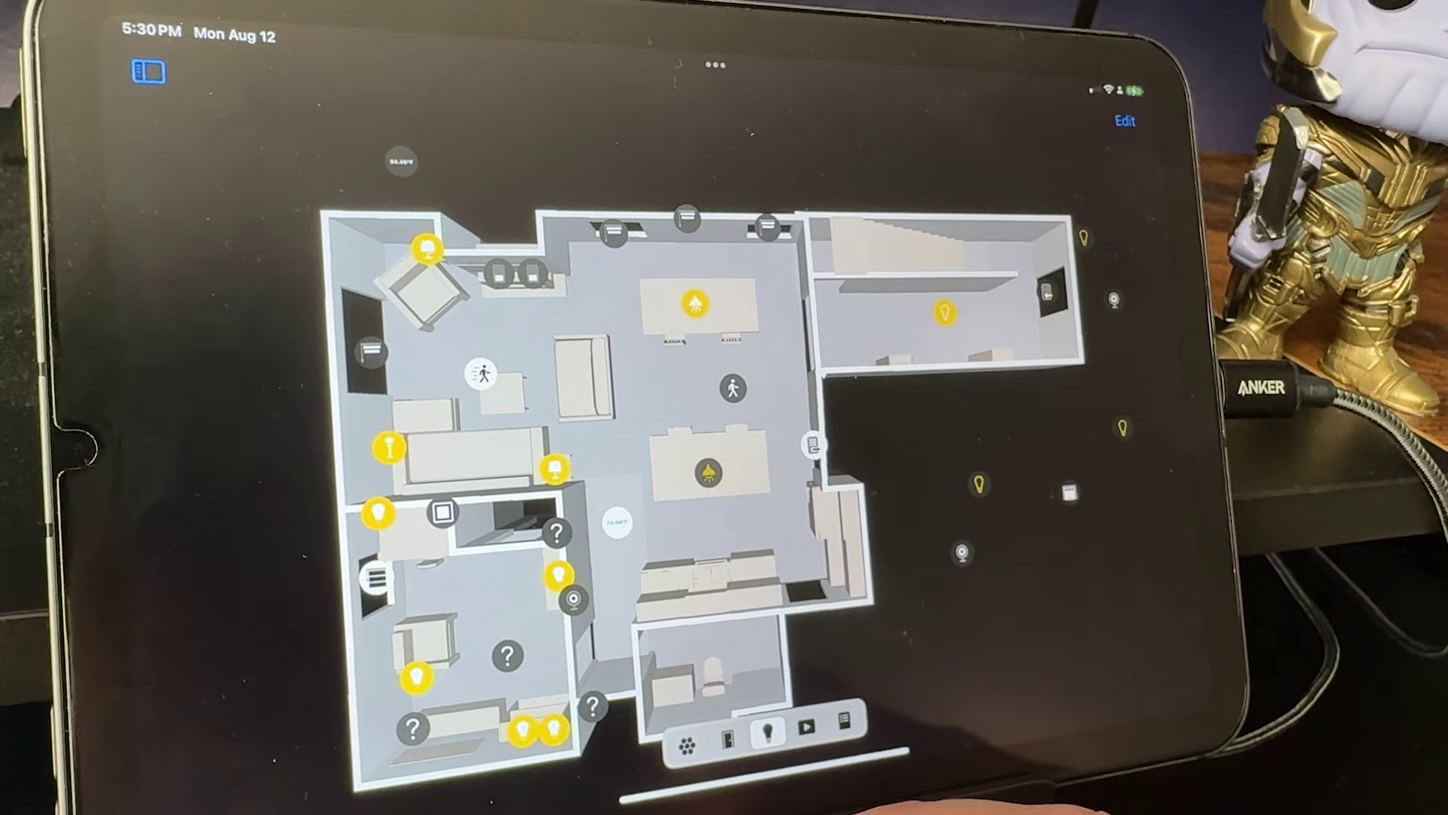
left_click(807, 727)
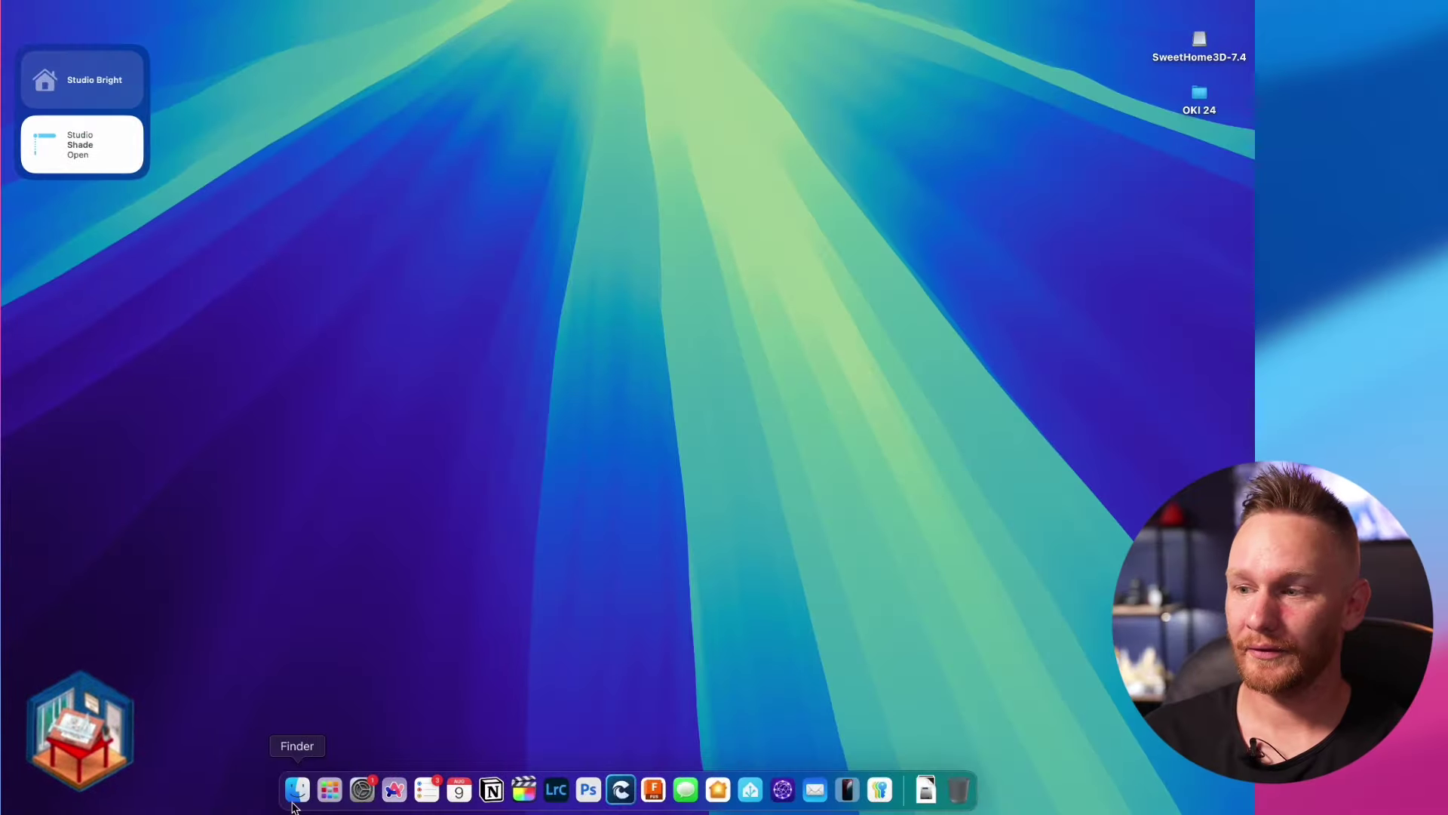
Launch Sweet Home 3D from the Applications folder and close the Finder window
left_click(295, 798)
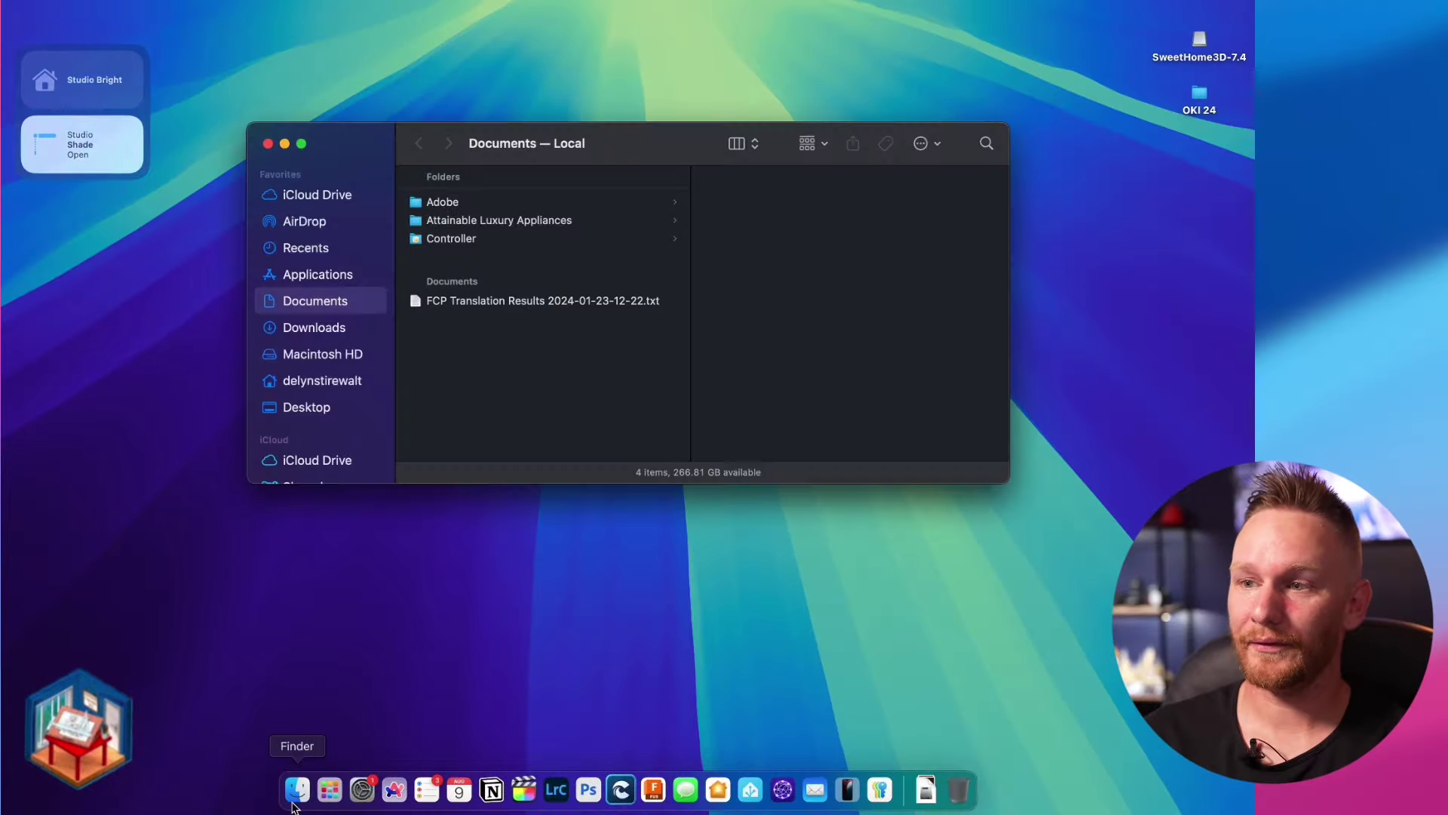
left_click(320, 274)
scroll(490, 290, "down", 20)
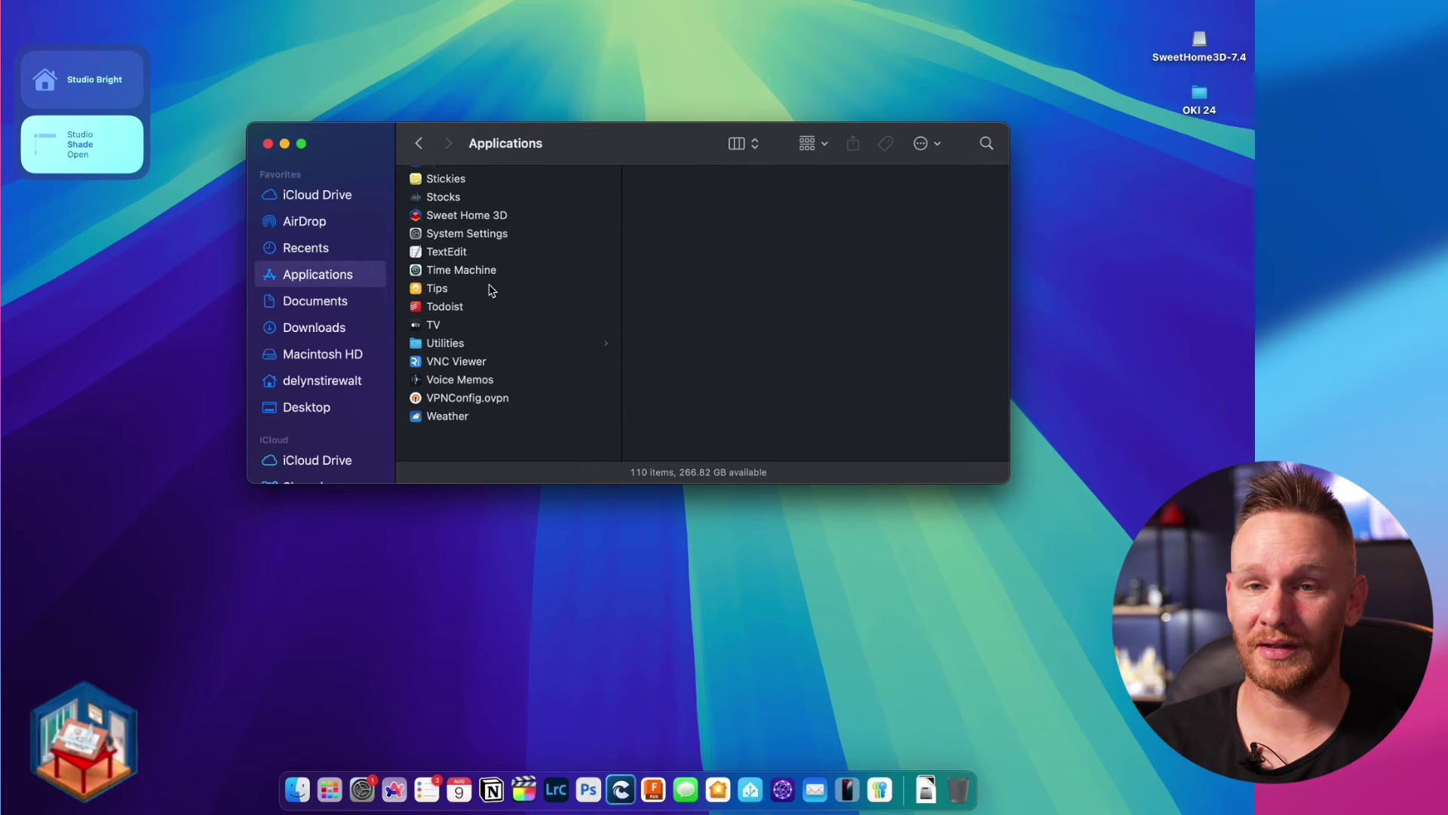
right_click(466, 245)
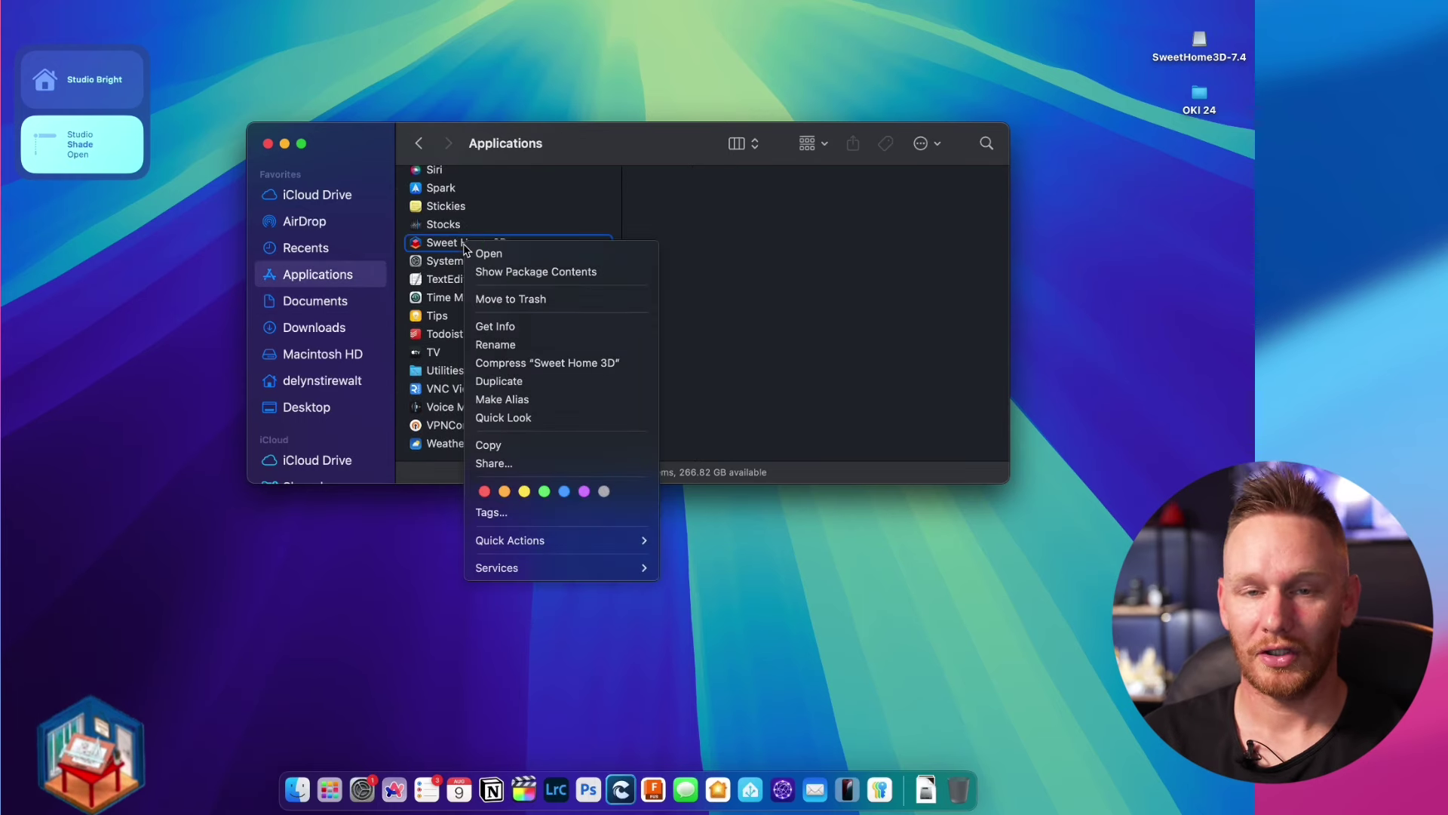
left_click(491, 254)
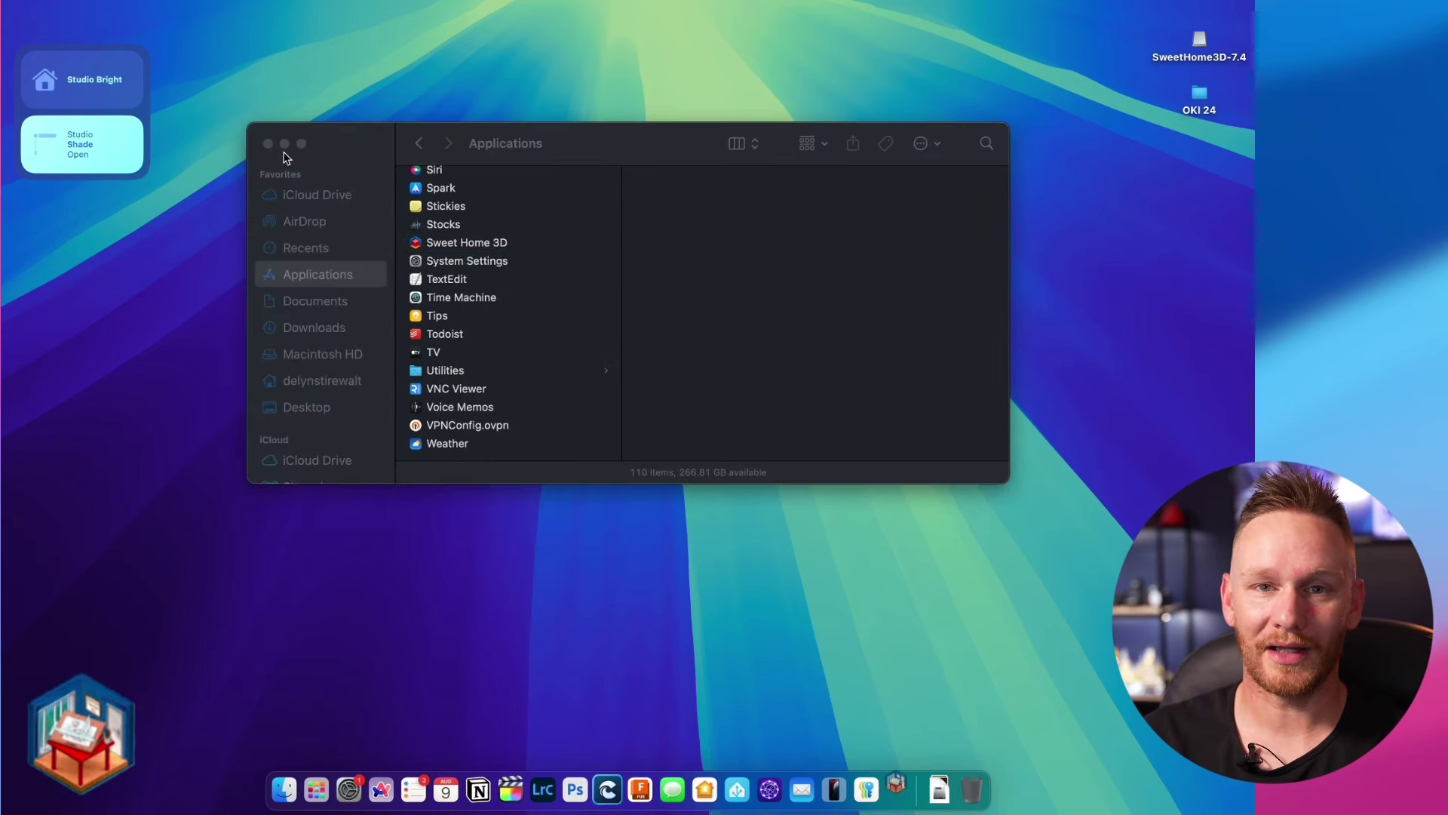
left_click(268, 144)
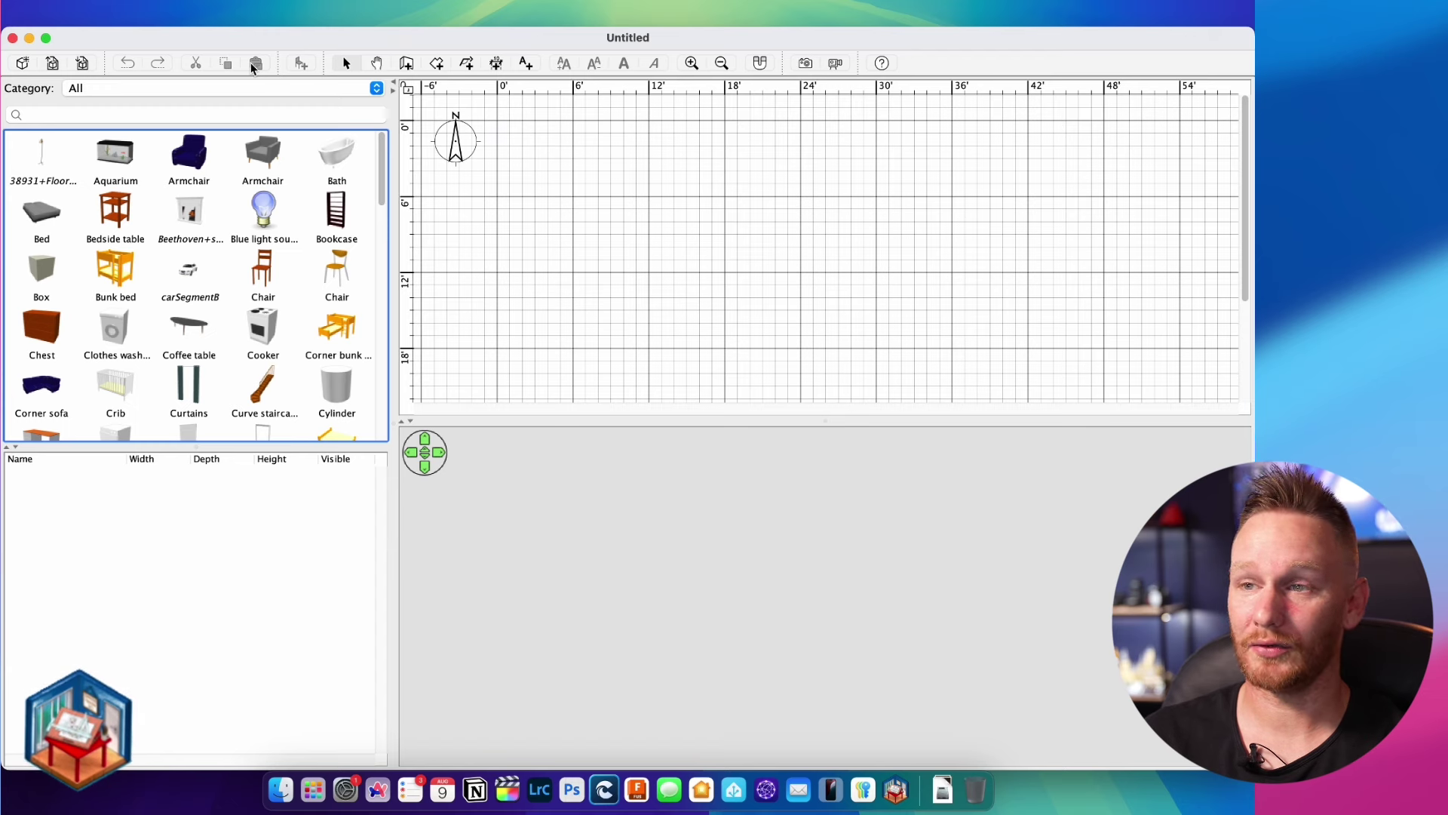
mouse_move(146, 6)
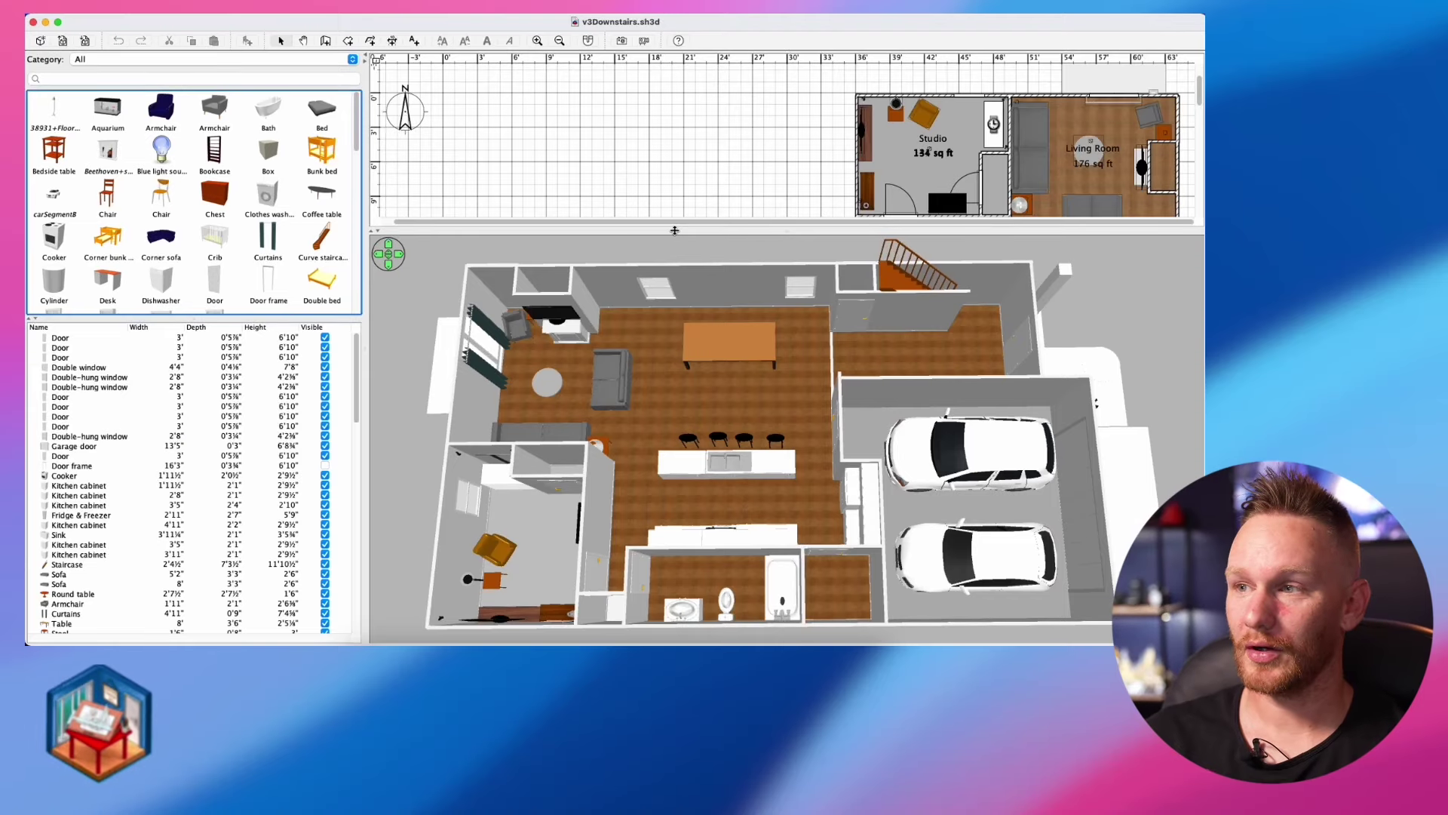
Enlarge the 2D plan pane and examine the downstairs layout, from the studio and living room to the pantry and garage
left_click_drag(662, 229, 662, 382)
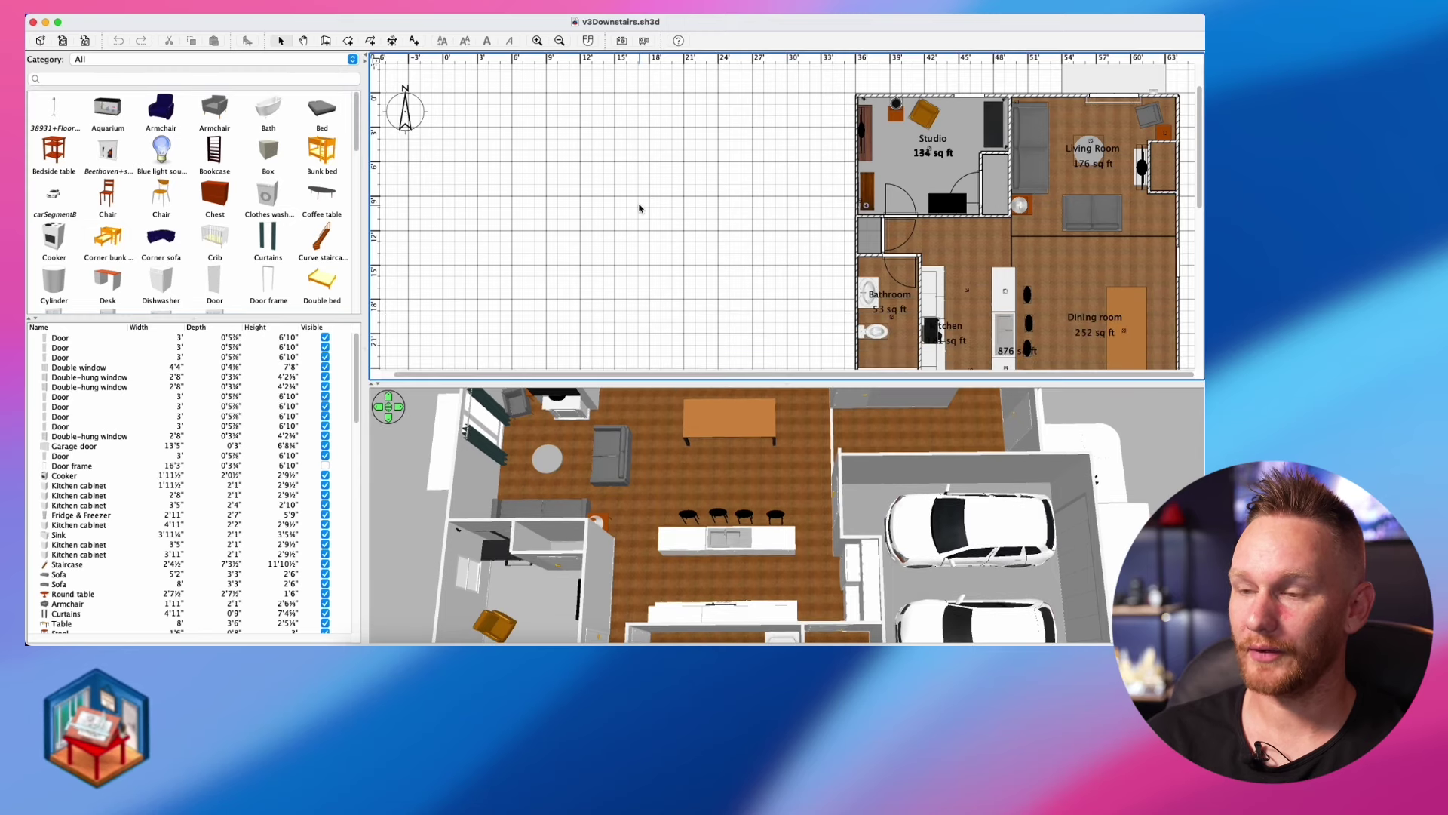
scroll(754, 211, "up", 2)
scroll(905, 215, "down", 3)
scroll(1041, 219, "up", 1)
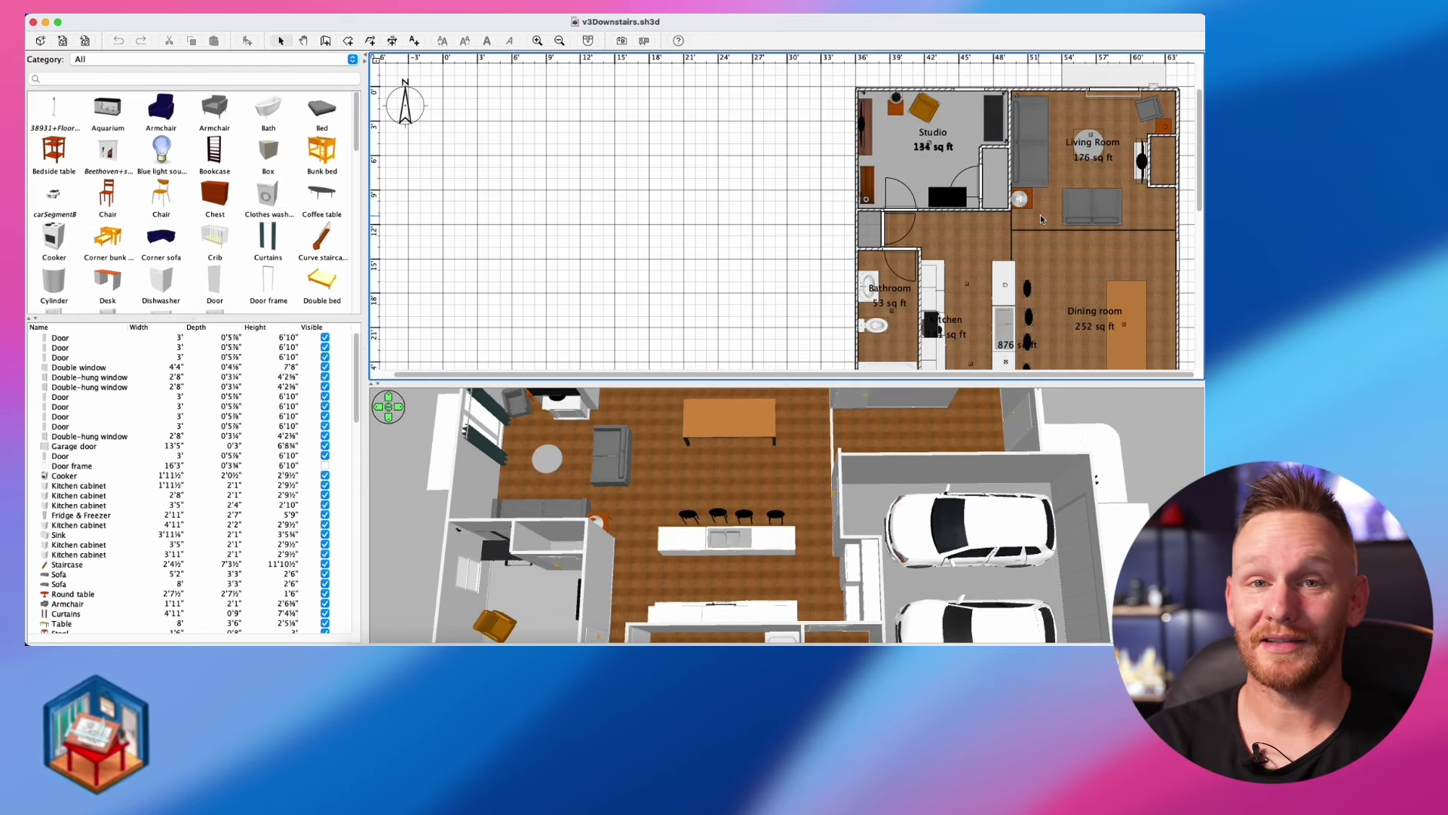
left_click(530, 377)
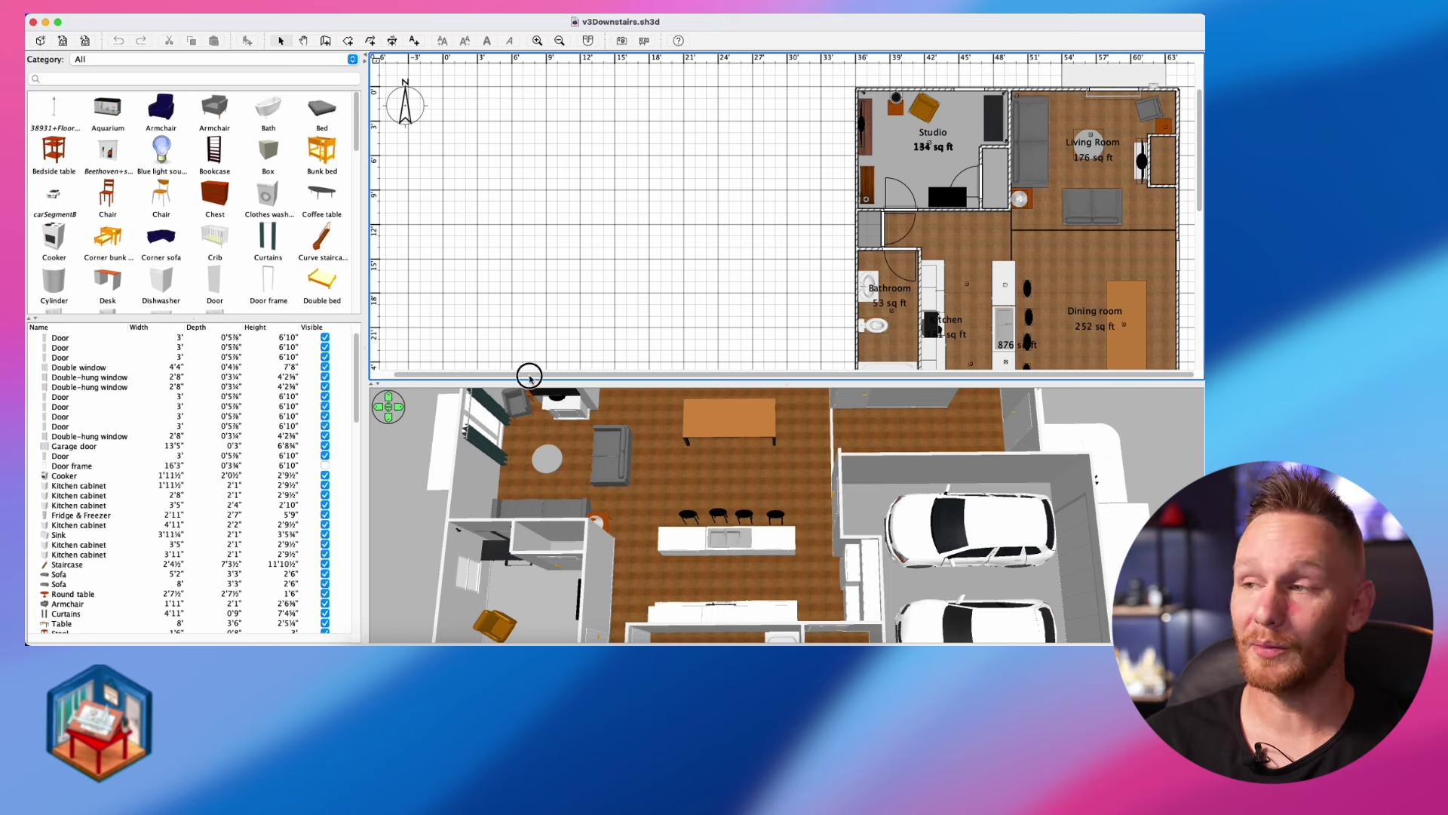
left_click_drag(530, 377, 784, 374)
scroll(1006, 194, "down", 2)
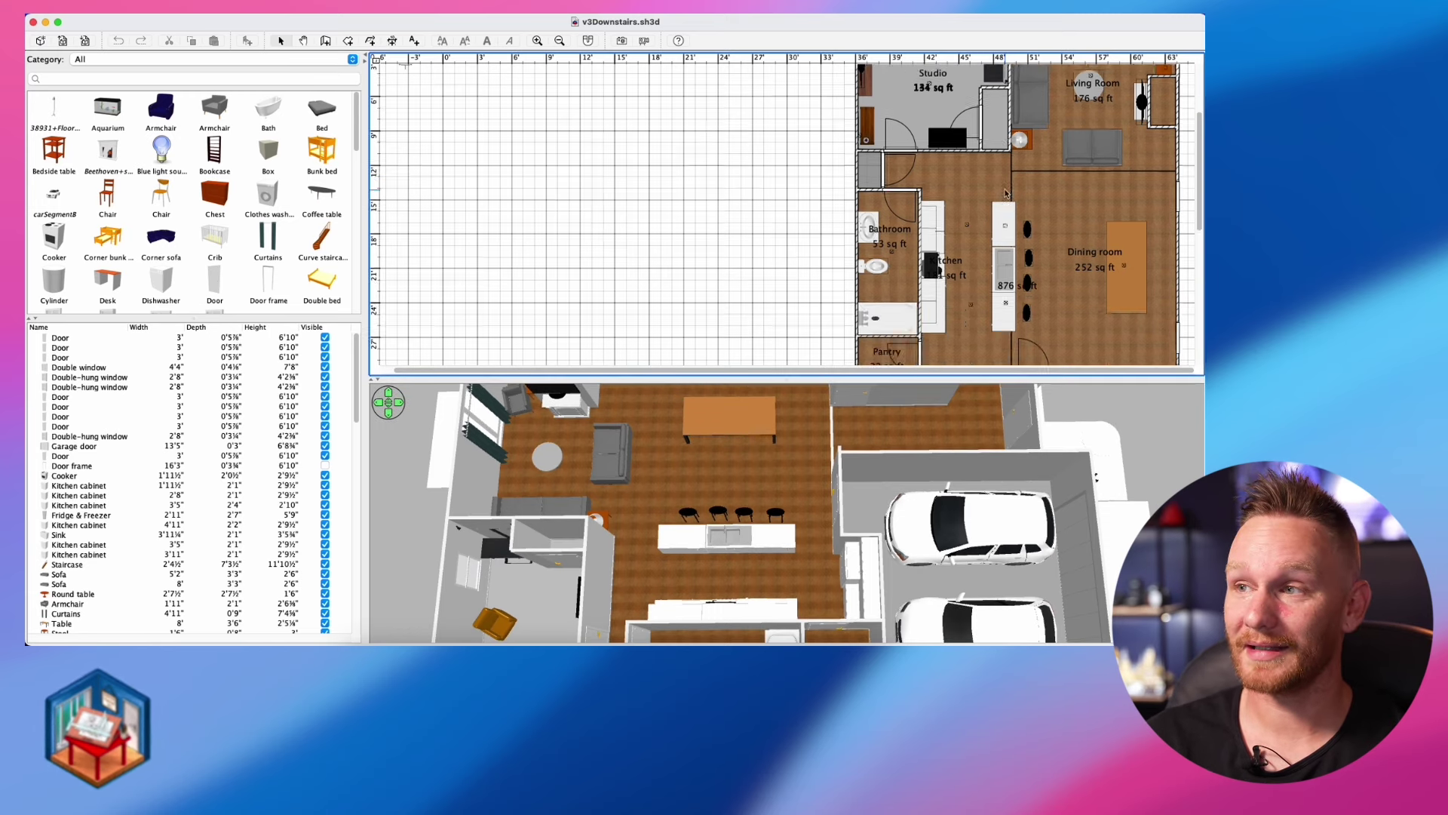
scroll(1005, 194, "up", 1)
scroll(1041, 188, "down", 1)
scroll(826, 223, "down", 2)
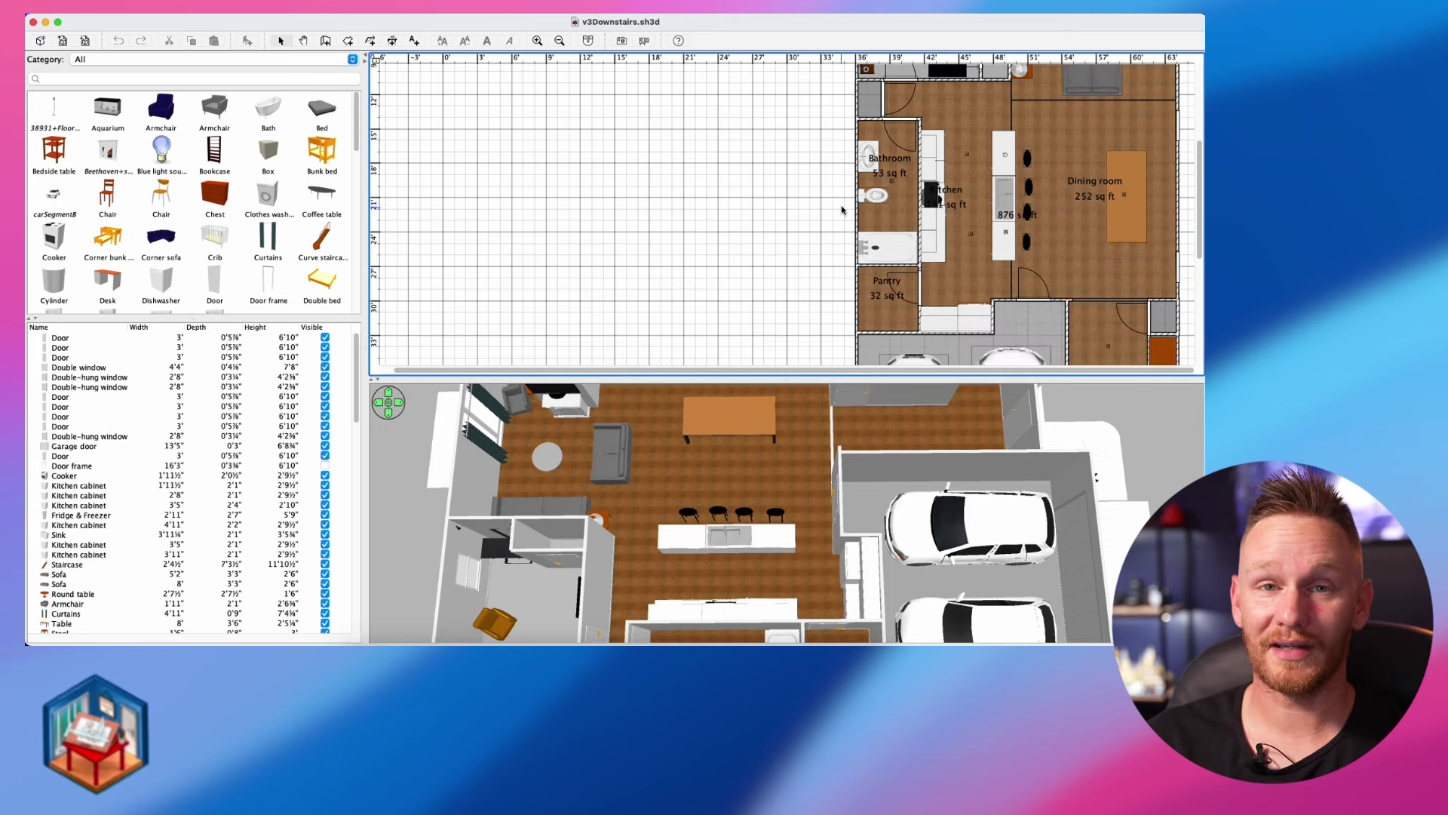
scroll(842, 211, "down", 8)
scroll(913, 289, "up", 13)
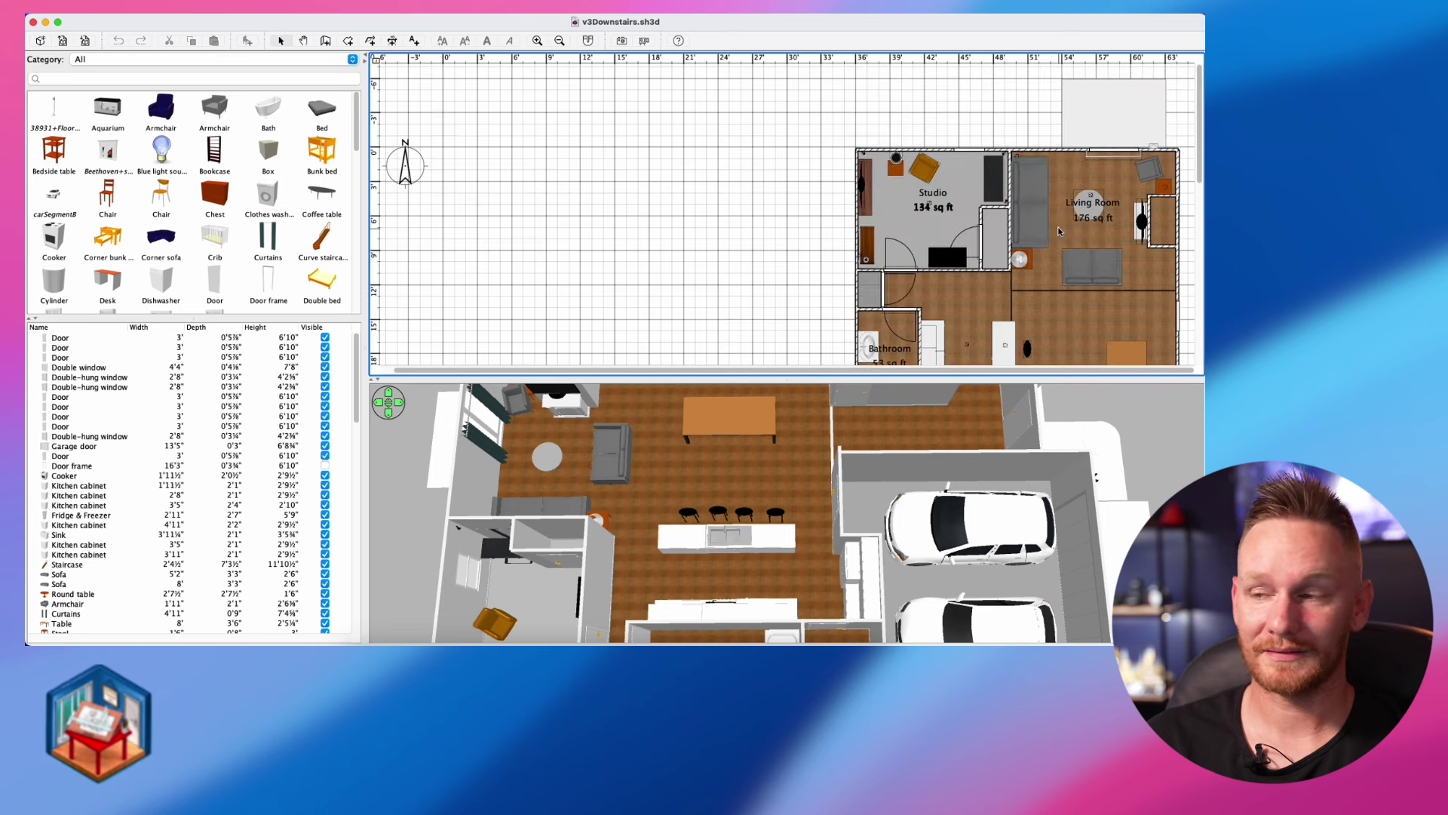
scroll(1034, 235, "down", 2)
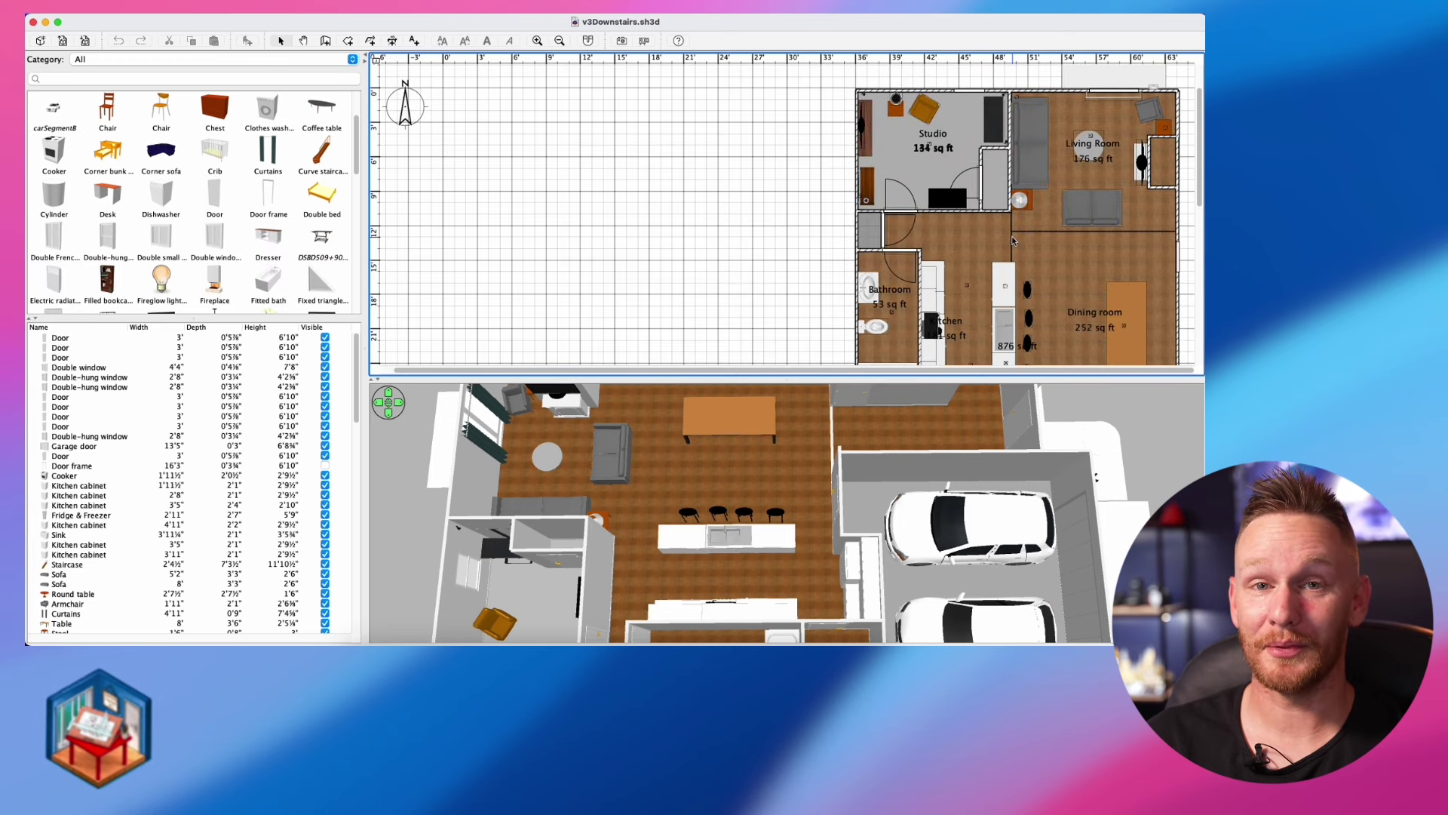
scroll(1013, 240, "down", 1)
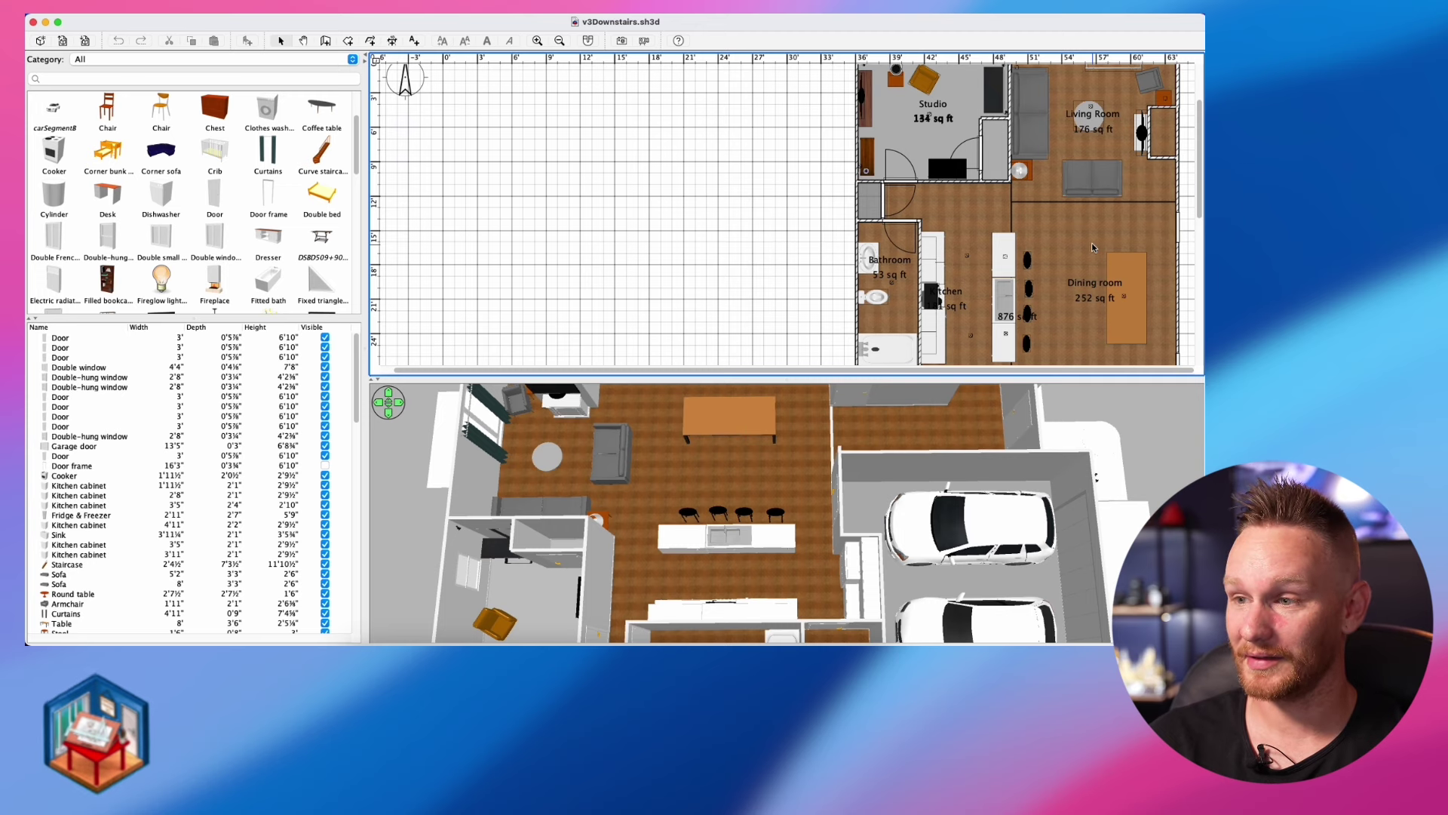
Select the incandescent light above the dining room table and enlarge the 3D view pane
left_click_drag(756, 484, 753, 486)
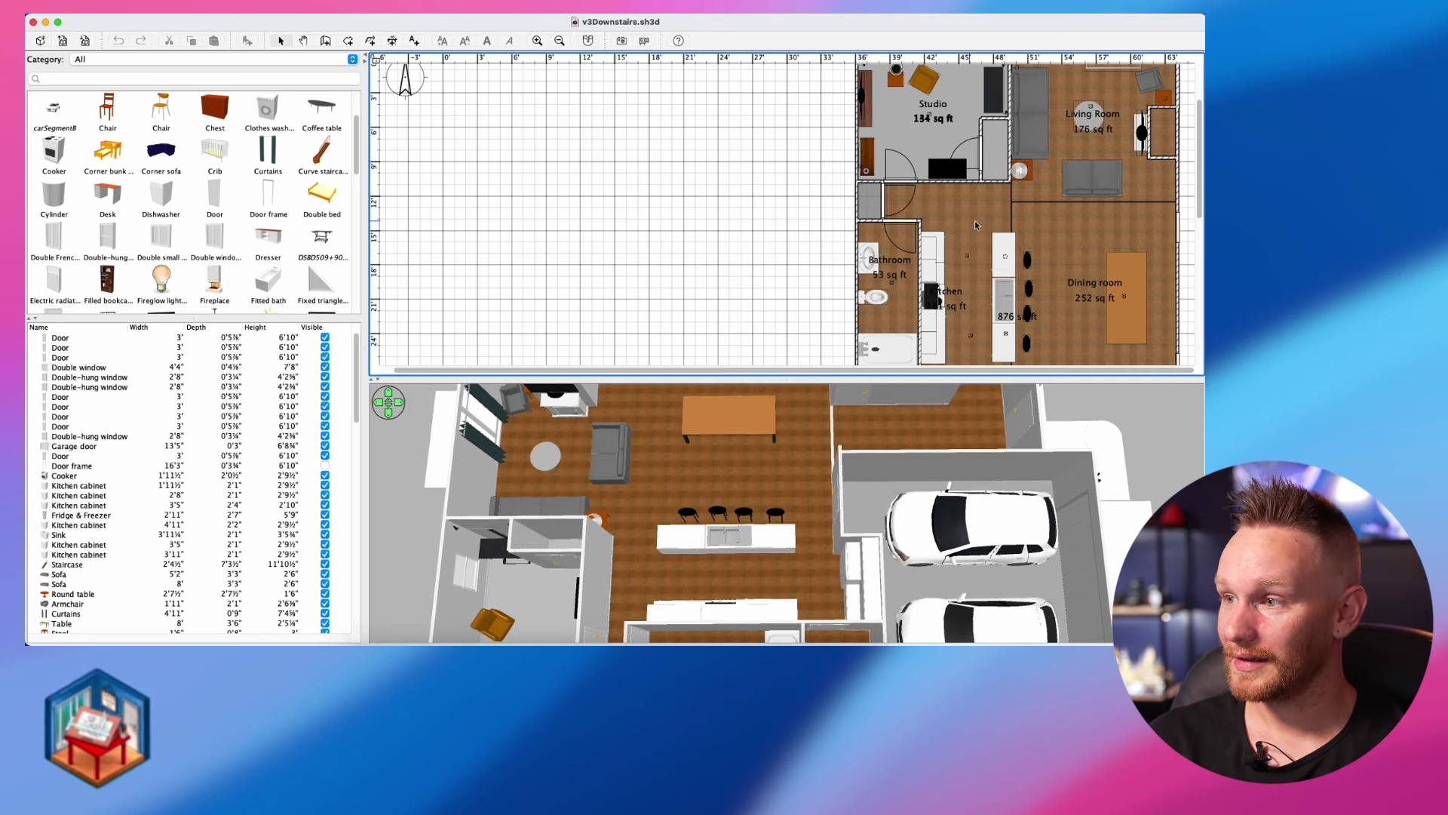
scroll(1003, 238, "up", 2)
left_click(1125, 326)
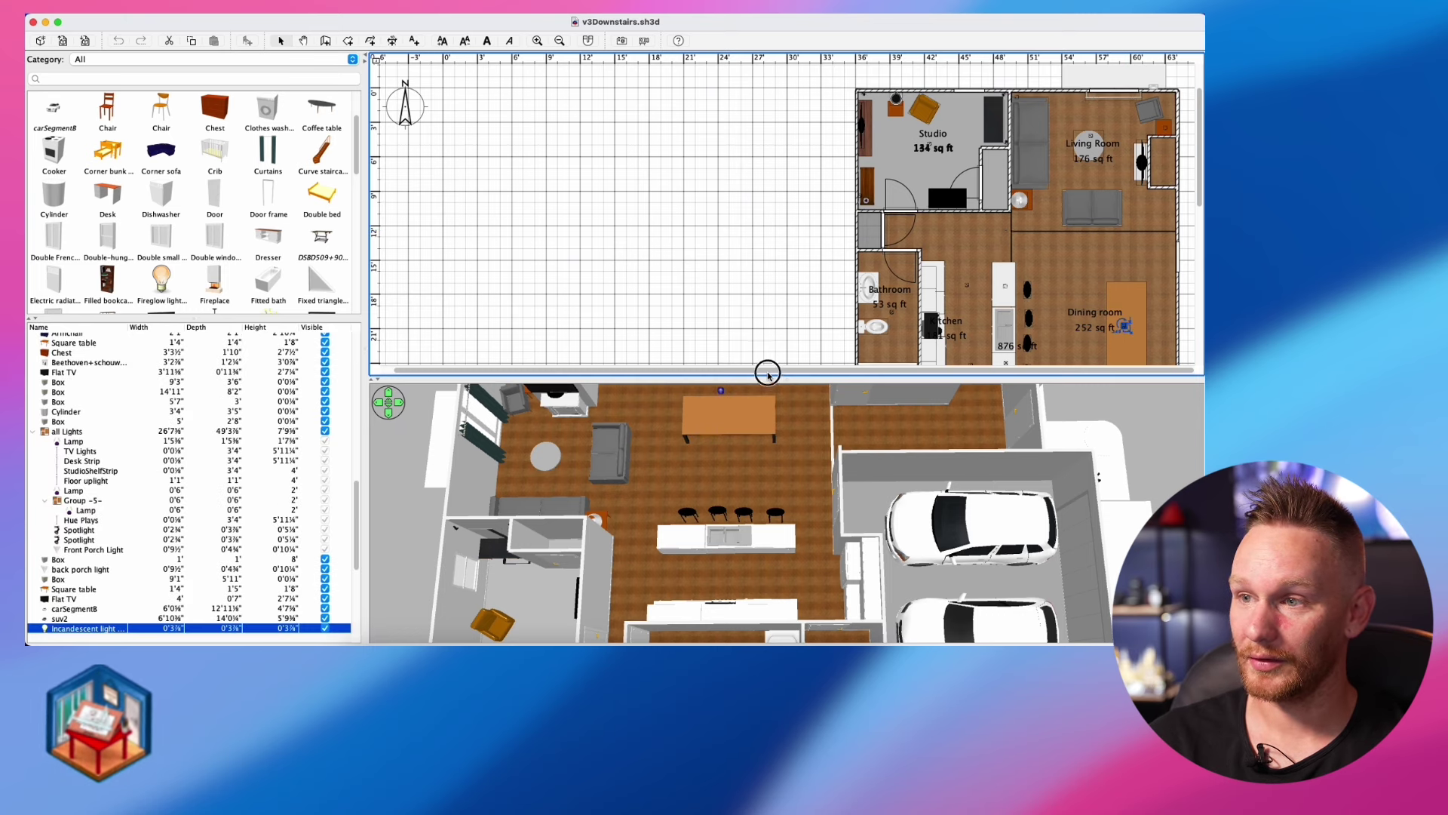
left_click_drag(767, 377, 767, 282)
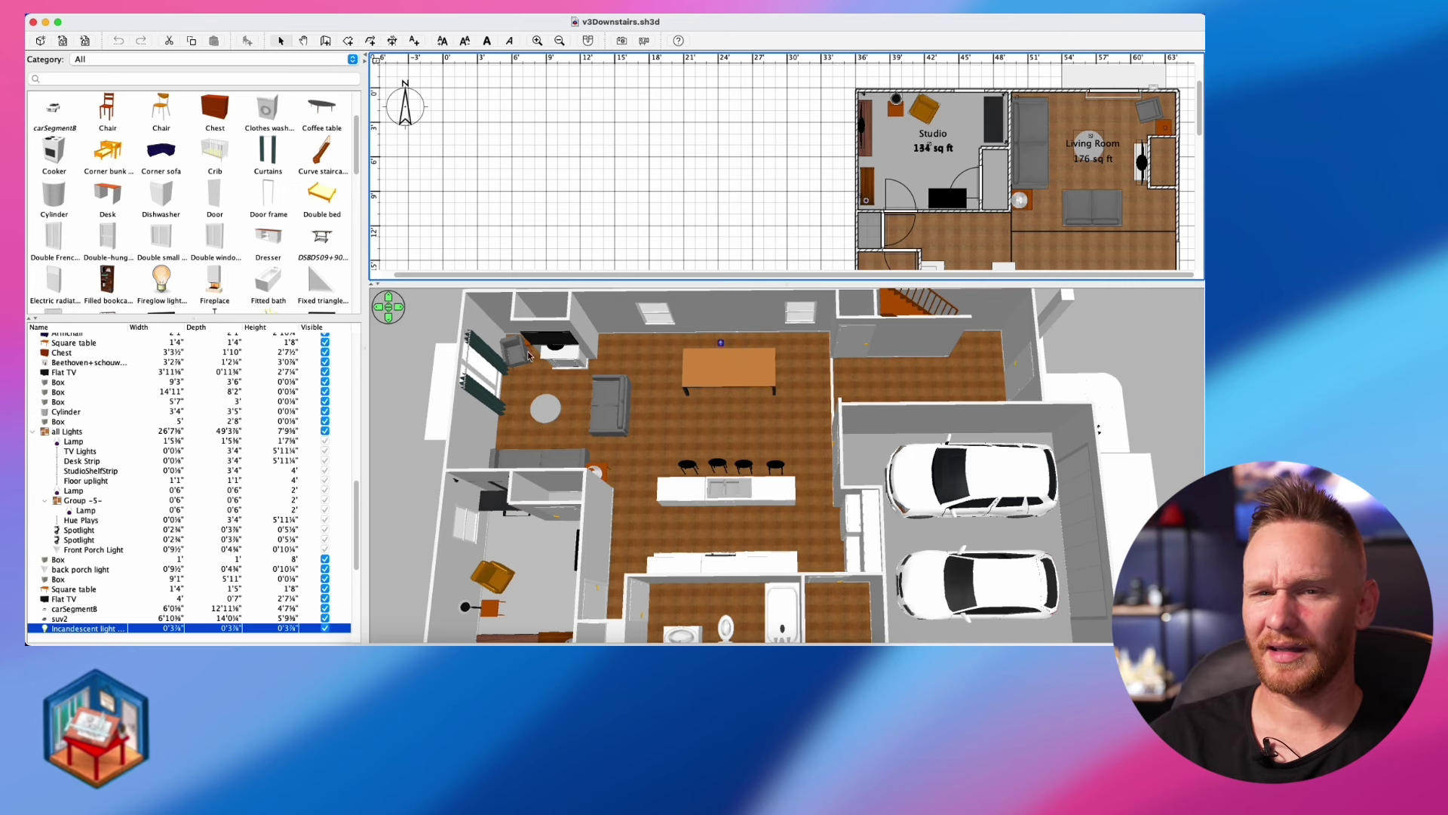
scroll(1020, 208, "up", 3)
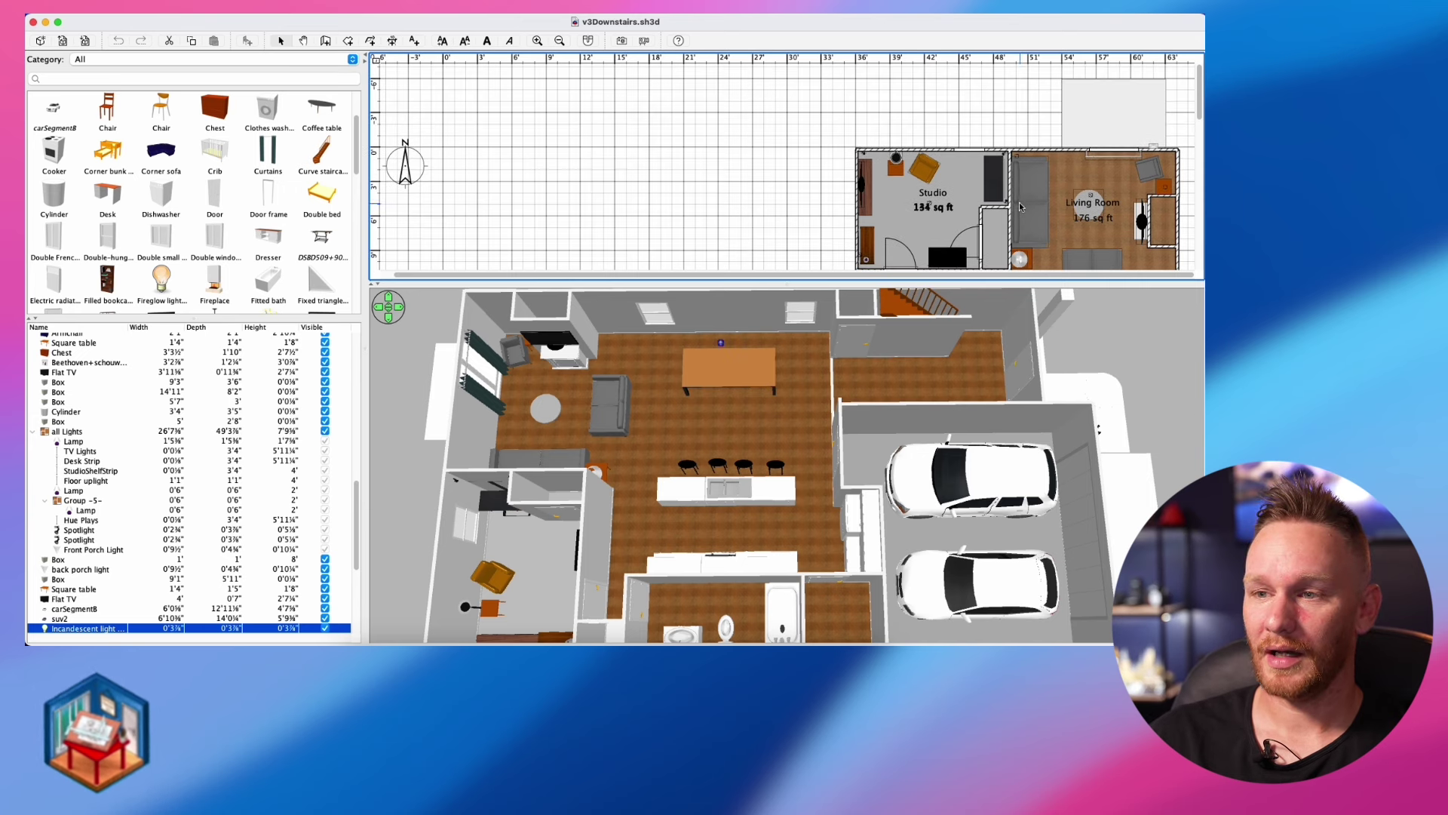
left_click(1168, 189)
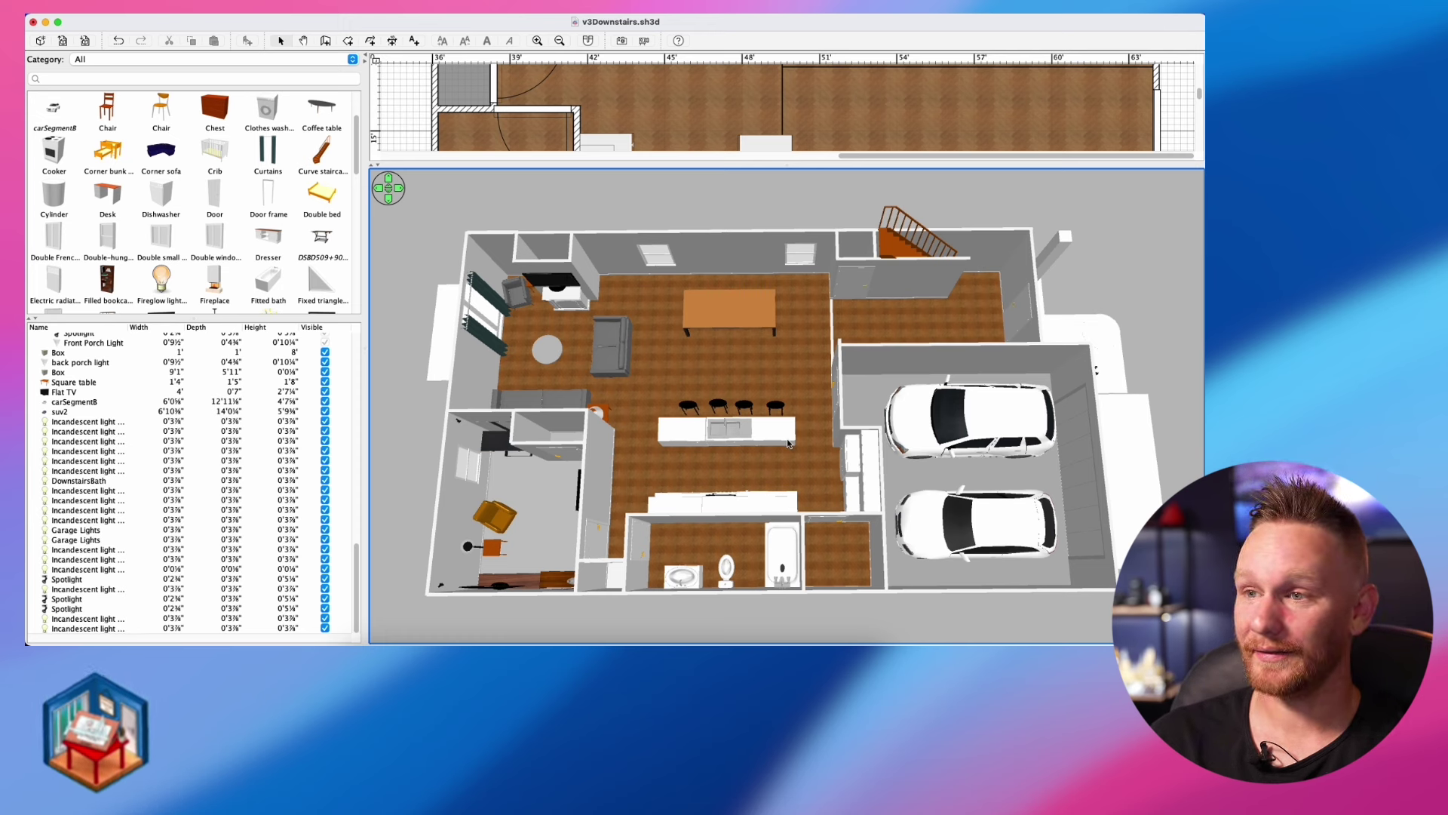
Store the aerial 3D view of the whole floor as a point of view and go to the stored view
left_click_drag(659, 216, 659, 225)
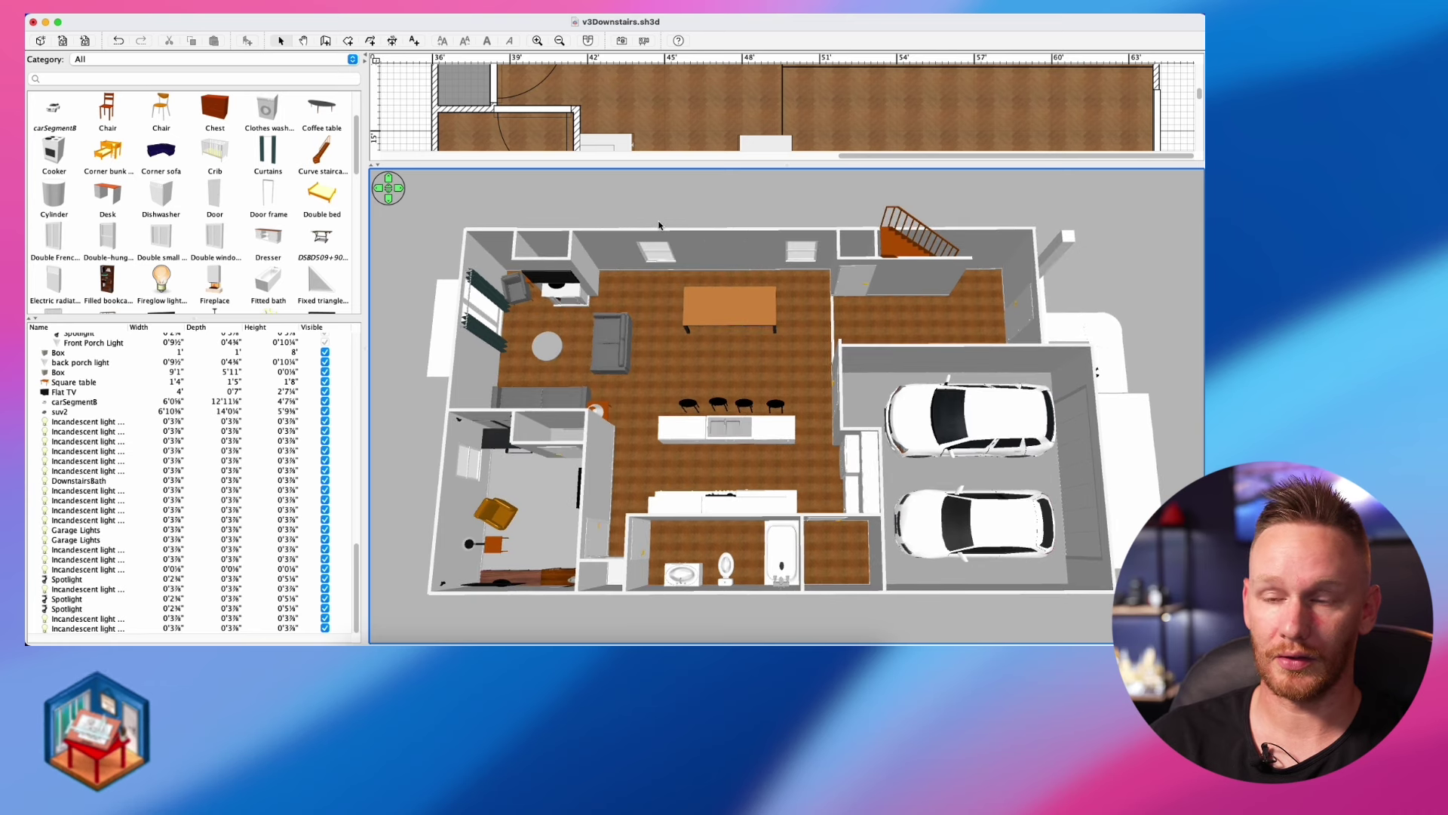
right_click(709, 214)
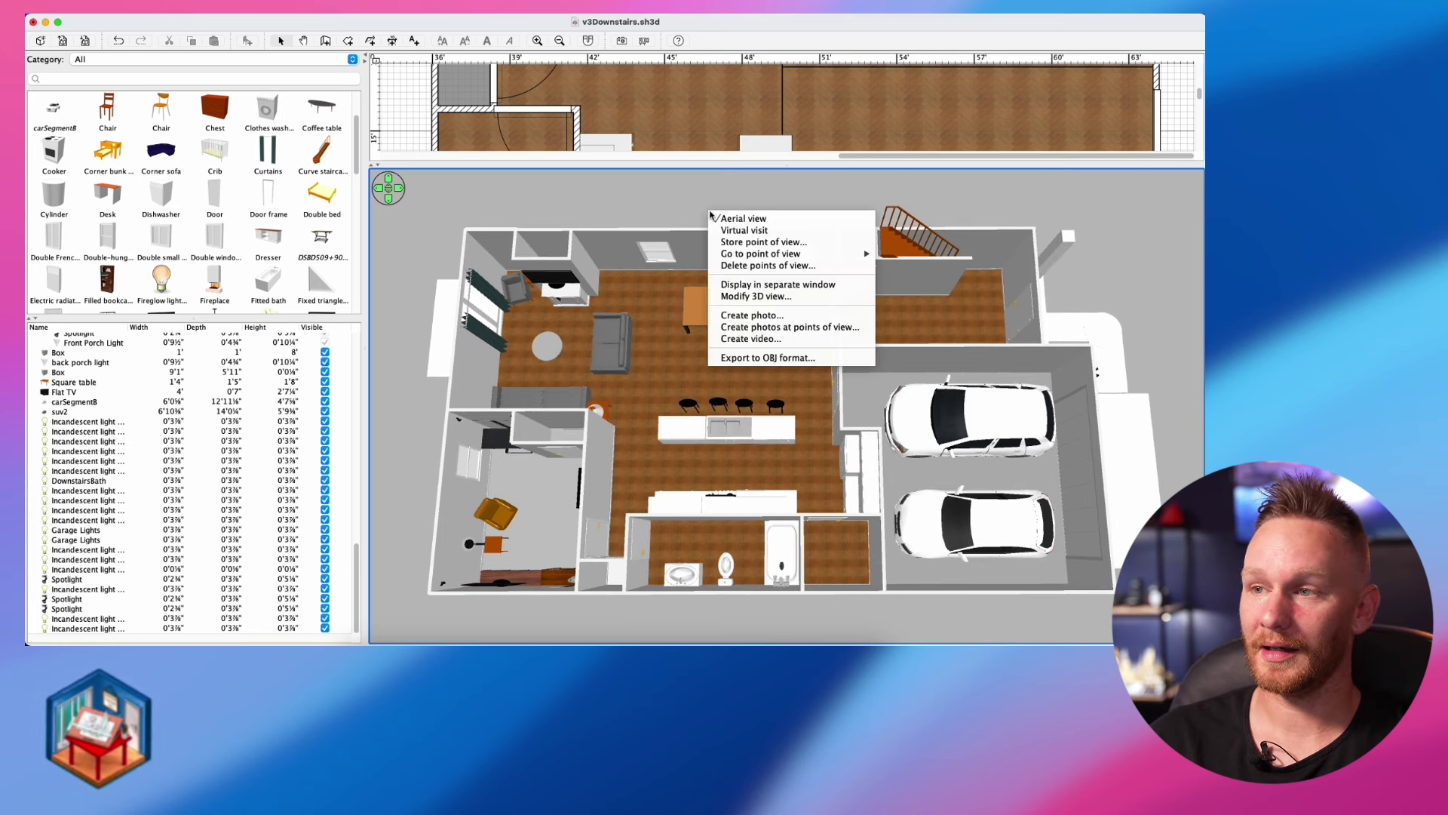
left_click(755, 242)
left_click(646, 366)
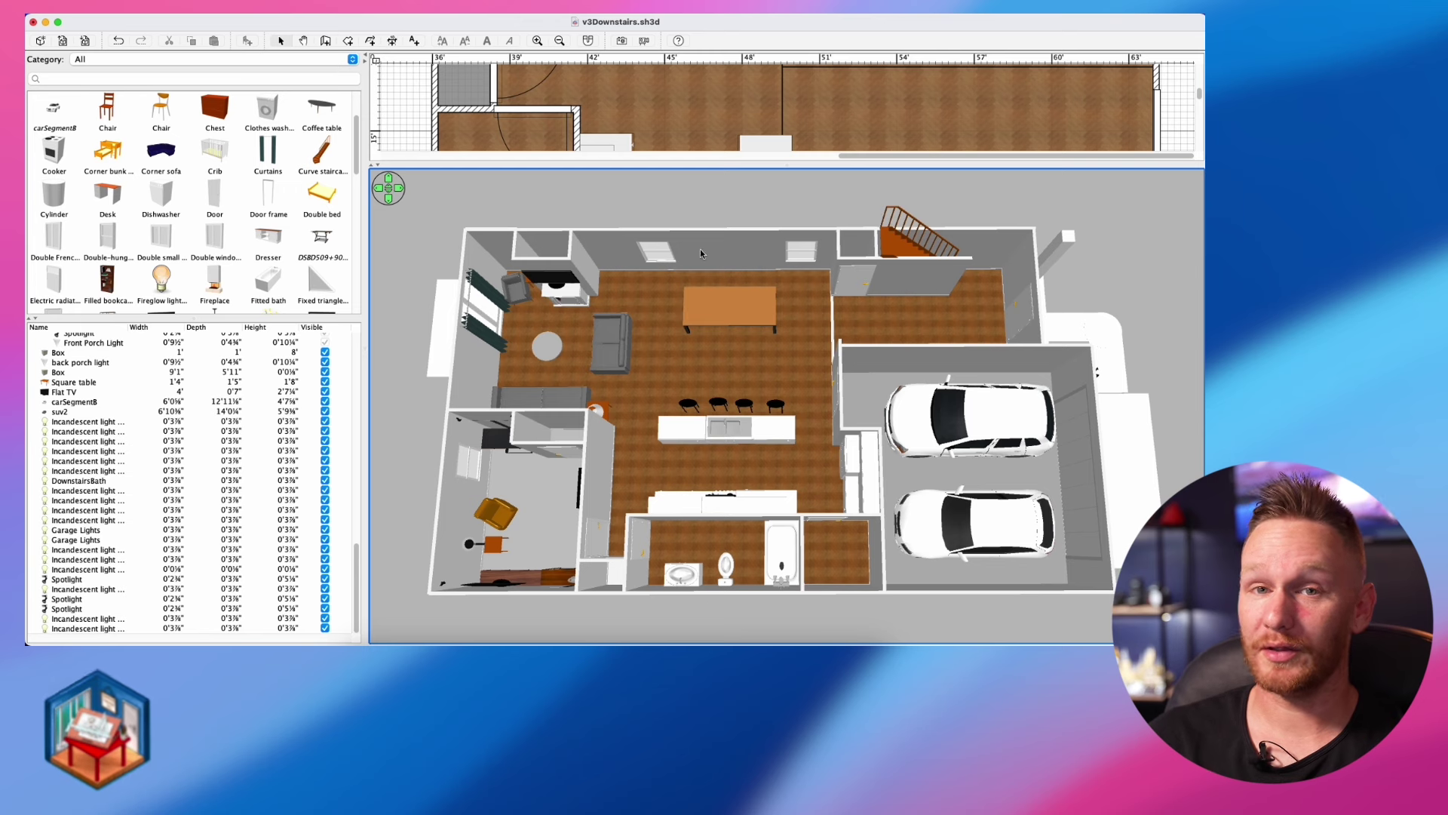
right_click(718, 203)
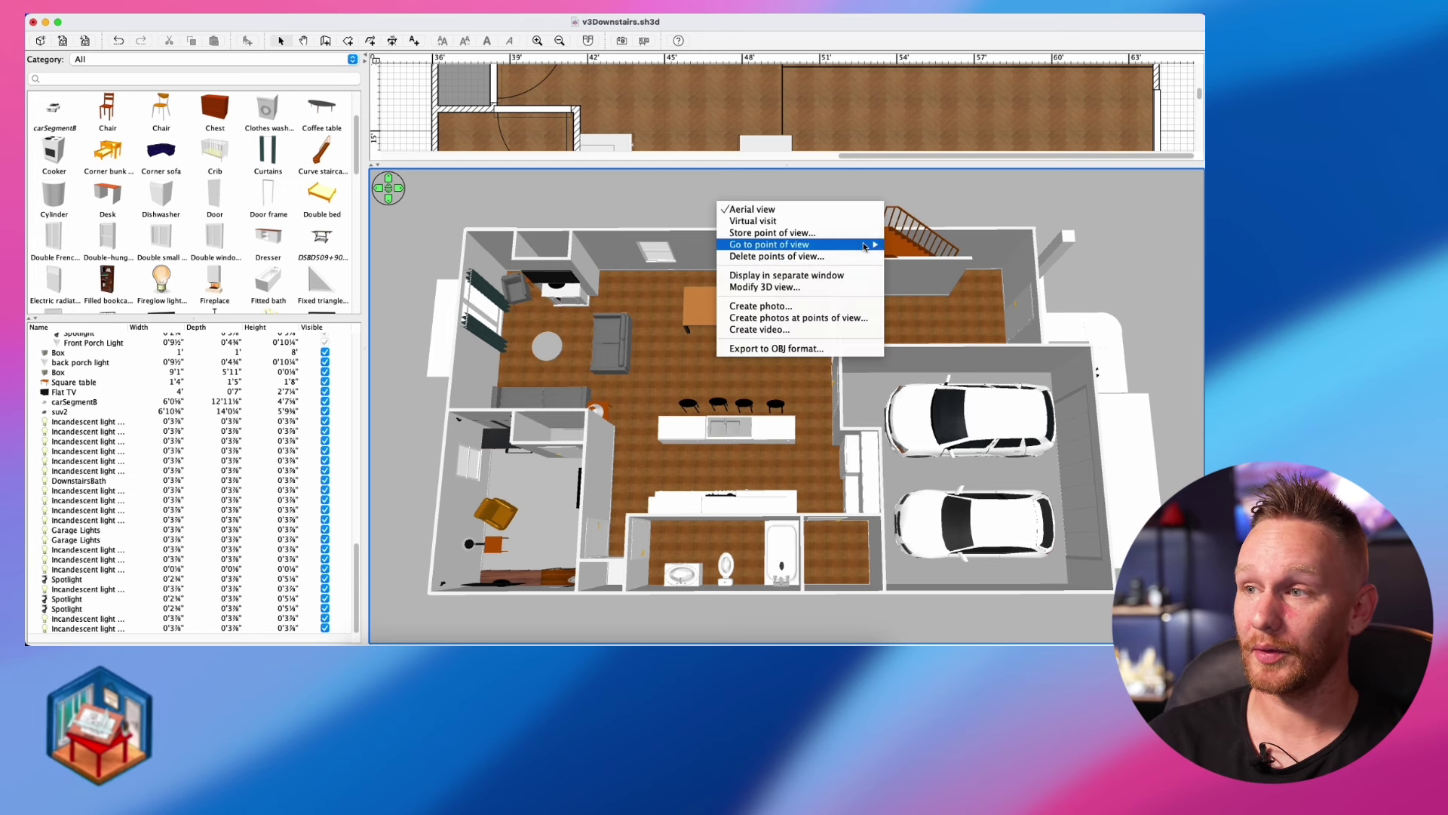
left_click(902, 249)
Open the photo creation settings for the 3D view and set the photo's date to 8/9/2024
right_click(735, 214)
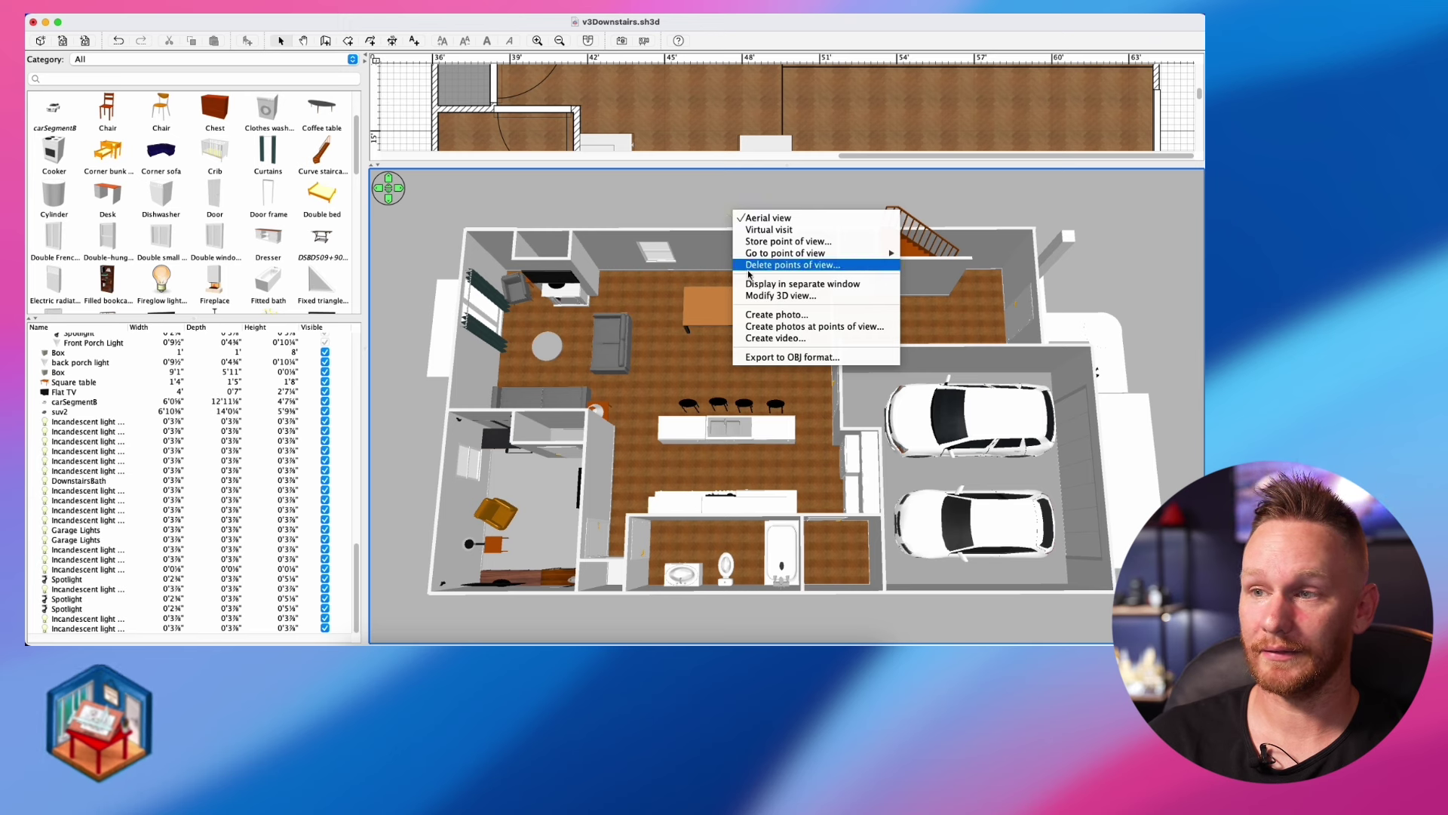
left_click(766, 314)
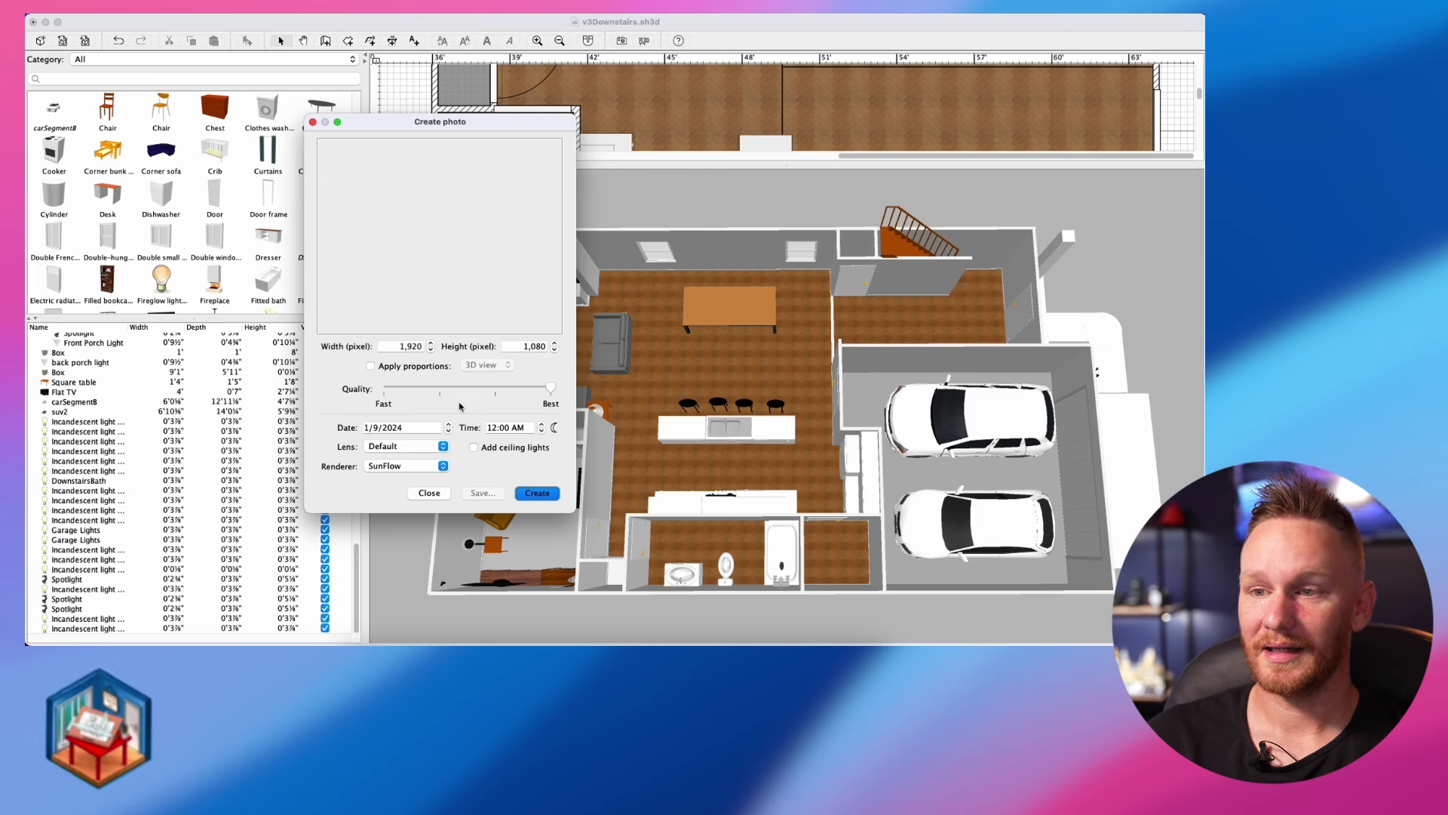
left_click(448, 425)
left_click(448, 425)
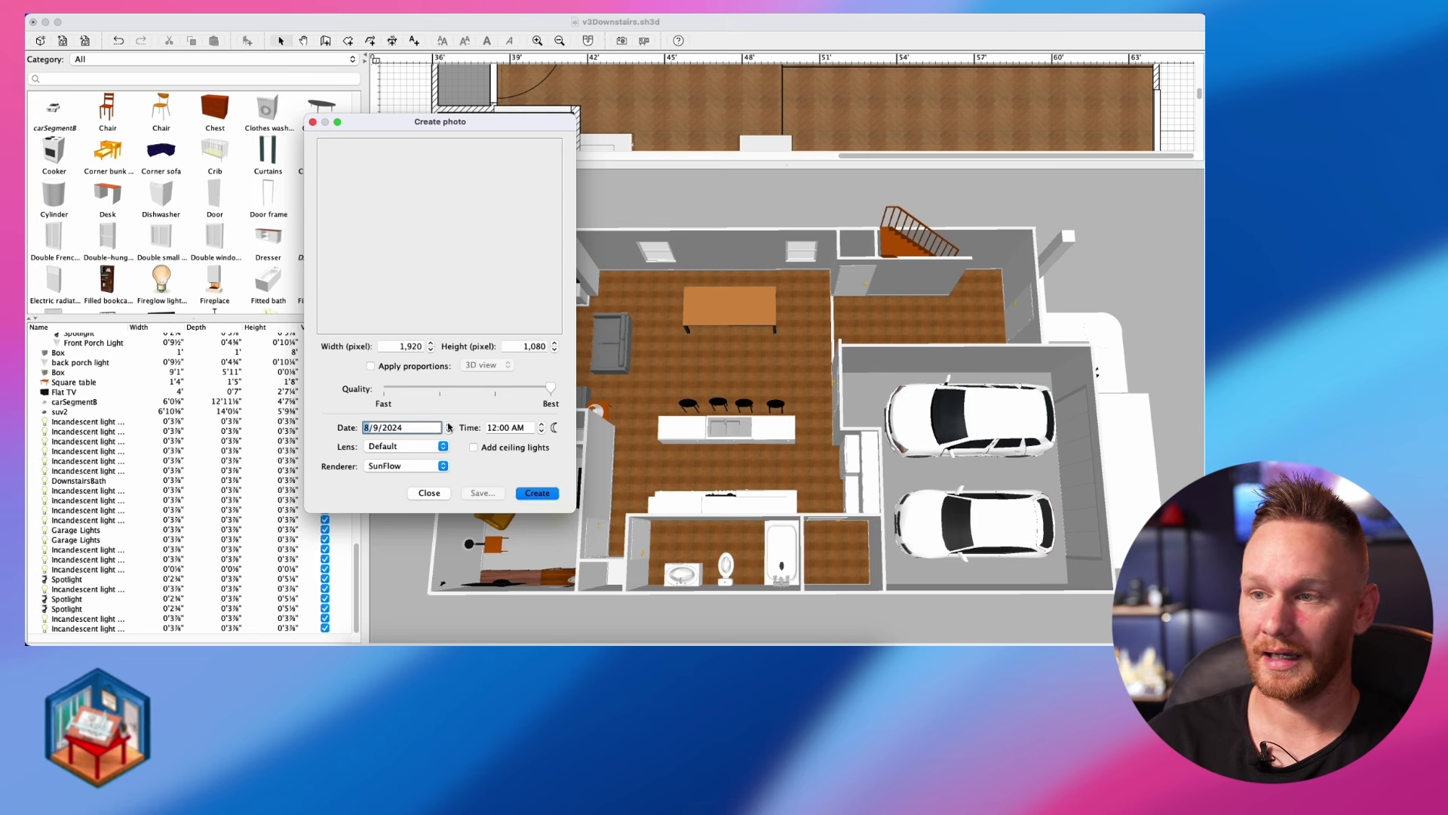
Set the photo's time to 9:00 AM and back to 12:00 AM
left_click(541, 425)
left_click(541, 425)
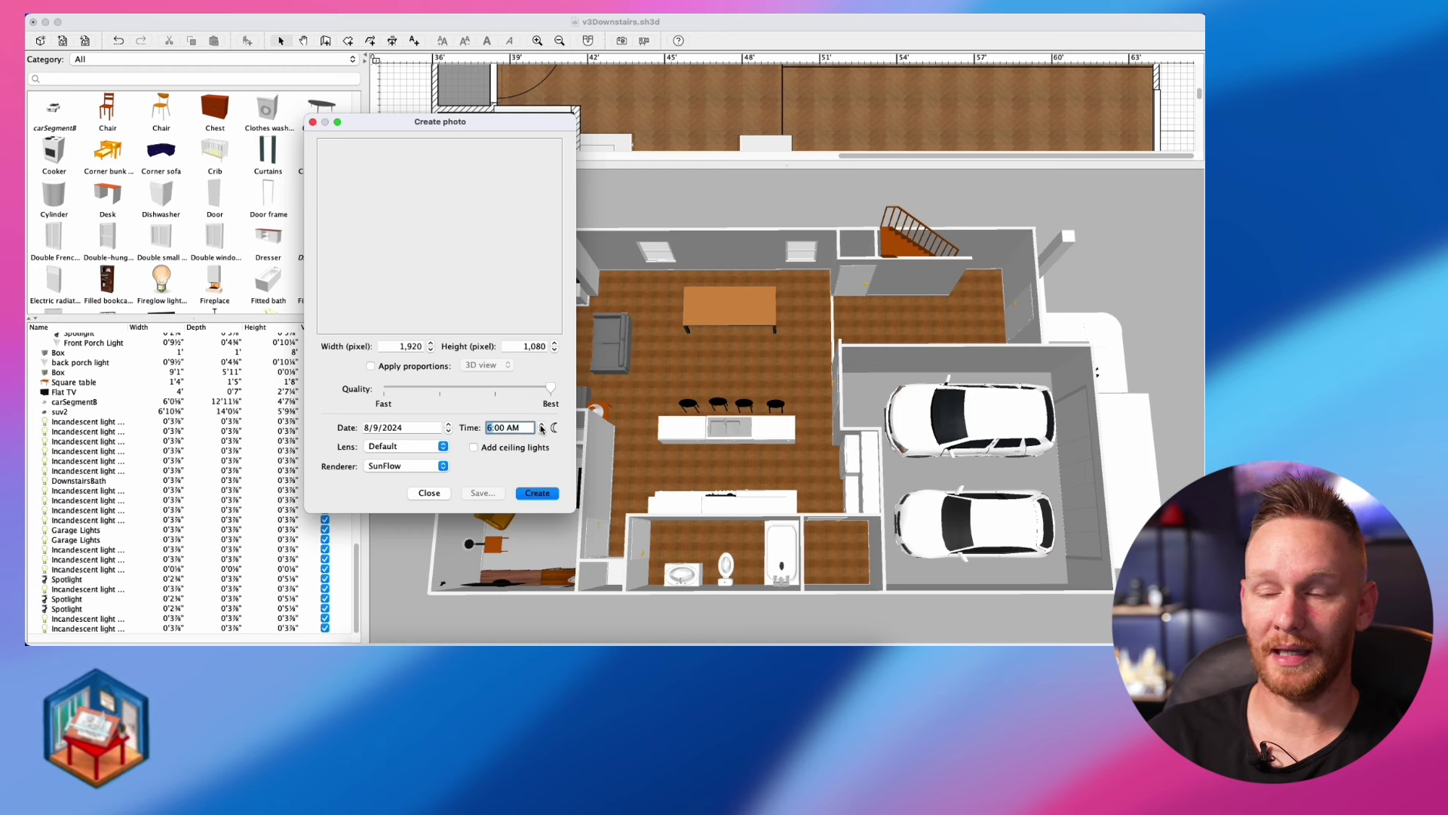
left_click(541, 426)
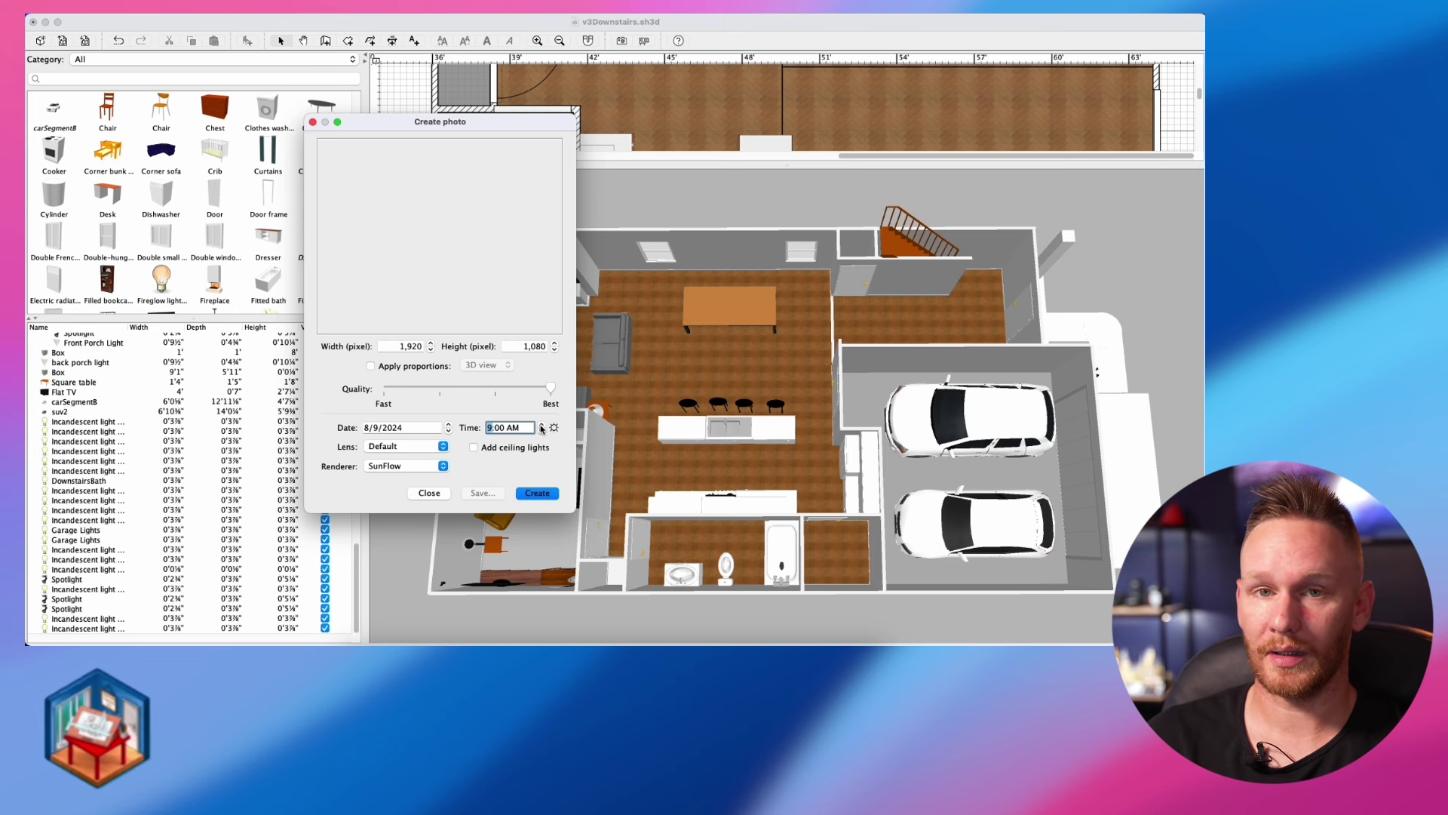
type("1")
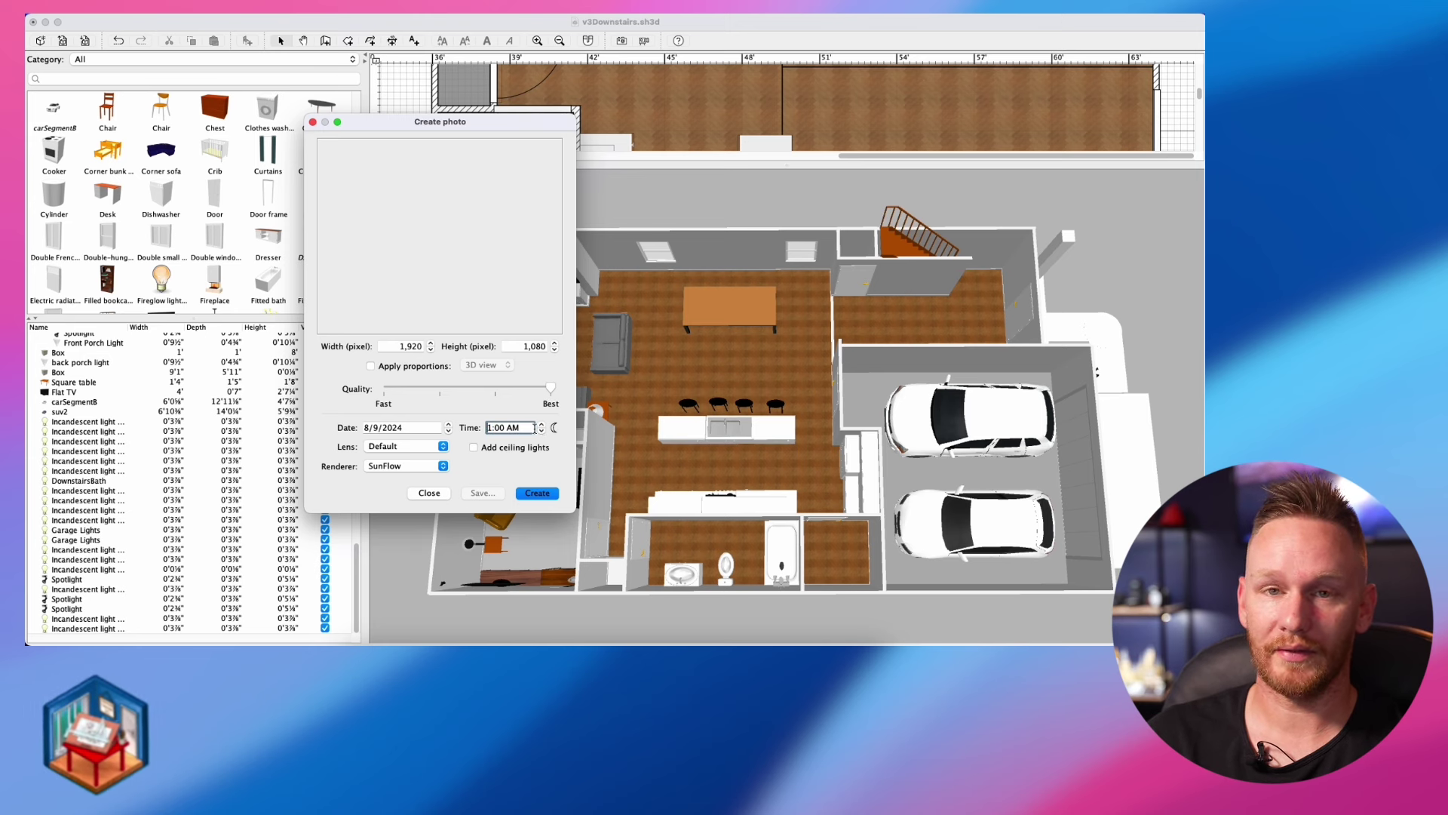
type("2")
left_click(532, 402)
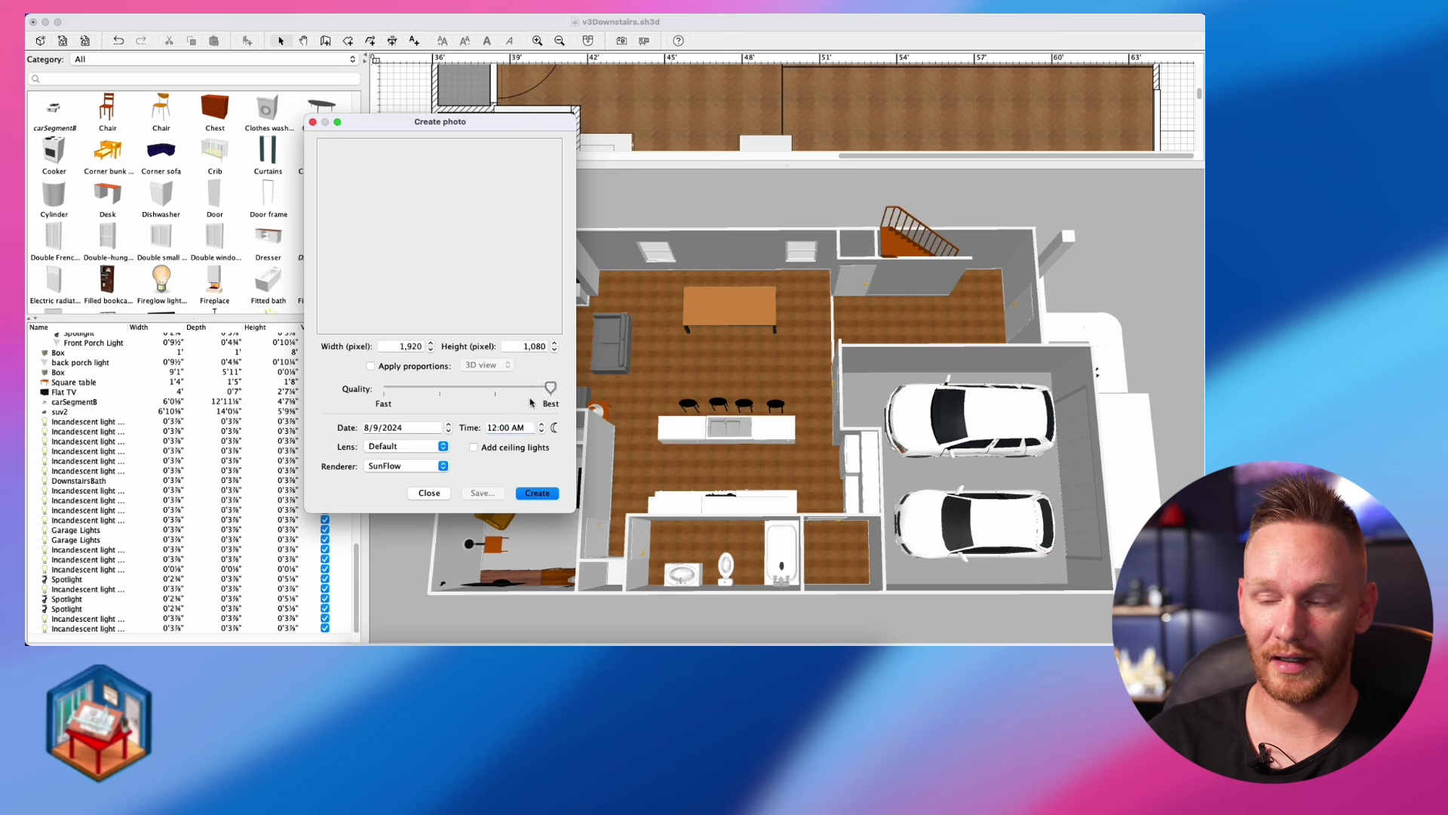
Set the photo's time to 8:00 AM and choose the Default lens
left_click(445, 427)
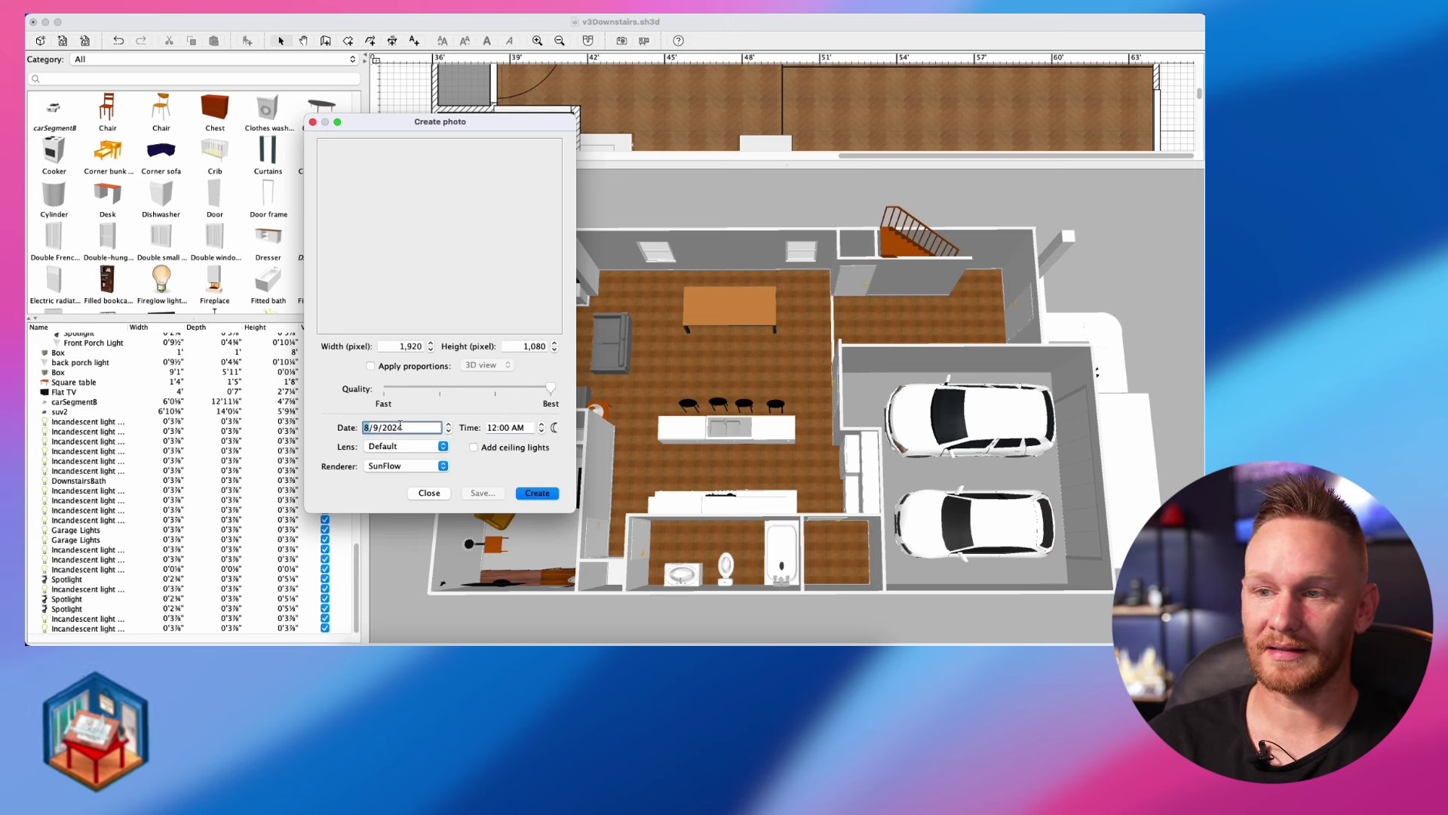
left_click(542, 425)
left_click(542, 425)
left_click(542, 425)
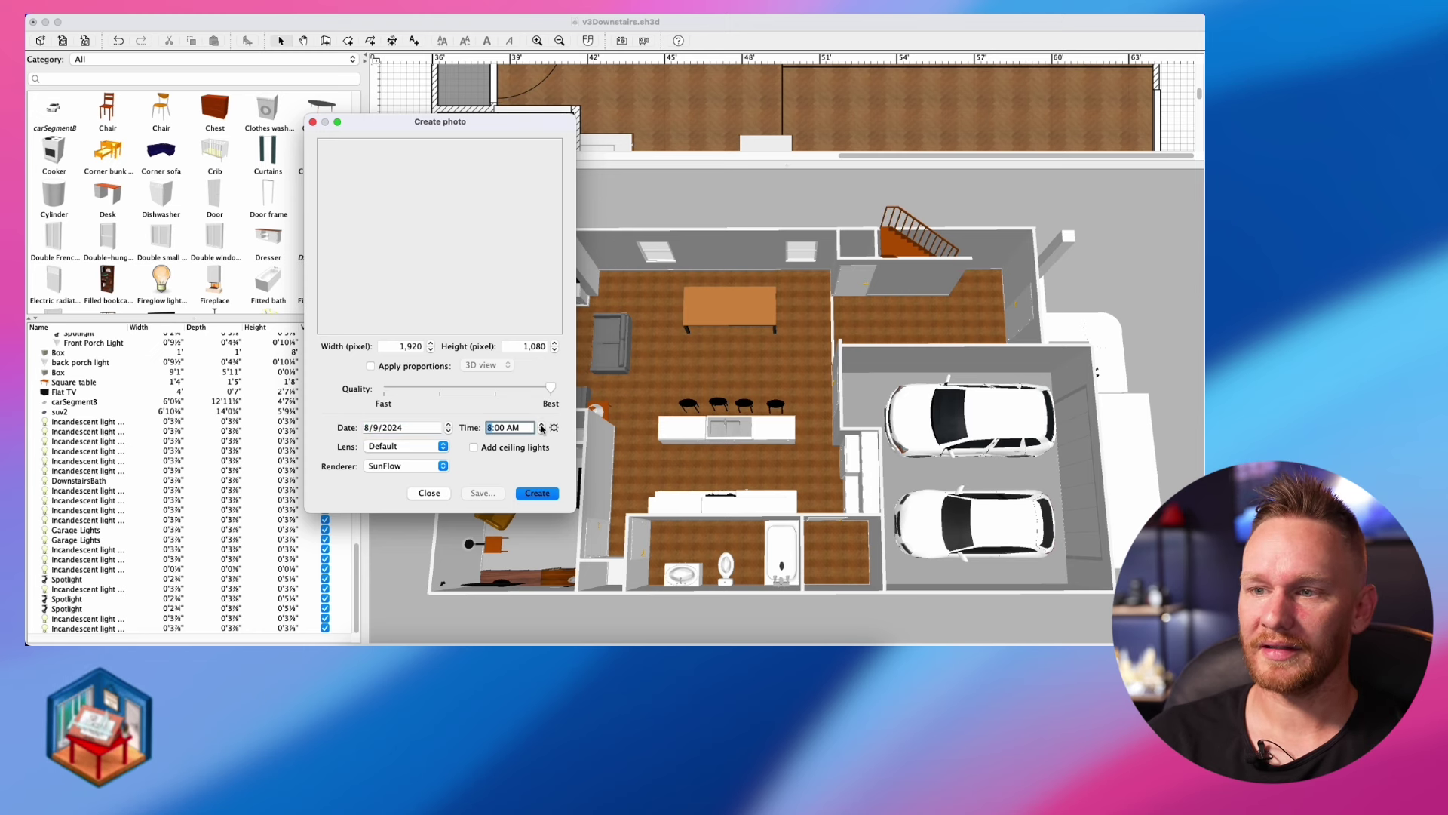
left_click(542, 429)
left_click(443, 446)
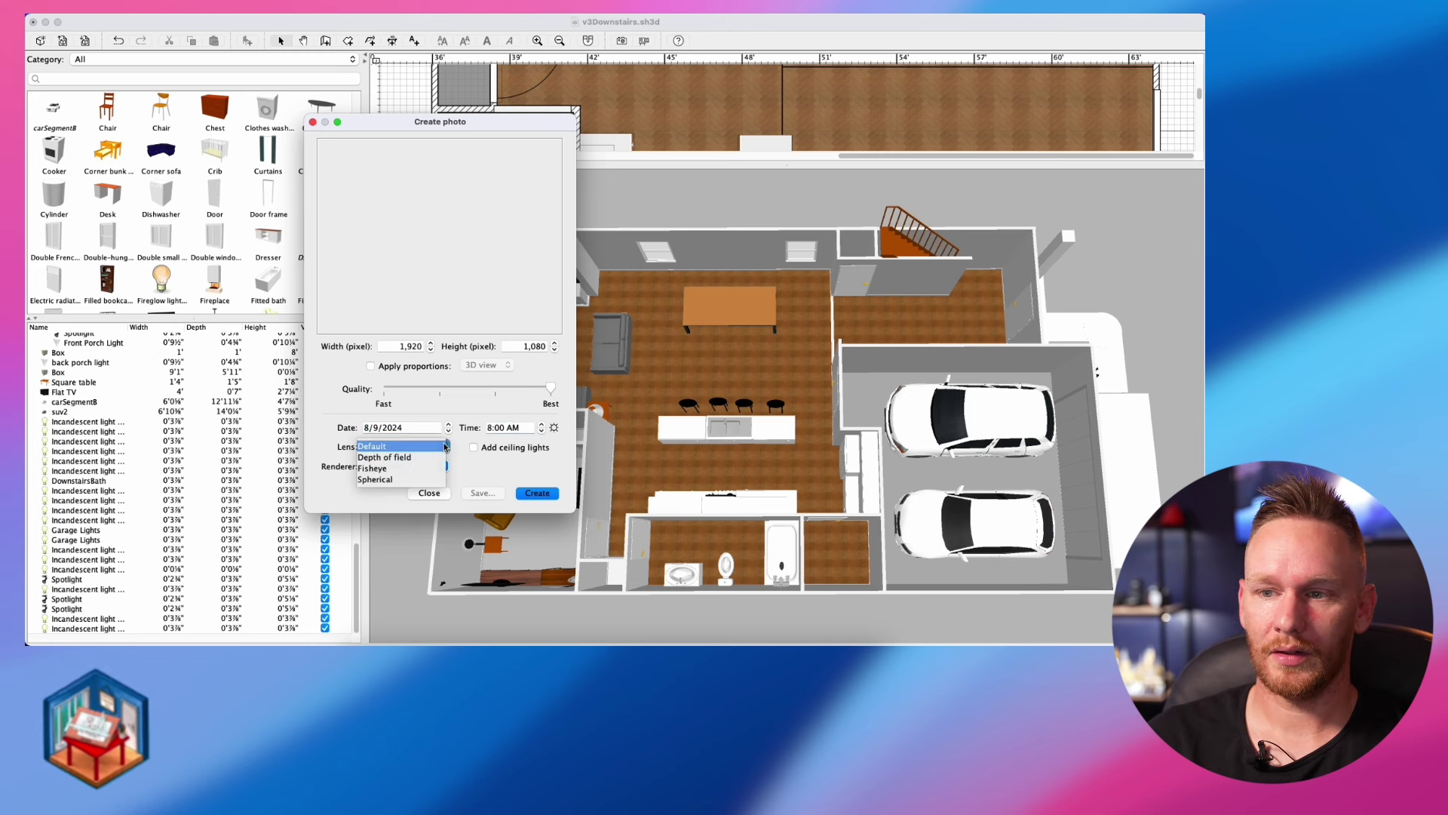
left_click(379, 451)
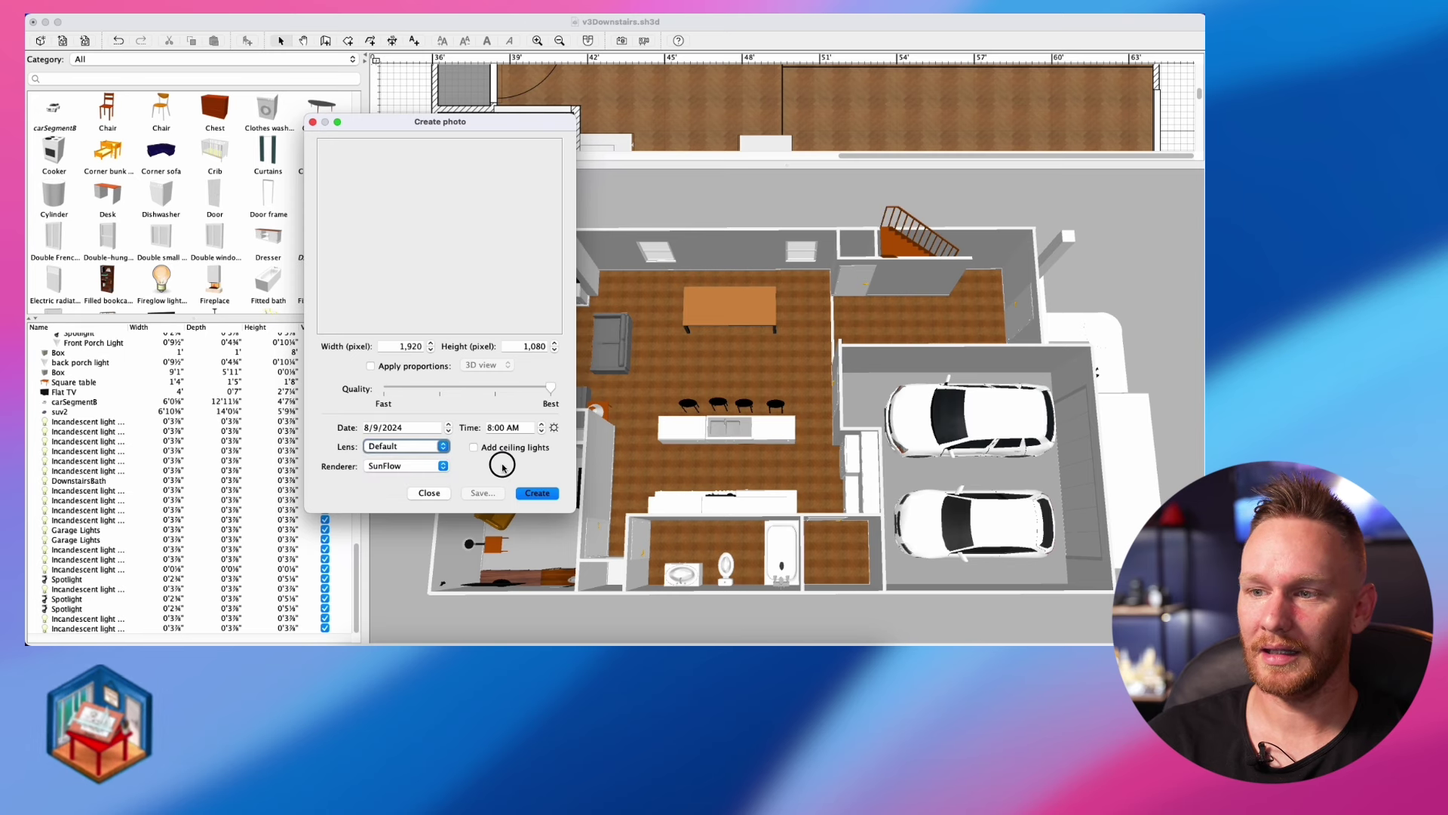
Render the photo and start saving it, creating a new folder named v5 inside Smart home
left_click(535, 494)
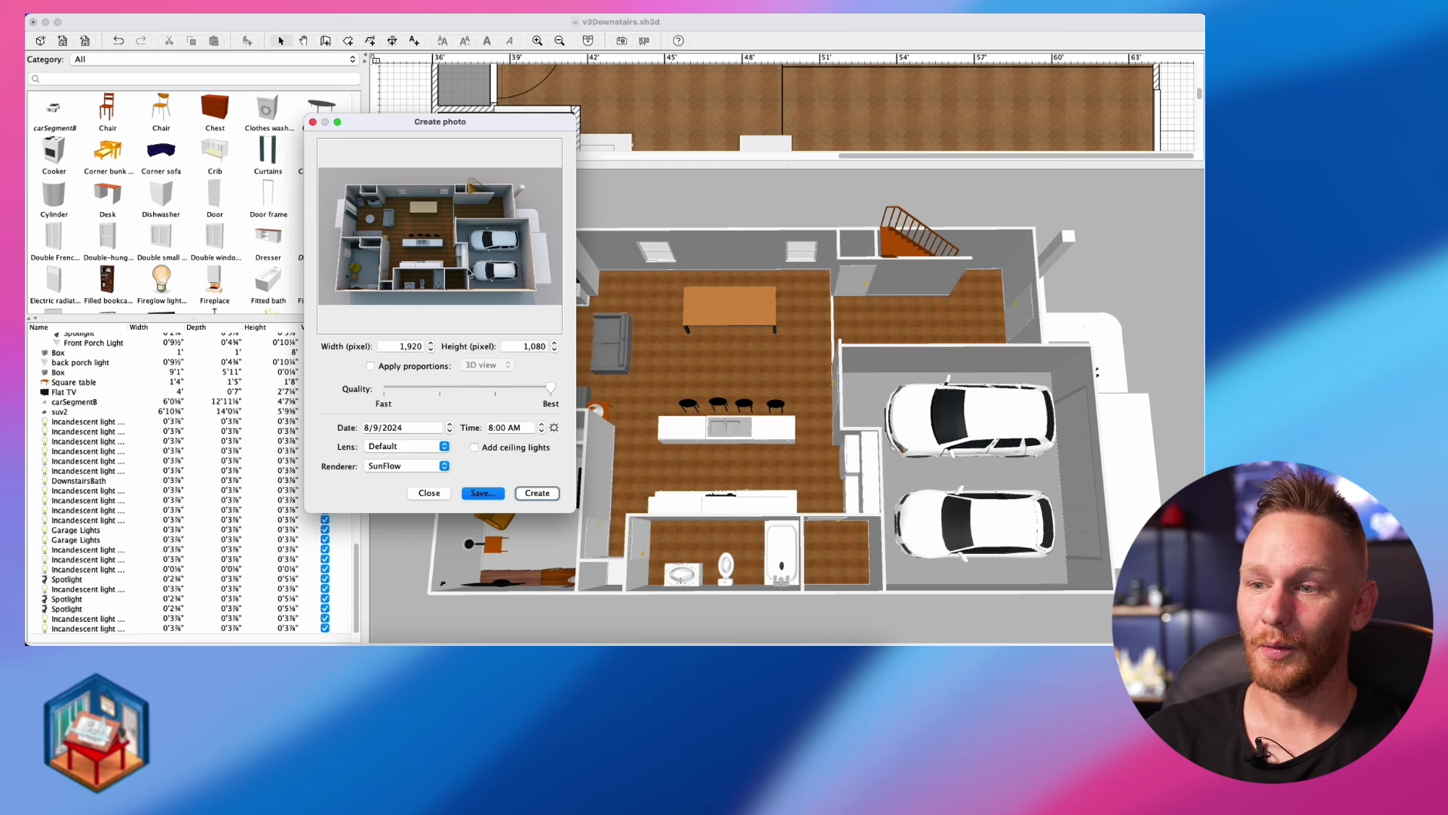
left_click(491, 494)
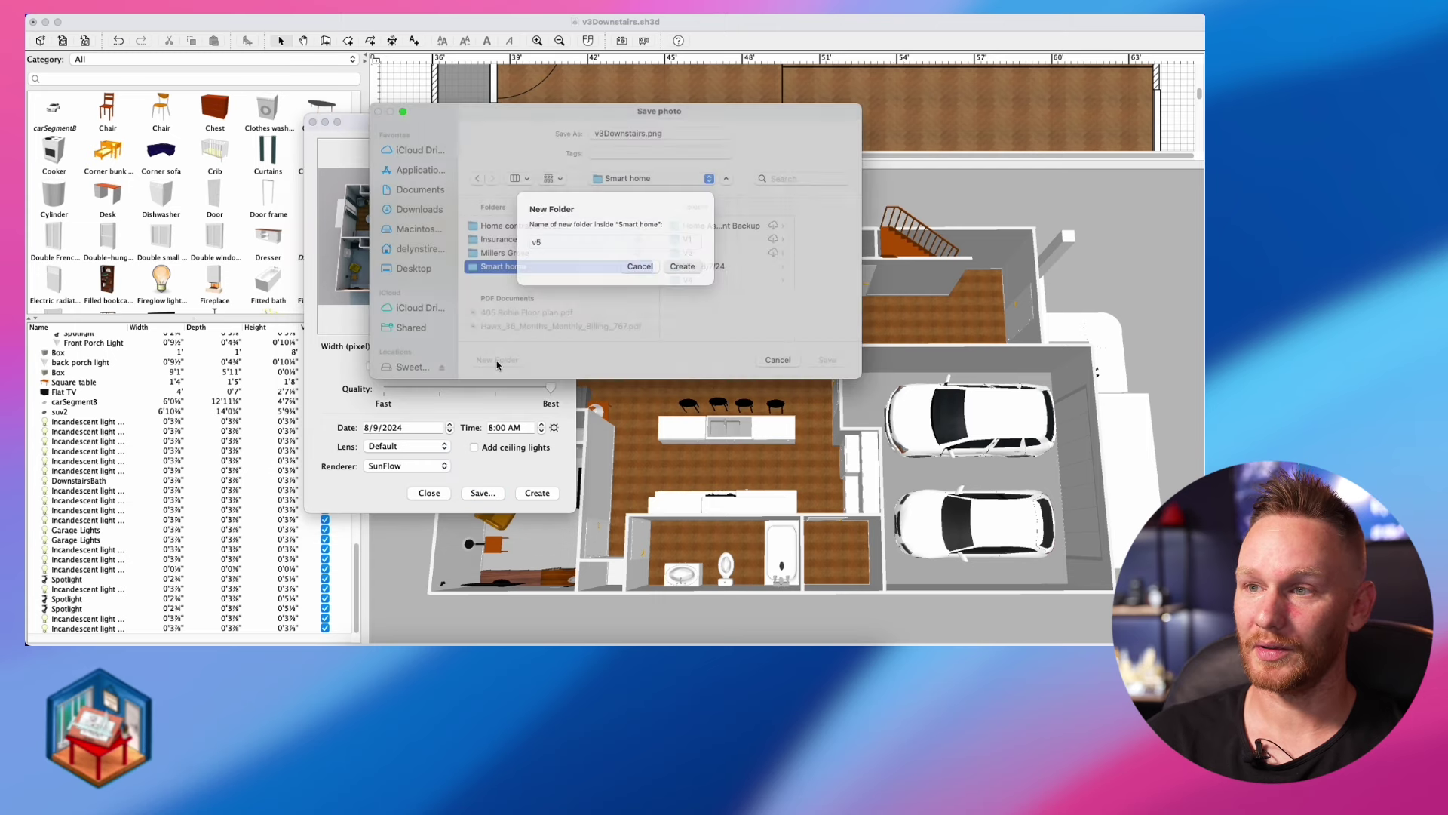
key("Return")
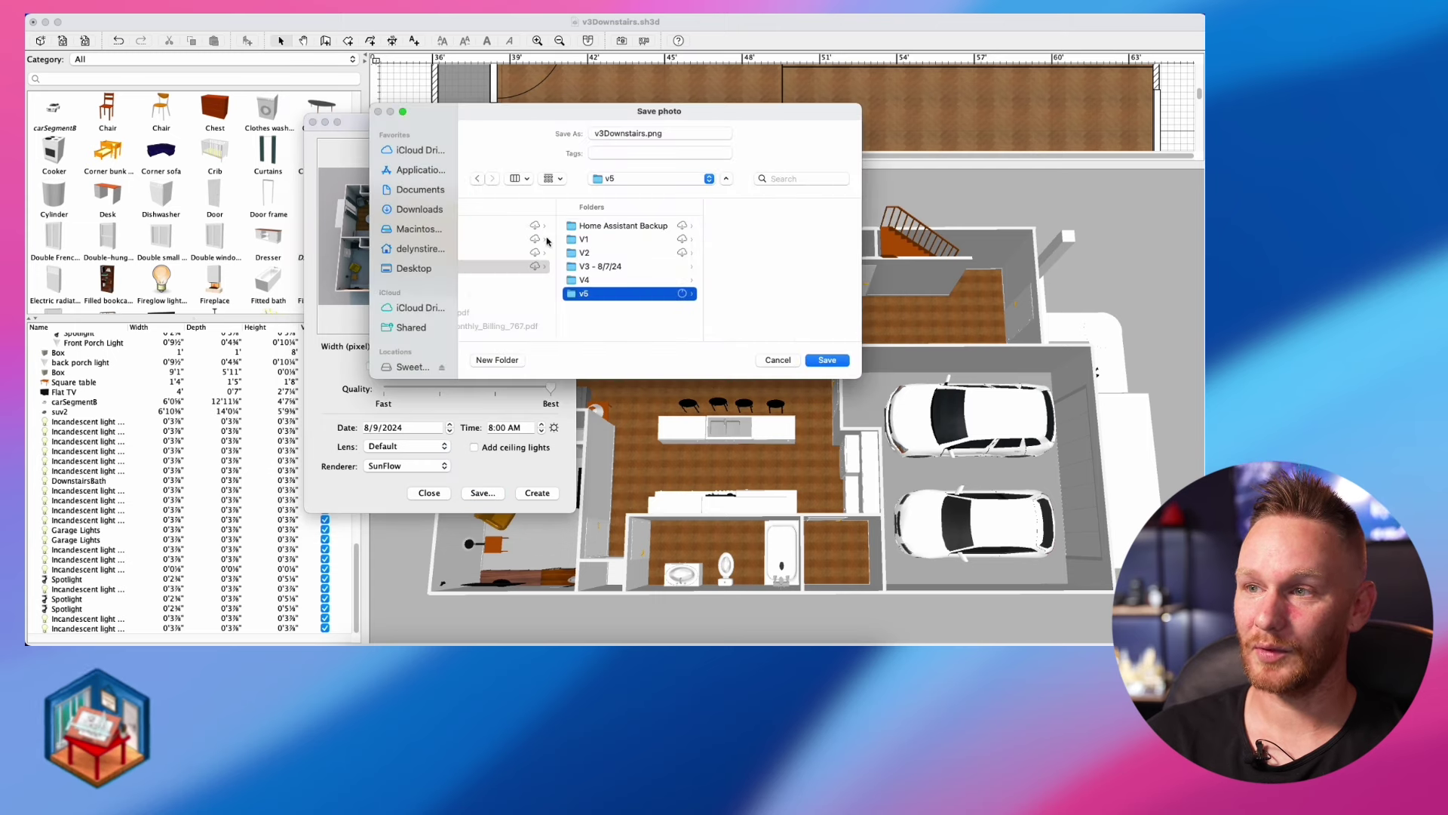
Save the rendered base photo as v3Downstairs.png in the Downstairs folder of V3 - 8/7/24
left_click(605, 268)
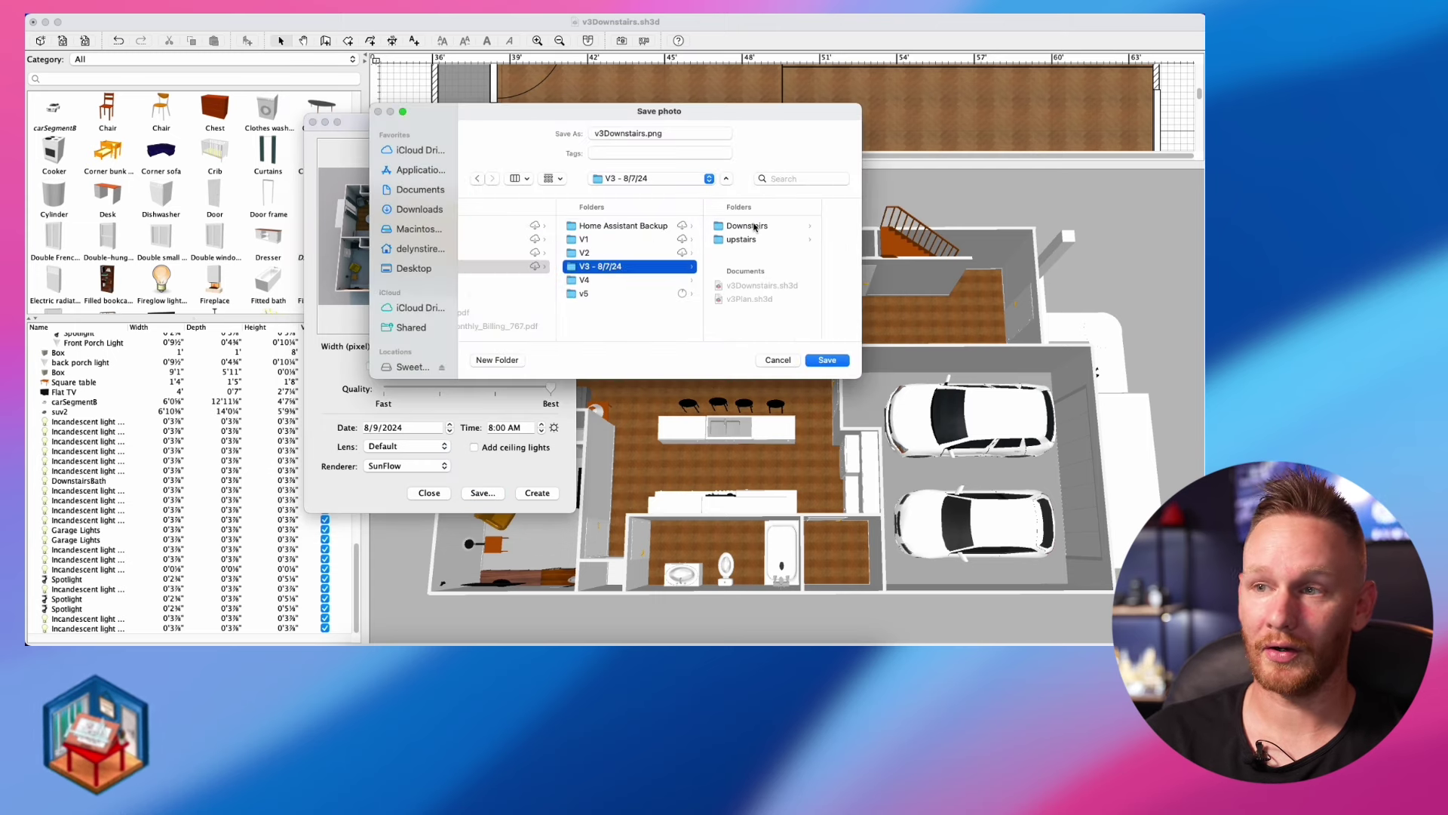
left_click(750, 228)
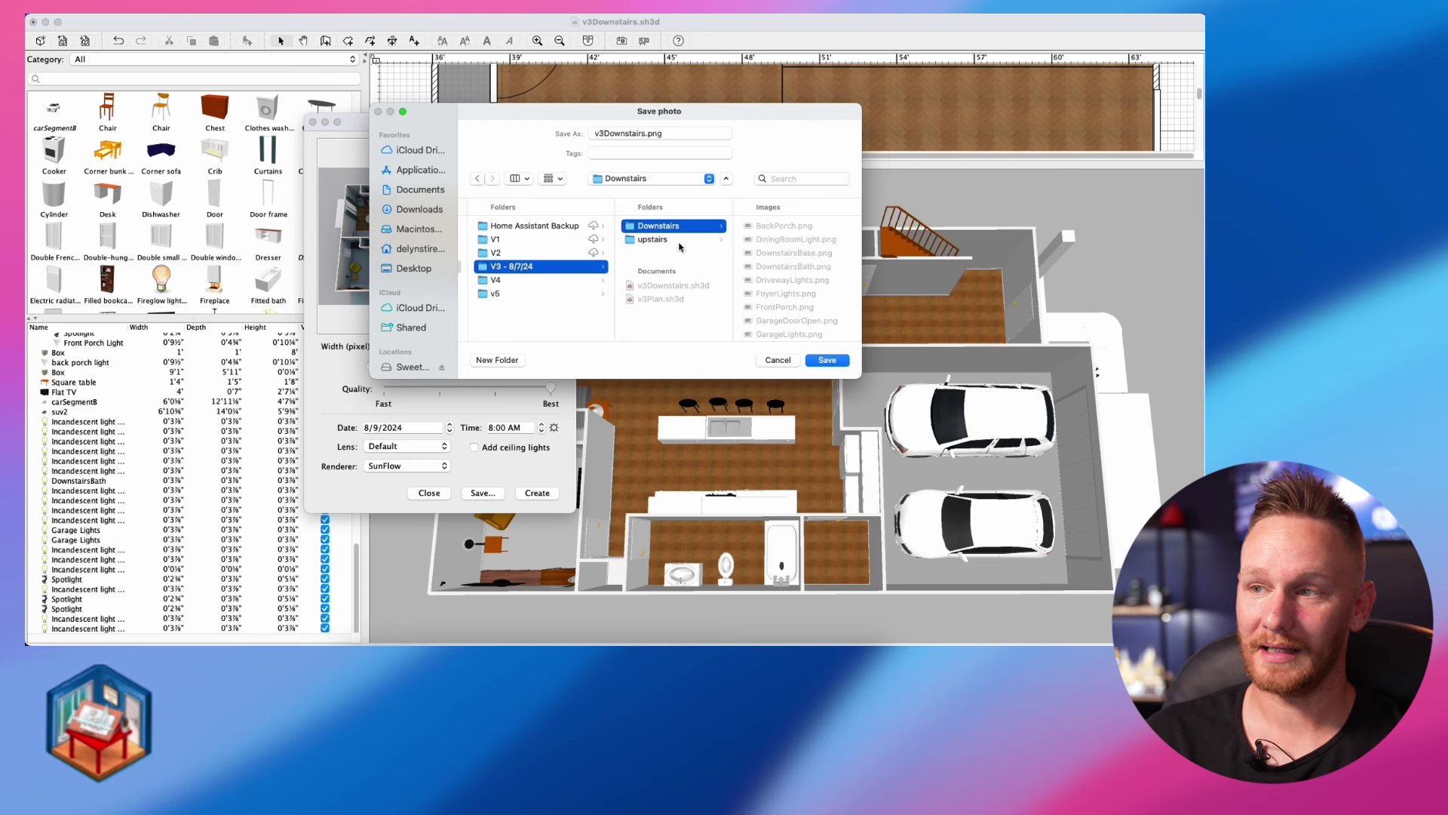
left_click(577, 266)
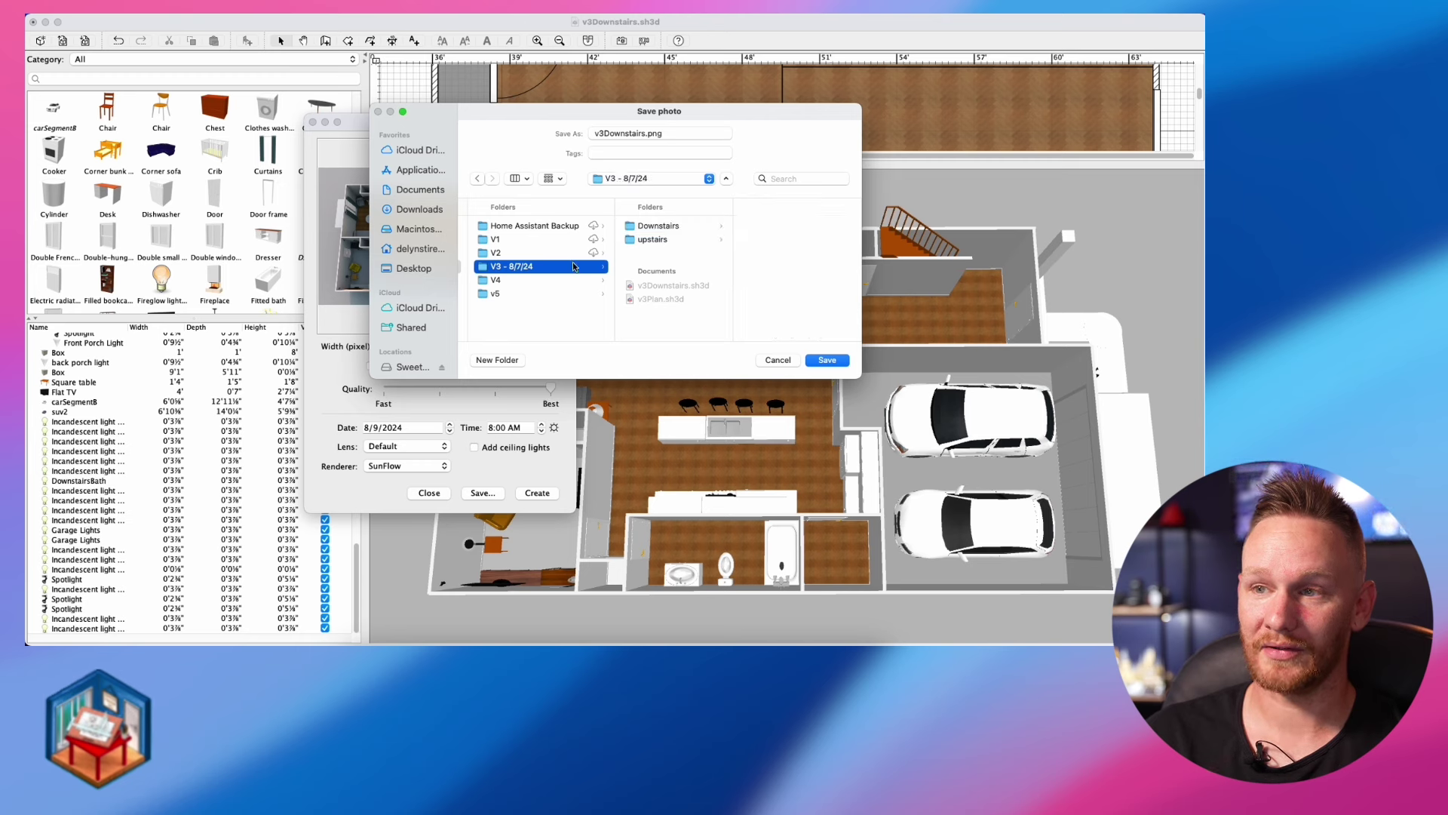
left_click(715, 227)
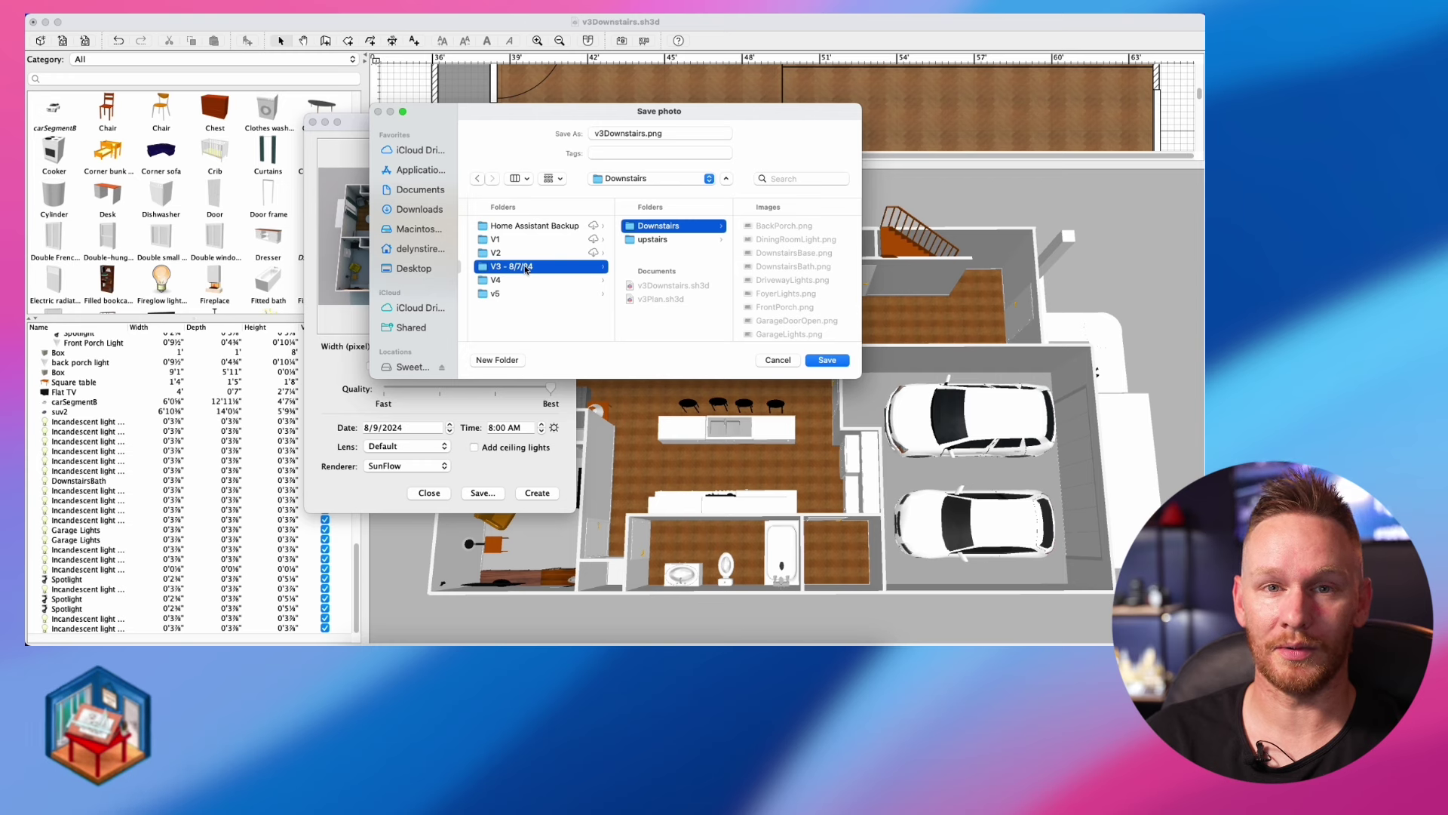
left_click(709, 228)
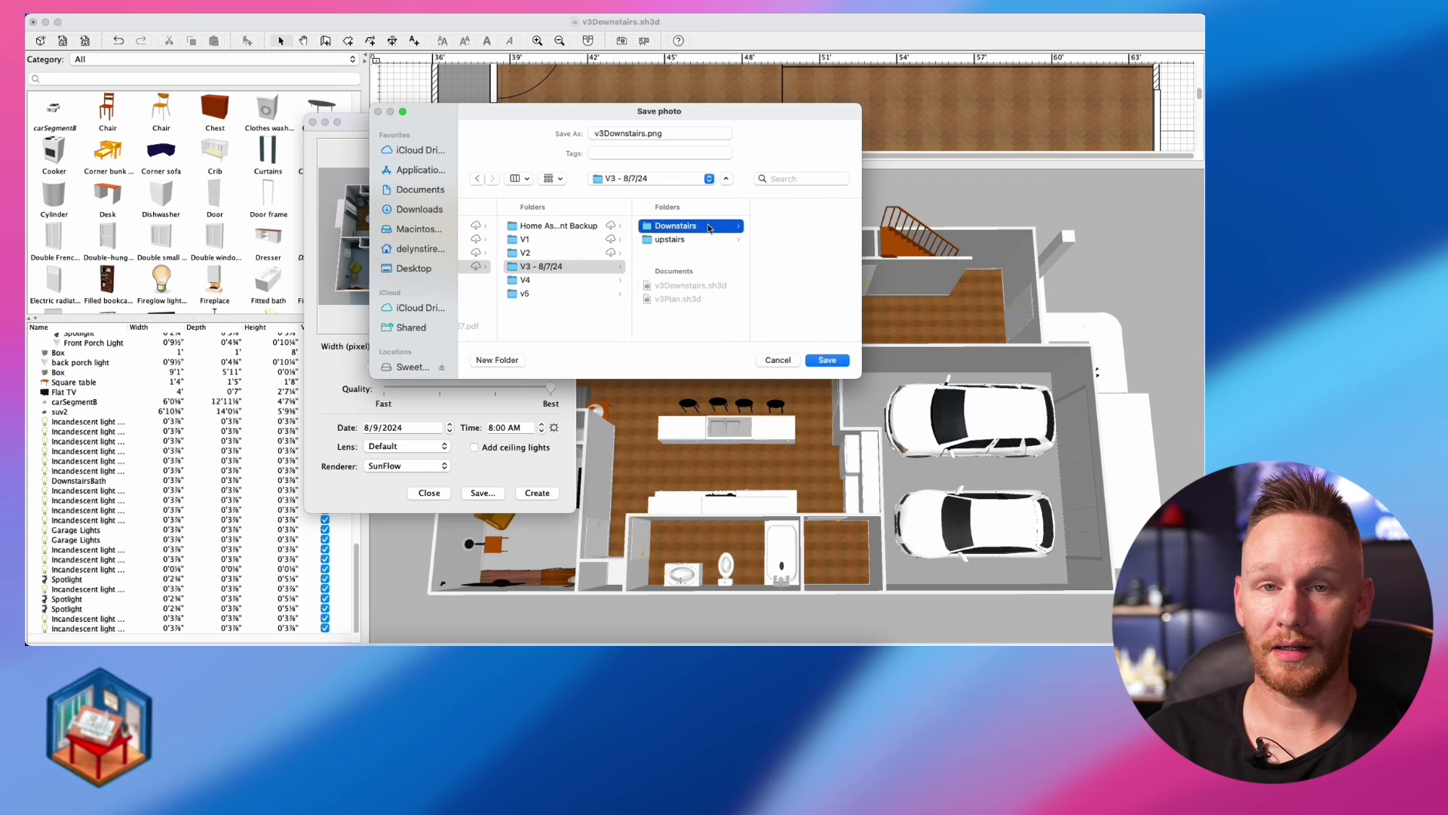
left_click(709, 228)
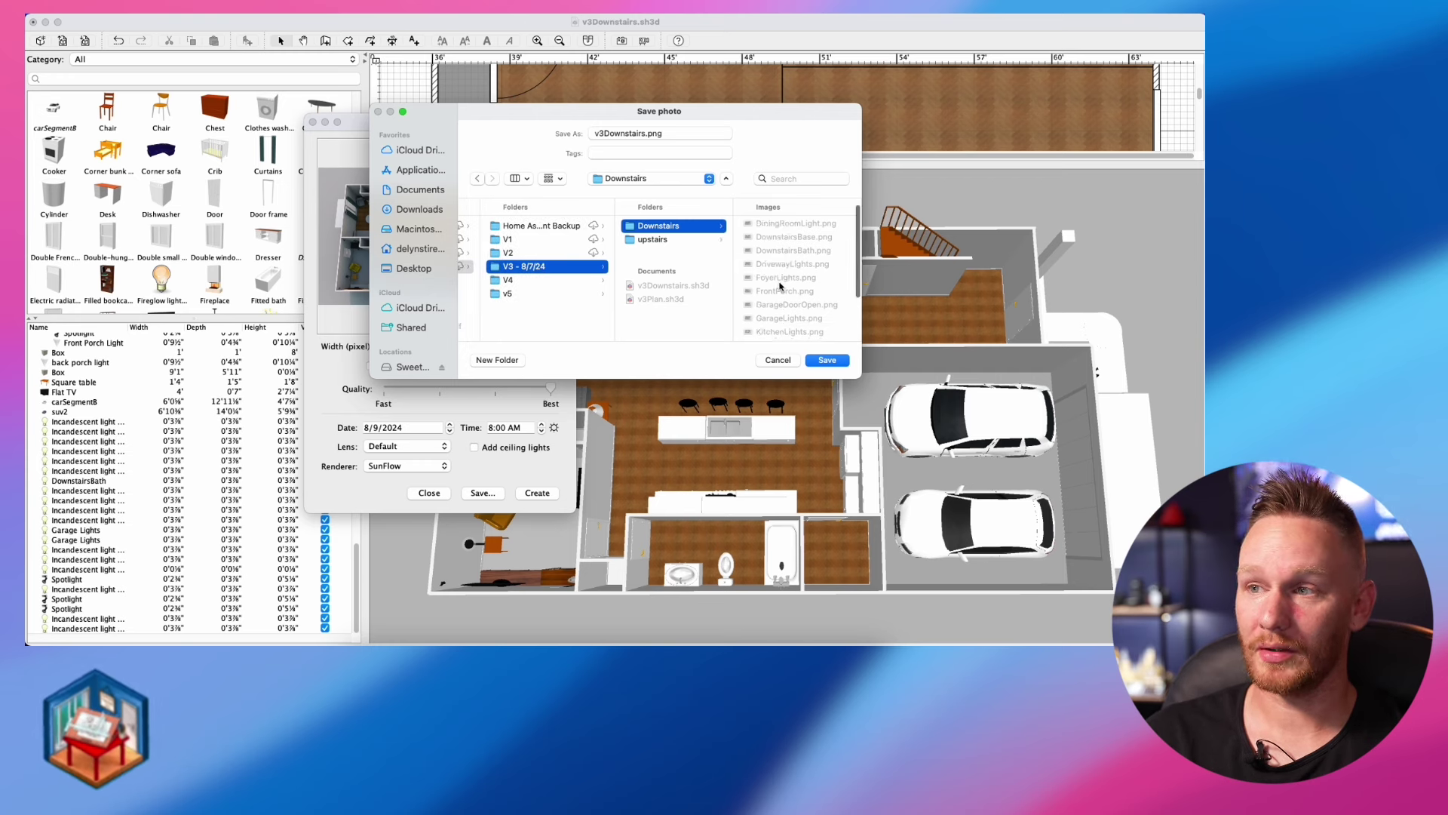
scroll(780, 285, "up", 2)
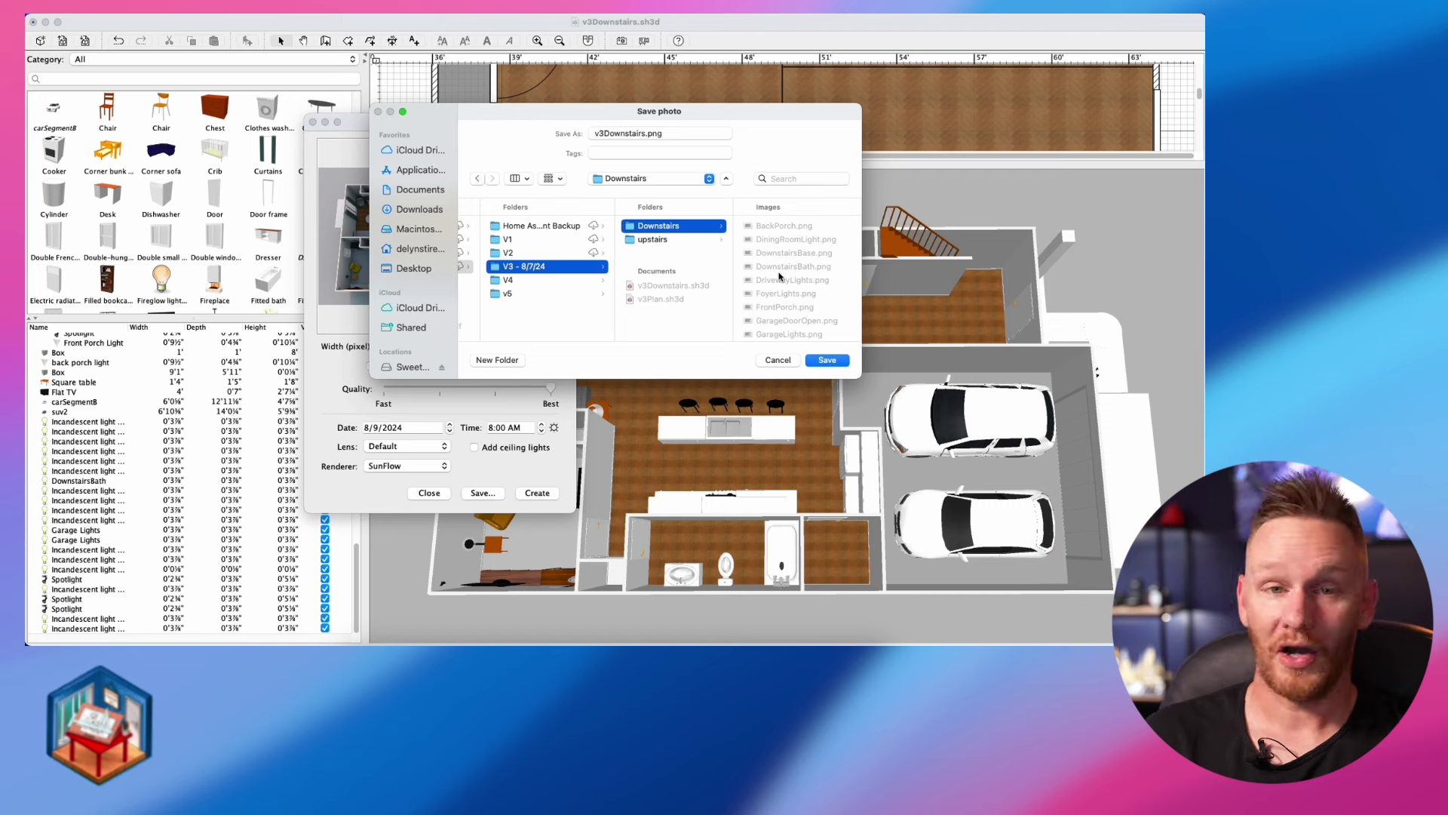
left_click(827, 360)
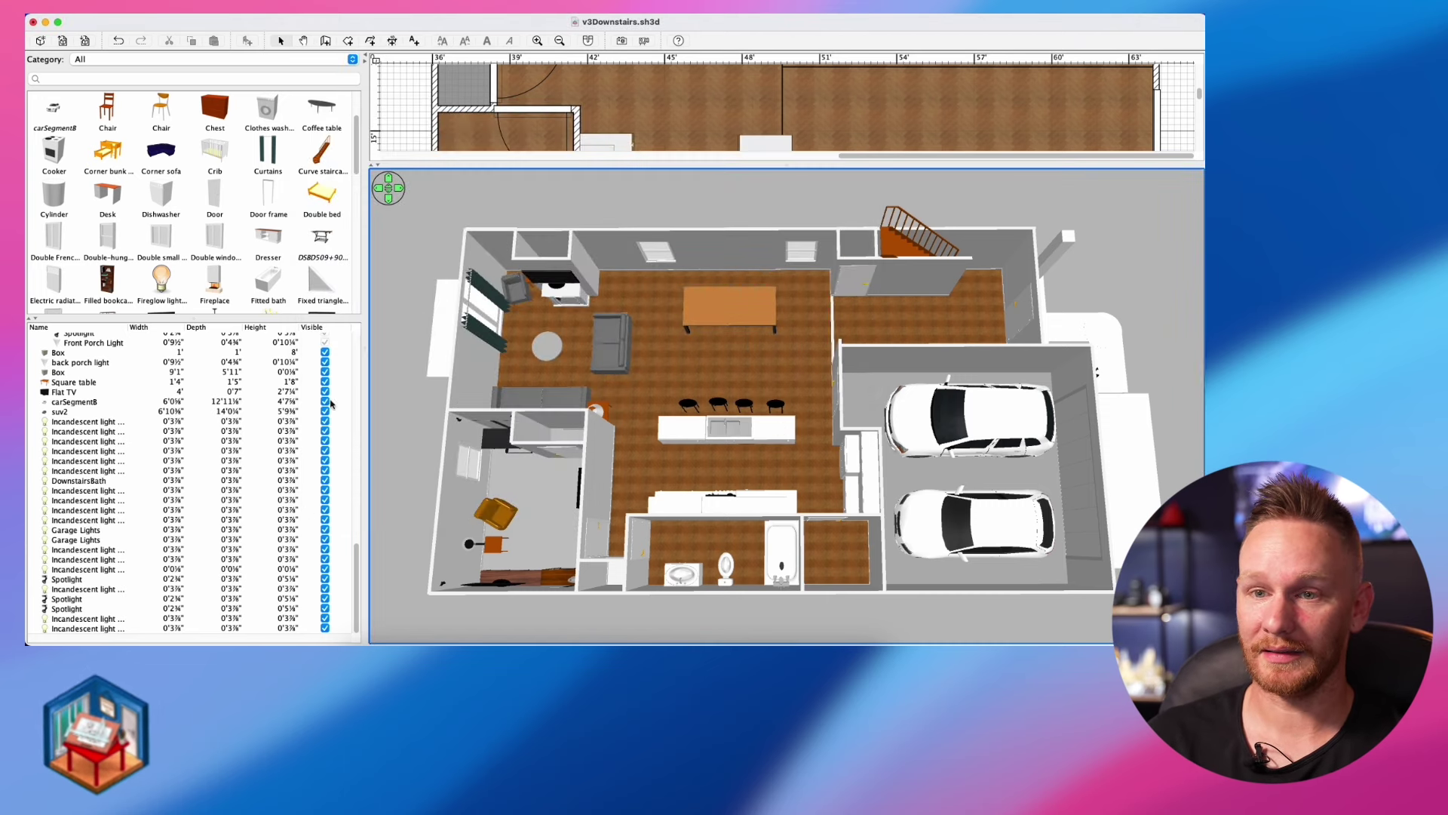
Set the light power of the incandescent light source above the dining room table to 50%
left_click(88, 422)
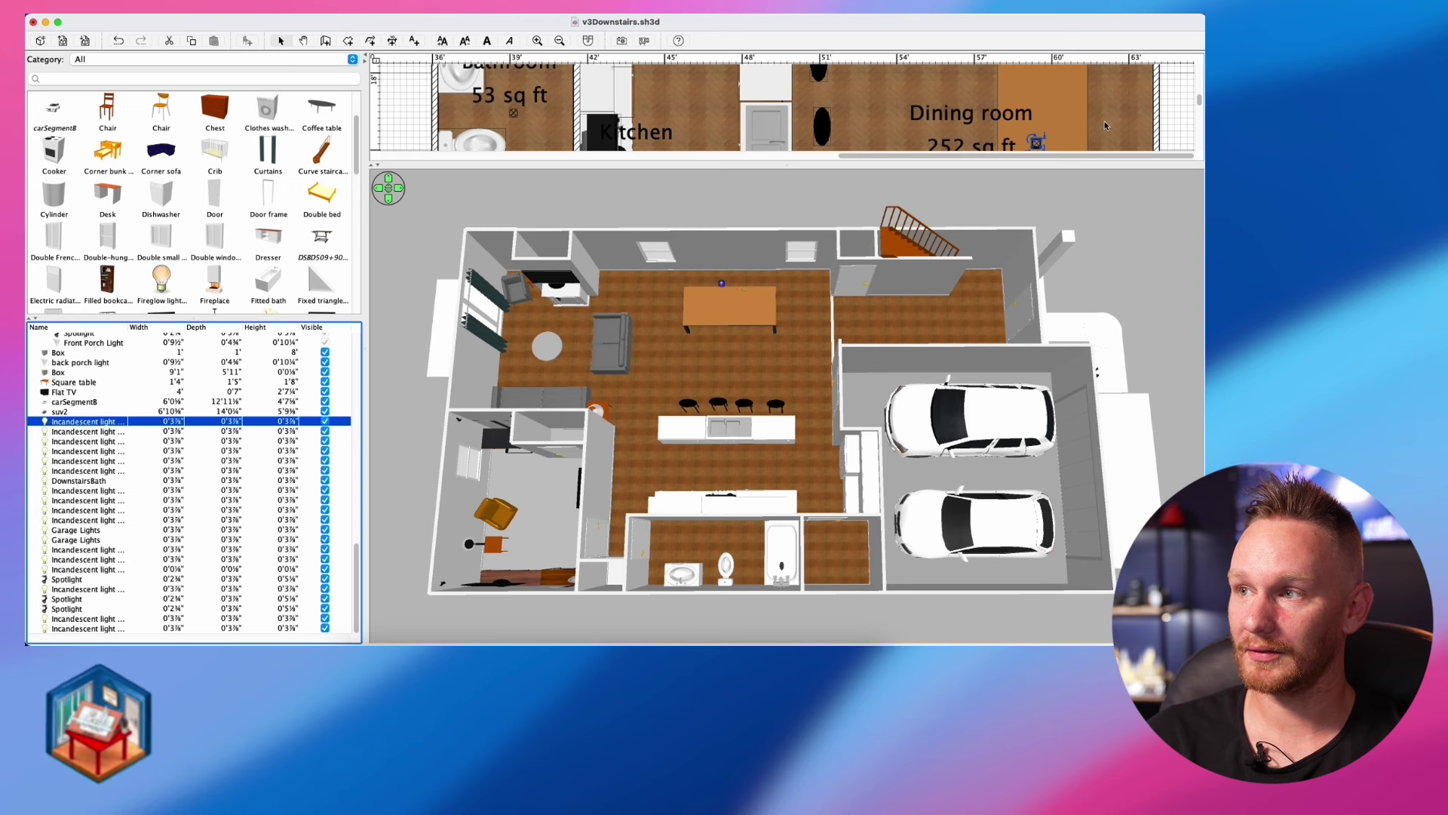
scroll(1105, 126, "down", 2)
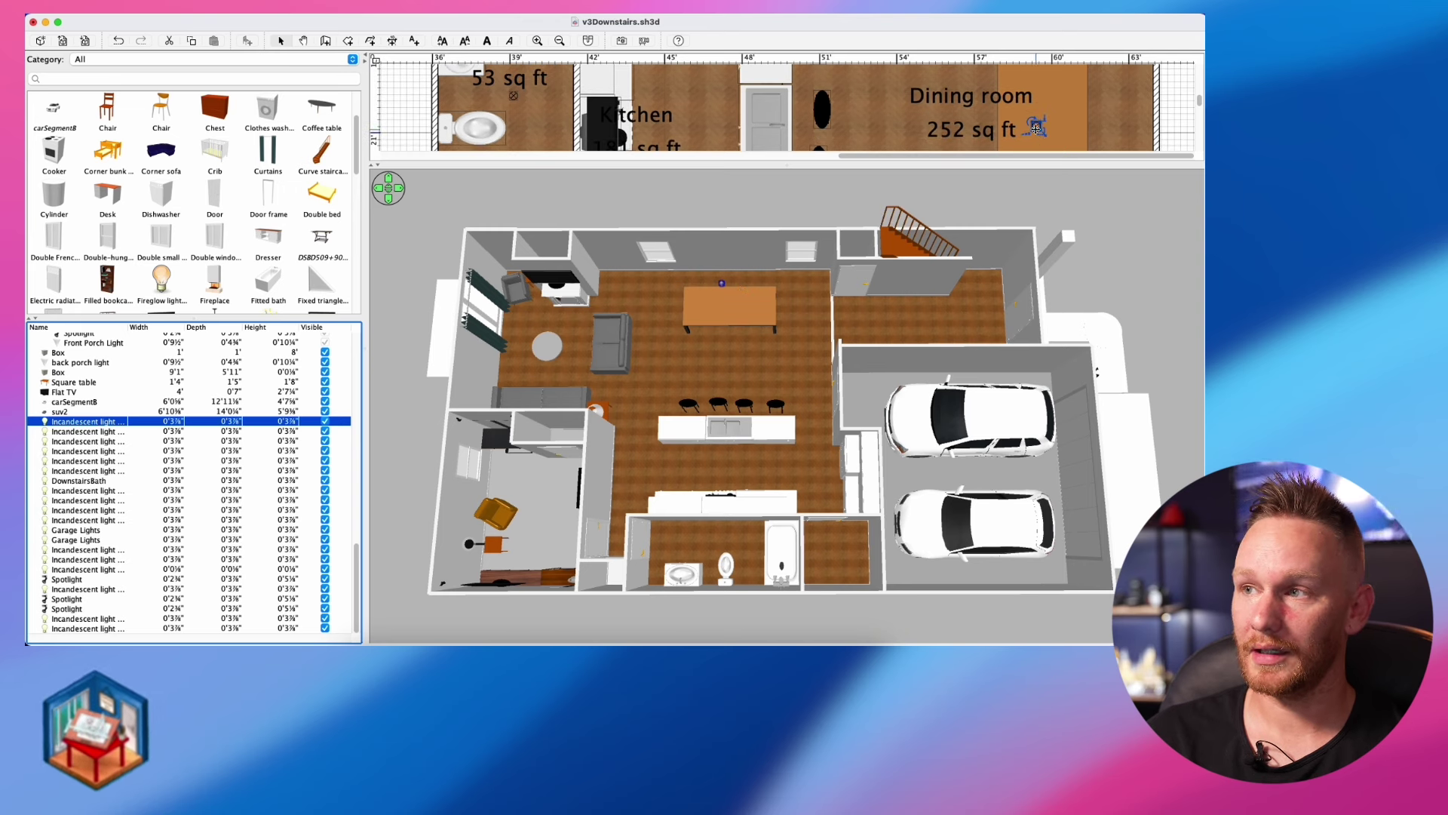
left_click_drag(1032, 129, 1027, 134)
double_click(720, 285)
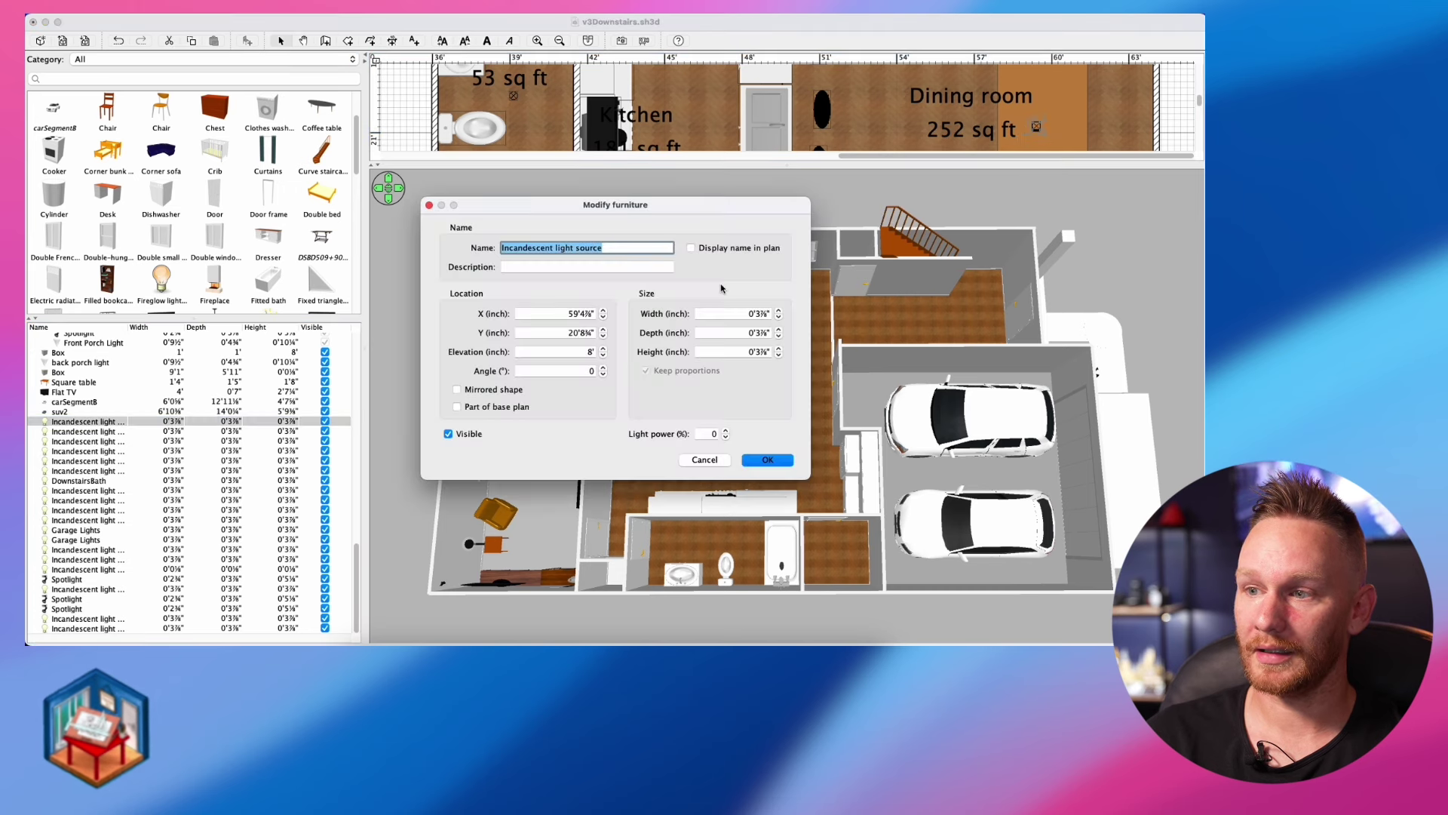
left_click(703, 460)
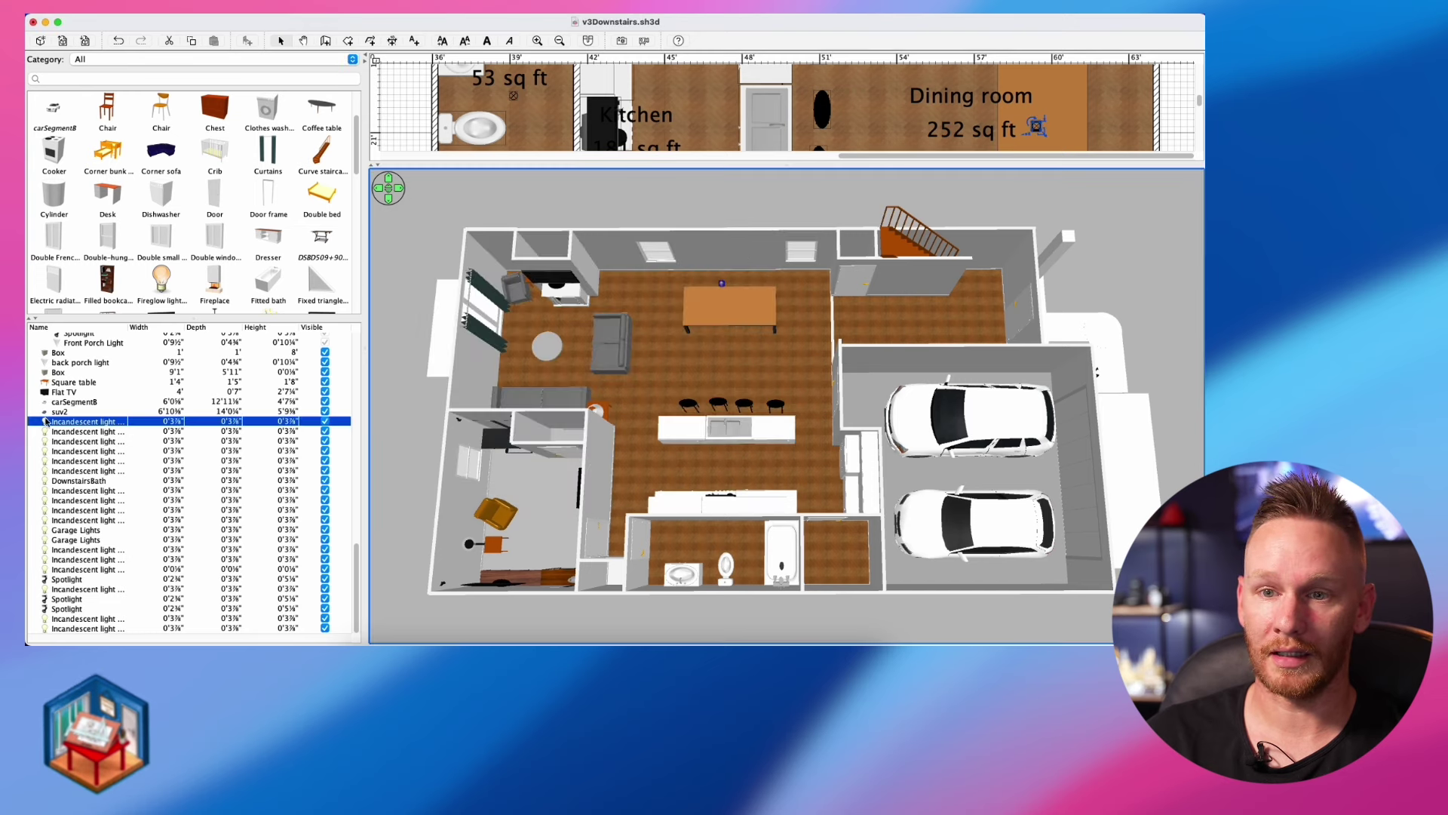
double_click(685, 433)
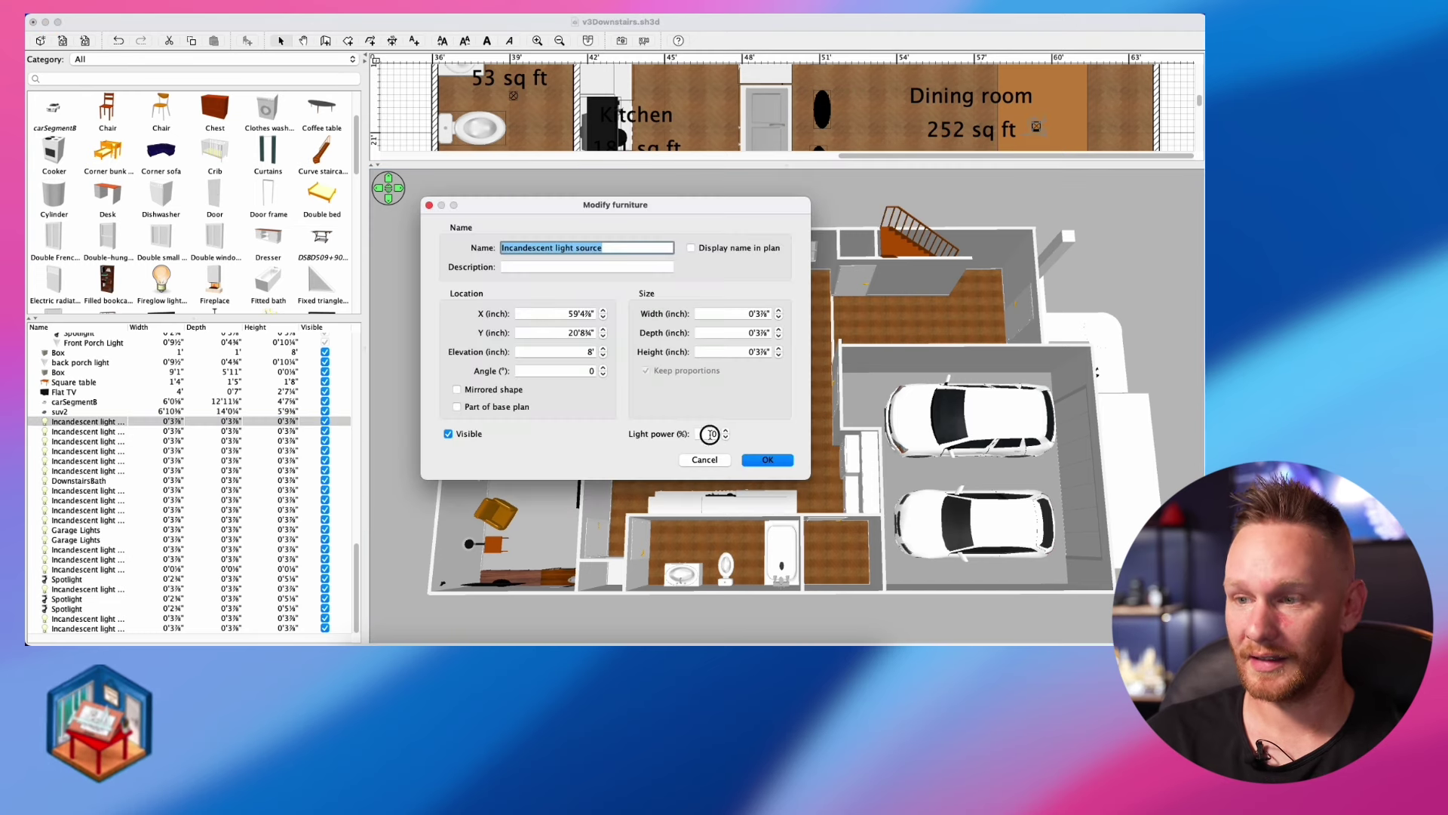
left_click(710, 433)
type("5")
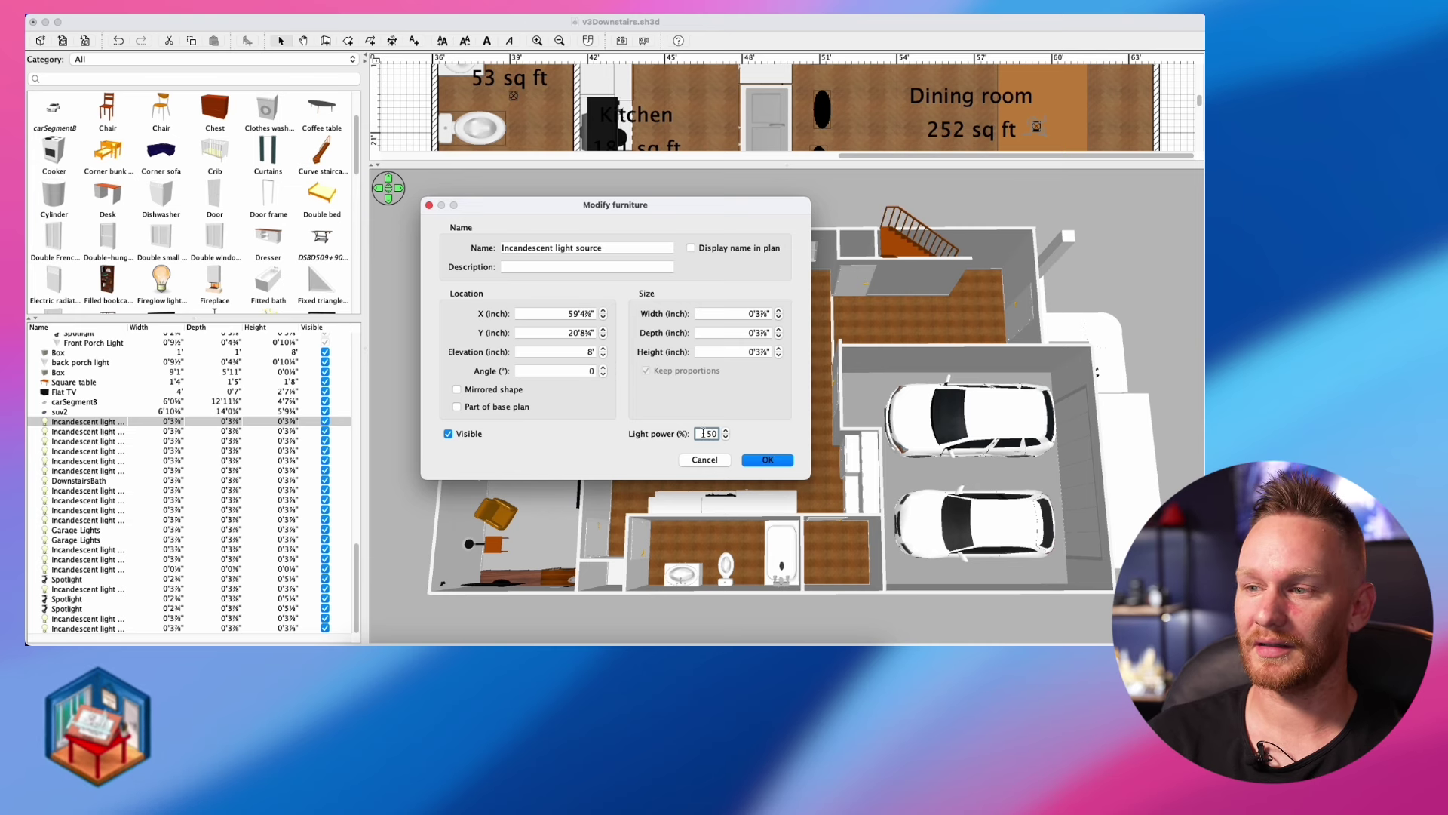
left_click(772, 462)
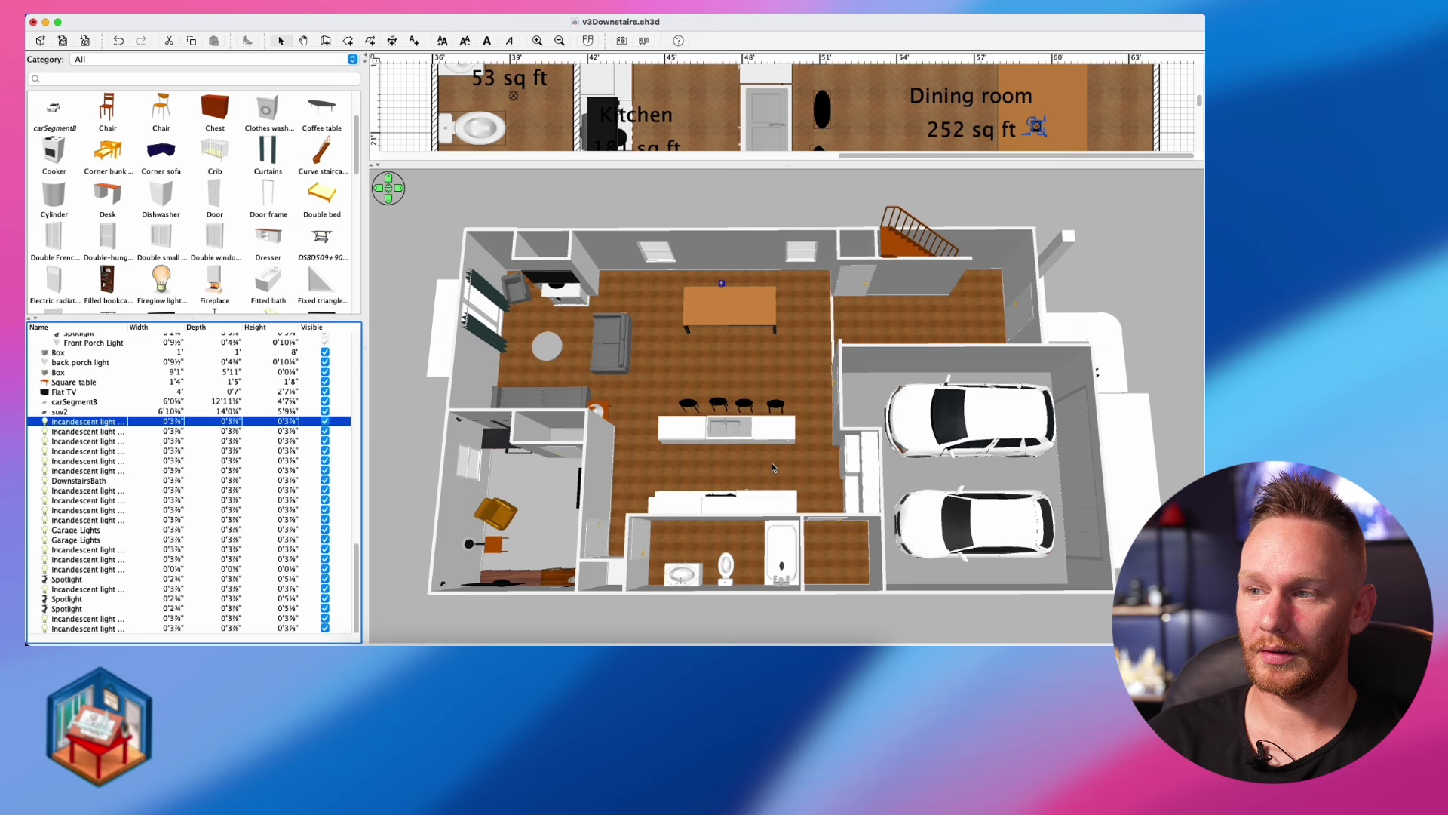
Go to the stored point of view 8/9/24 4:25:09 PM in the 3D view
right_click(779, 369)
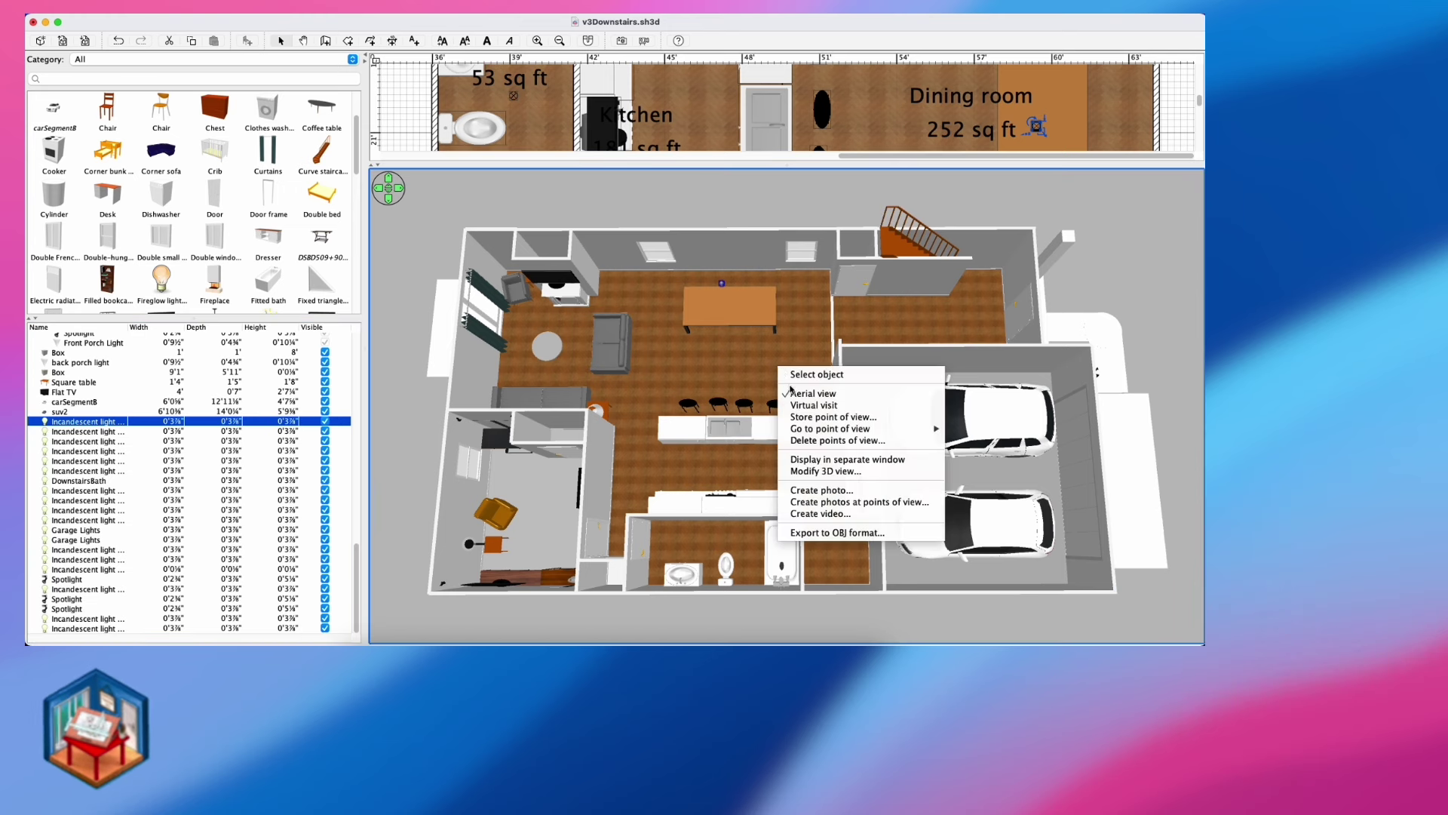
mouse_move(814, 430)
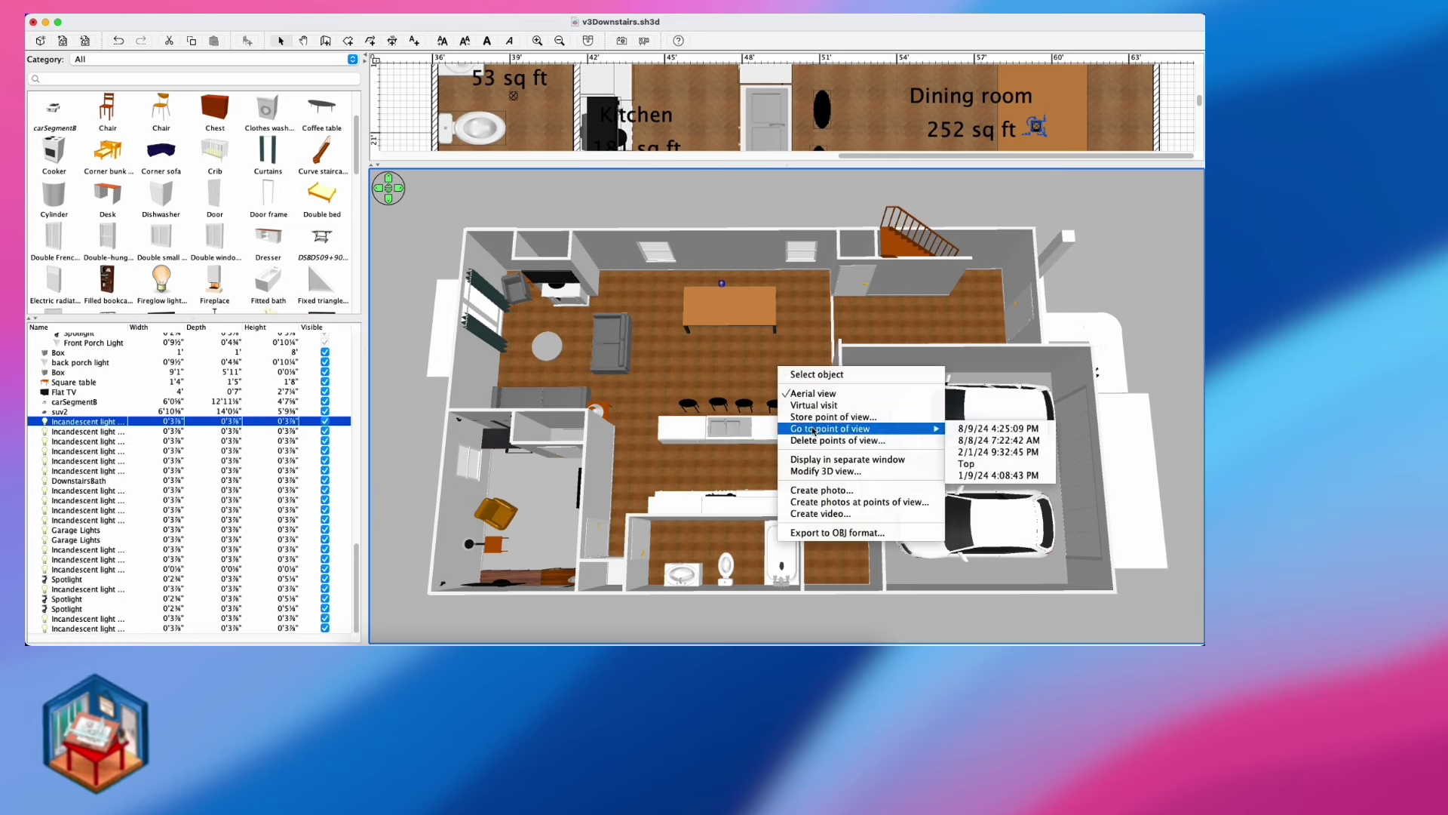
left_click(980, 428)
Render a photo of the 3D view with the date set to 8/9/2024 and the time to 8:00 AM
right_click(730, 388)
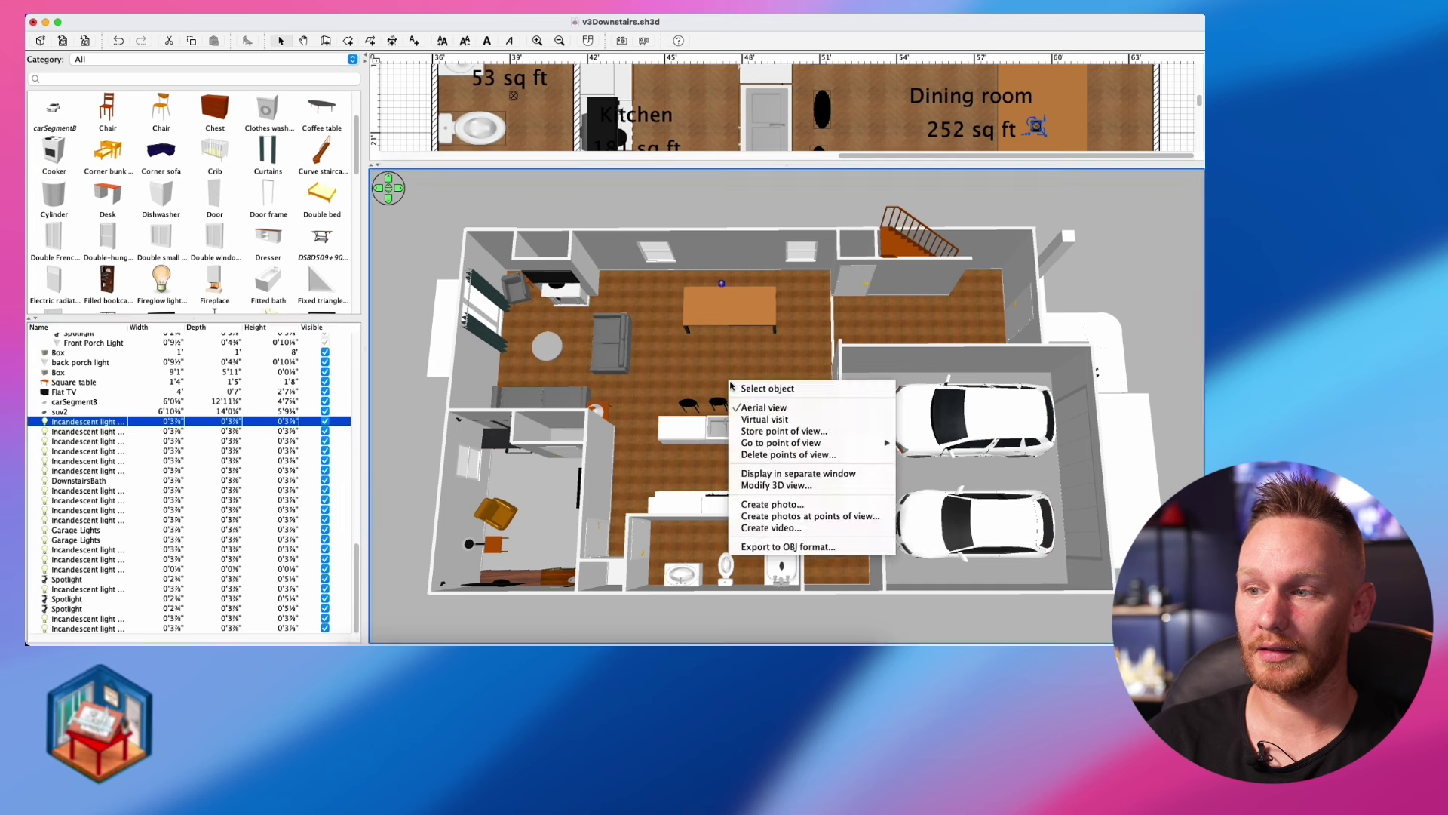
left_click(765, 505)
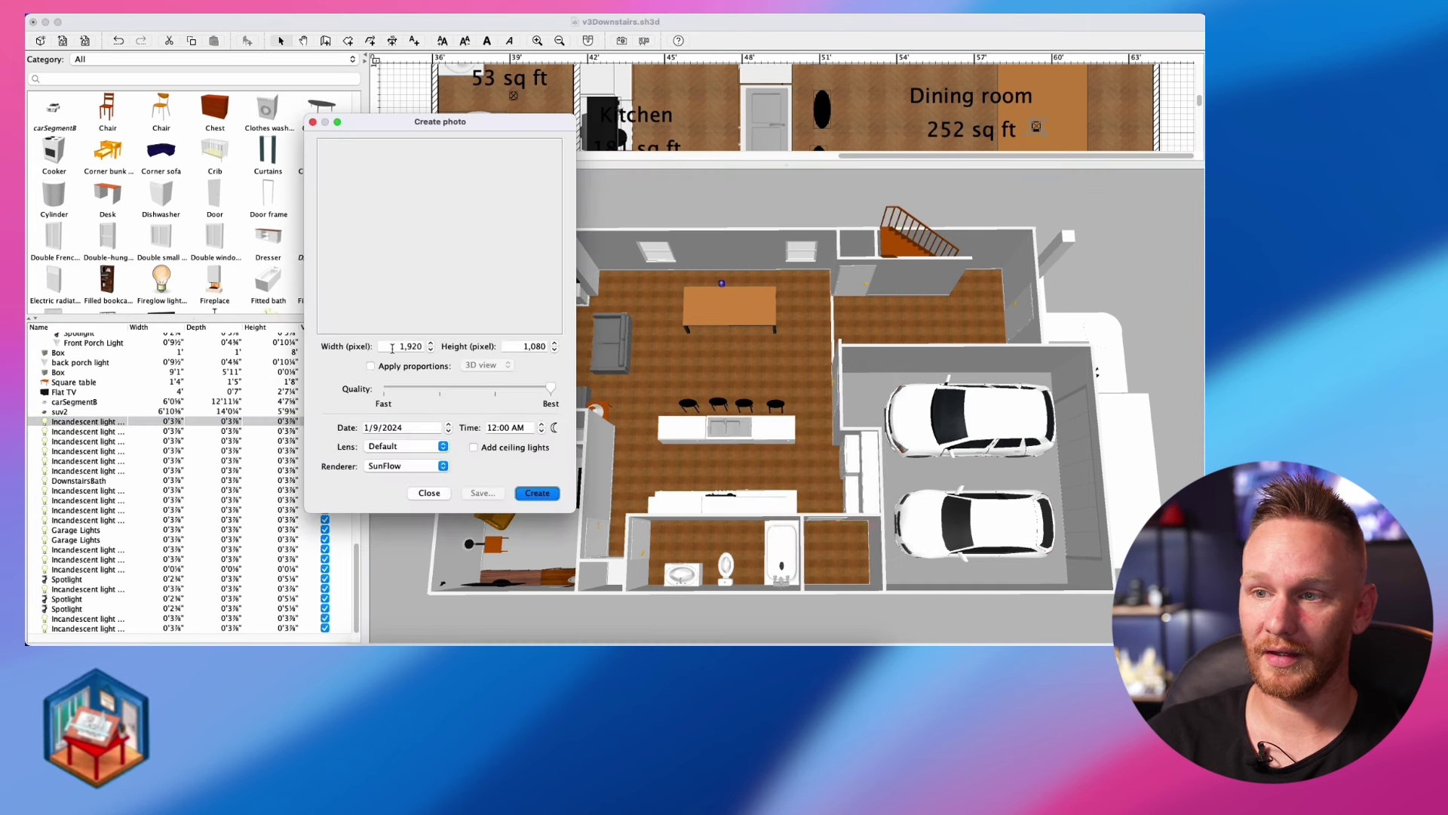
left_click(448, 424)
left_click(540, 425)
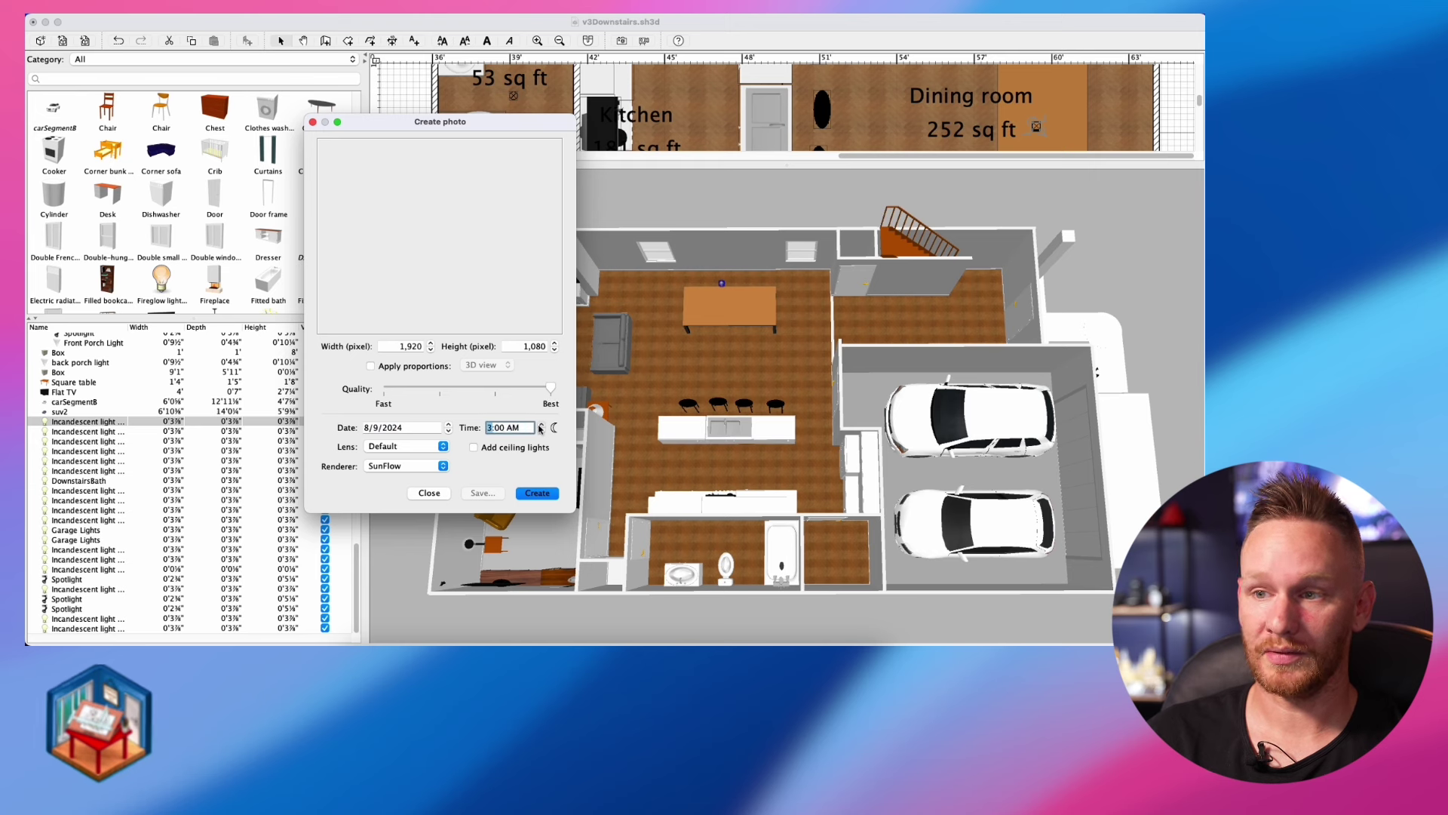
left_click(540, 425)
left_click(540, 425)
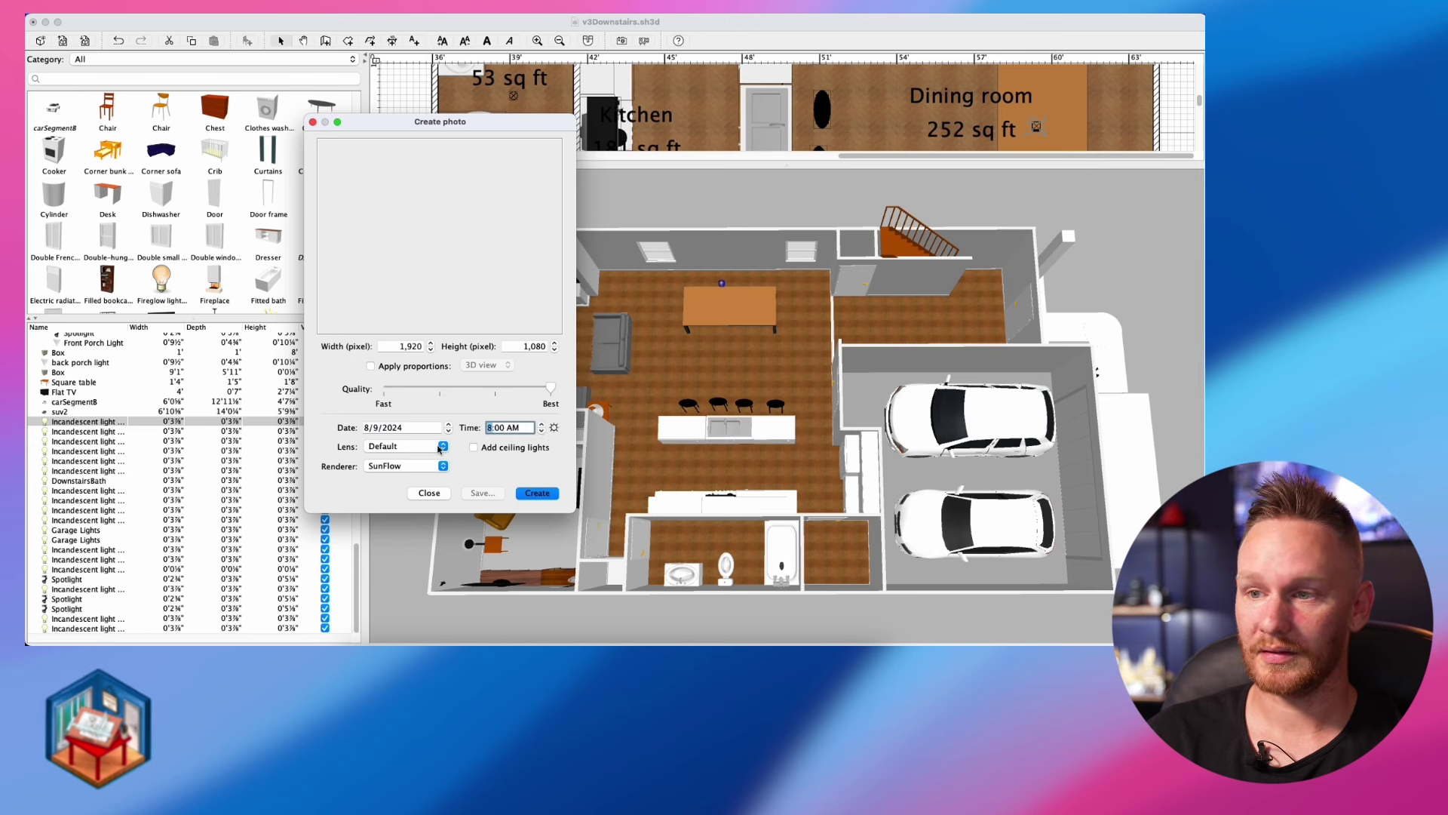
left_click(552, 498)
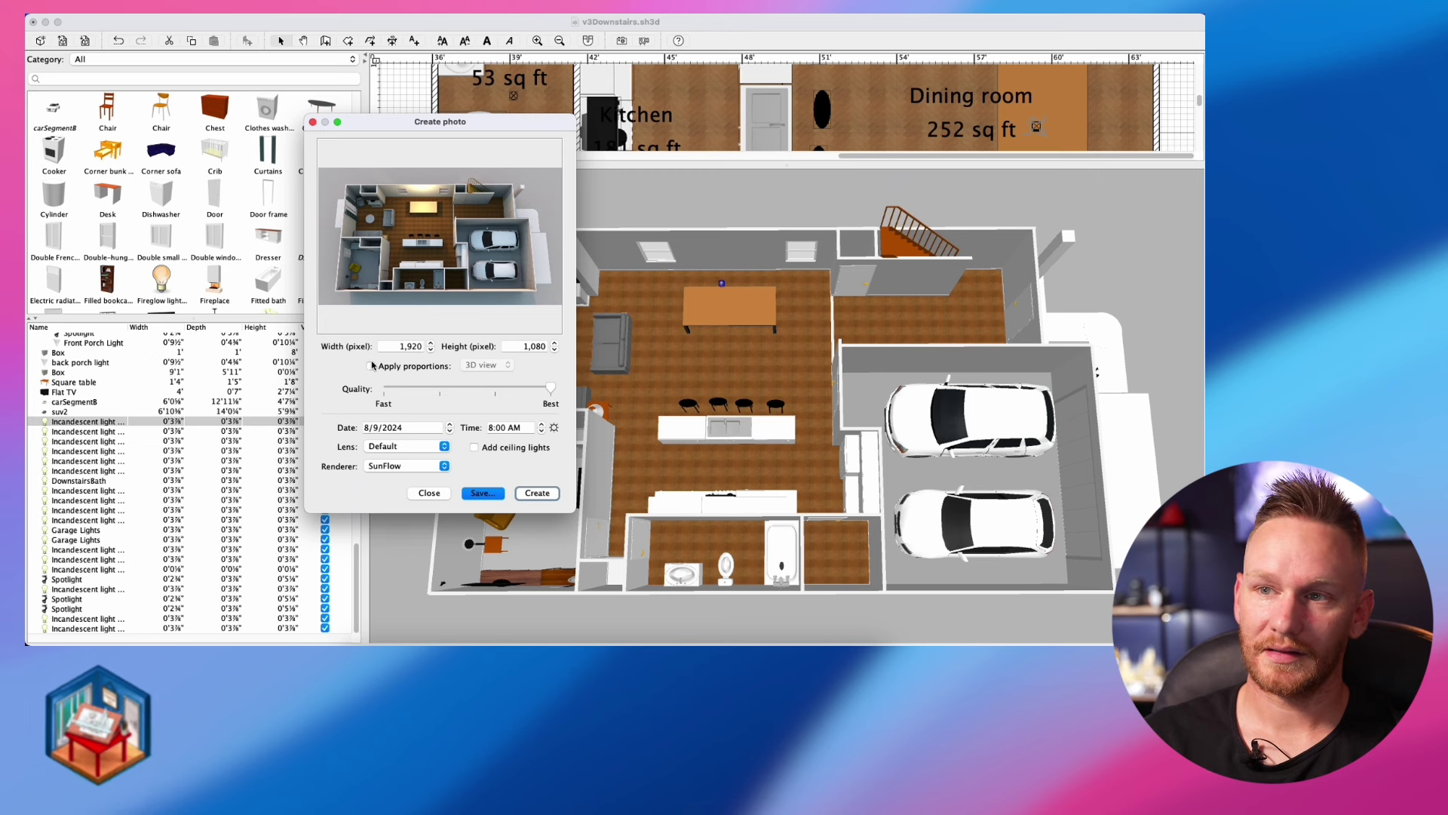
Examine the photo file names in the Downstairs folder of V3 - 8/7/24 and close the photo dialogs without saving
left_click(480, 494)
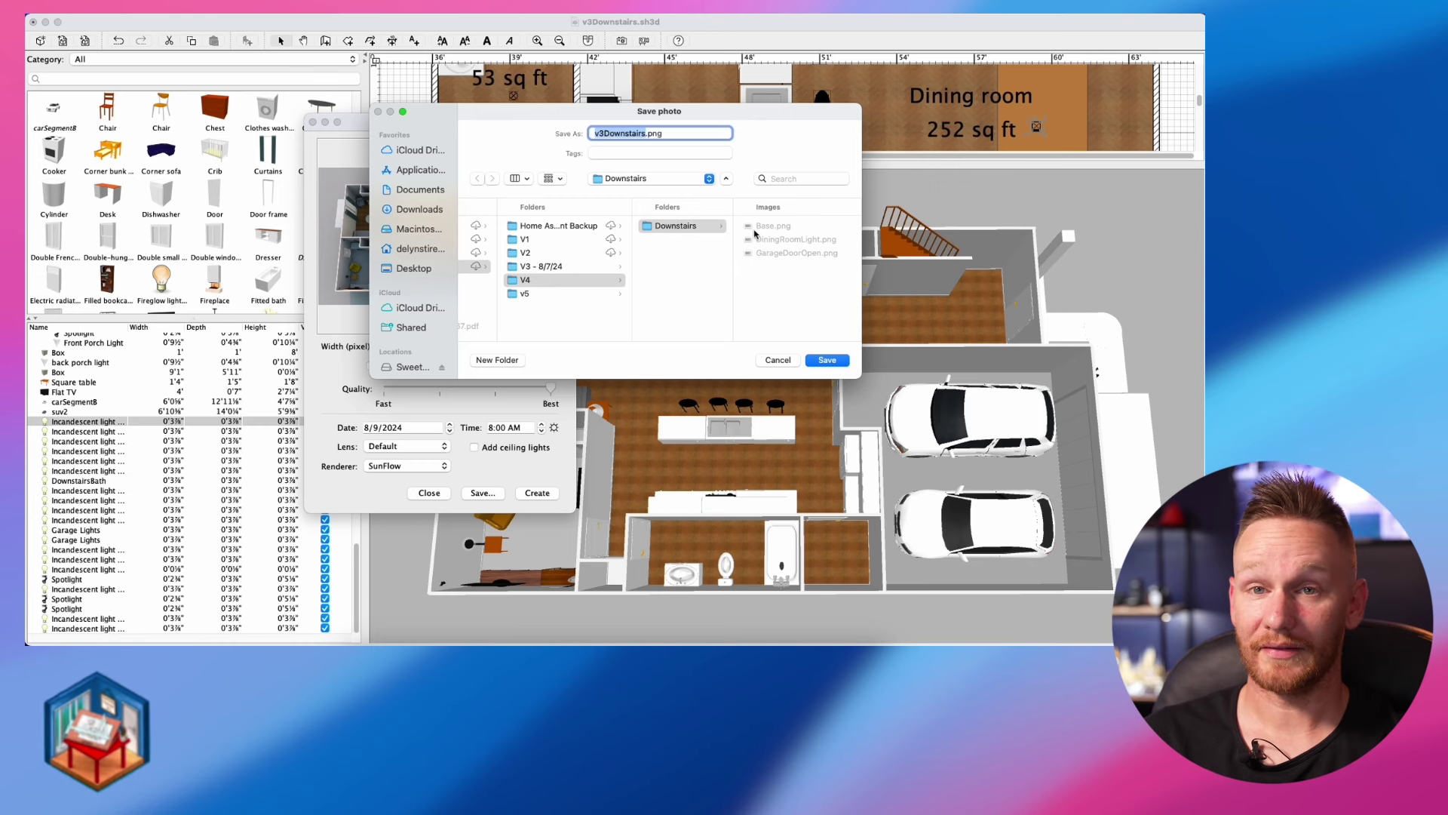
left_click(599, 266)
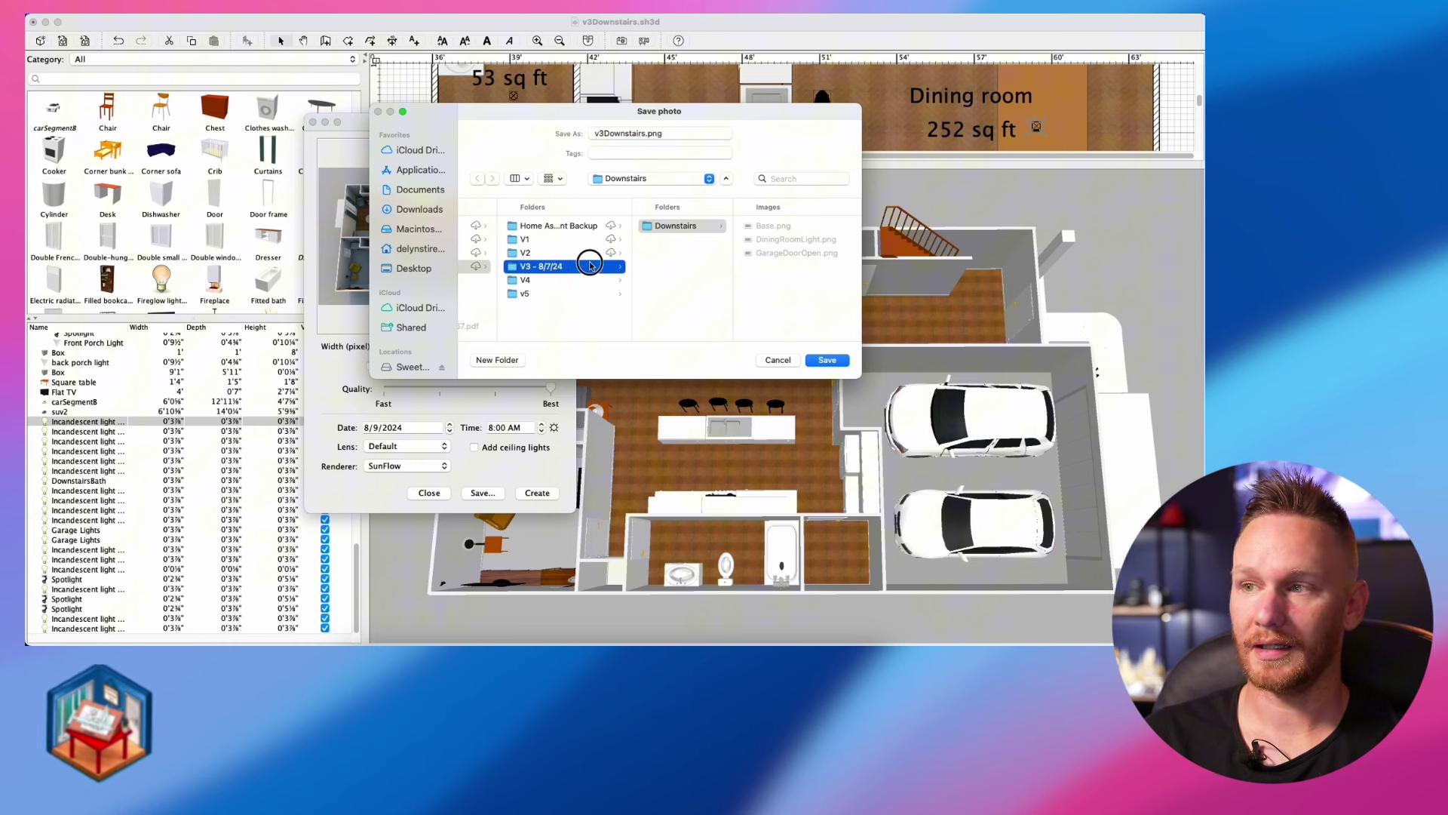
left_click(693, 226)
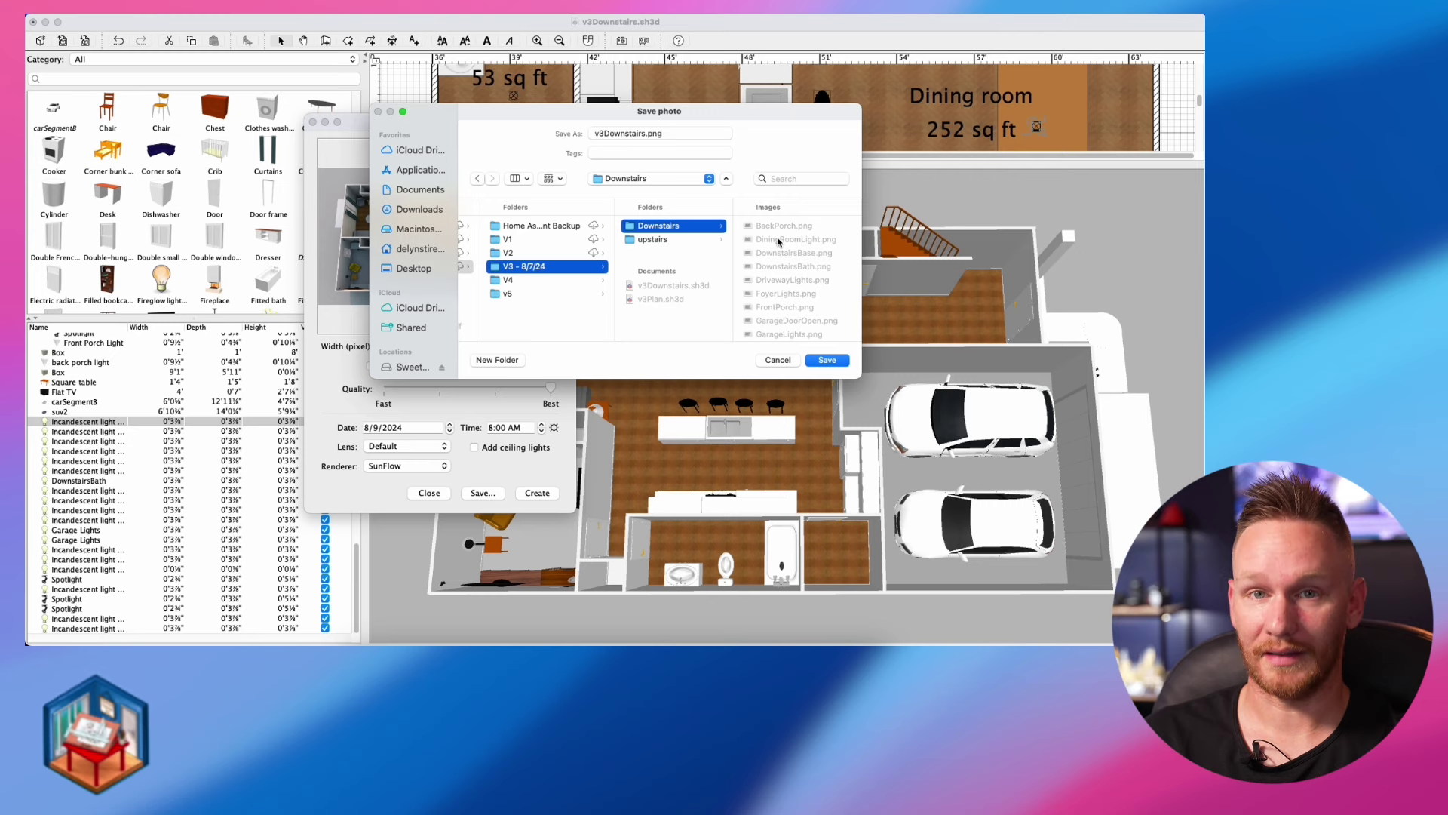
left_click(764, 364)
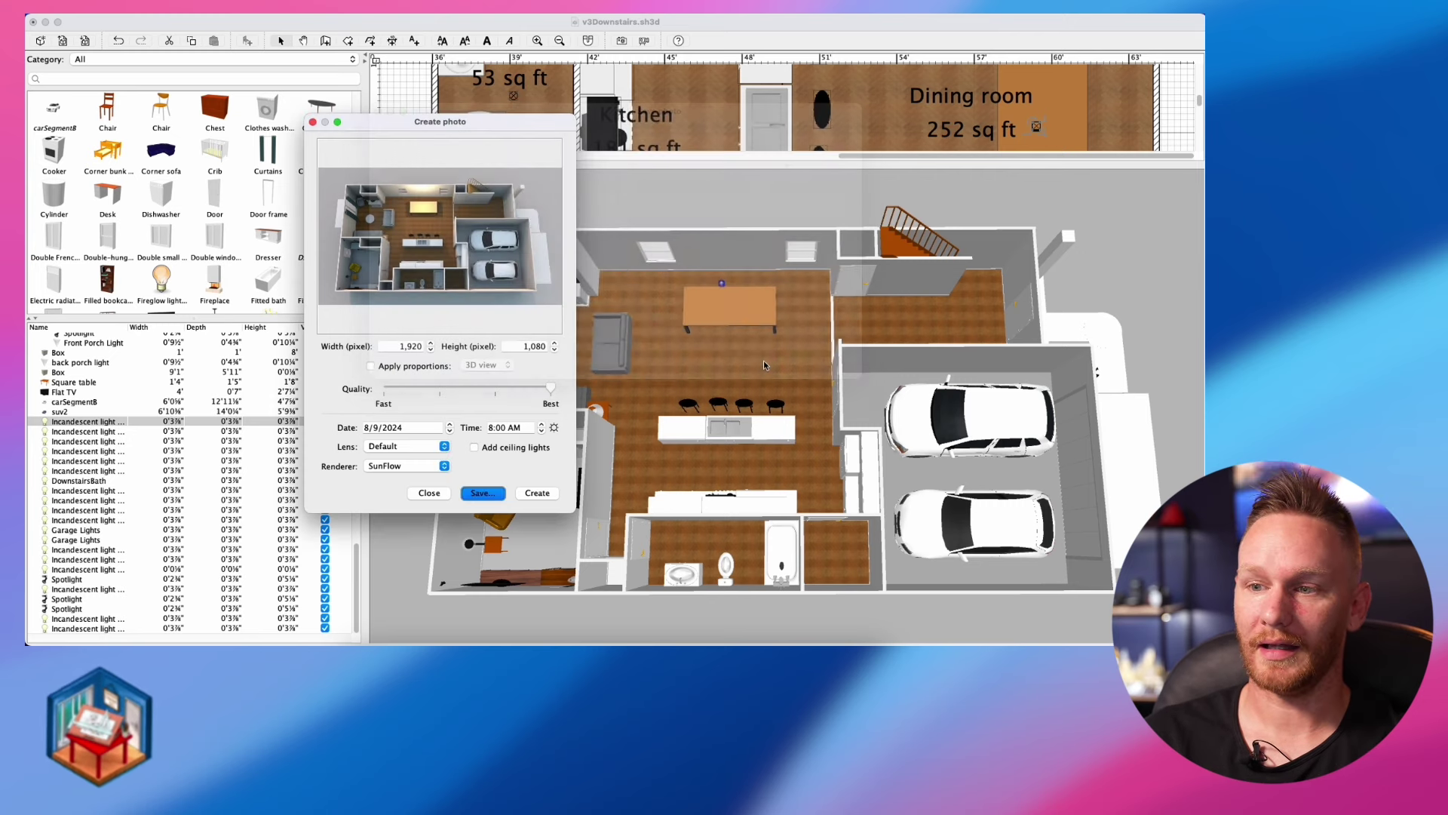
left_click(429, 492)
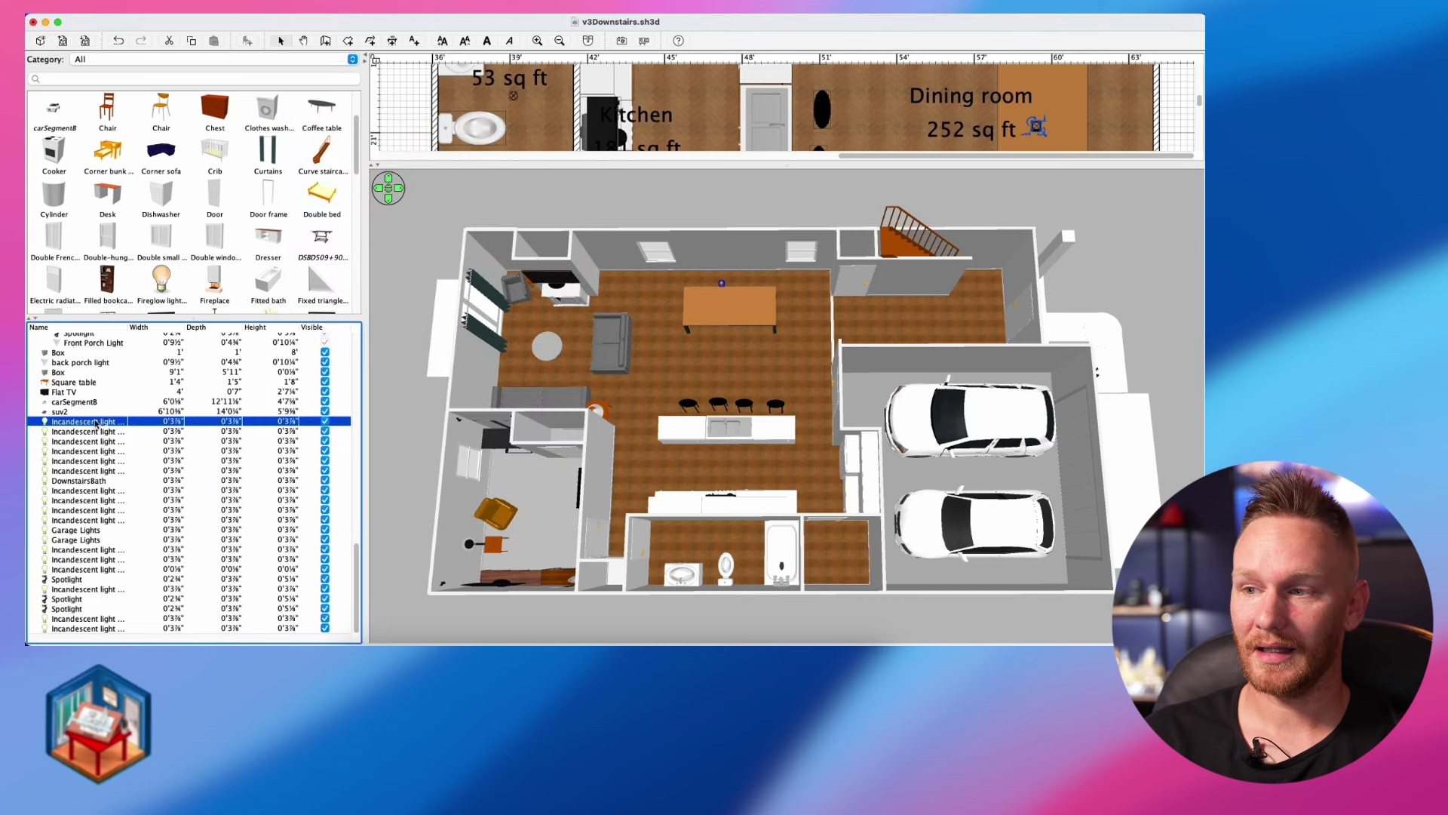
Set the dining room light source's light power back to 0%
double_click(96, 424)
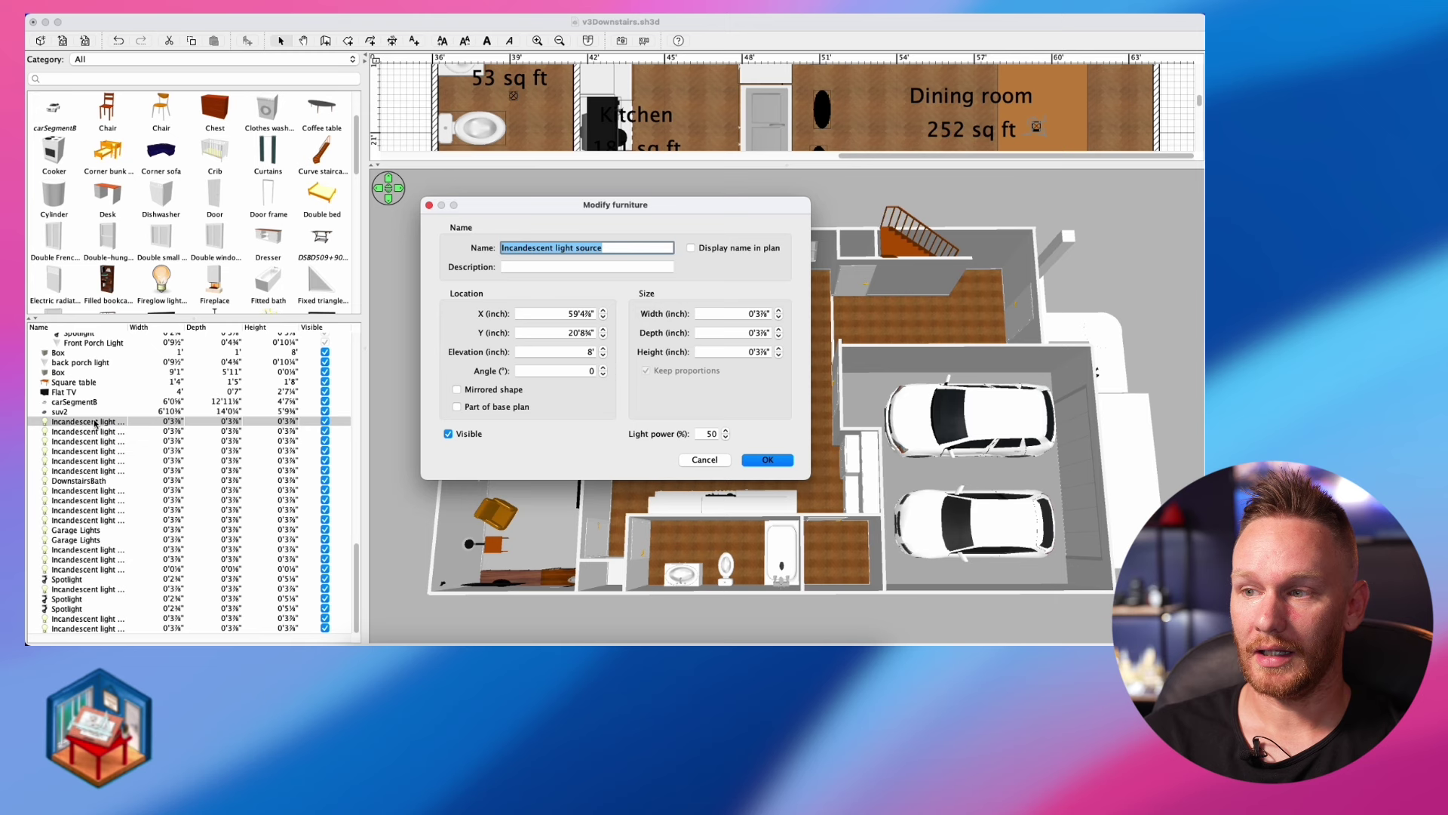
left_click(727, 438)
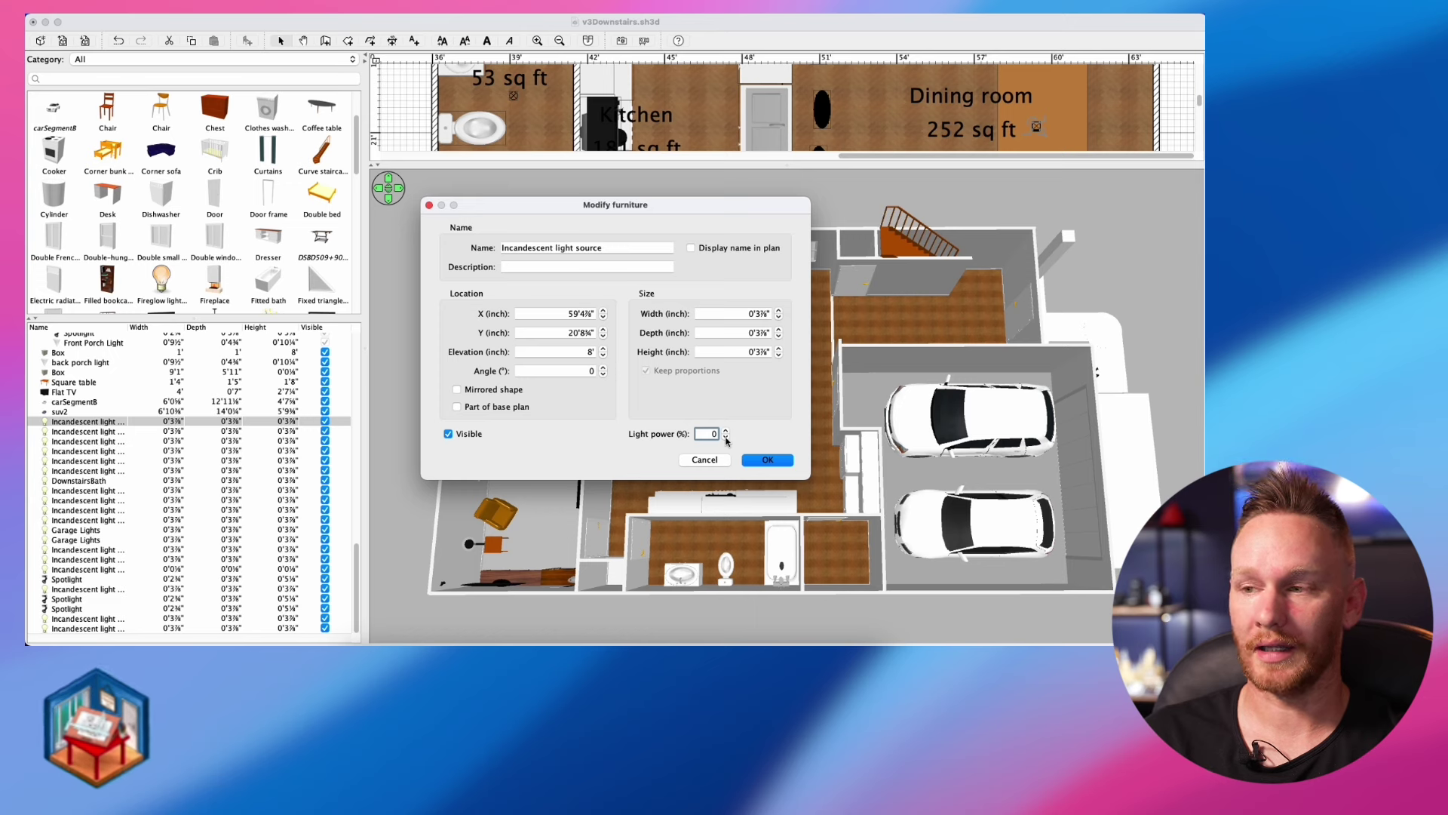
left_click(754, 460)
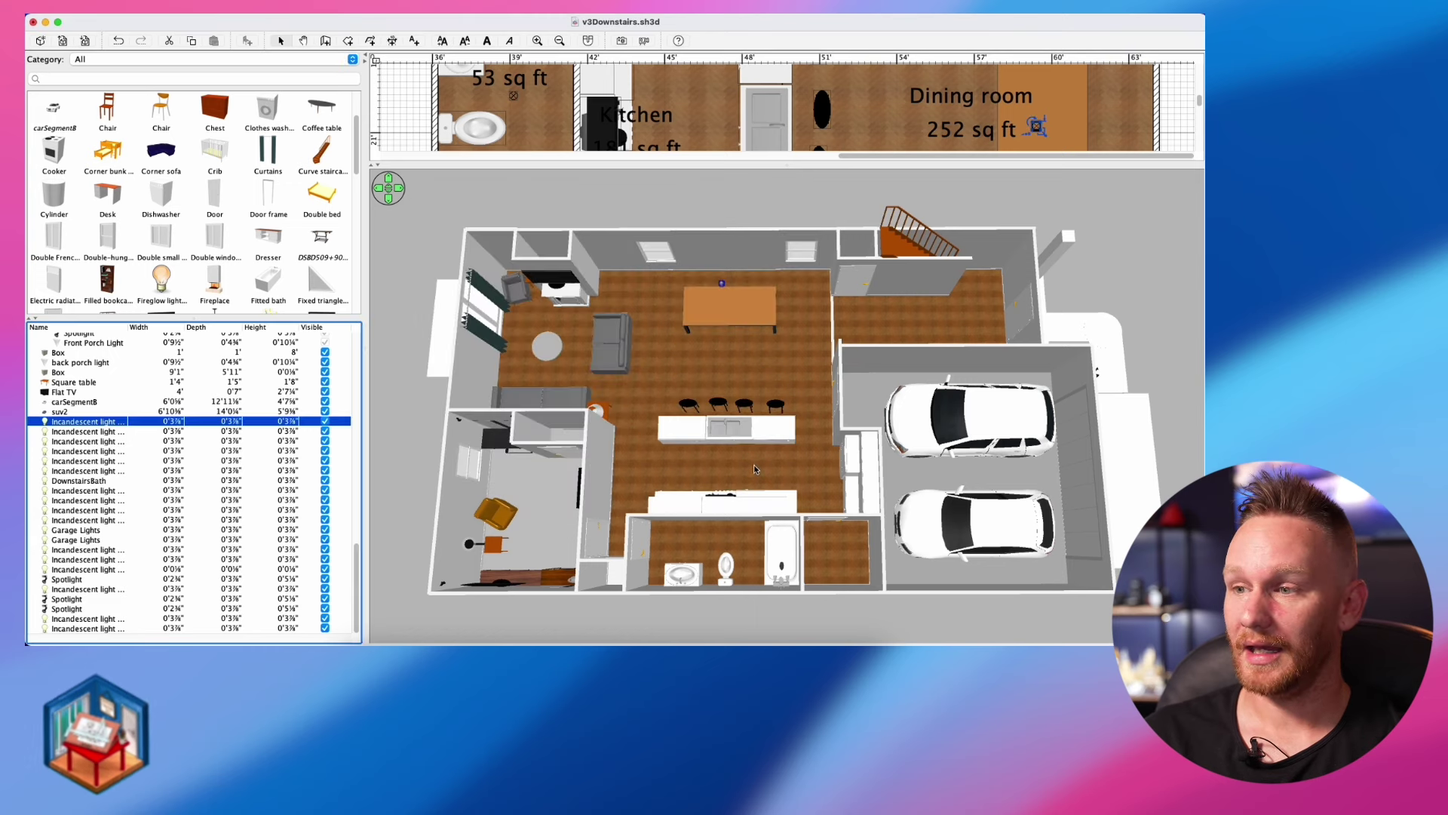
Sort the furniture list by name
scroll(217, 463, "up", 15)
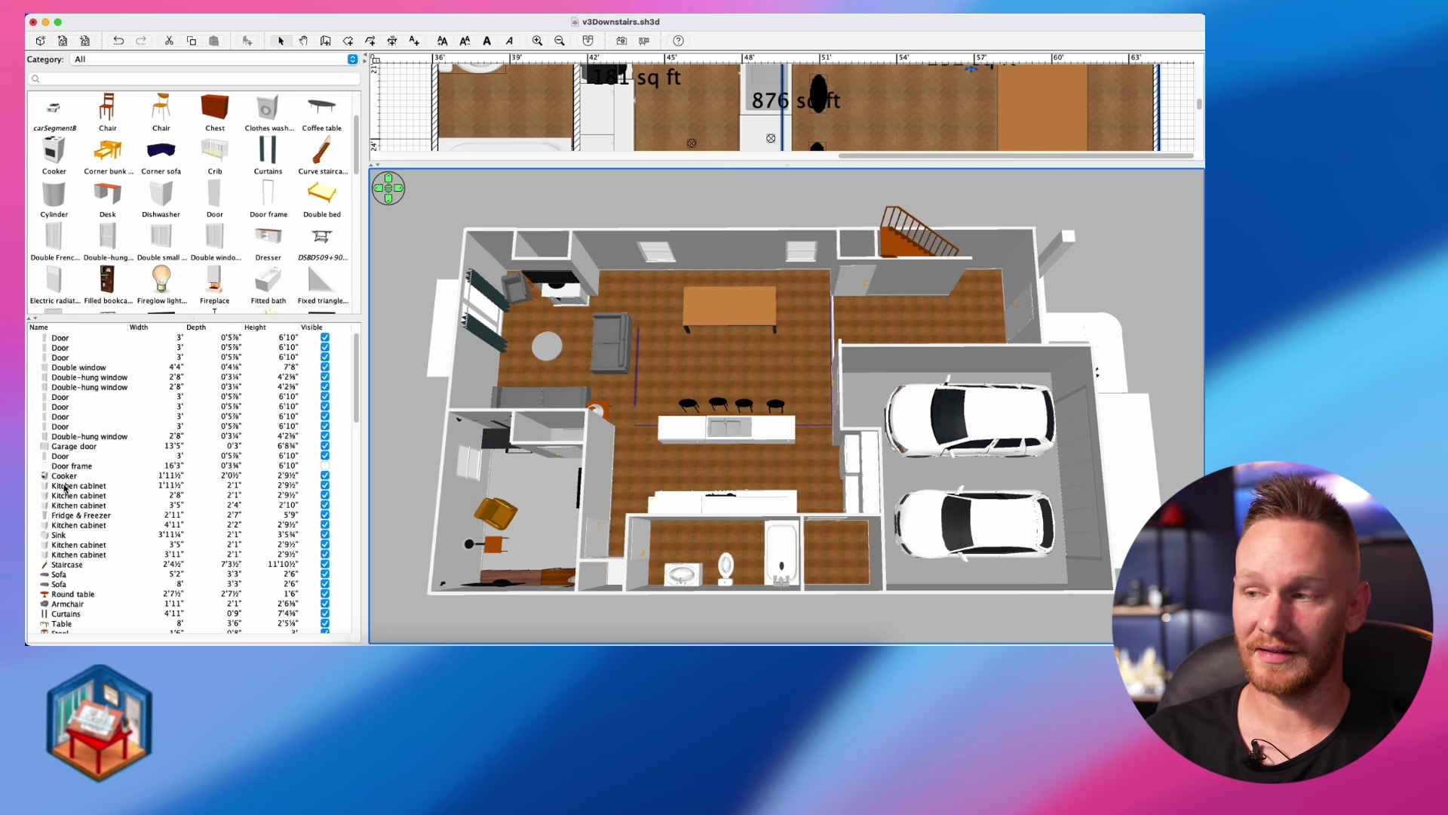
left_click(57, 328)
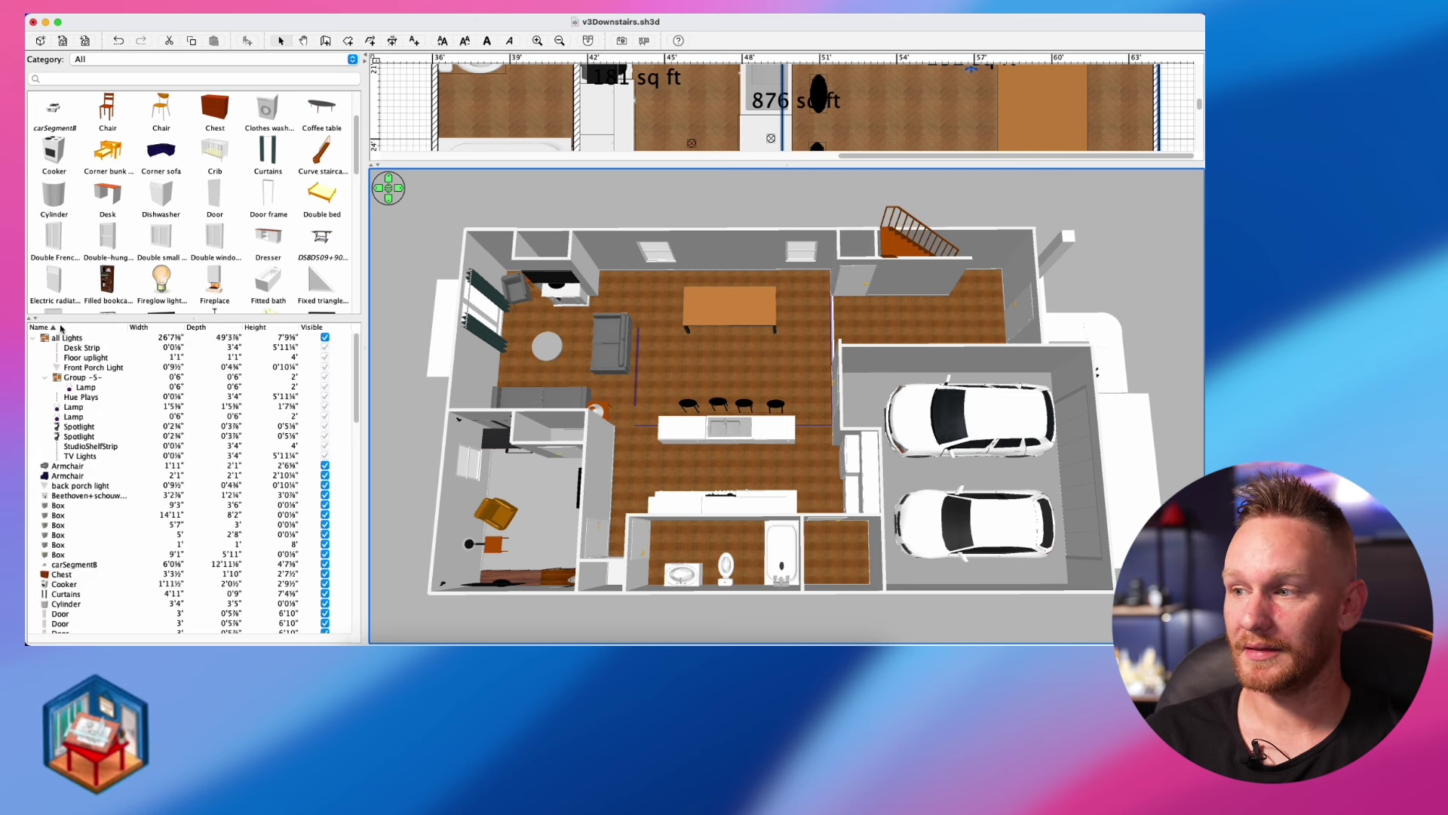
Hide the garage door in the furniture list
scroll(74, 407, "down", 10)
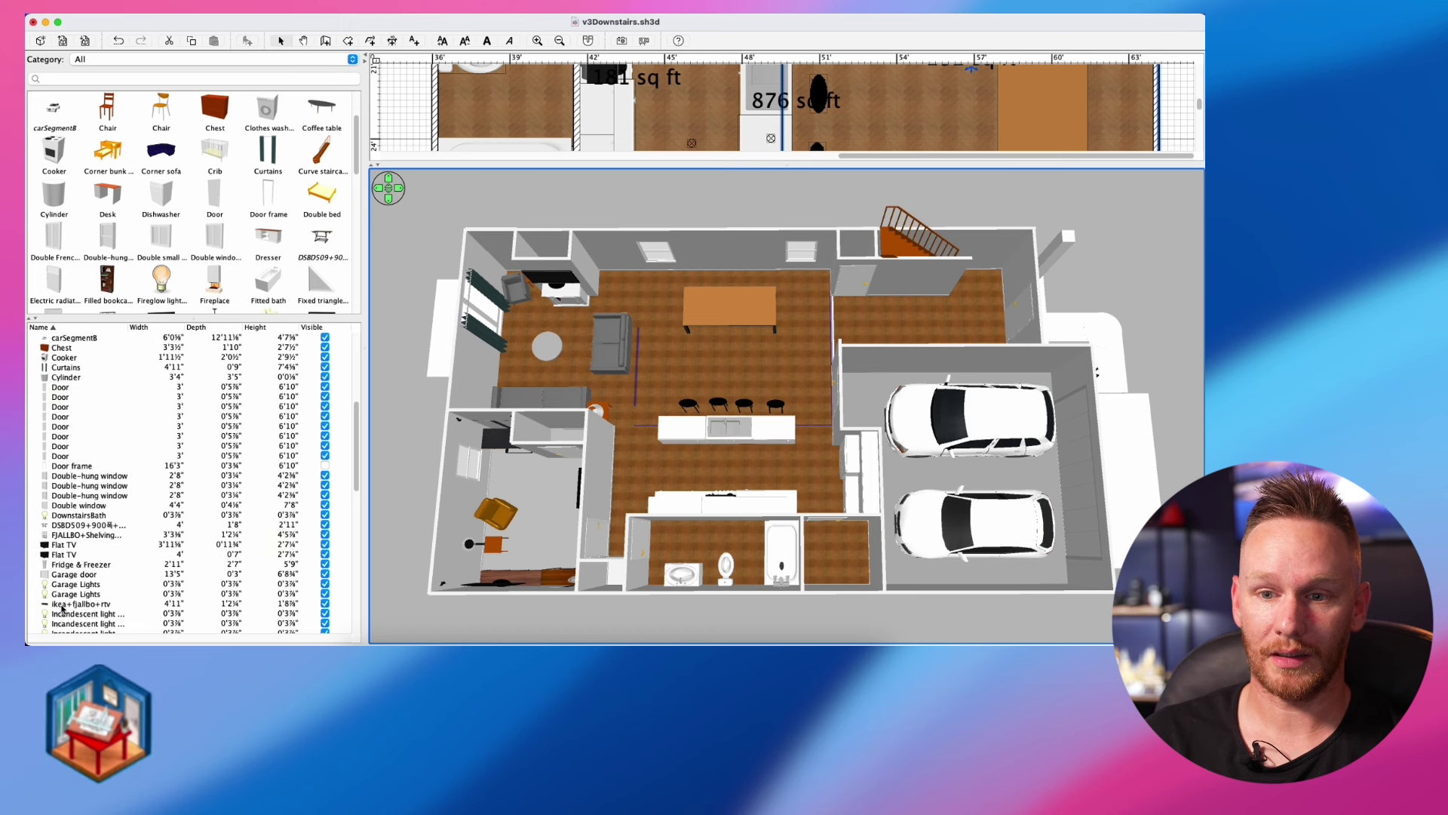
left_click(70, 574)
scroll(189, 565, "down", 2)
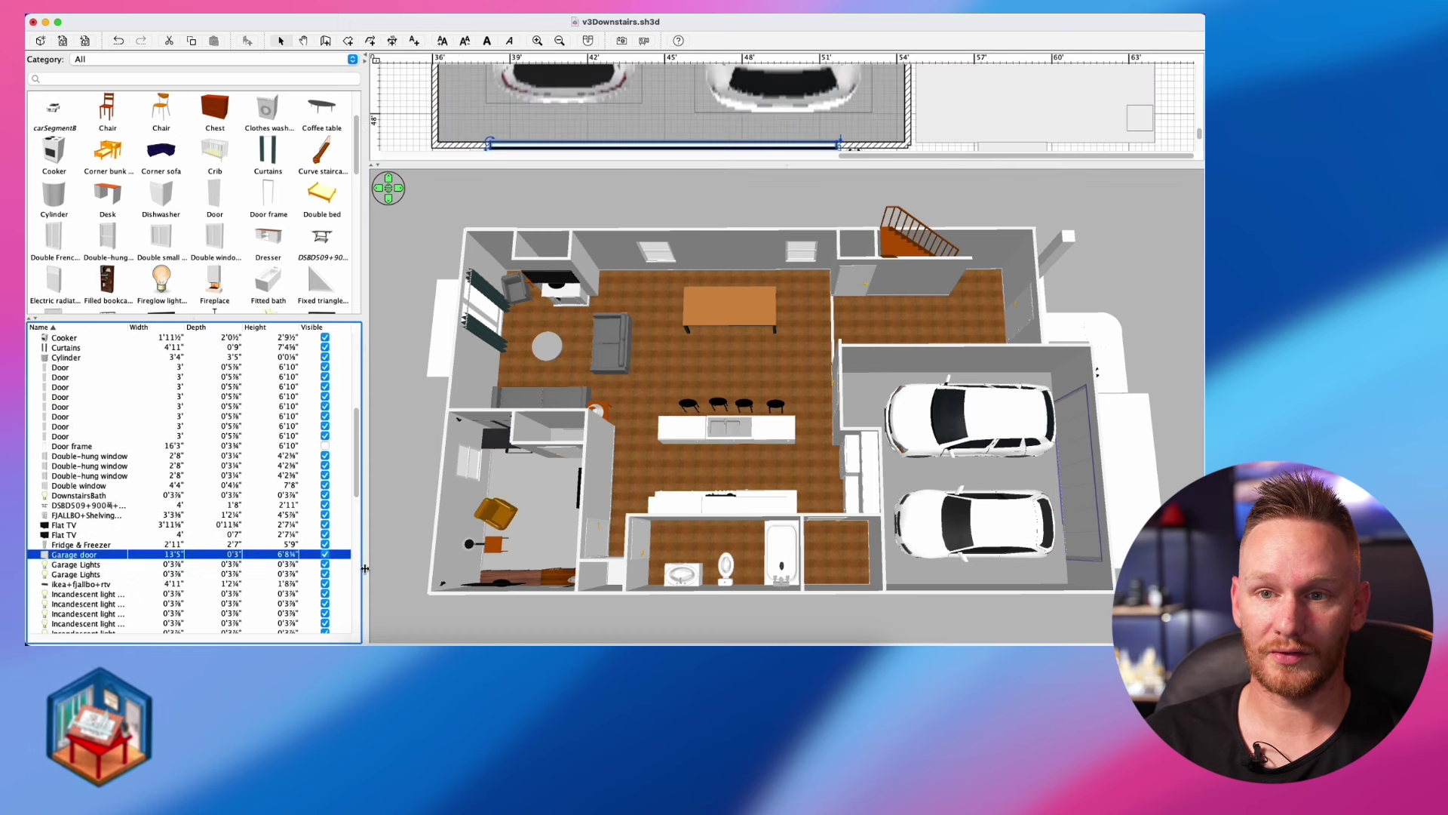
left_click(325, 555)
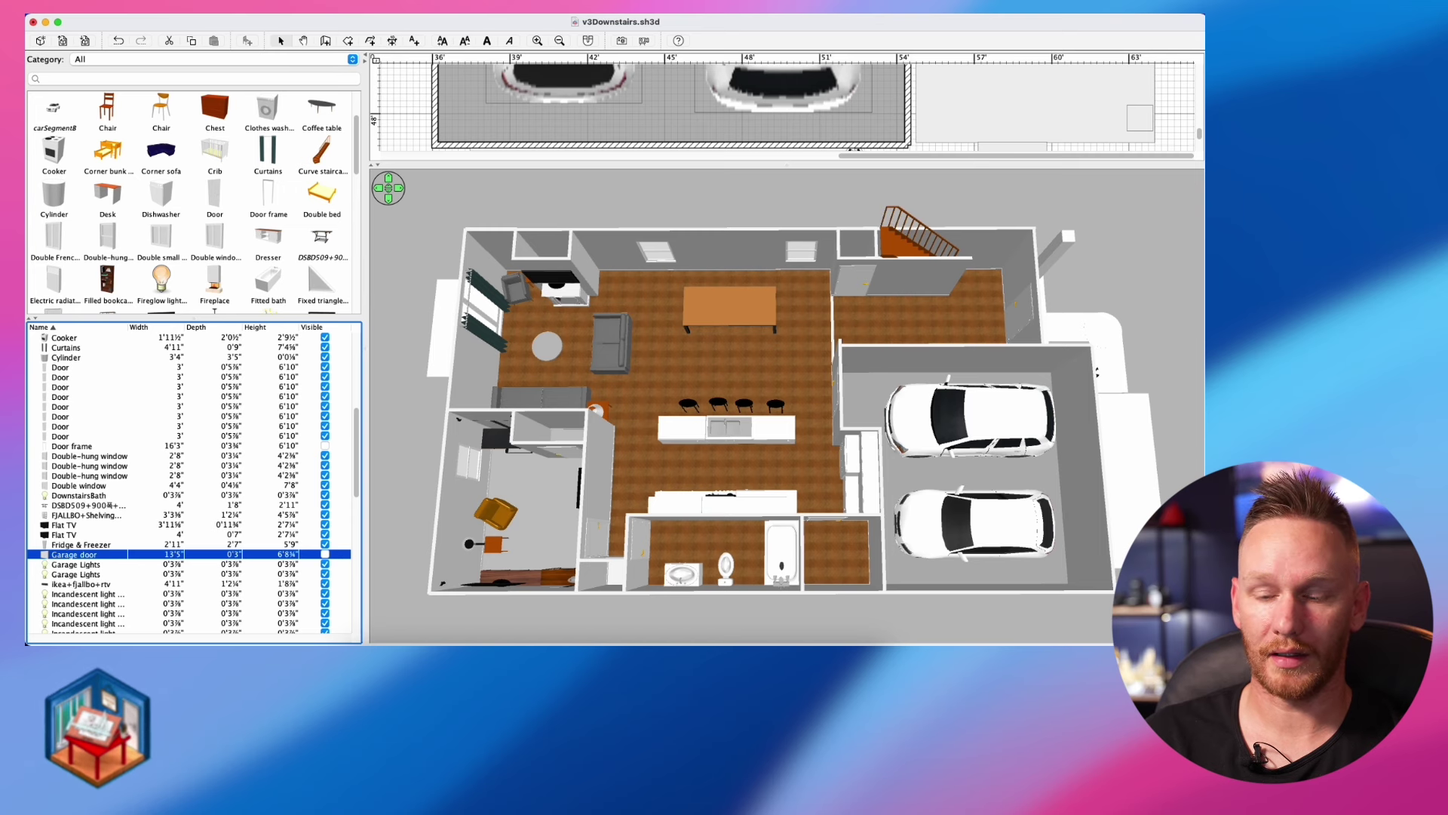
Make the 16'3" wide door frame at the garage opening visible in the model
scroll(70, 586, "down", 1)
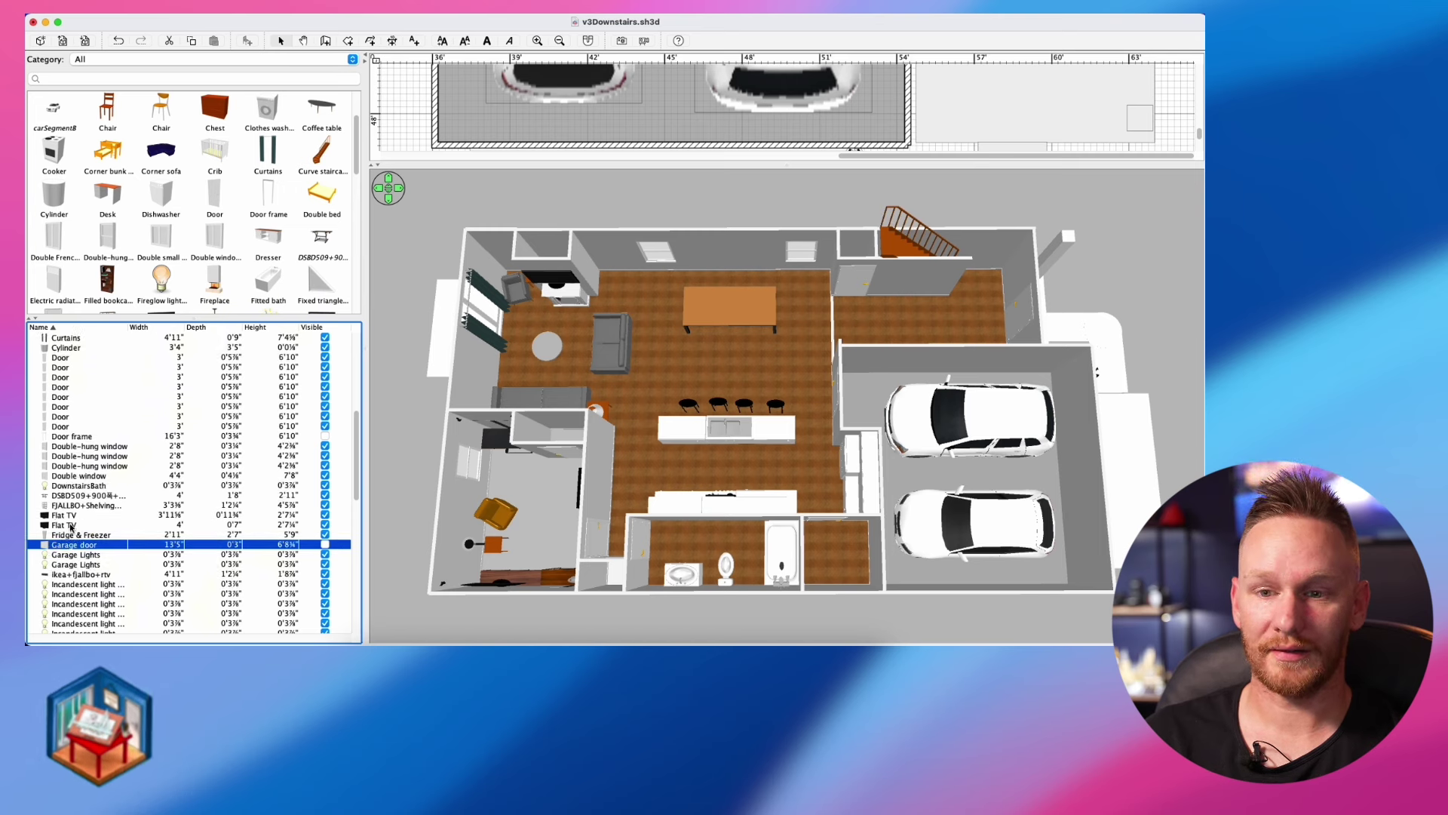
scroll(72, 527, "up", 1)
left_click(85, 456)
left_click(234, 446)
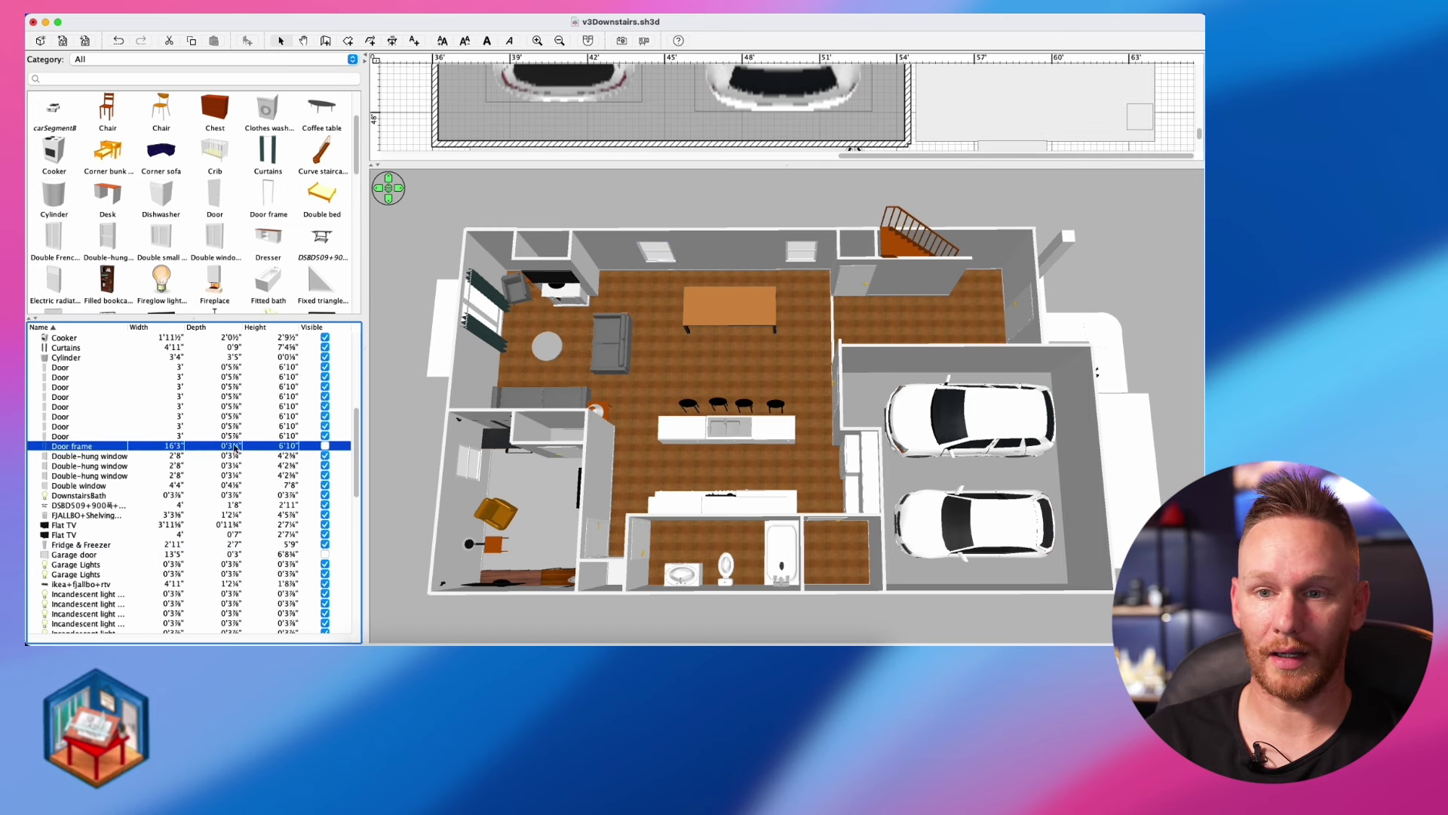
left_click(325, 446)
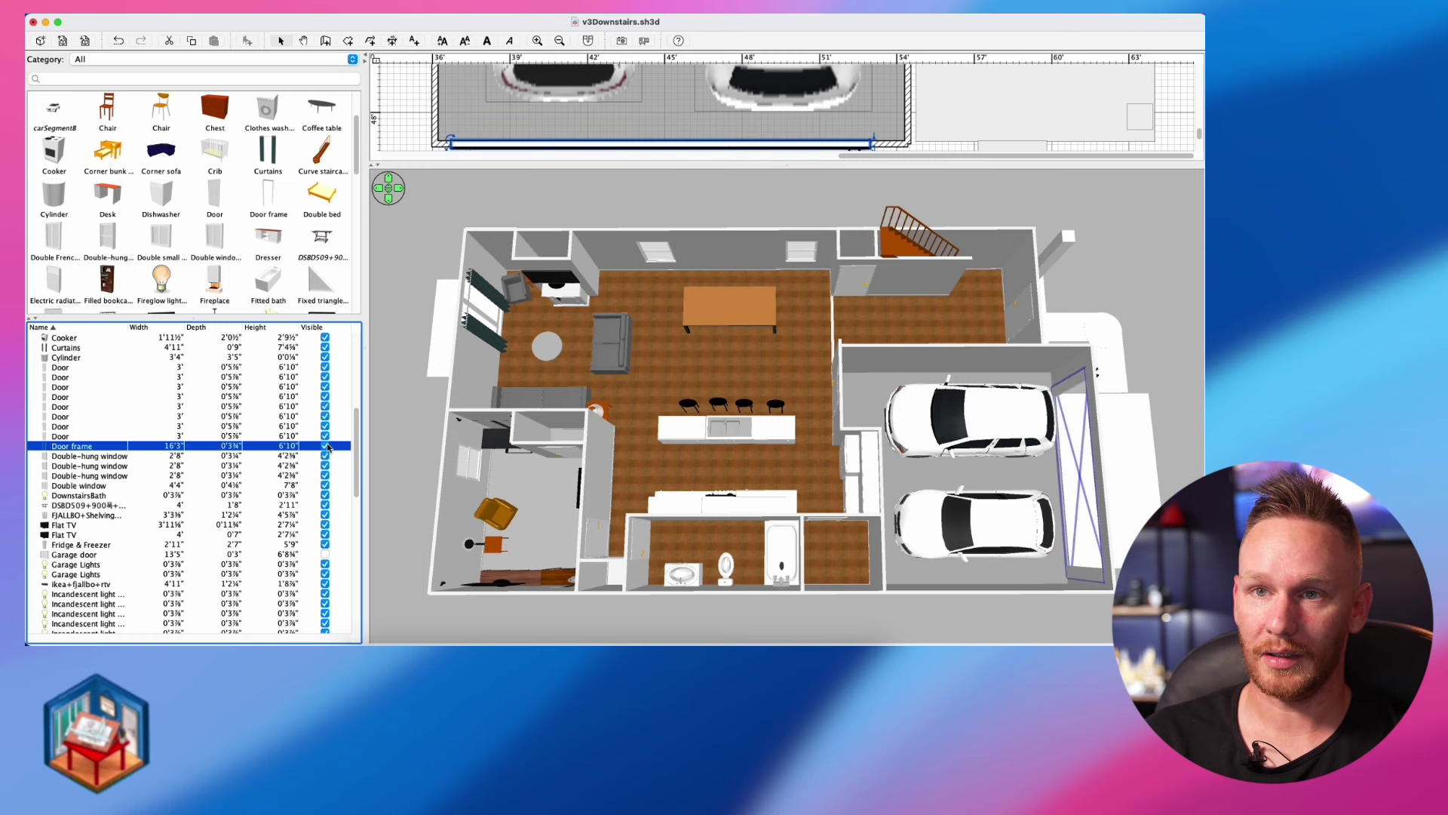
Search the furniture catalog for "door frame"
left_click(166, 78)
type("door frame")
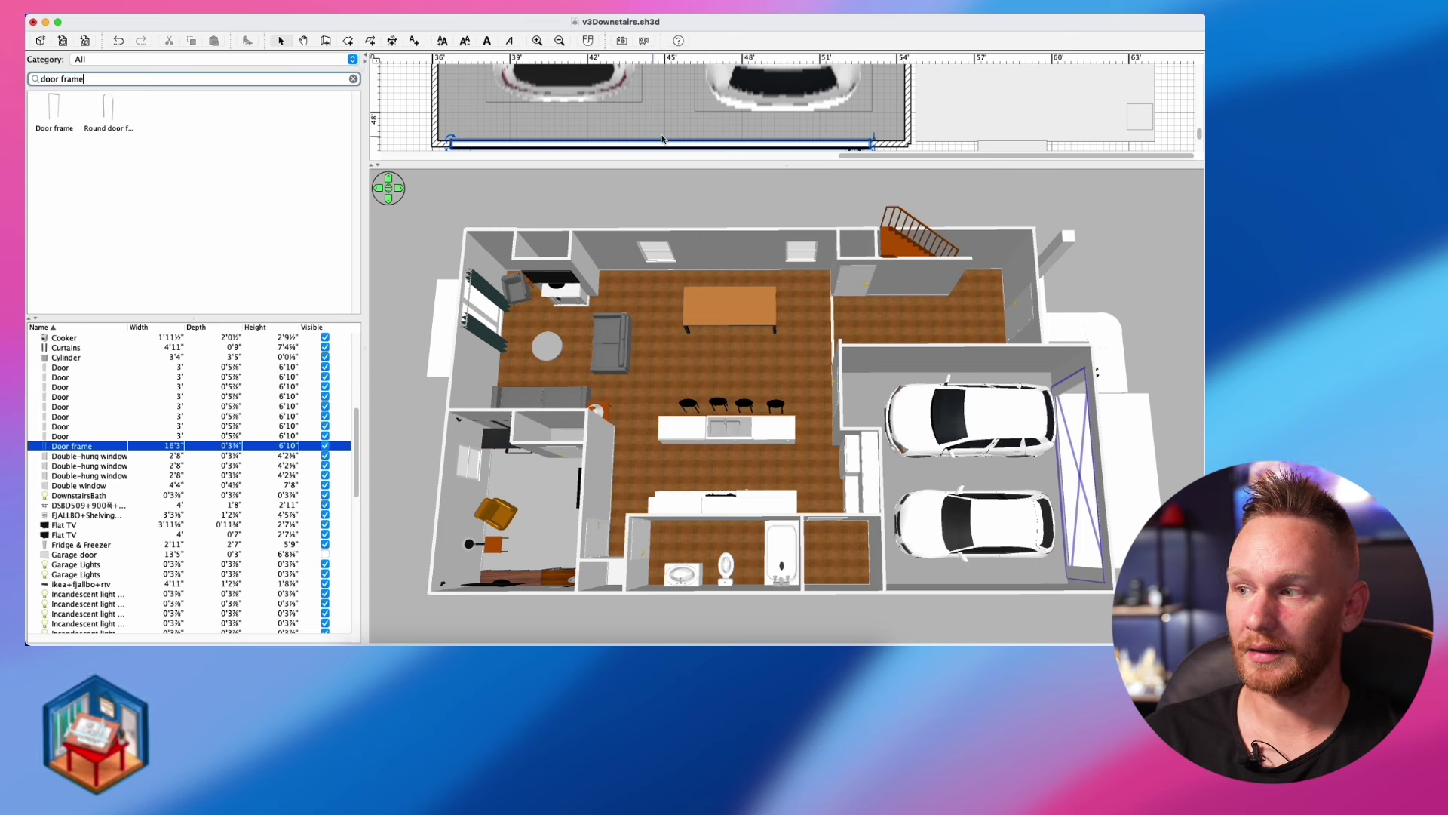
left_click(1112, 436)
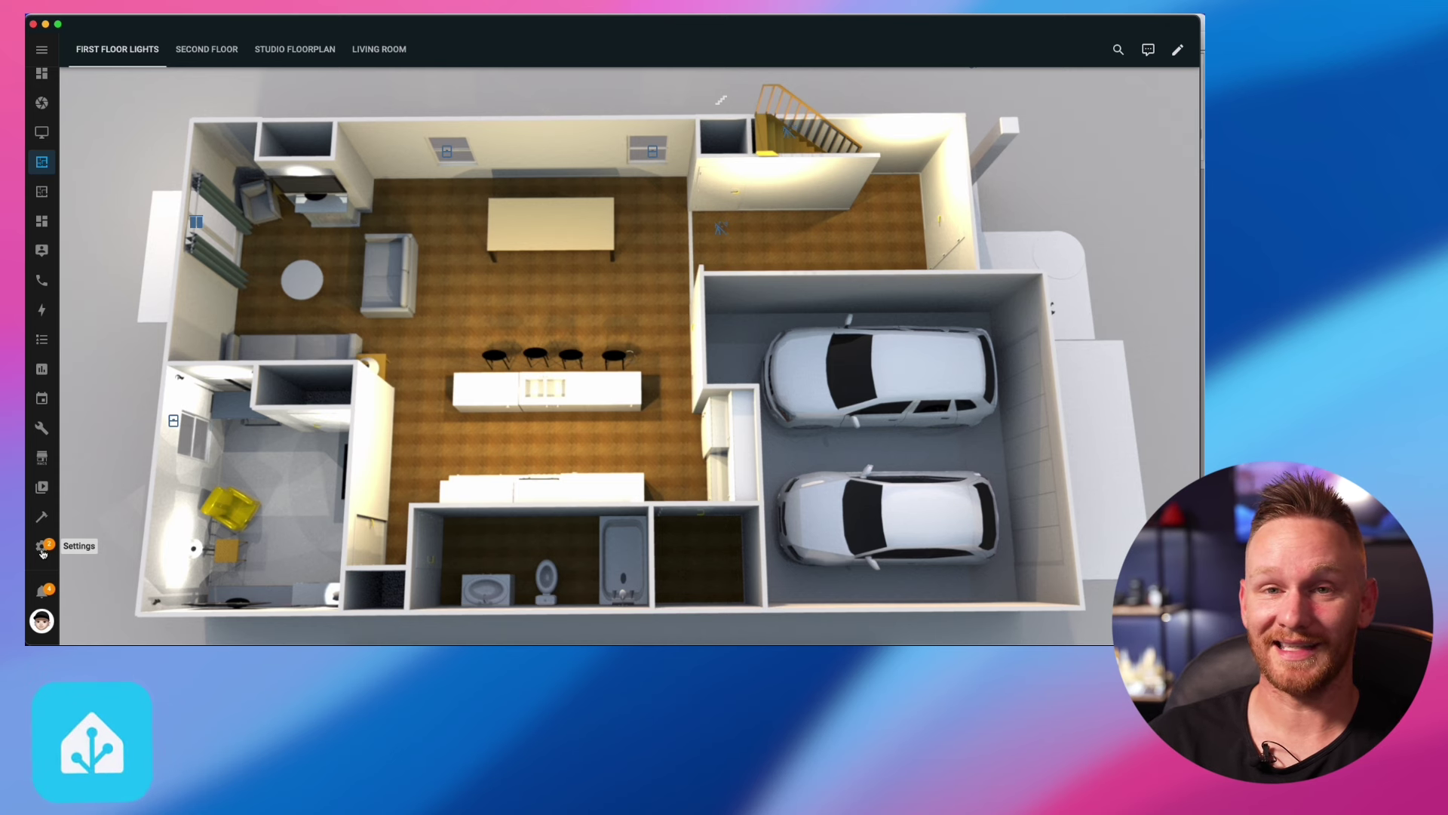
left_click(43, 550)
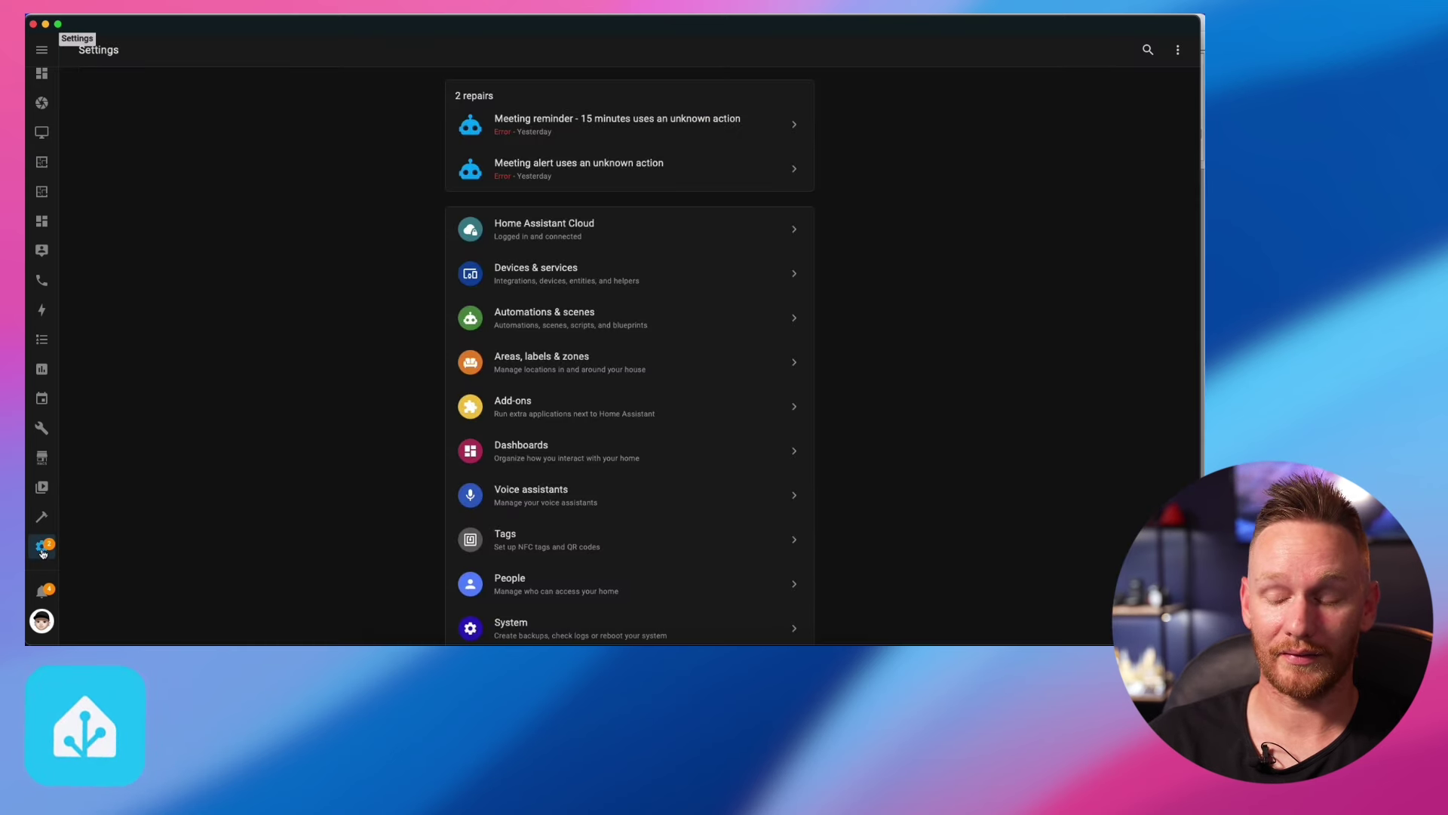
left_click(46, 434)
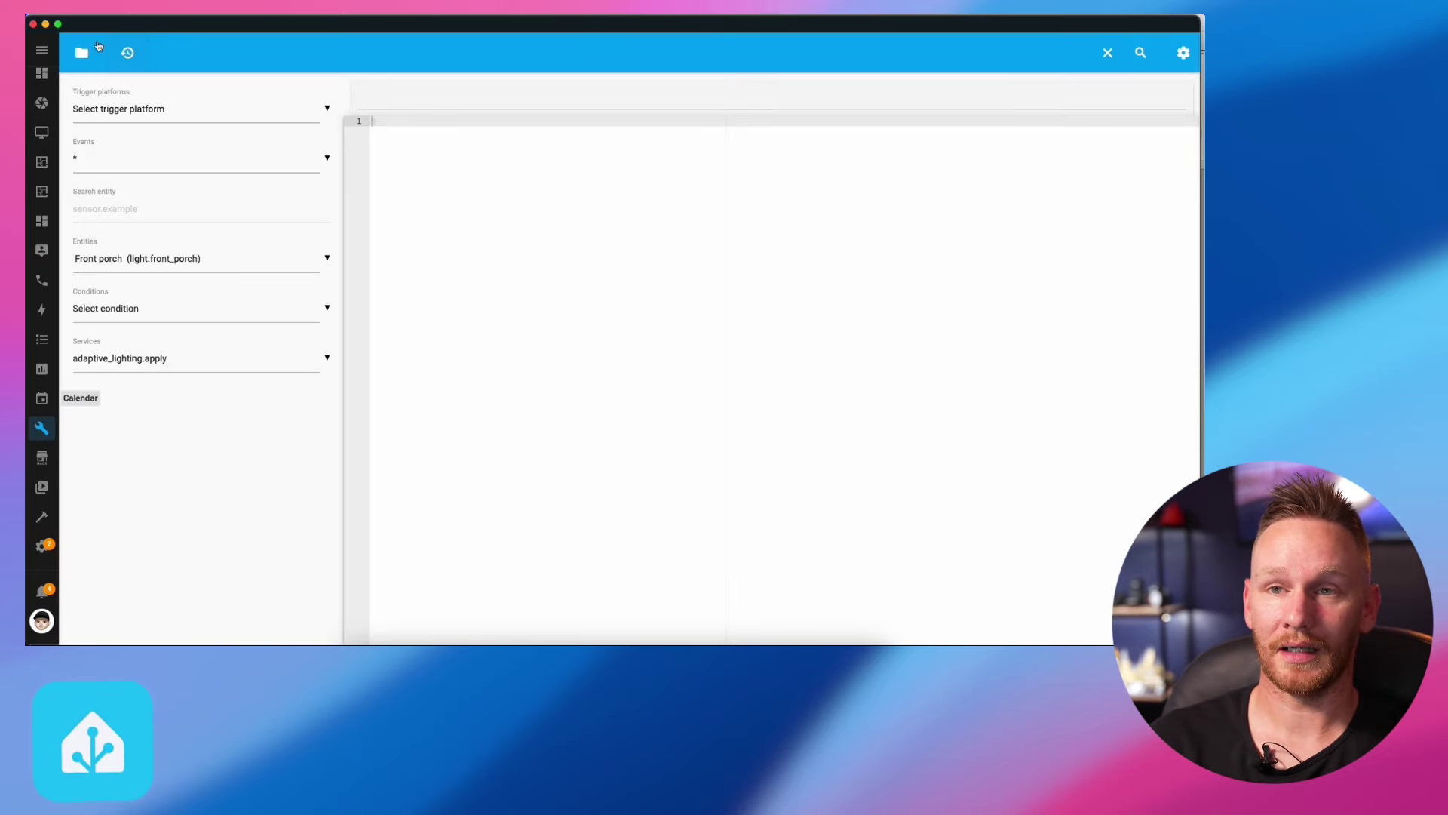
left_click(89, 50)
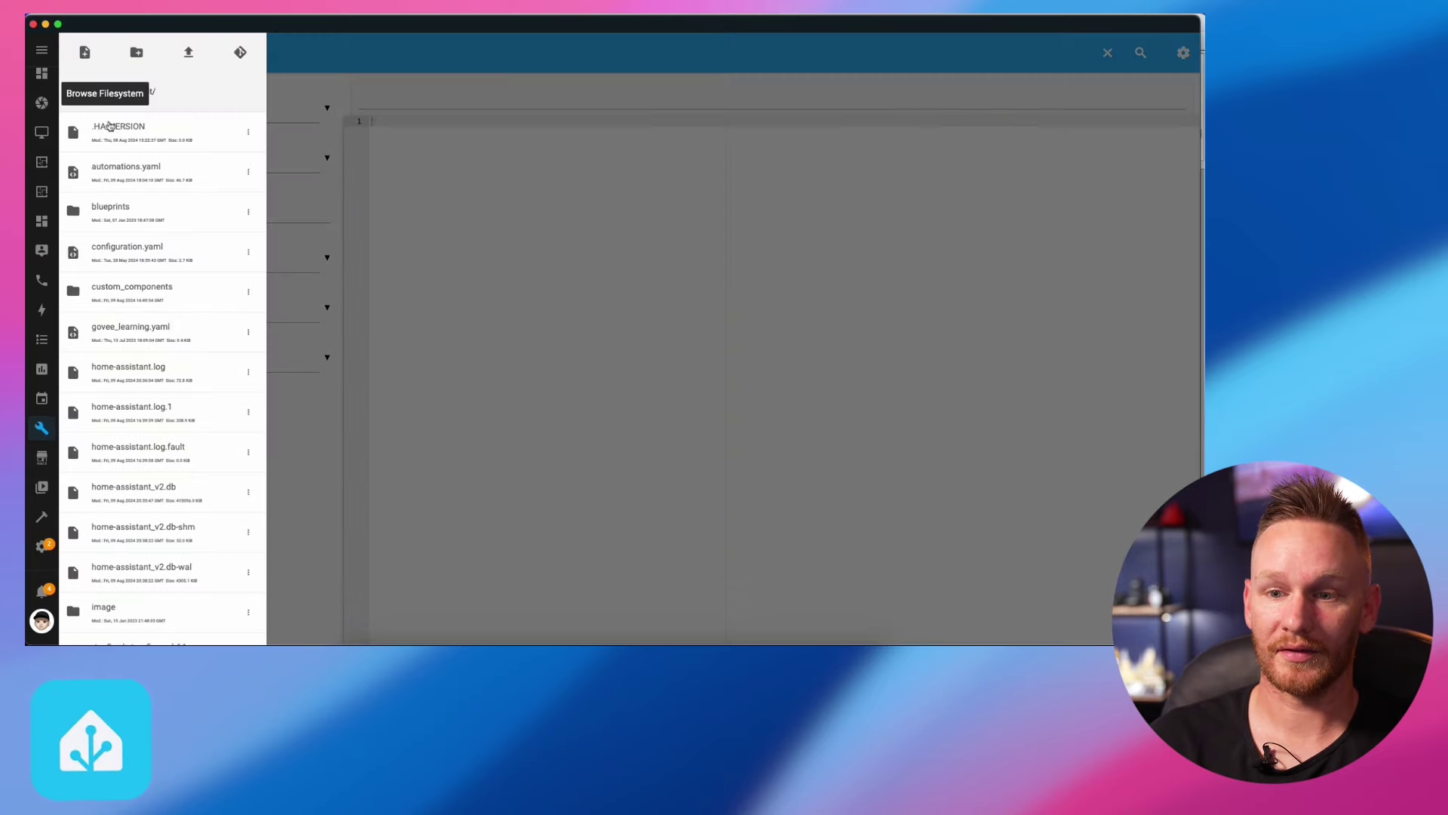
scroll(120, 377, "down", 10)
left_click(117, 594)
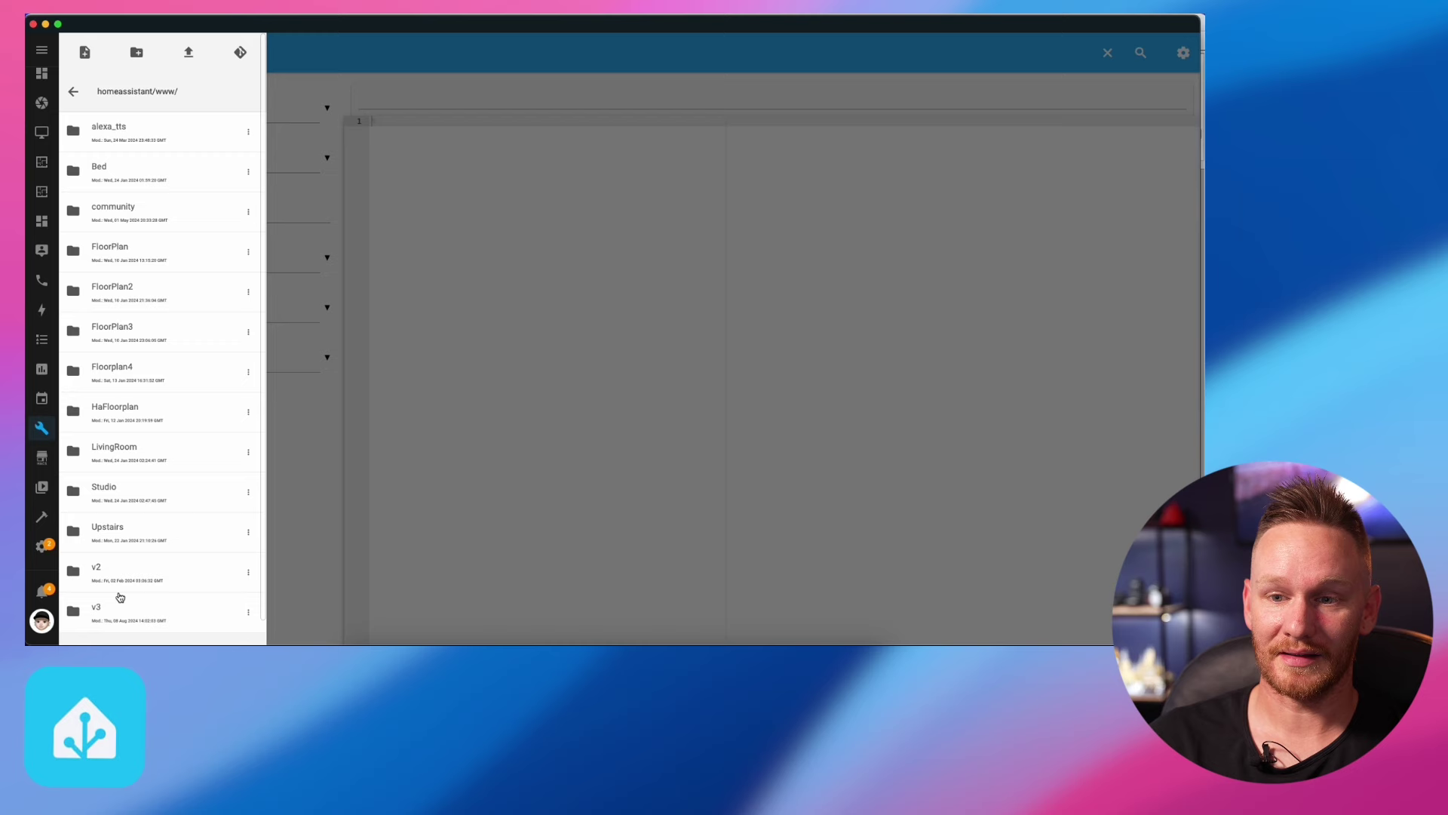
scroll(119, 597, "down", 1)
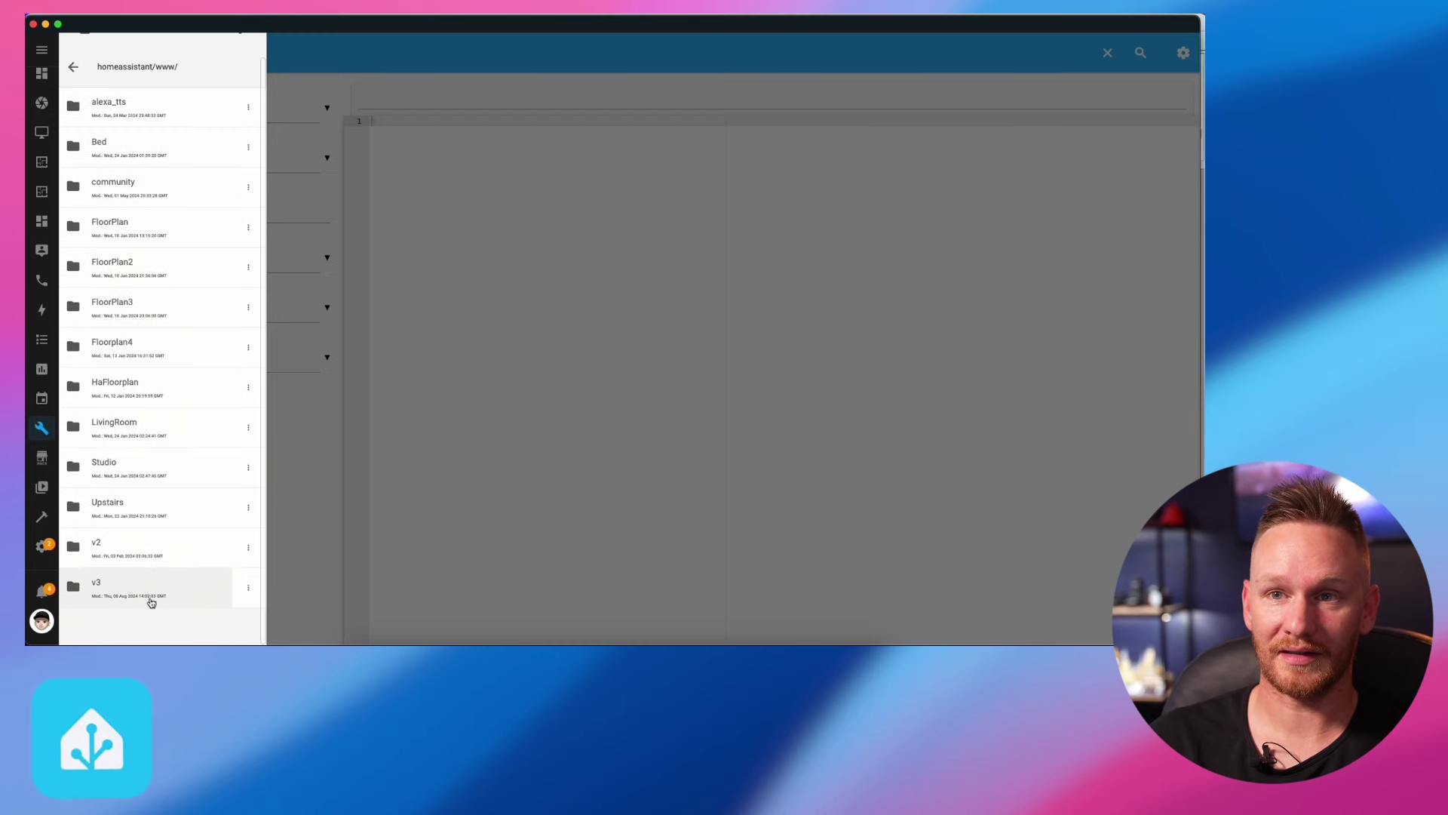
scroll(152, 602, "up", 1)
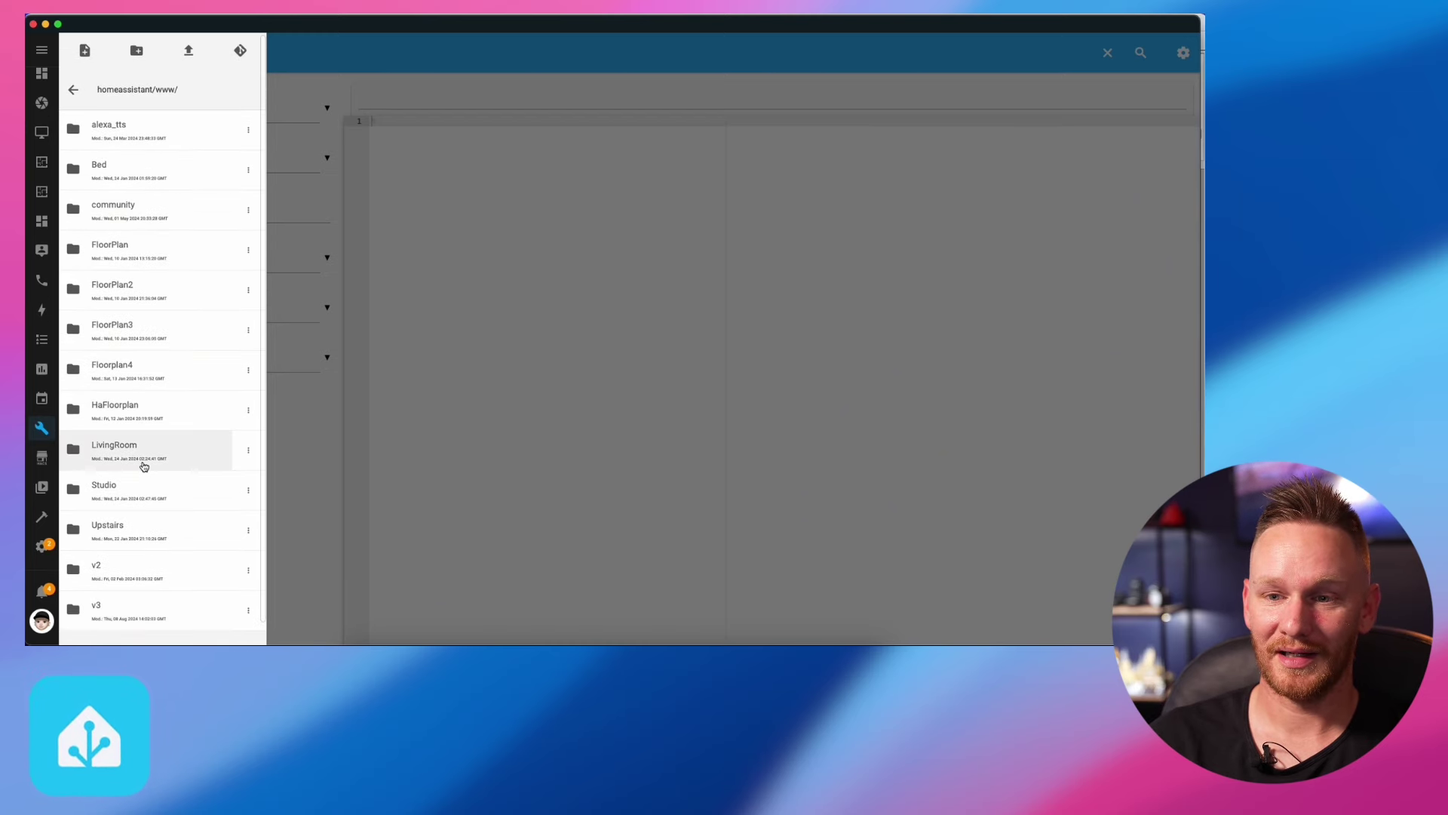
left_click(133, 609)
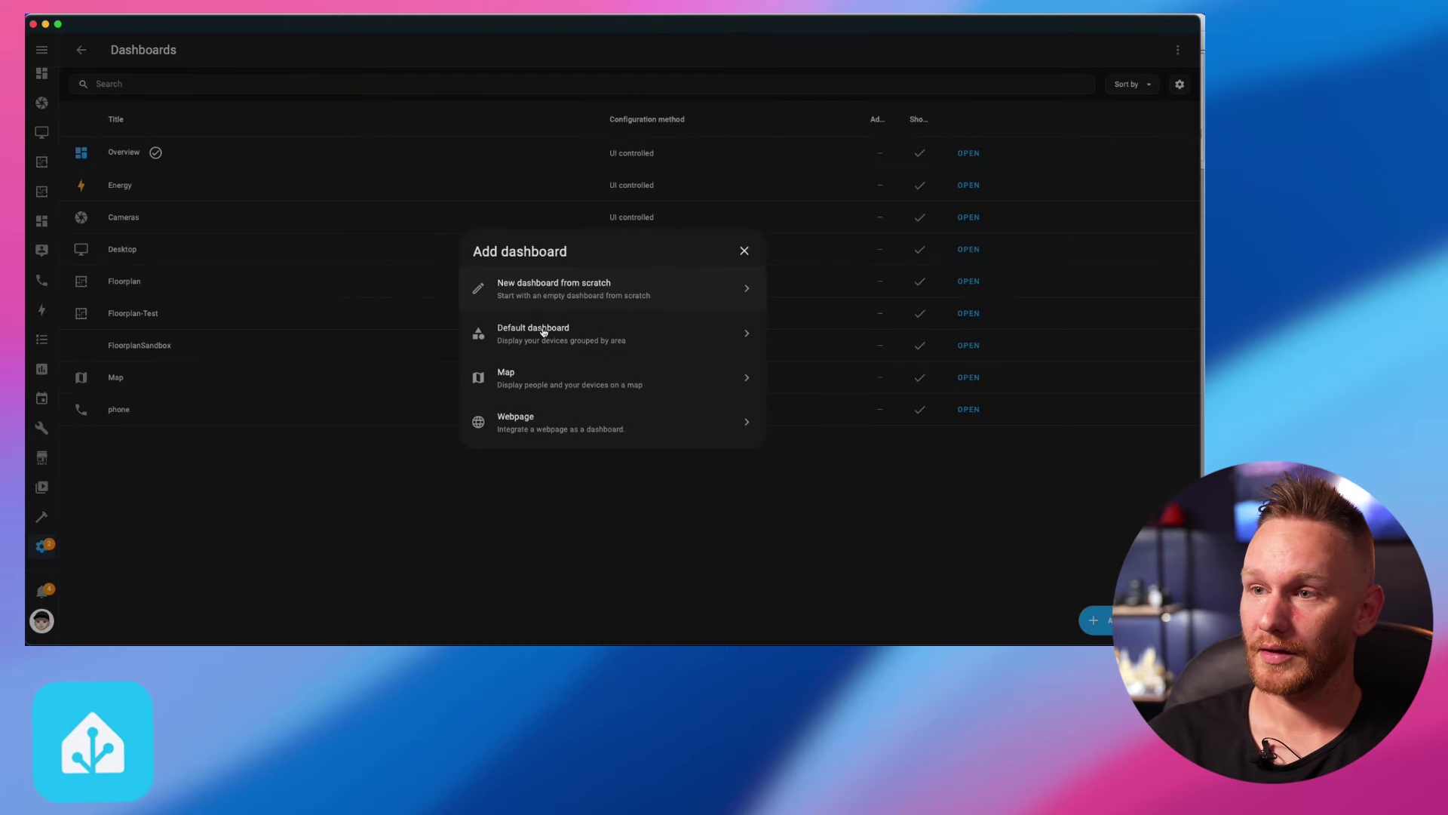
left_click(566, 297)
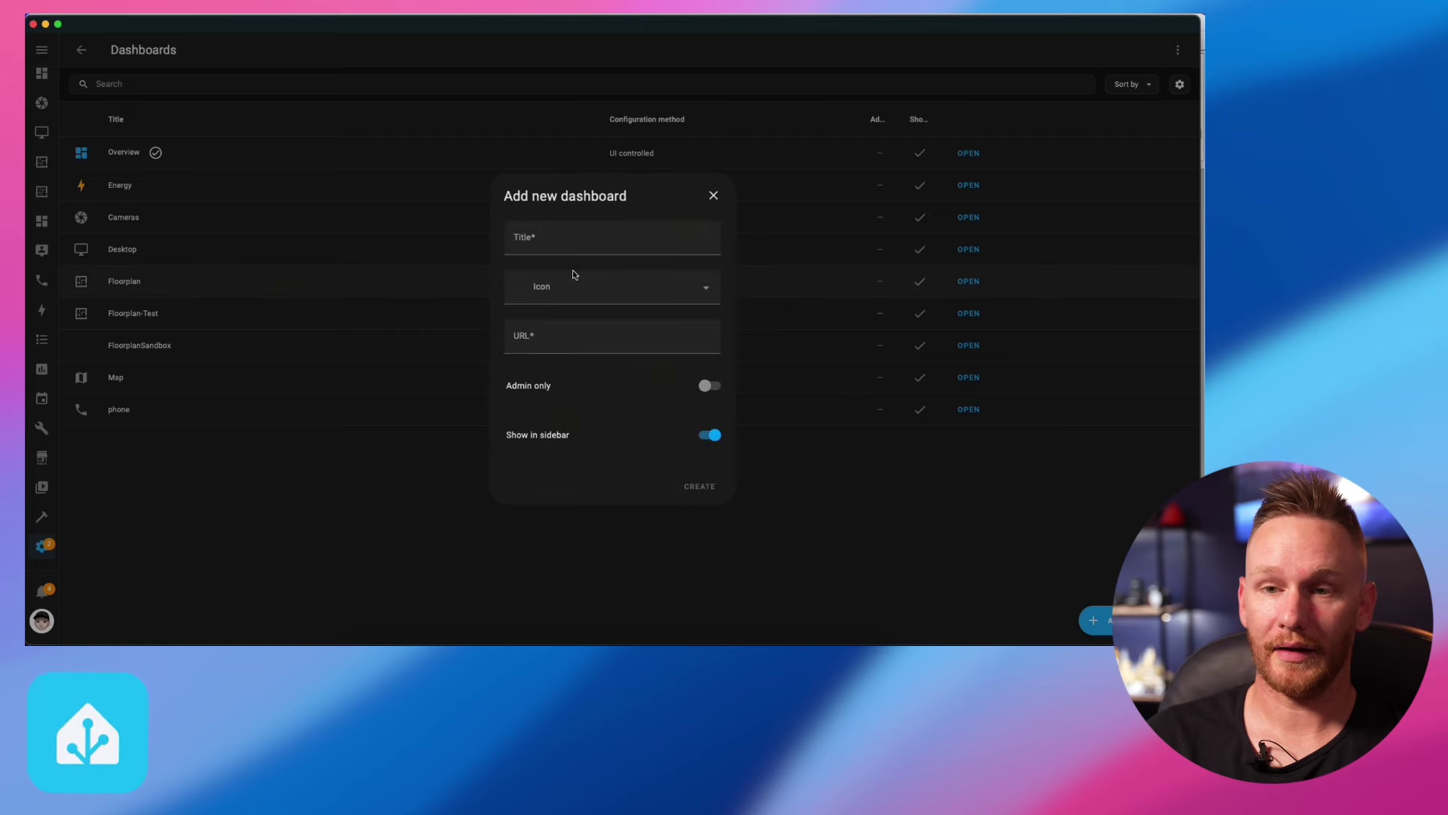
left_click(582, 236)
left_click(714, 195)
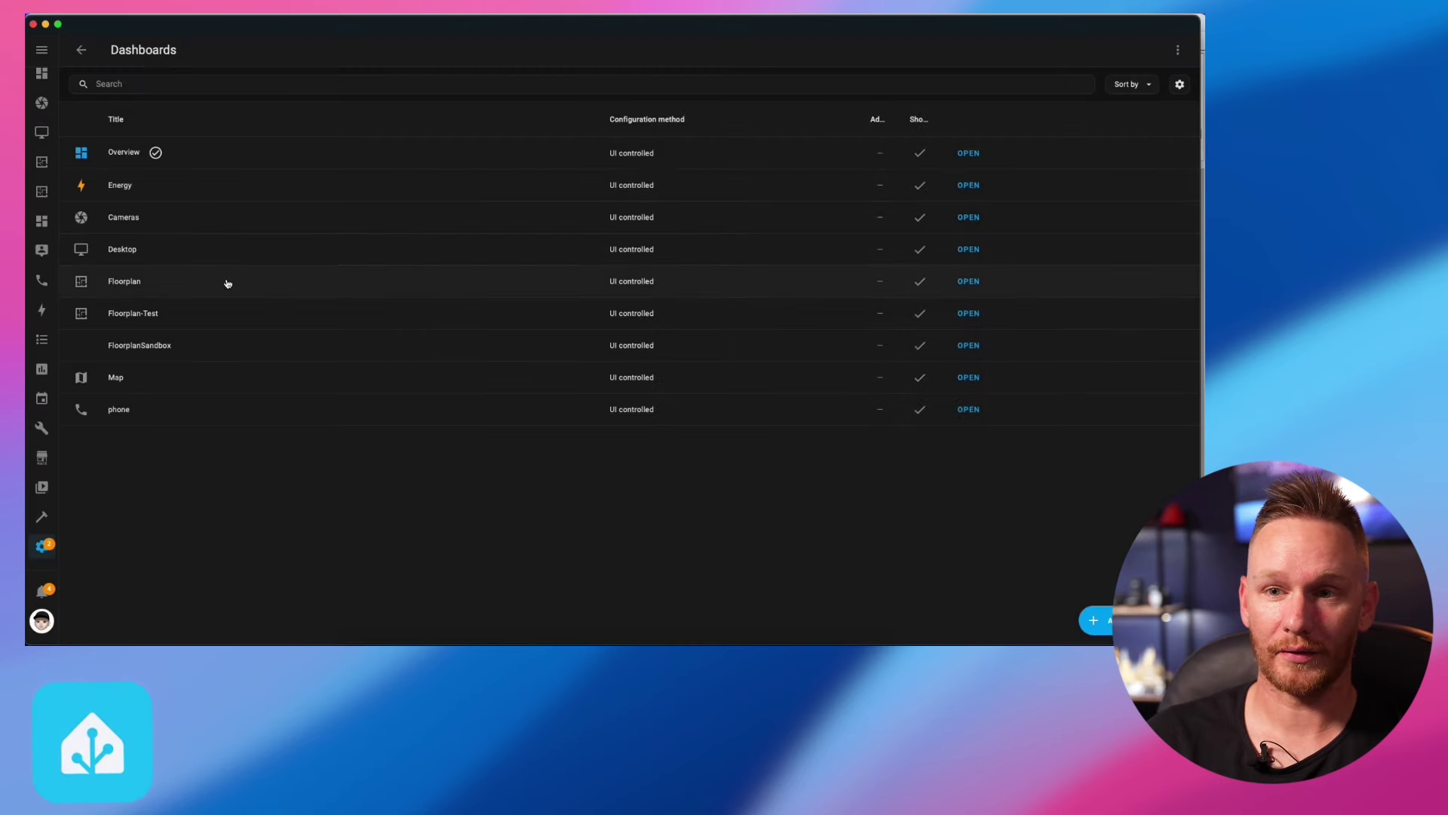
Look at the Floorplan-Test dashboard's title and icon settings, and open that dashboard
left_click(128, 323)
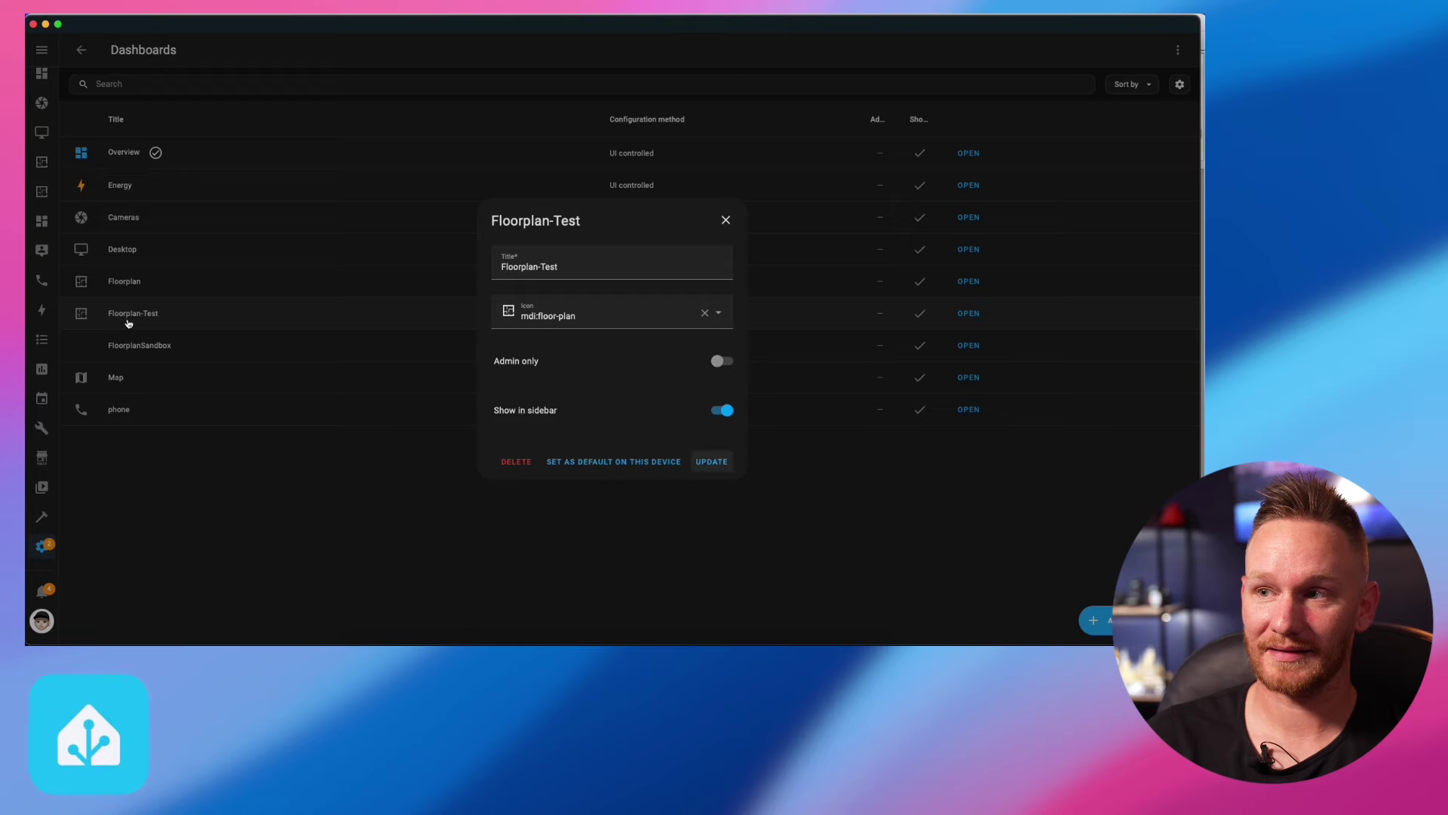
left_click(725, 221)
left_click(978, 313)
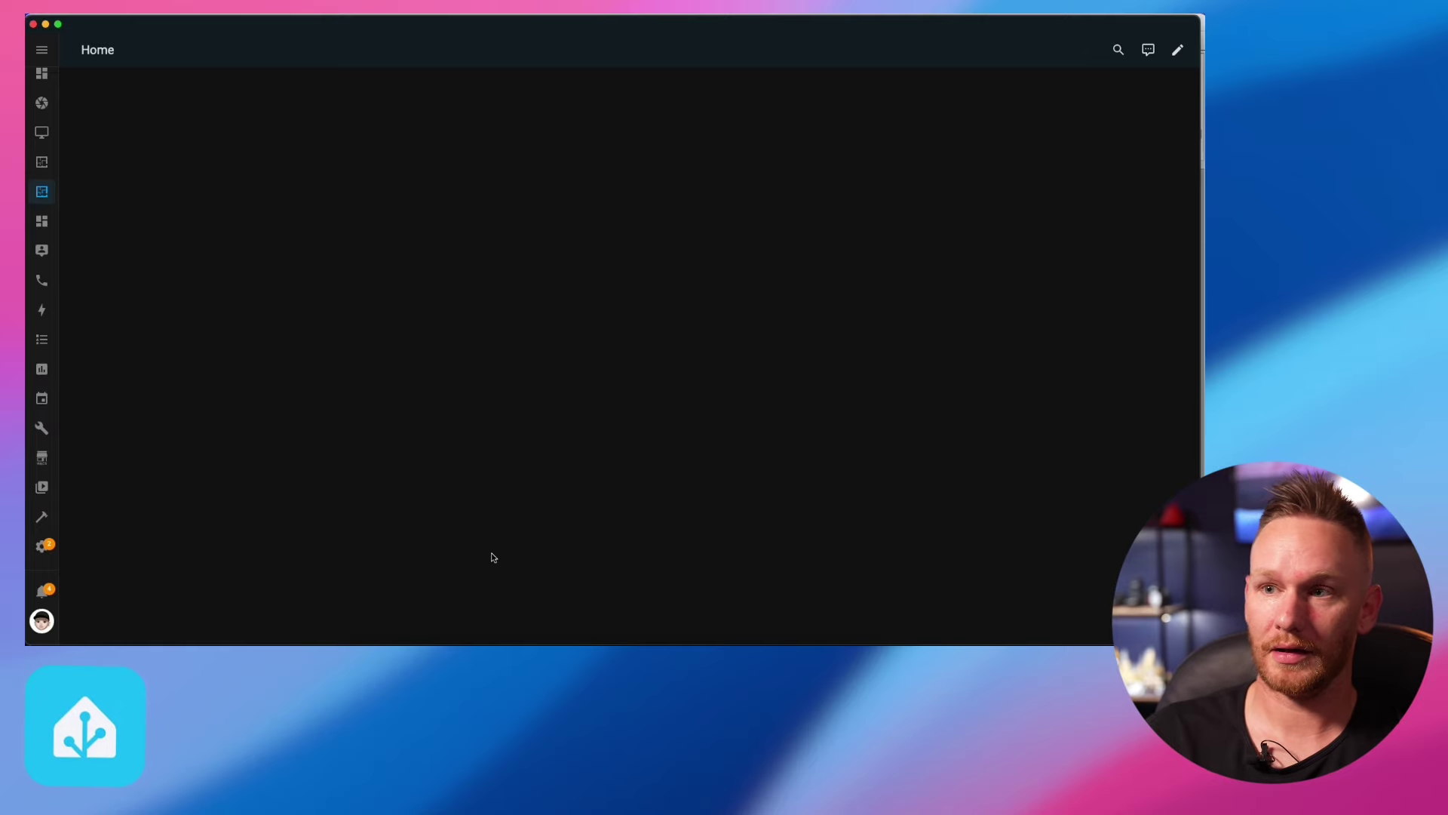
Switch to Notes and copy the YAML from "views:" to the final "action: toggle" in the "New dashboard code:" note
left_click(767, 642)
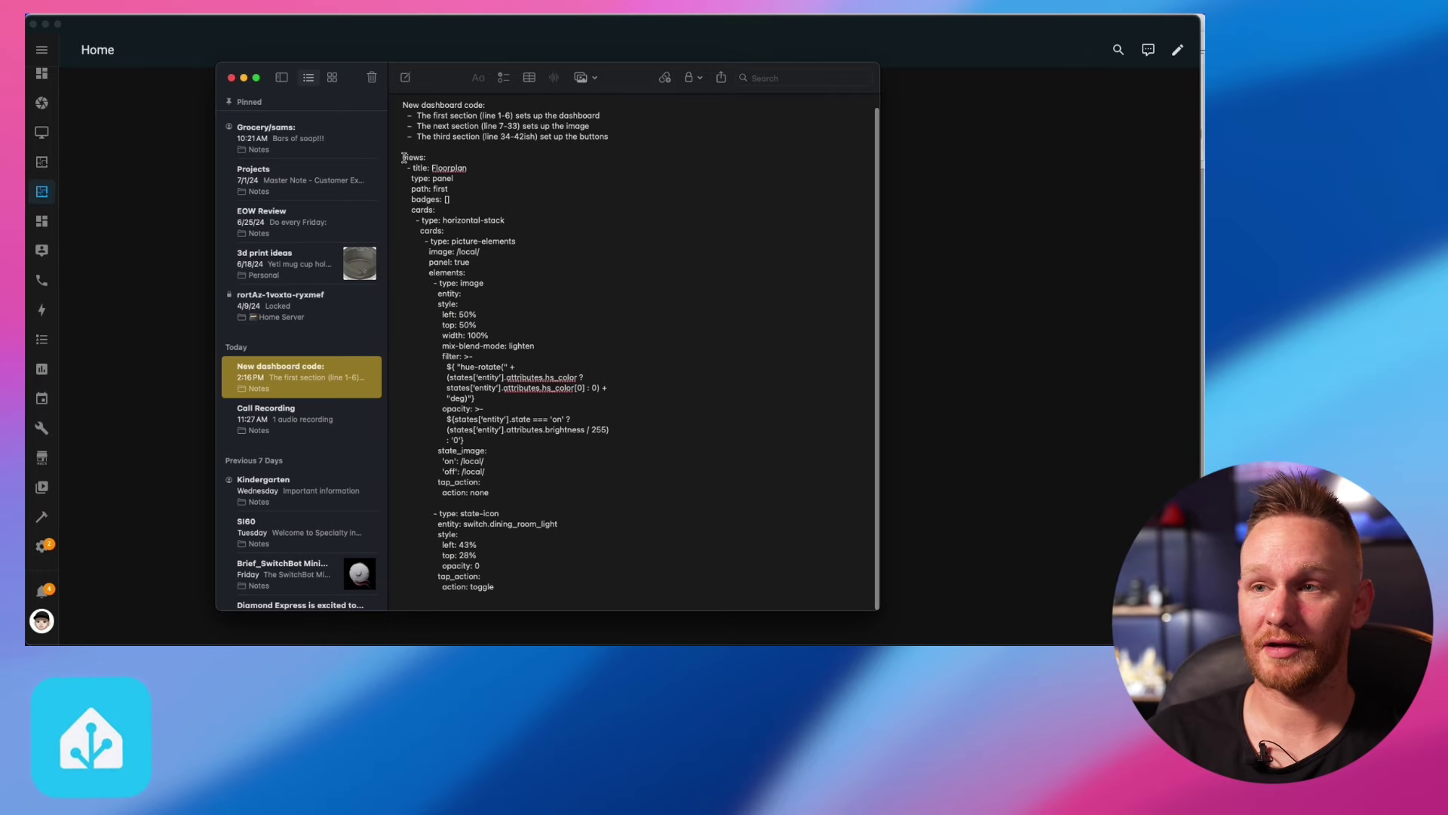
left_click_drag(402, 156, 583, 590)
key("super+c")
Return to Home Assistant and replace the Floorplan-Test dashboard's entire raw configuration with the copied YAML
left_click(107, 194)
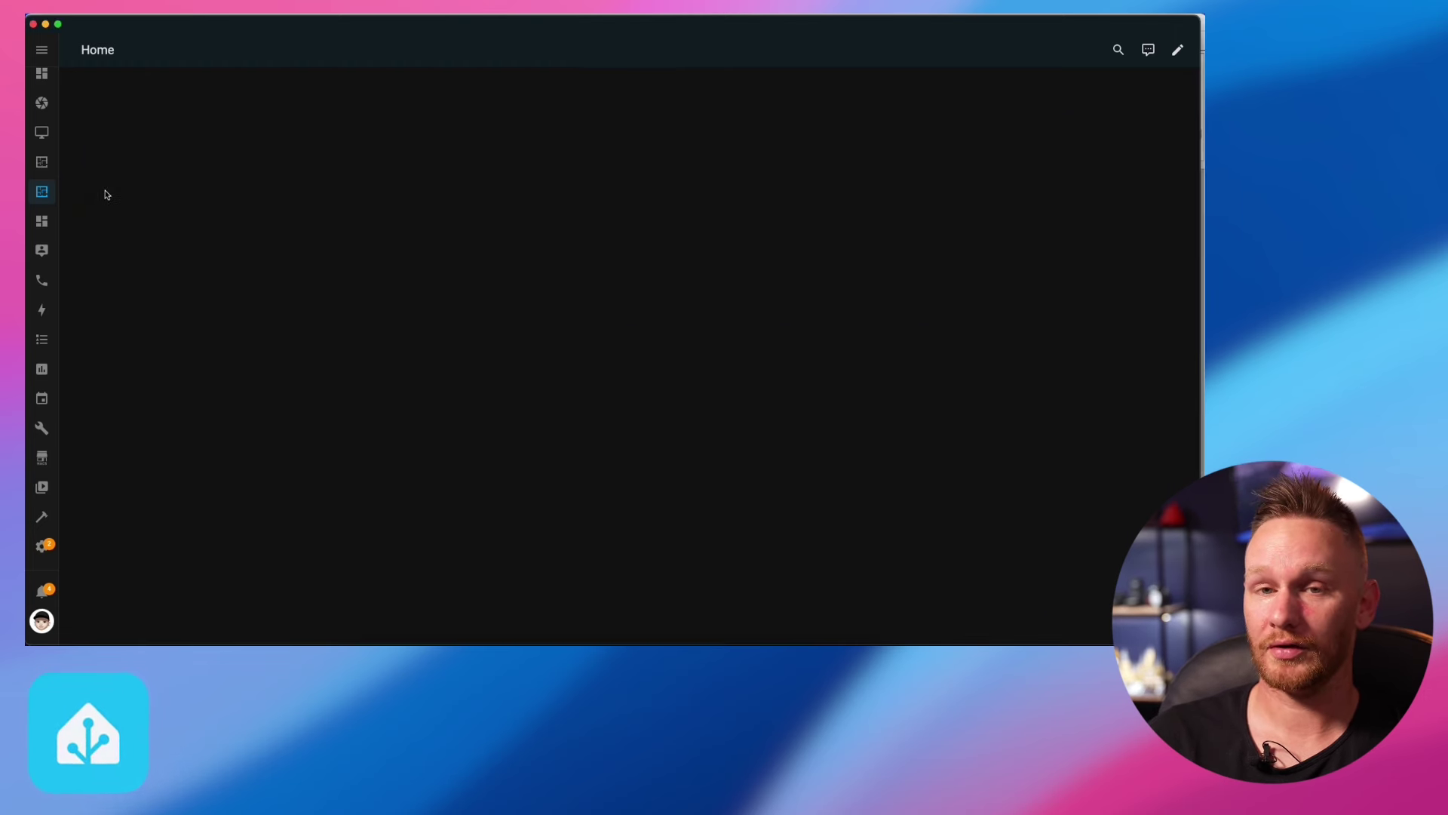
left_click(1175, 50)
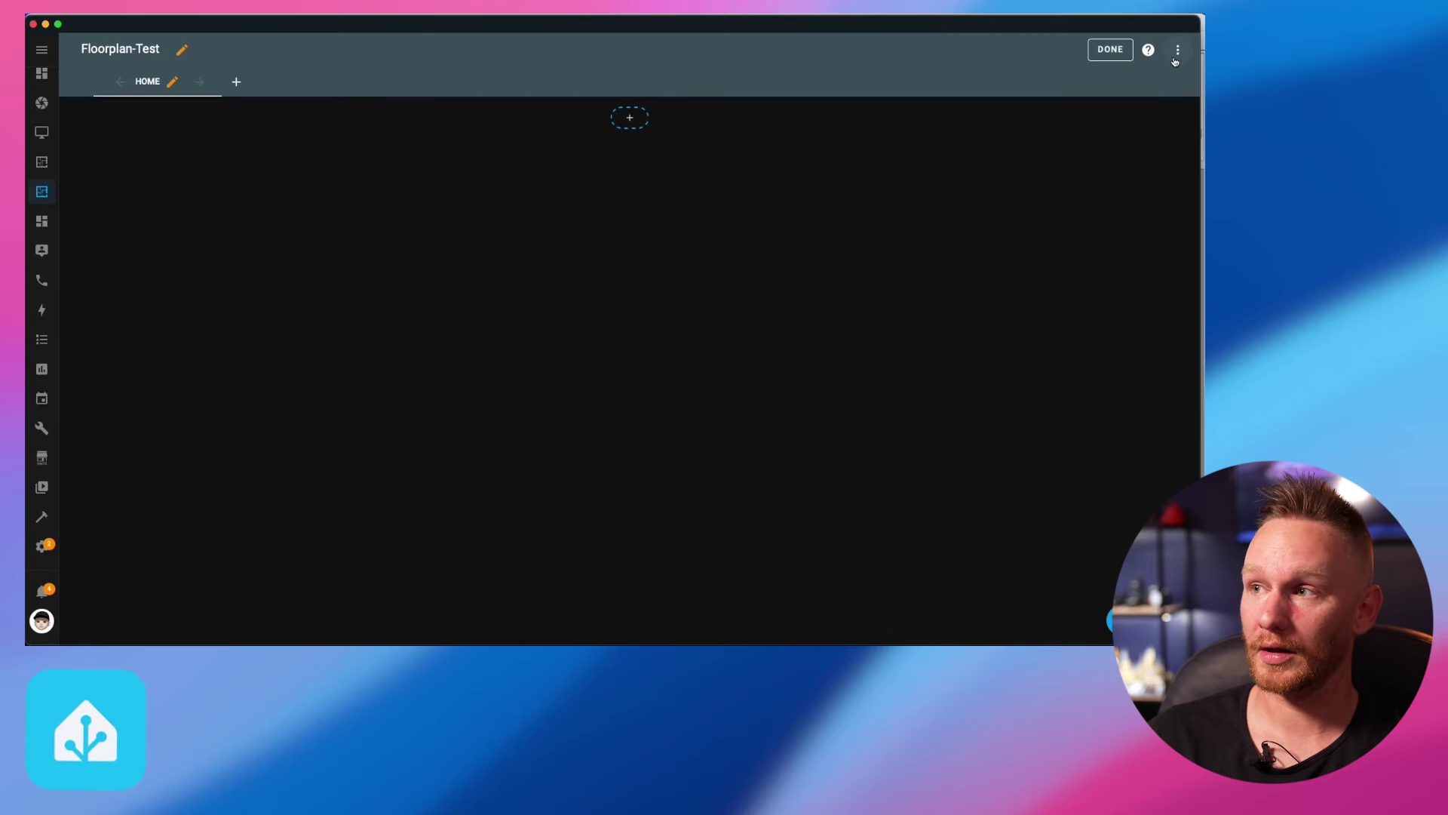
left_click(1178, 51)
left_click(1122, 113)
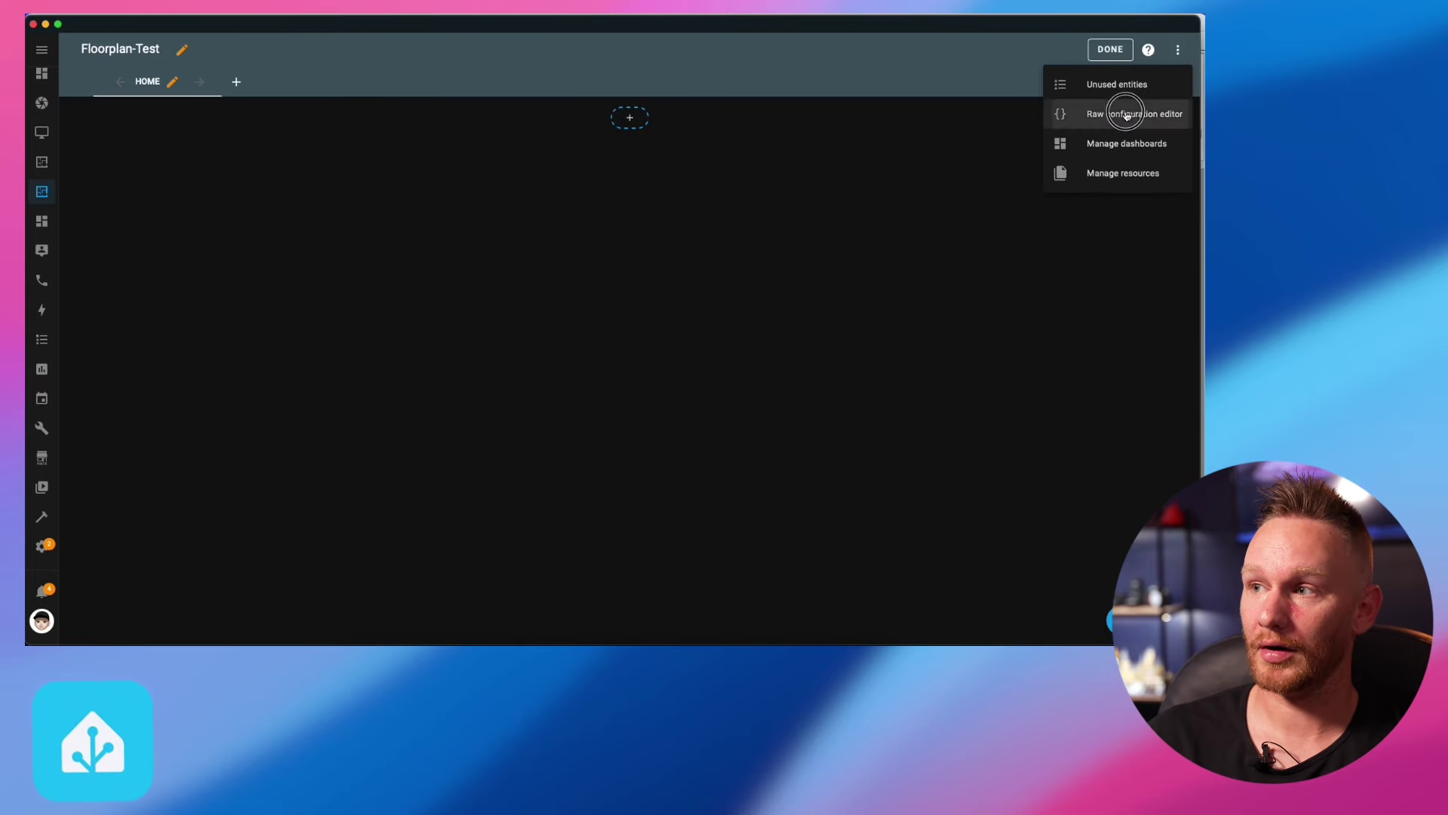
left_click(197, 123)
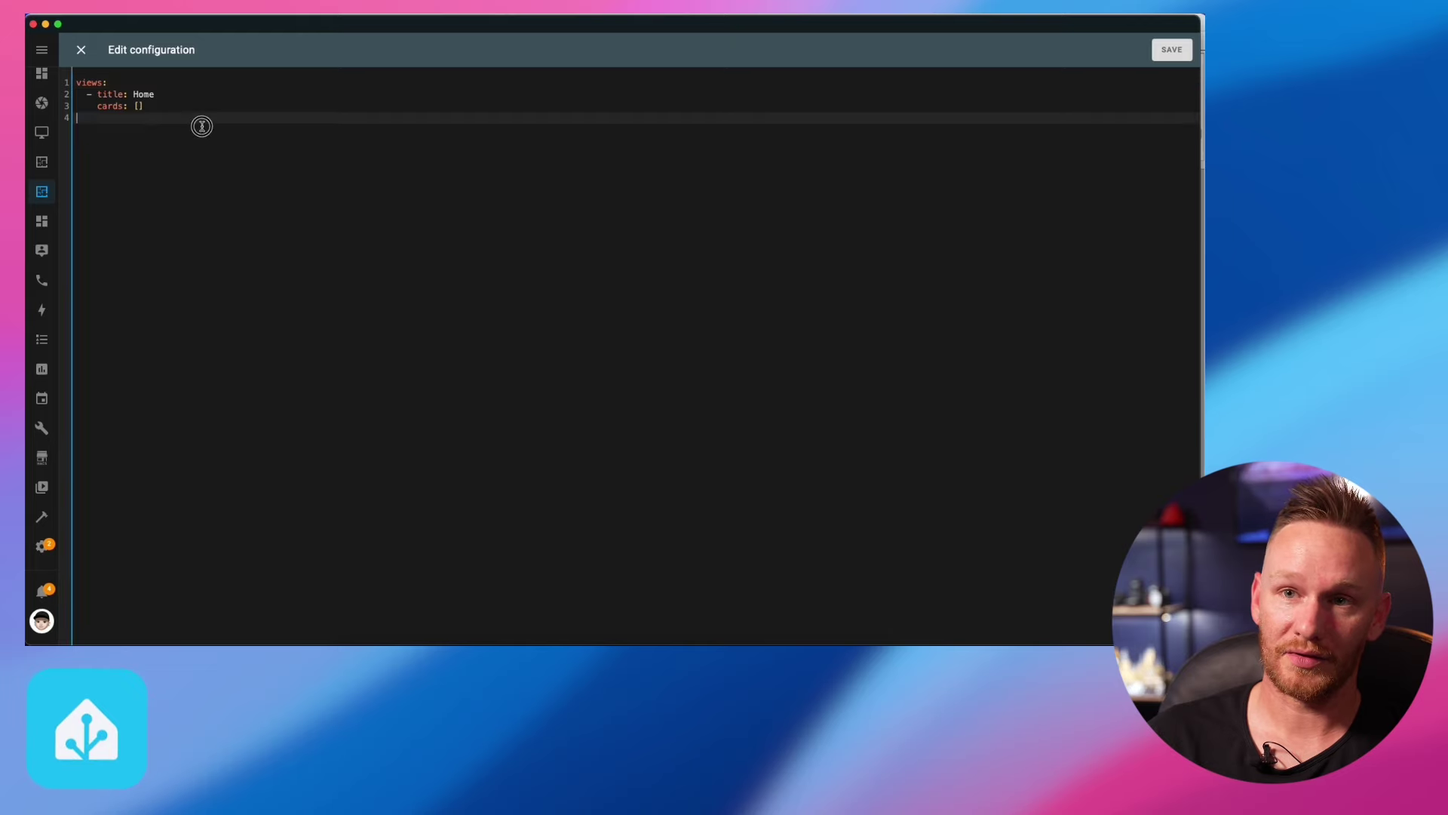
key("super+a")
key("super+v")
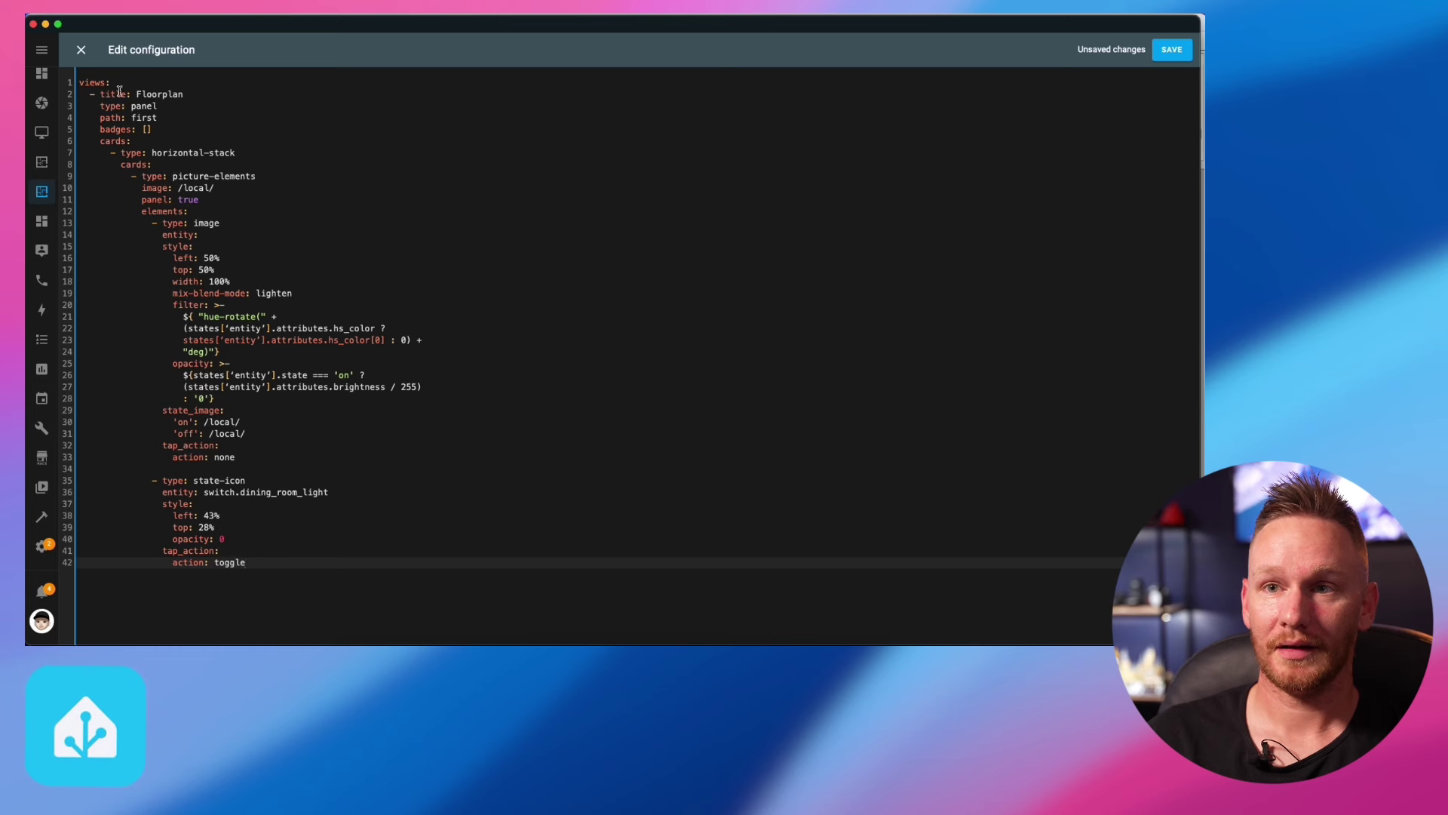
Change the view title to Floorplan-test, save the raw configuration and close its editor
left_click(188, 94)
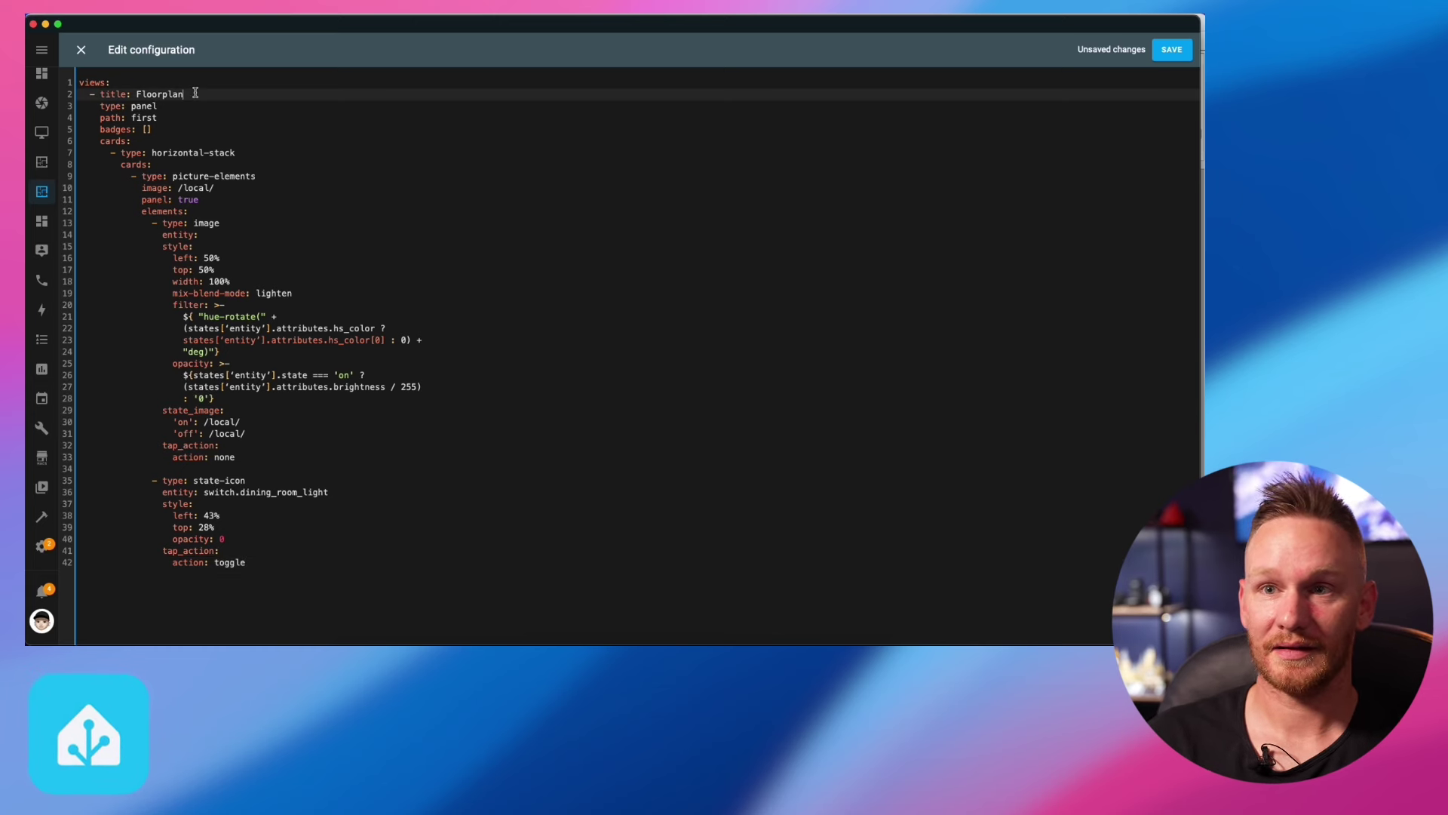
type("-test")
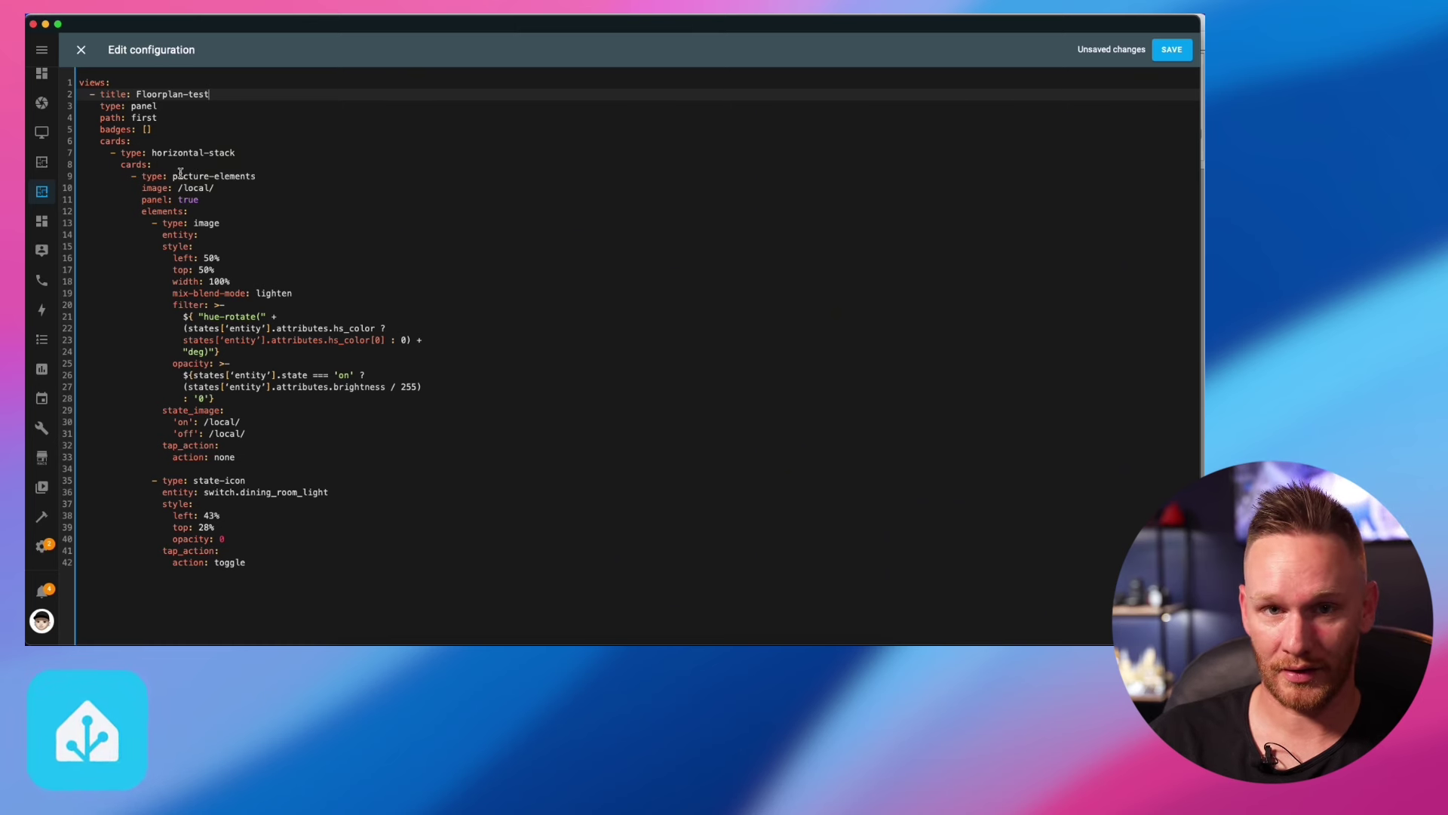
left_click(182, 221)
left_click(1171, 50)
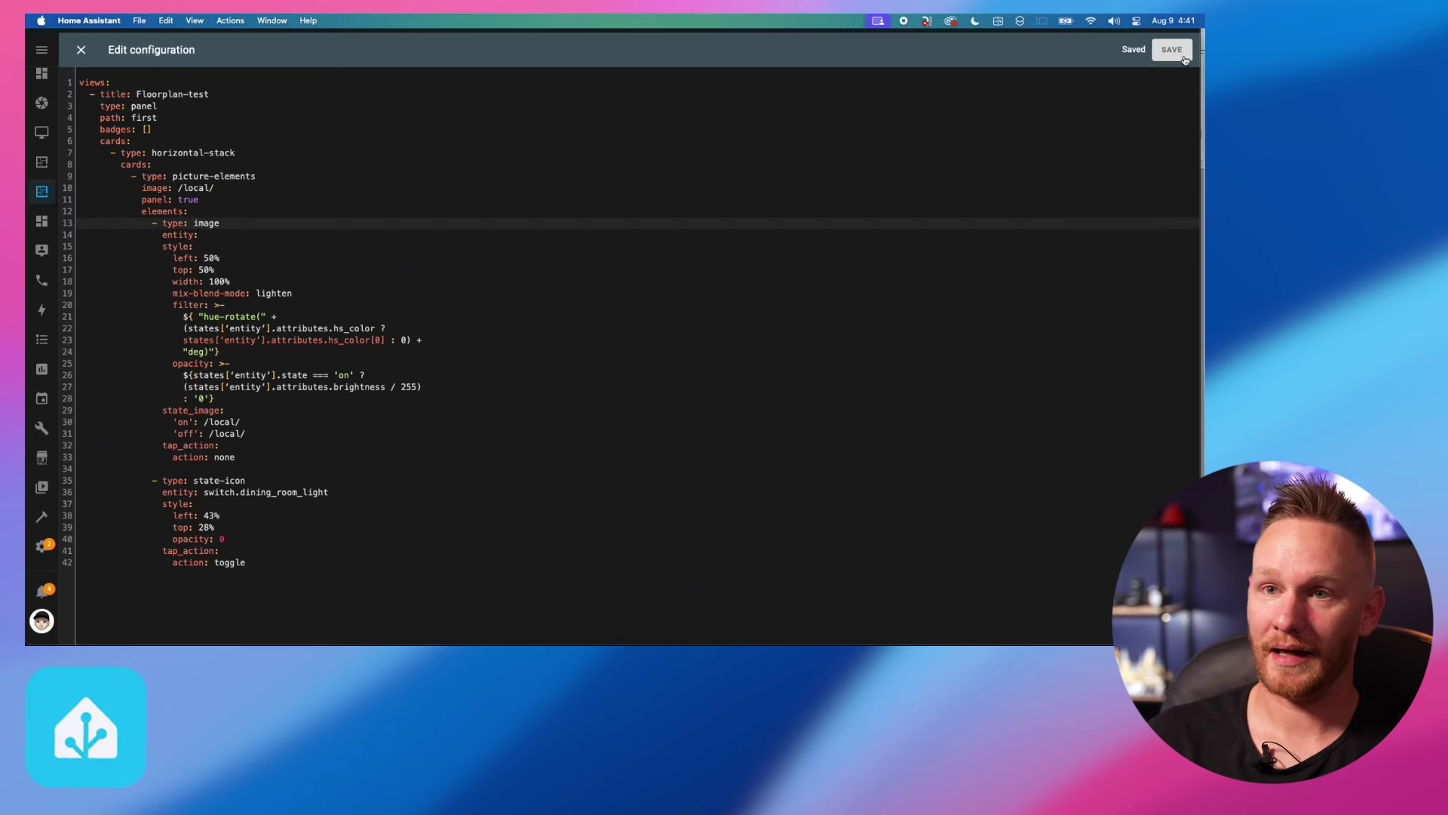
left_click(81, 50)
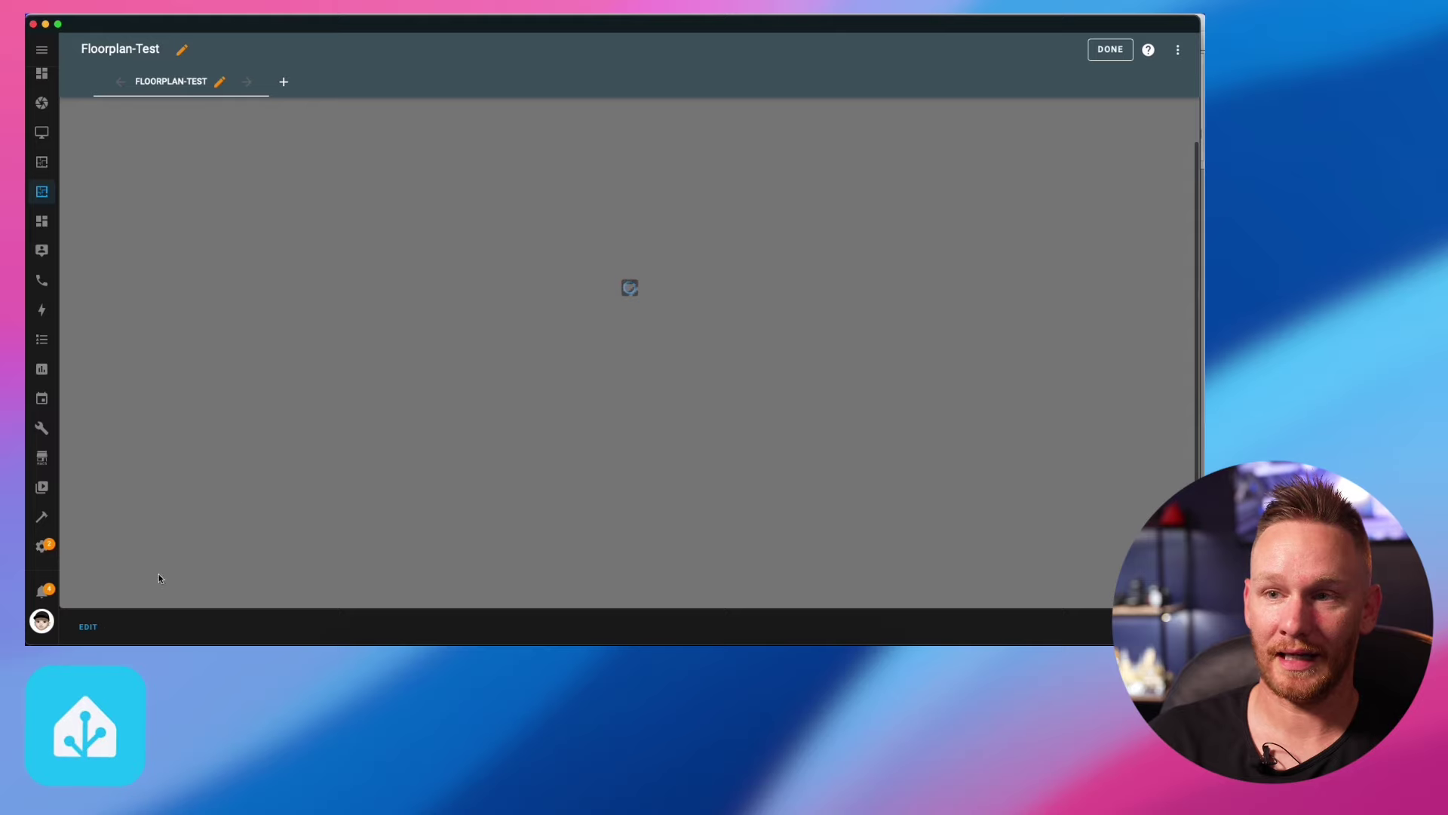
Set the picture-elements card's base image to /local/v3/Downstairs/DownstairsBase.png and save the card
left_click(88, 627)
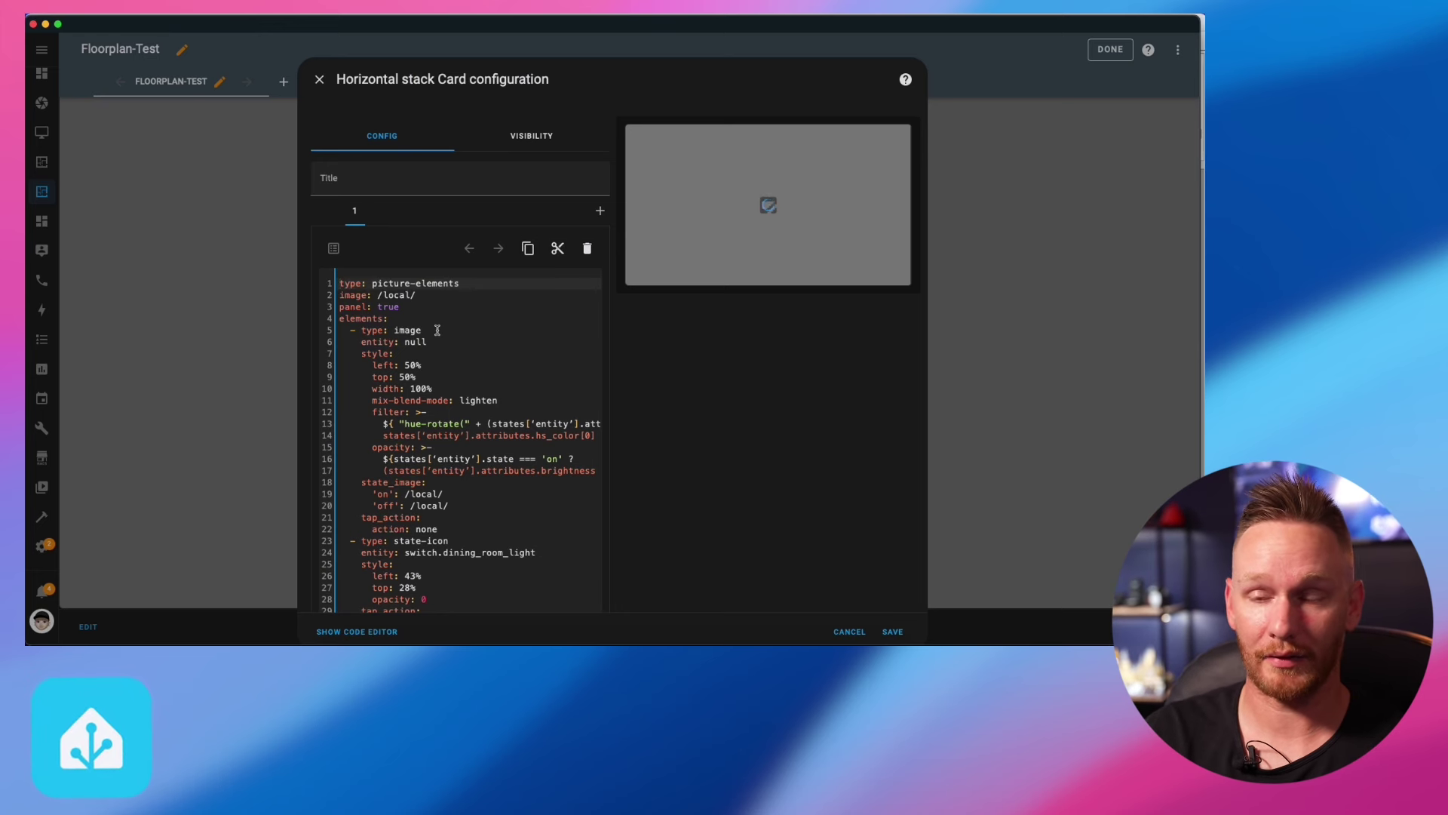
left_click(417, 295)
type("v3/Downstairs")
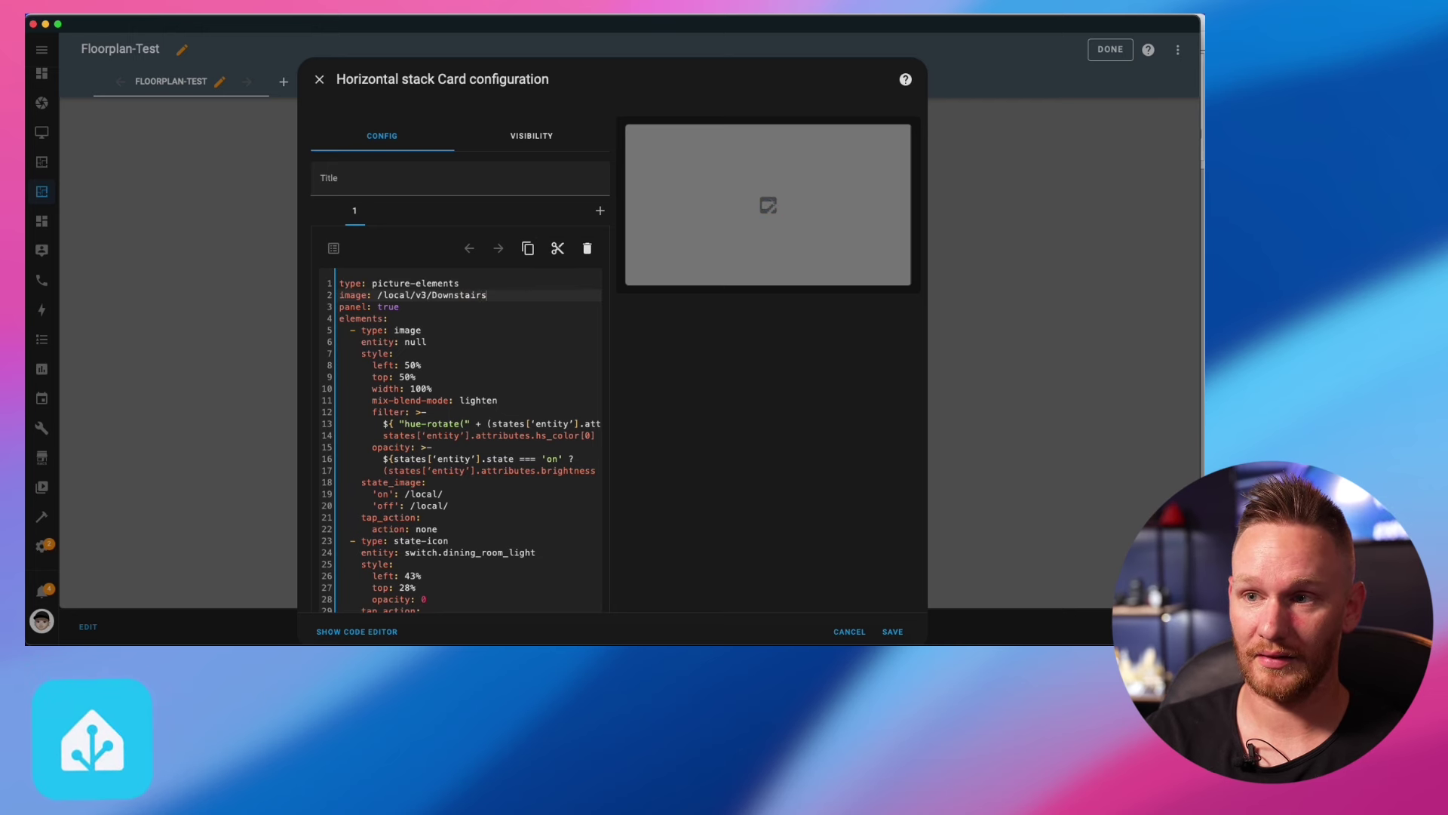
key("BackSpace")
key("BackSpace")
key("BackSpace")
key("BackSpace")
key("BackSpace")
key("BackSpace")
key("BackSpace")
key("BackSpace")
key("BackSpace")
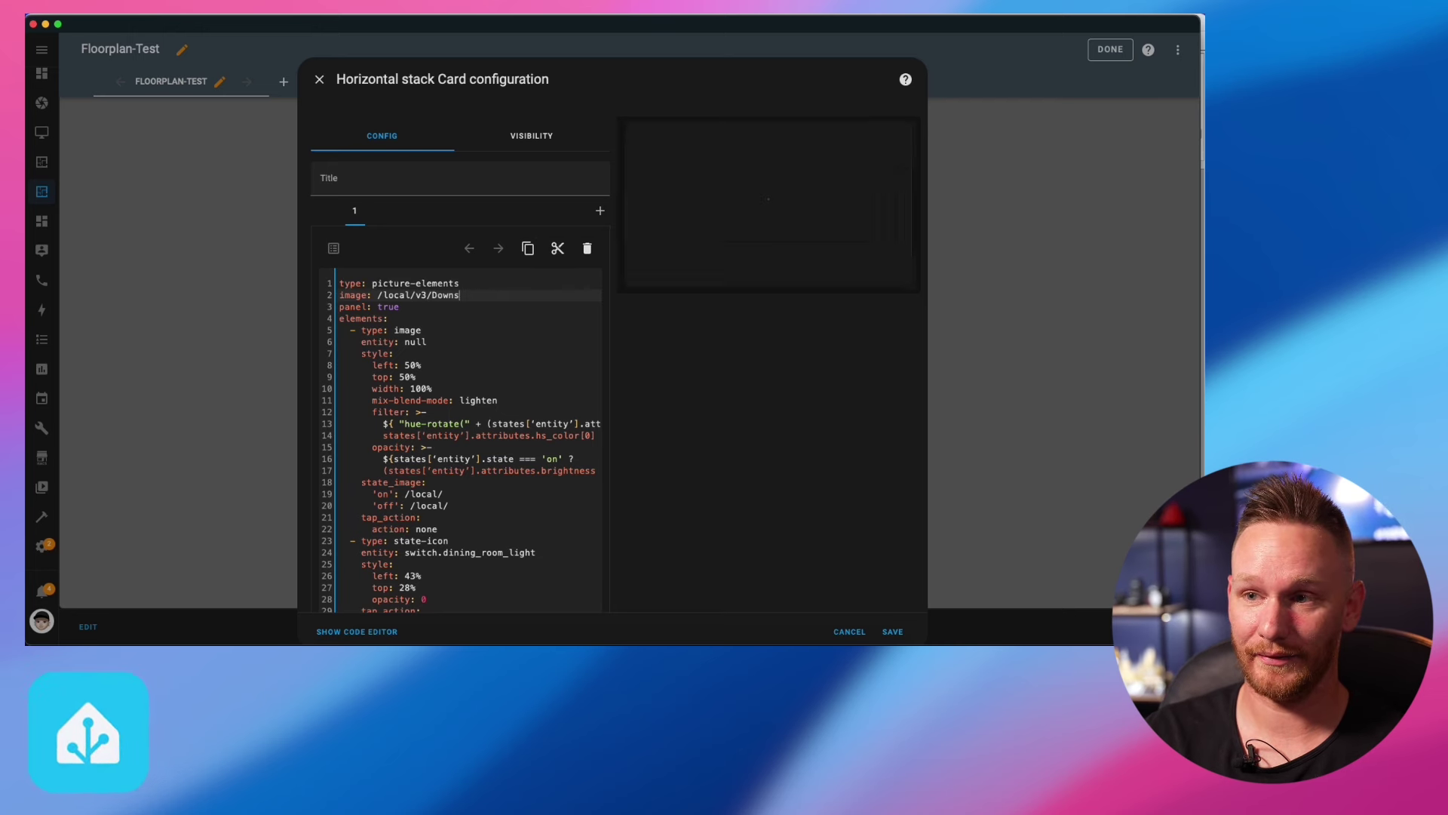
type("Dow")
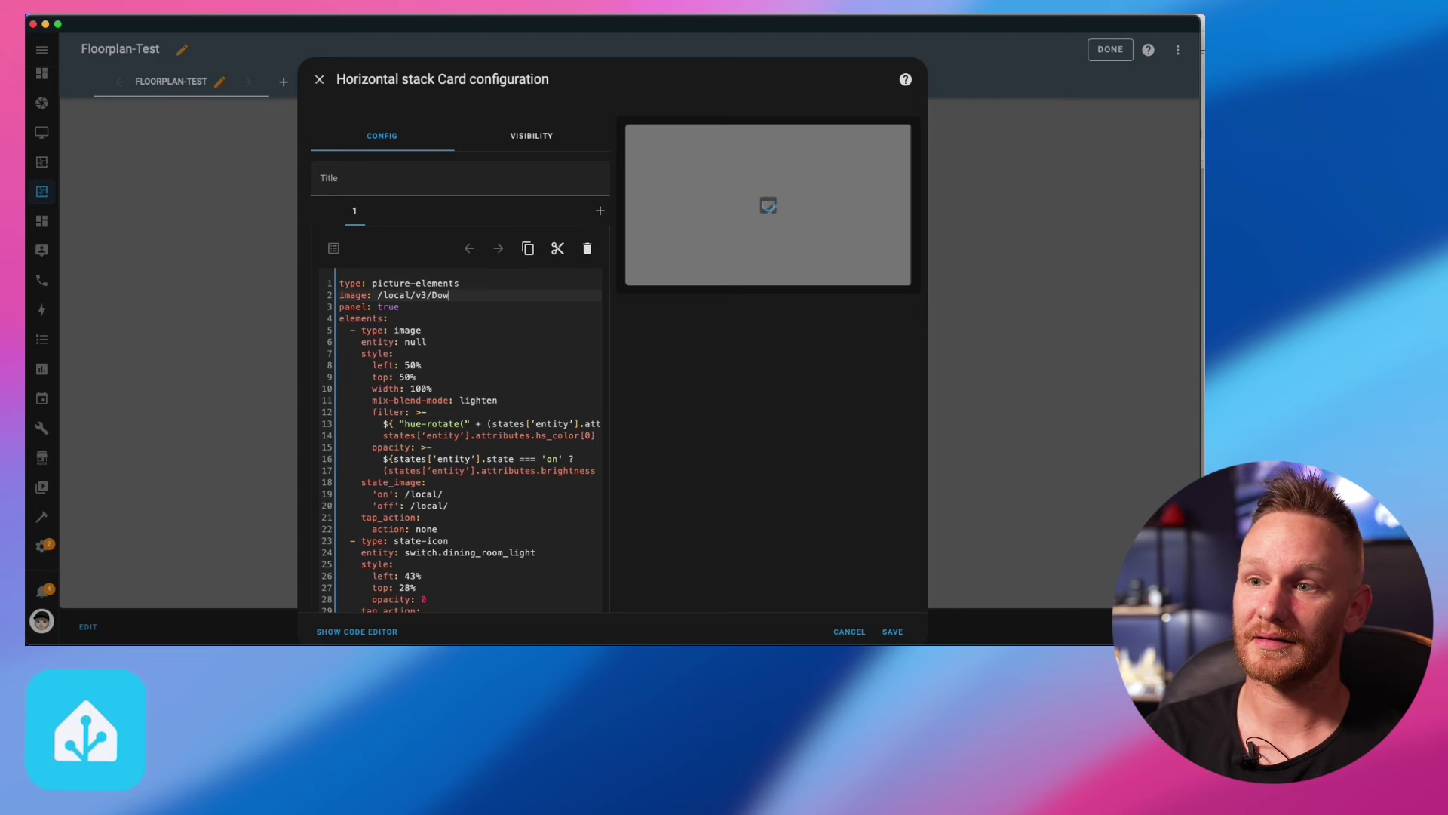
type("nstairs/Downs")
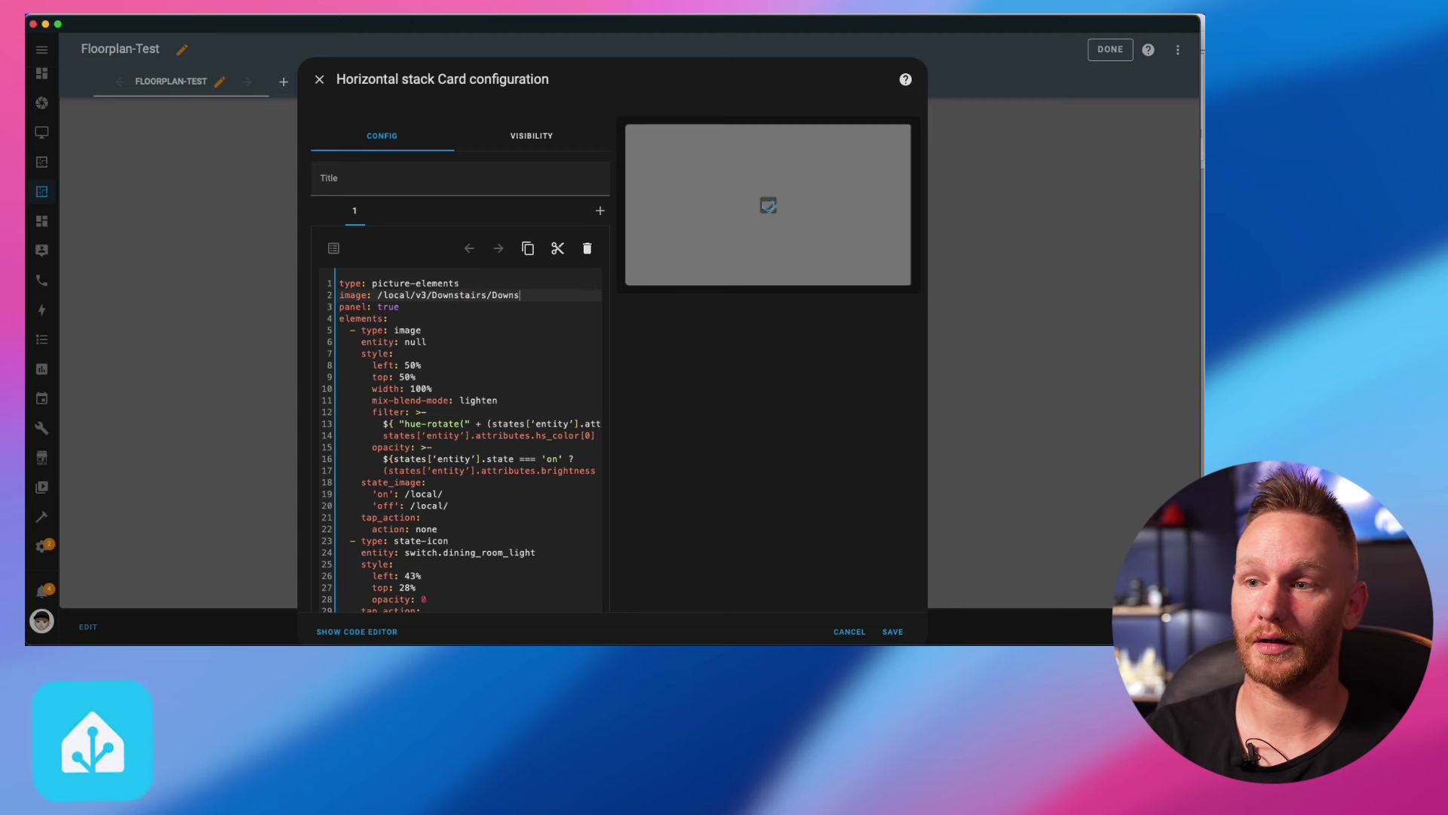
type("tair")
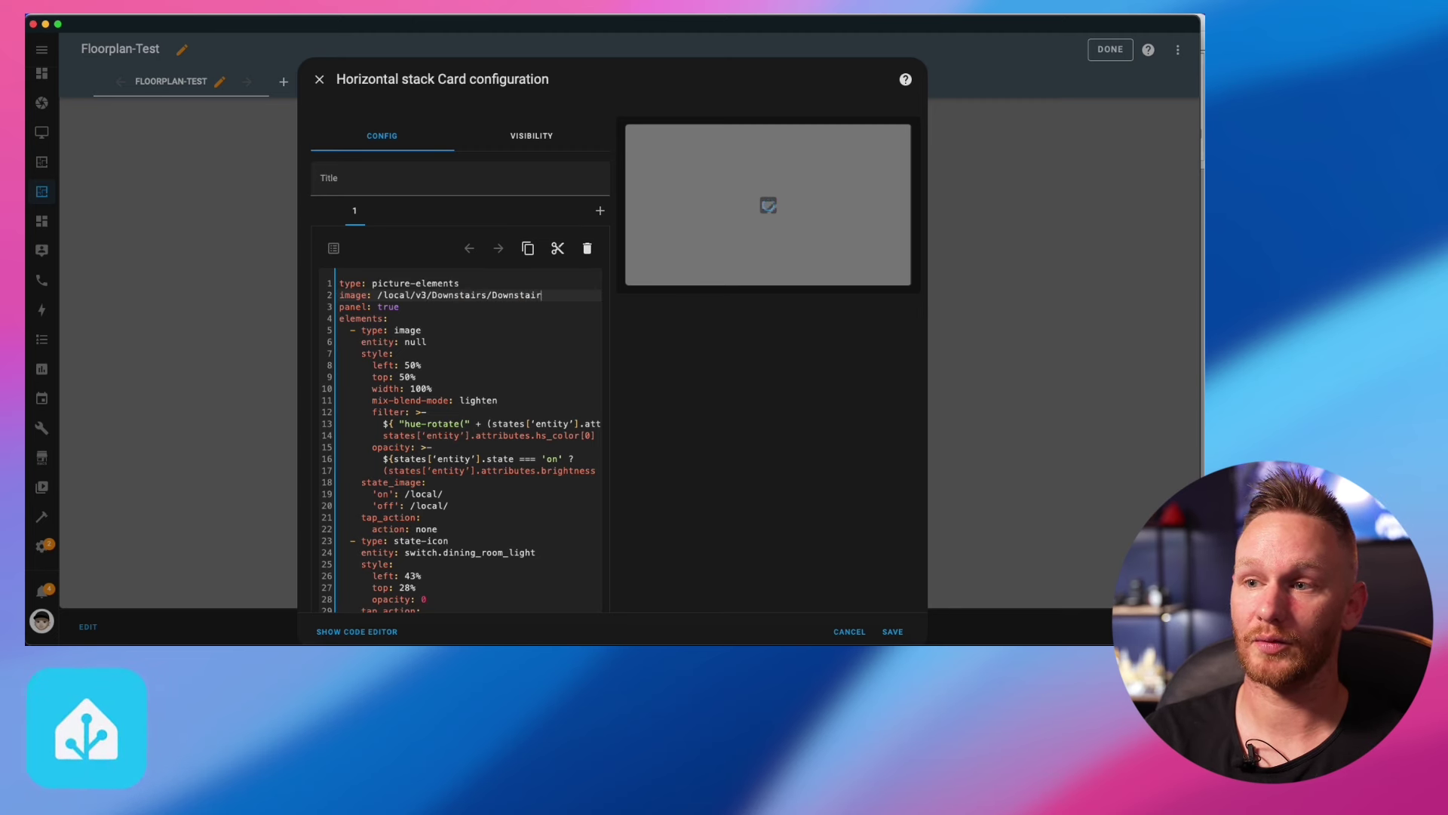
type("sBase.")
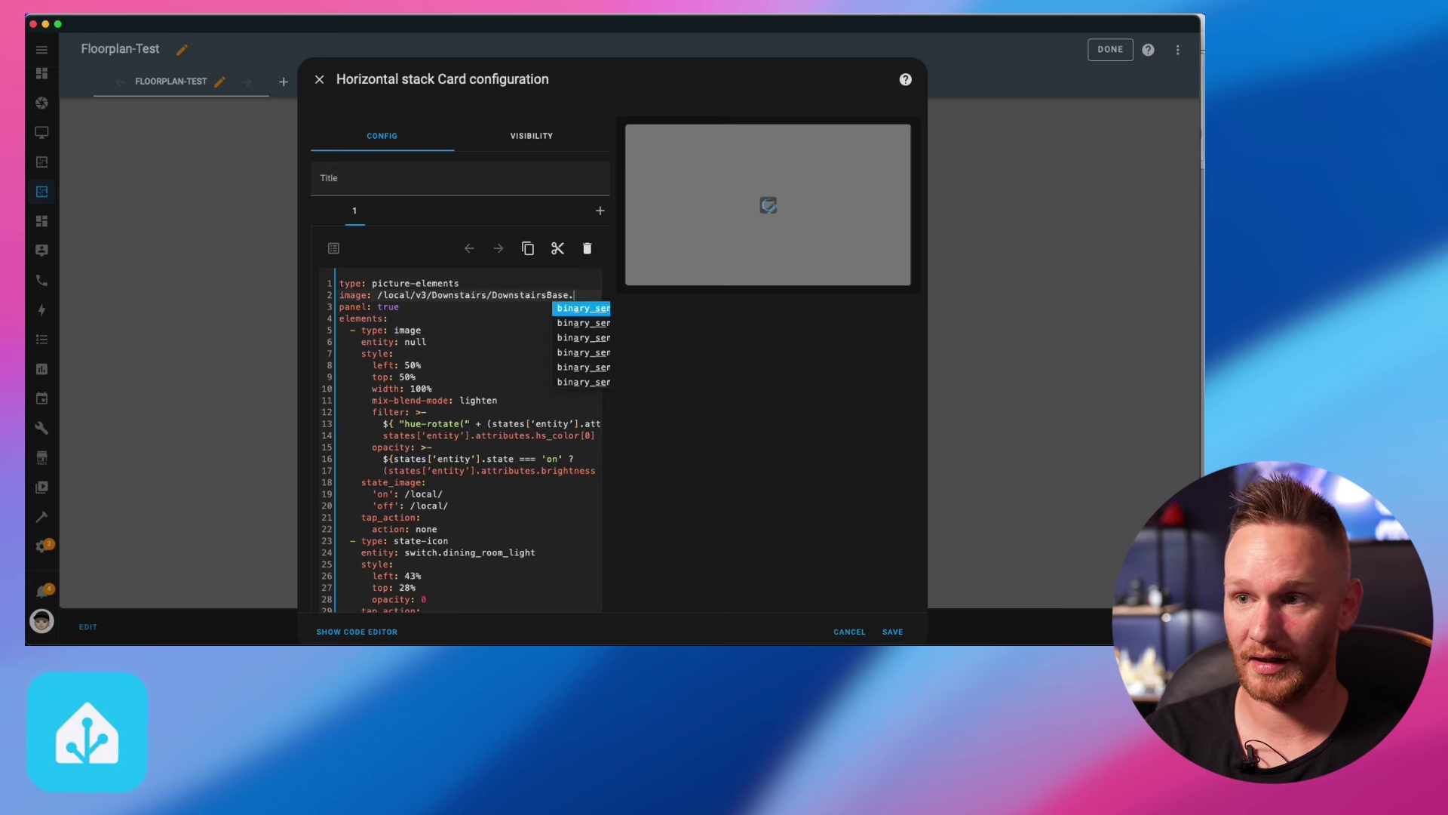
type("png")
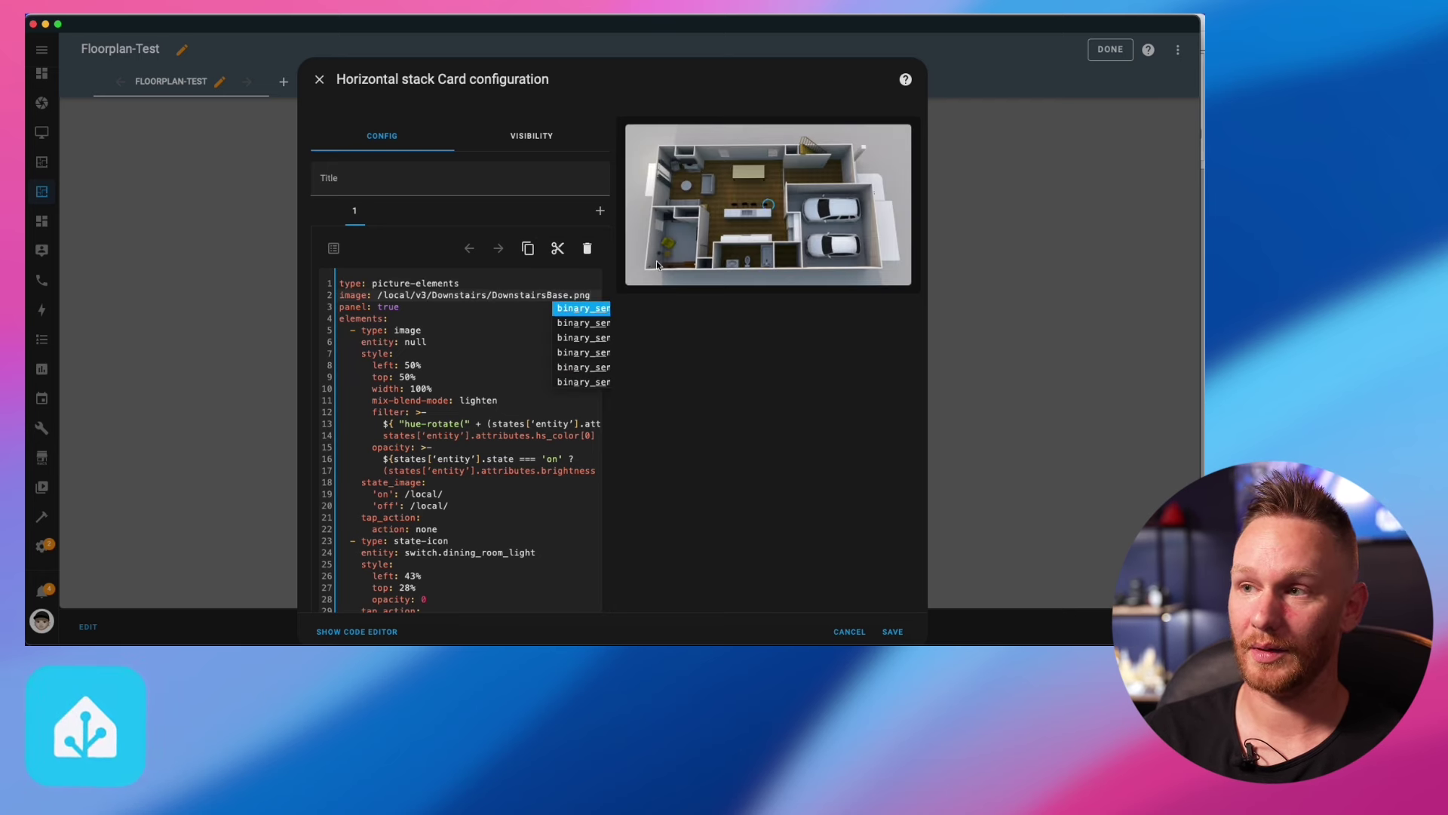
left_click(777, 502)
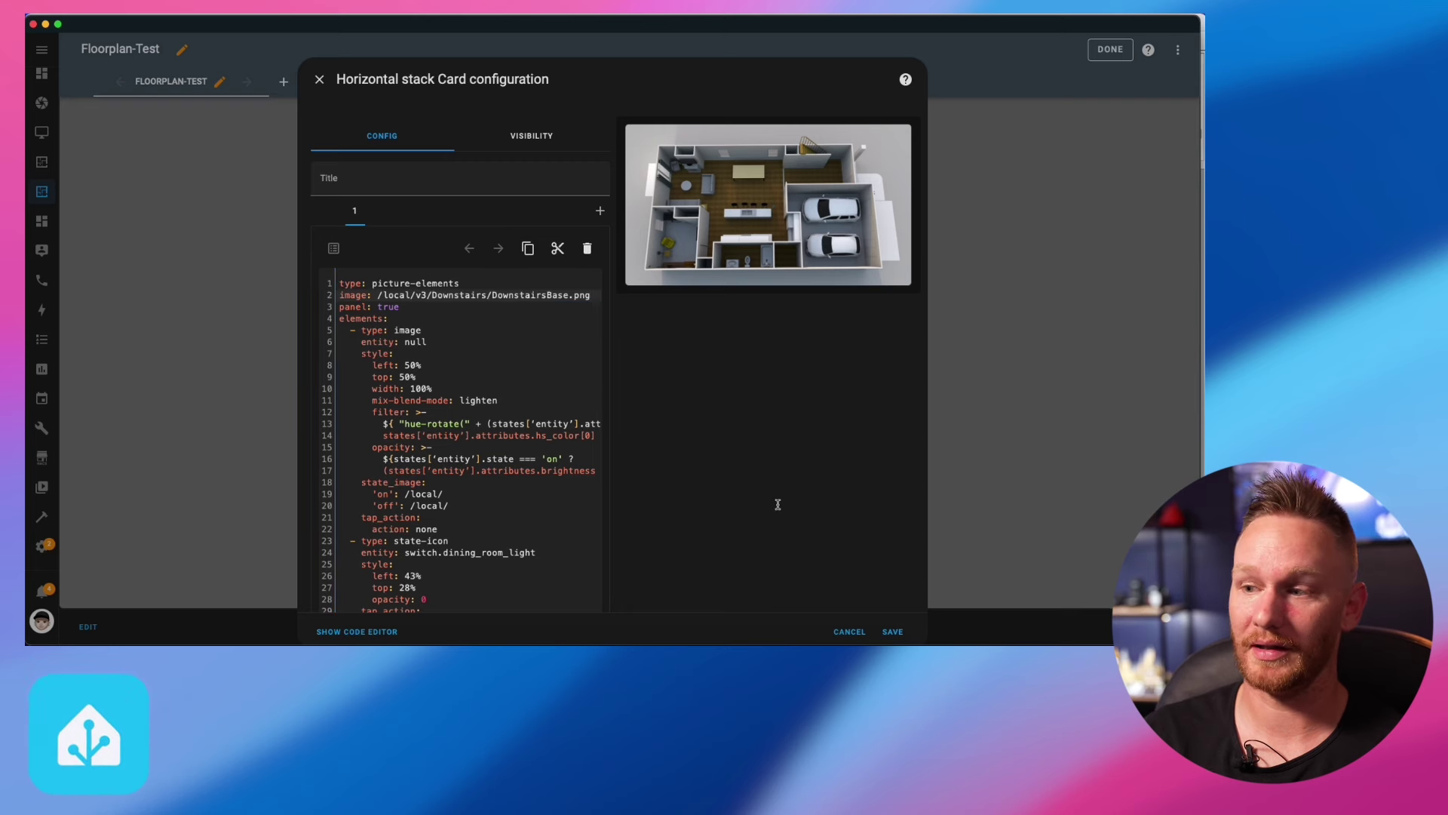
left_click(894, 632)
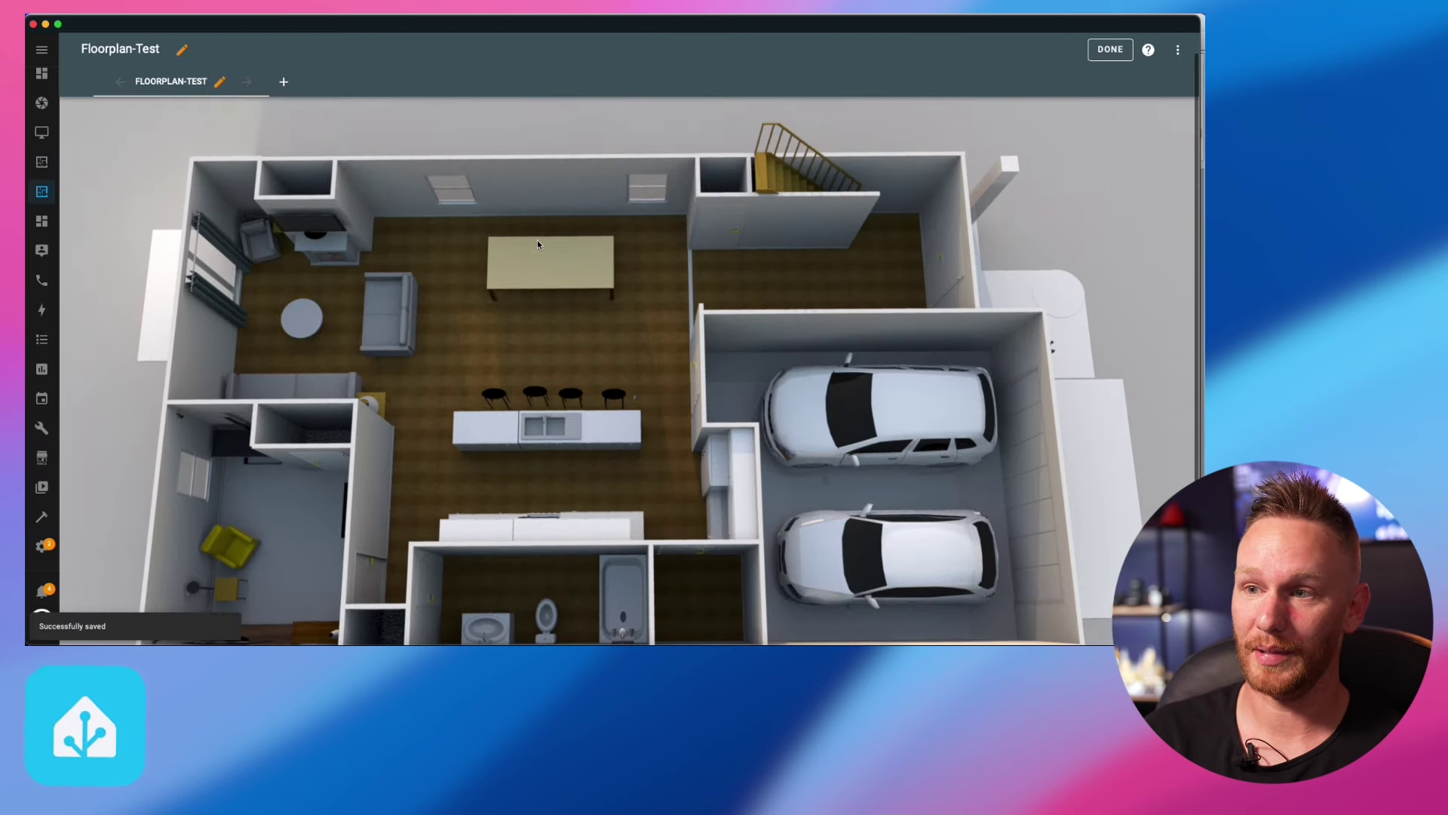
scroll(866, 213, "down", 2)
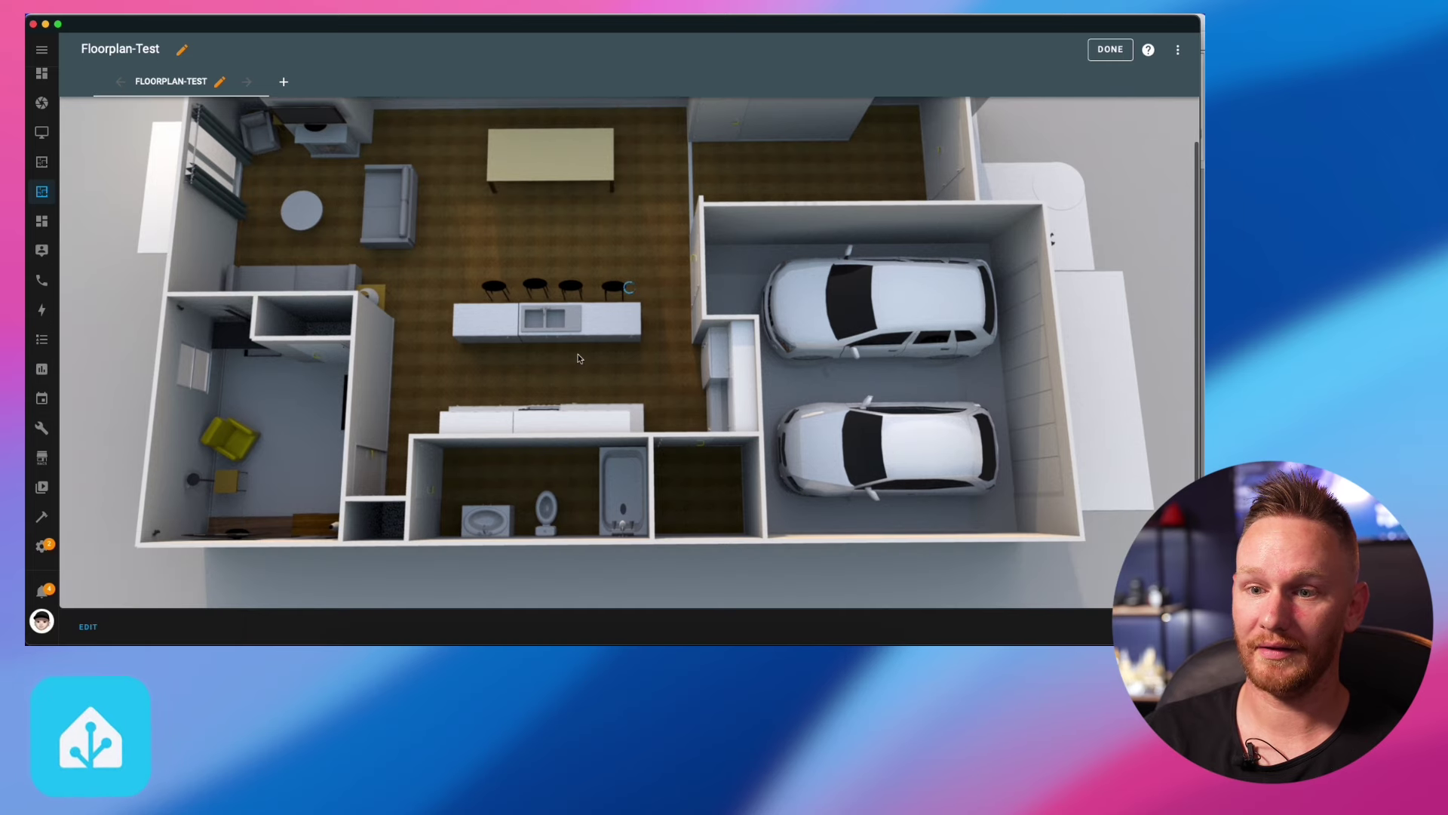
scroll(475, 360, "up", 1)
scroll(475, 360, "up", 2)
scroll(313, 588, "down", 3)
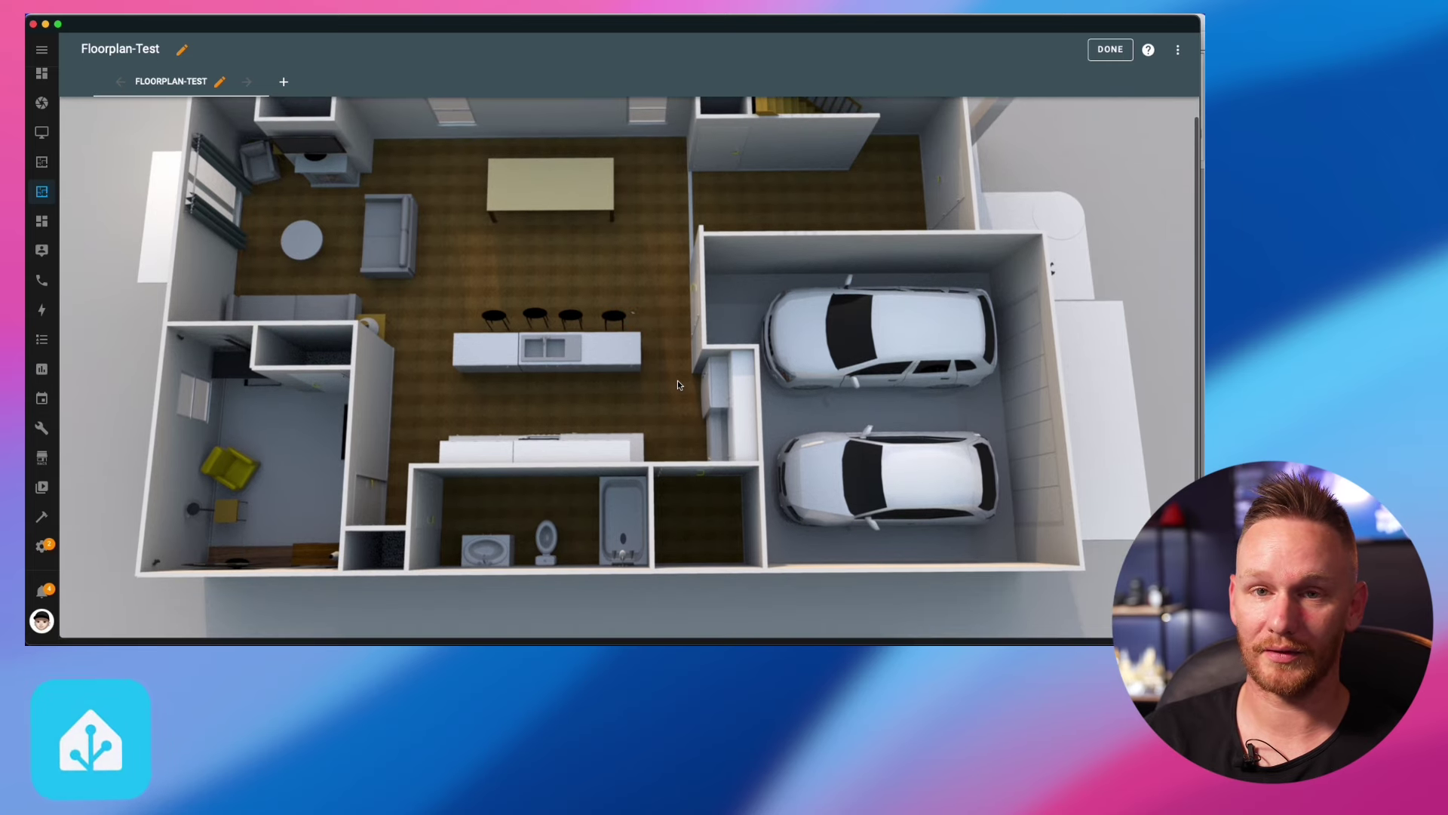
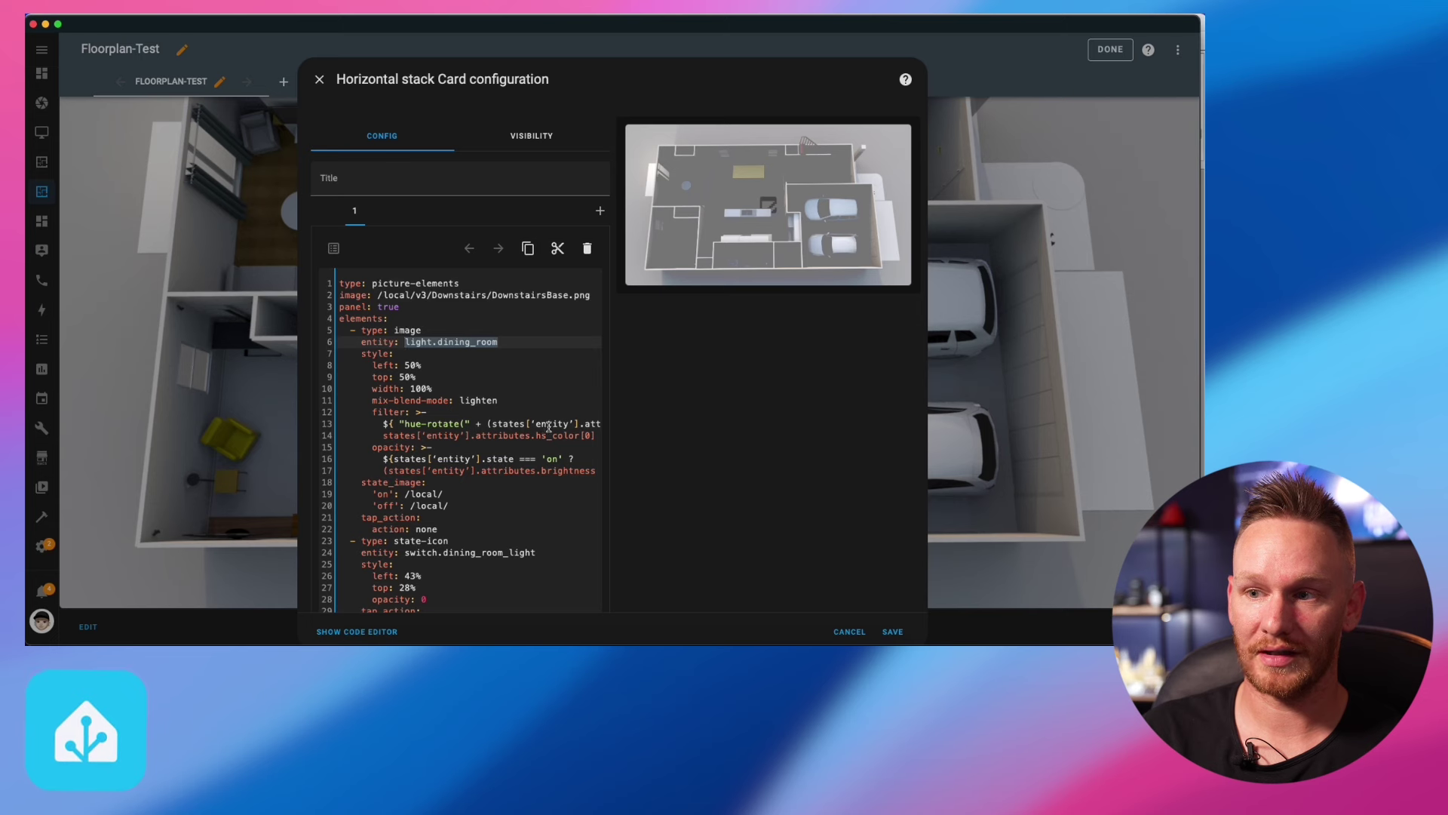
Replace both 'entity' placeholders in the image element's hue-rotate filter expression with light.dining_room
double_click(550, 423)
key("BackSpace")
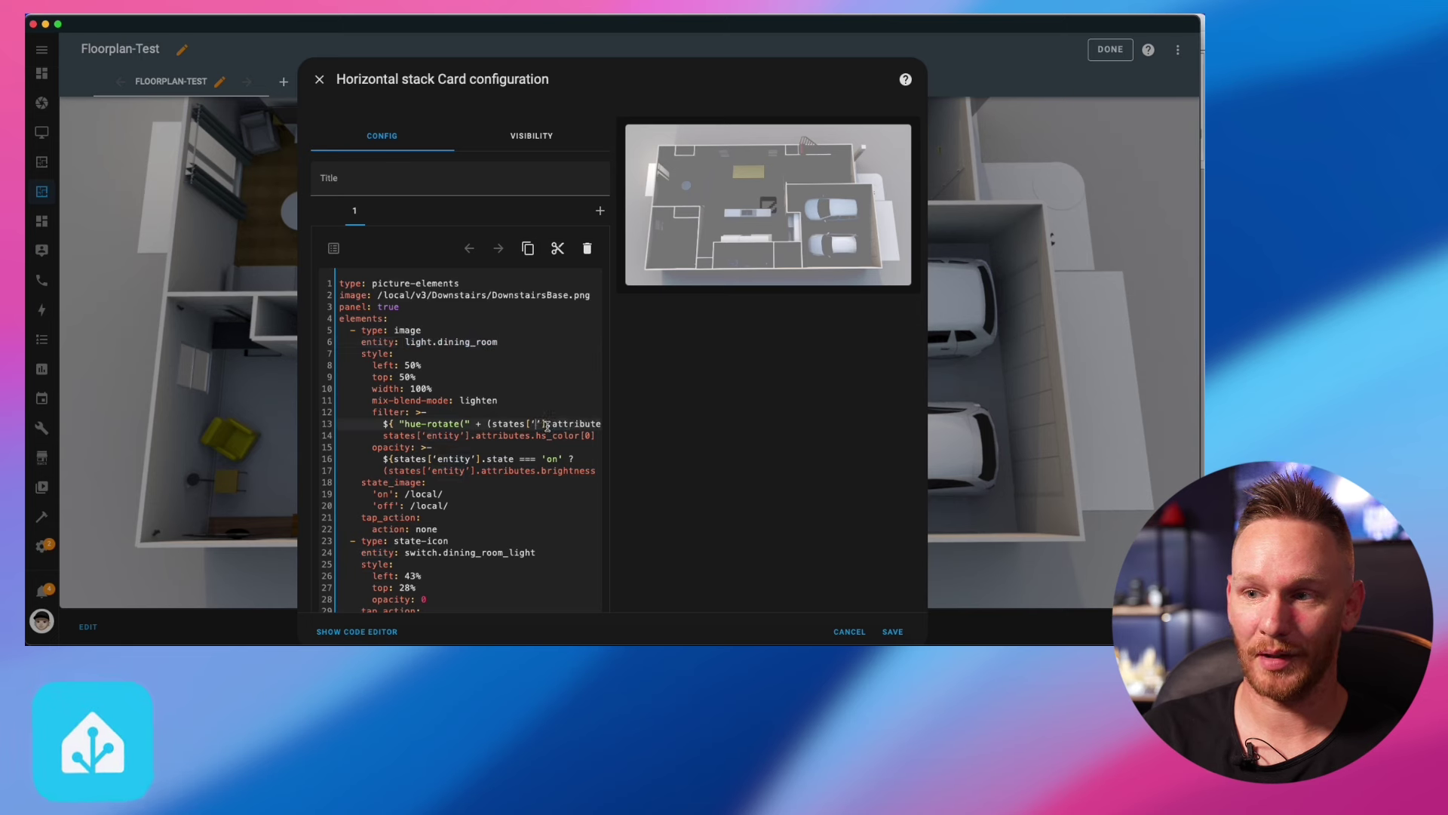
type("light.")
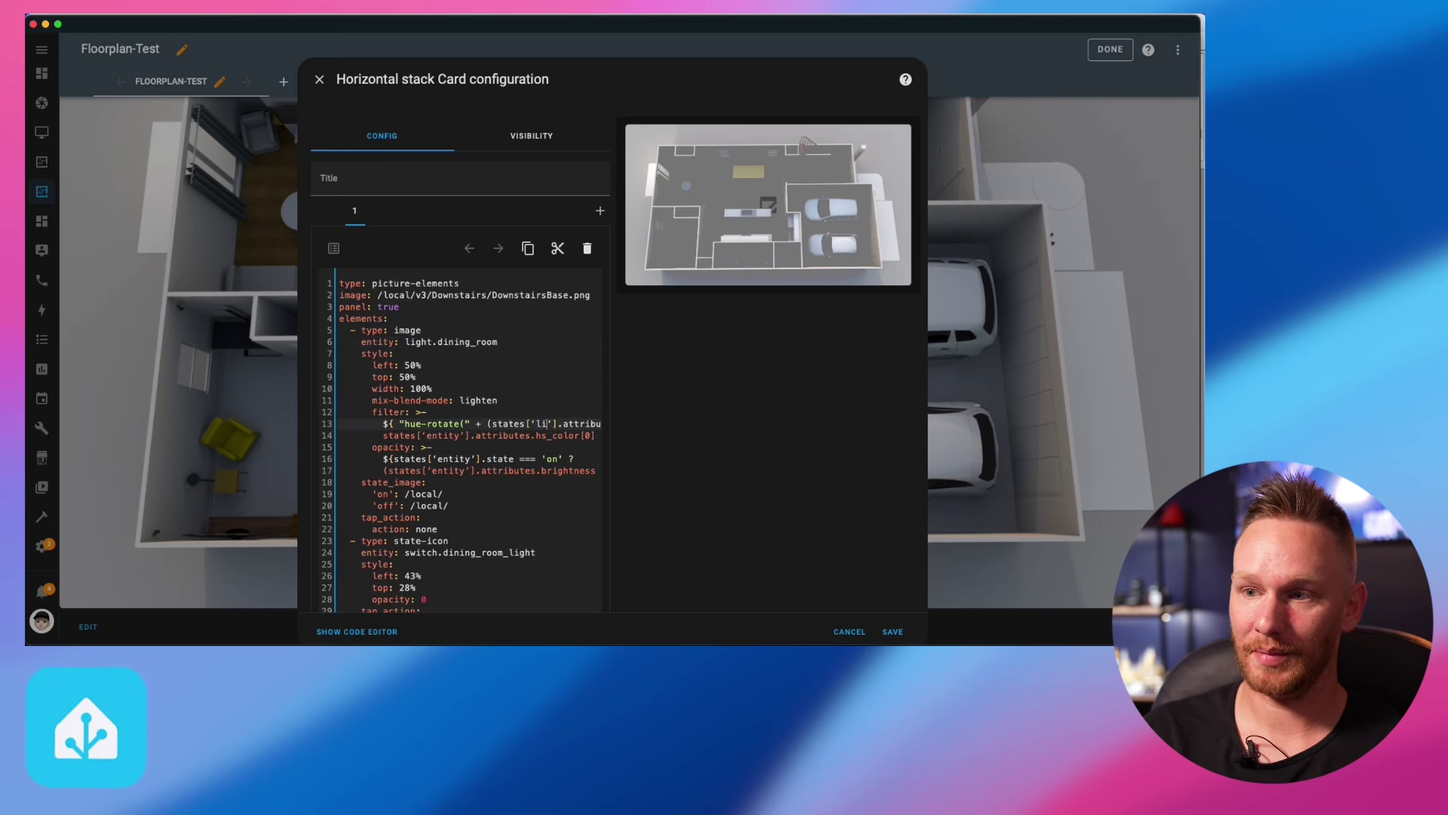
type("dining_room")
key("Return")
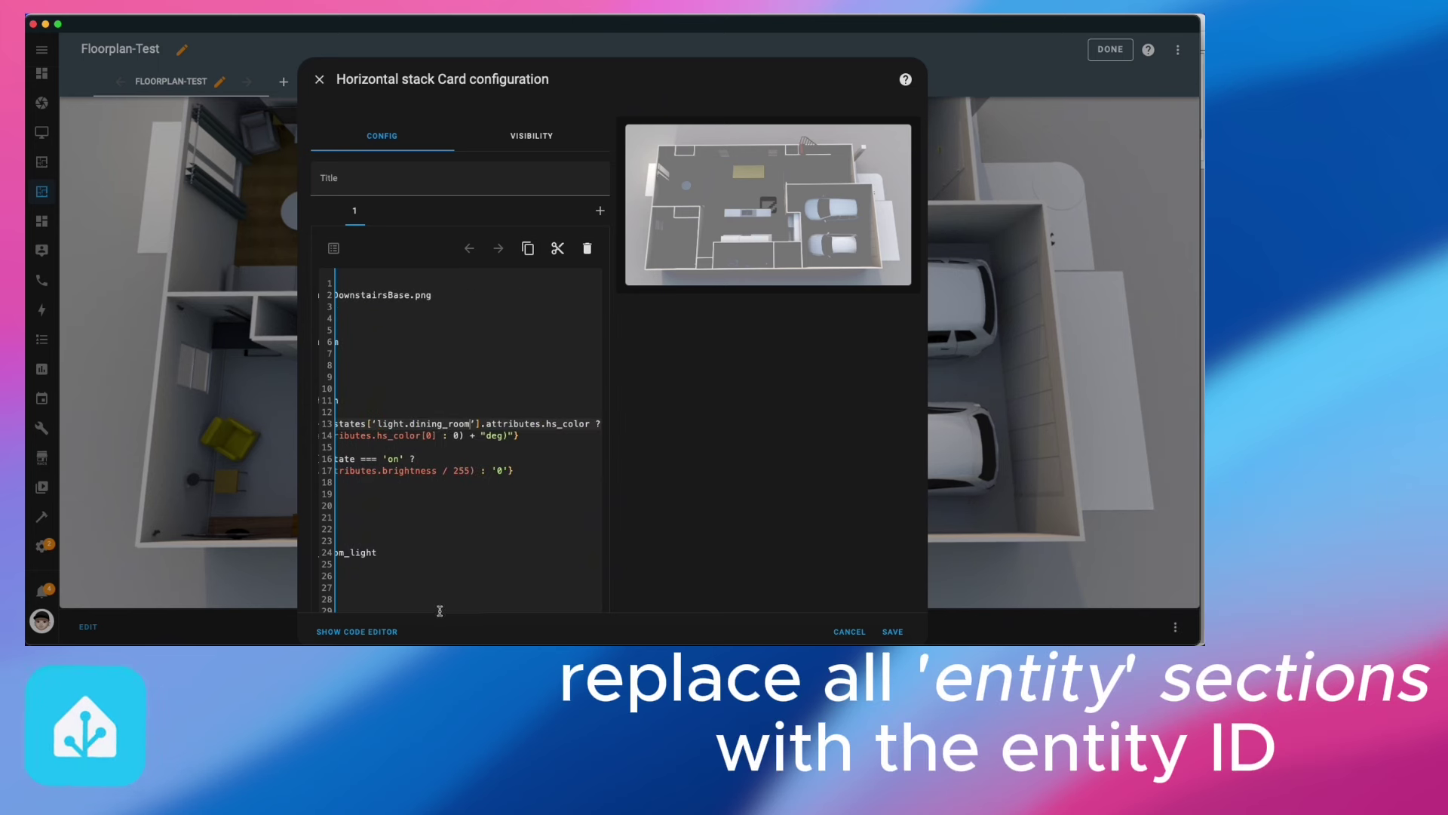
left_click(418, 439)
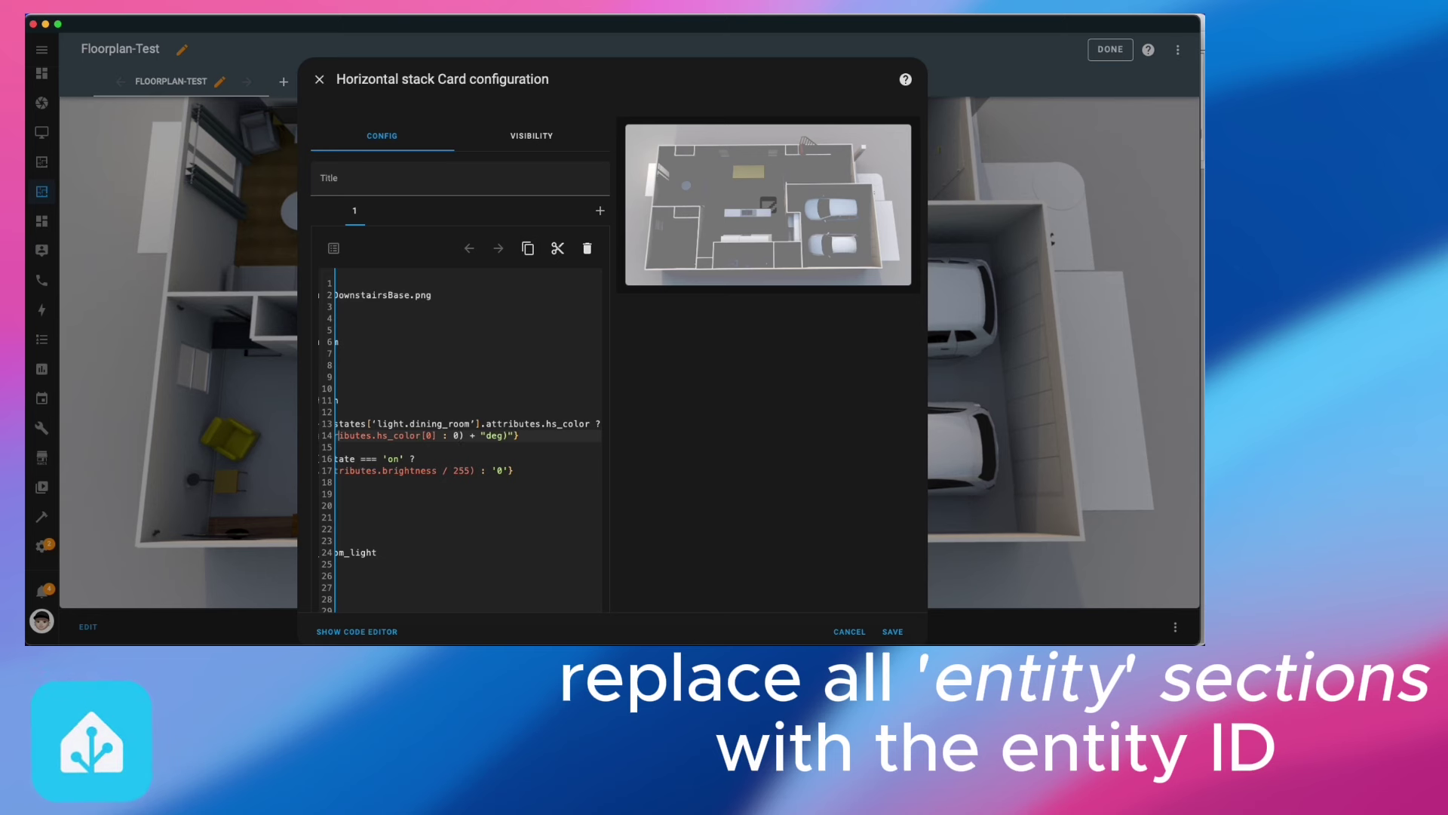
scroll(469, 424, "left", 5)
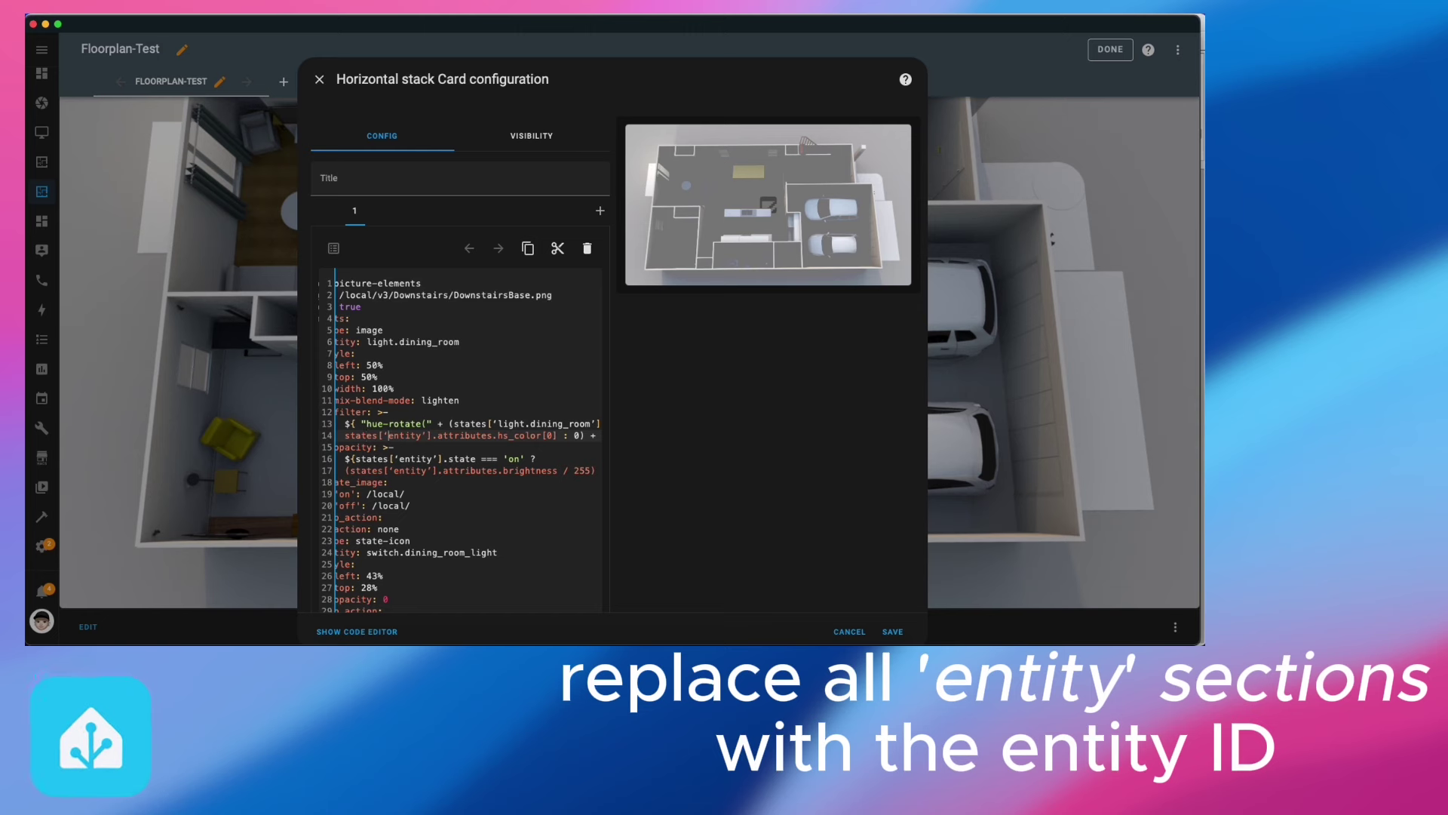
left_click_drag(388, 435, 407, 435)
type("light.dining_room")
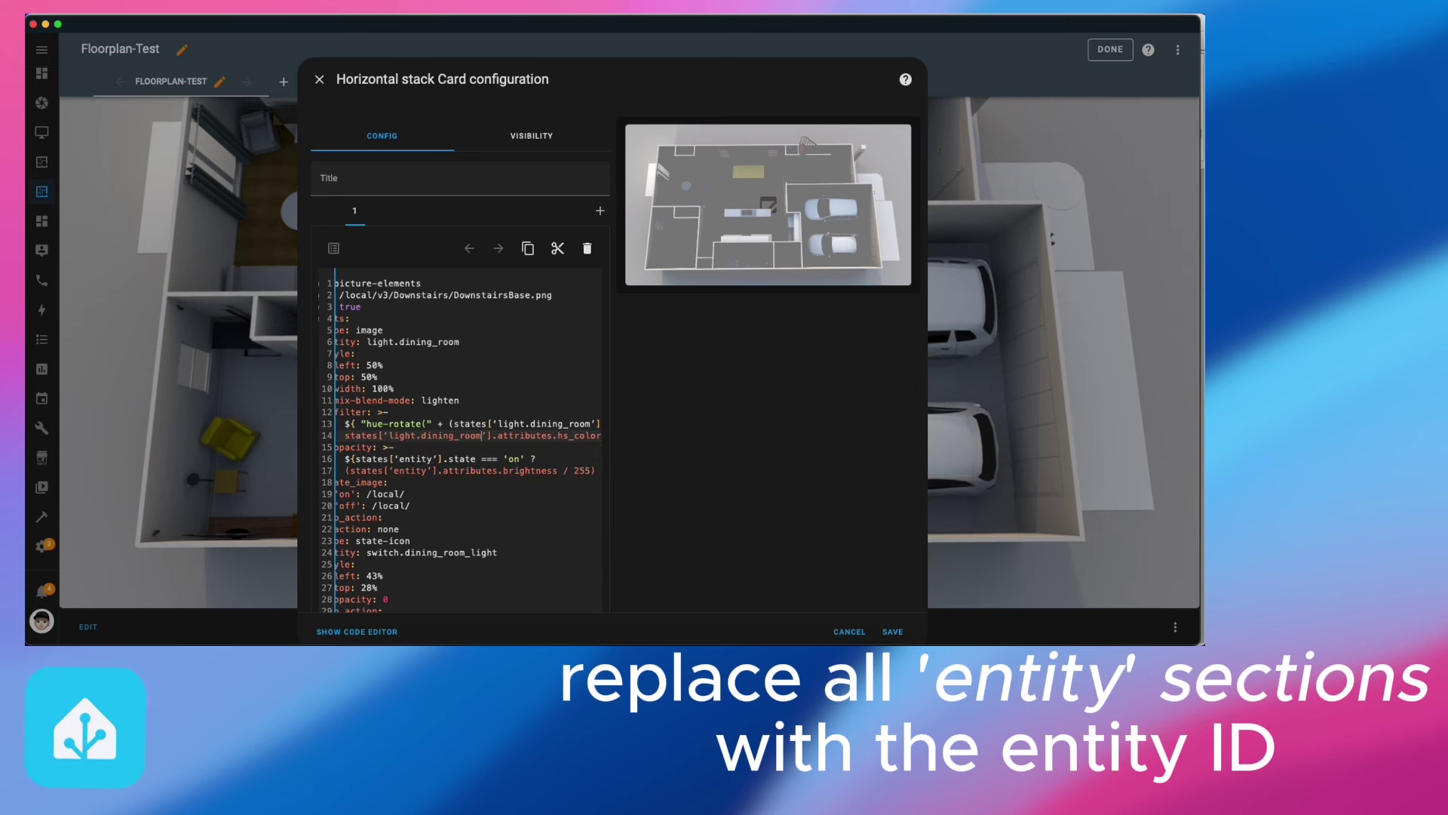
Replace both 'entity' placeholders in the image element's opacity expression with light.dining_room
double_click(416, 459)
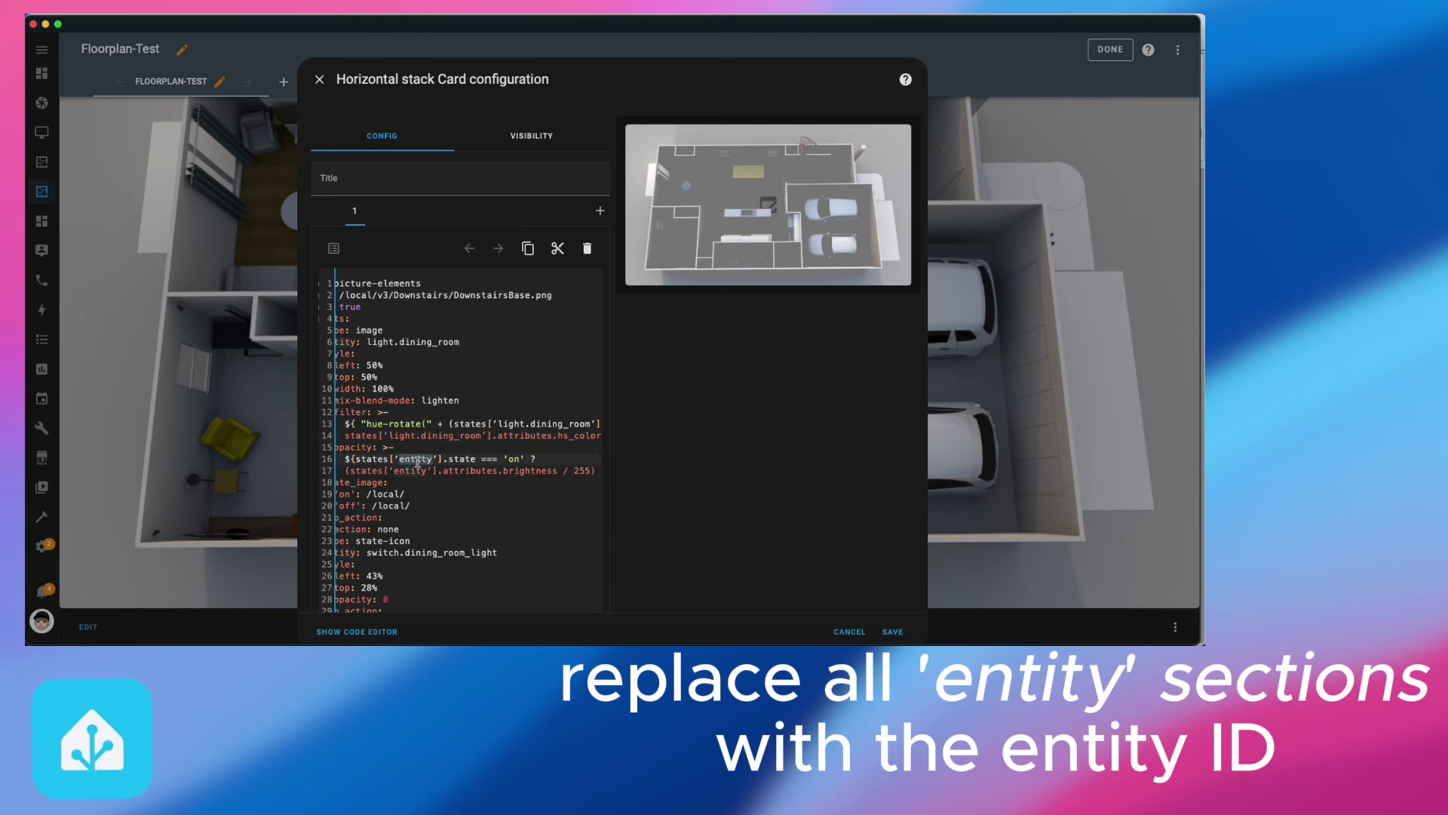
type("light.dining")
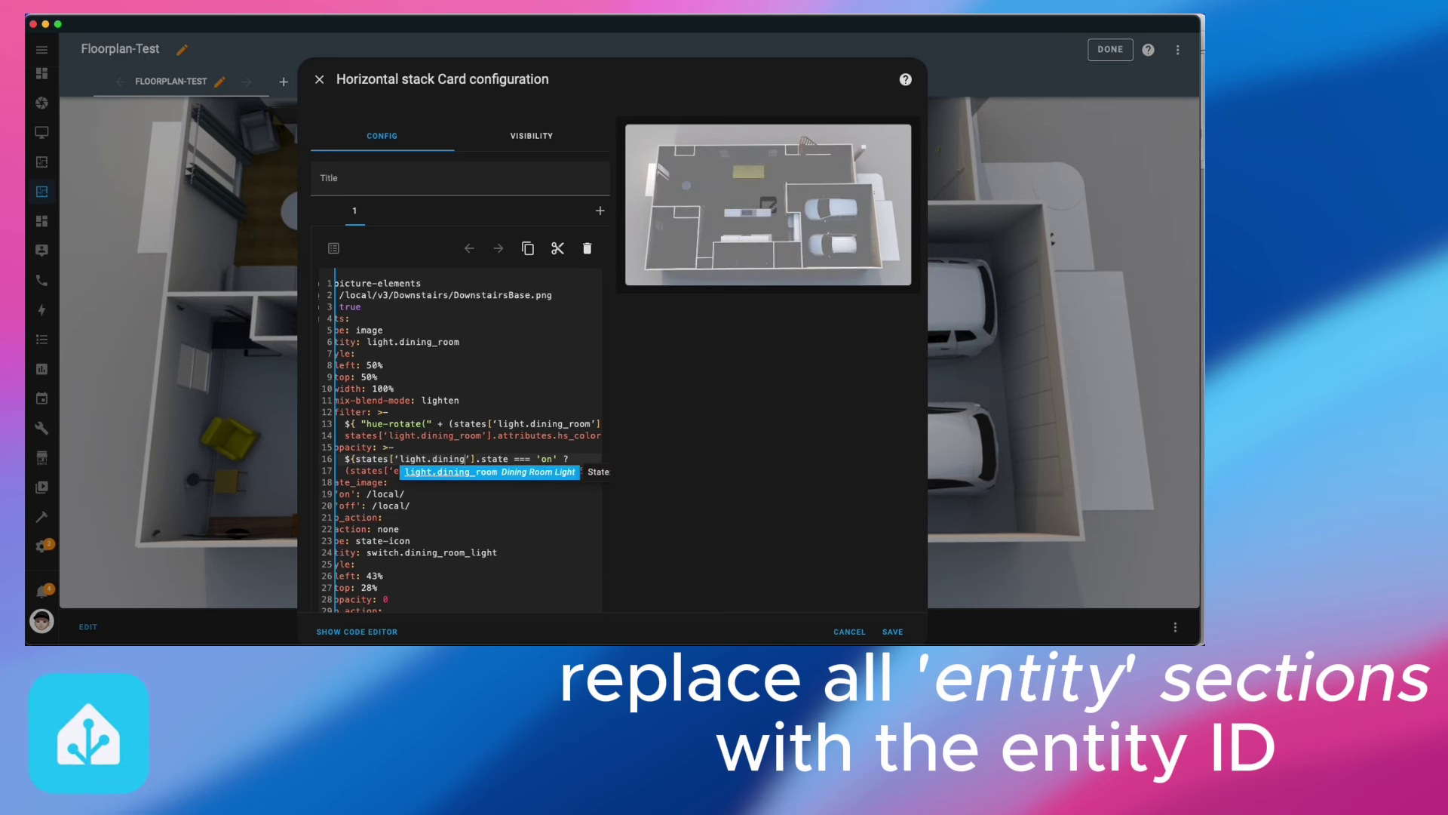
key("Return")
double_click(407, 470)
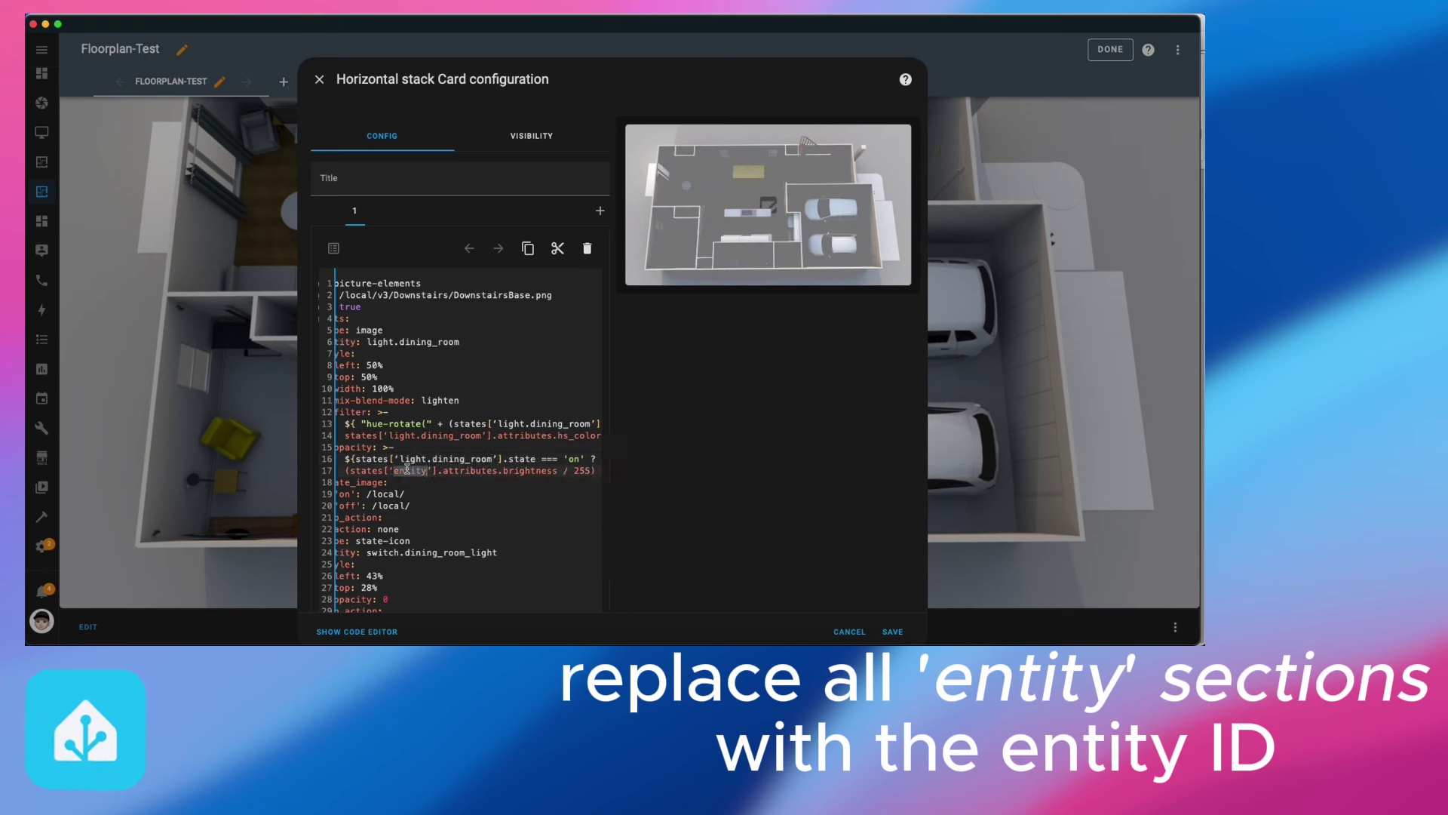
type("light.dining")
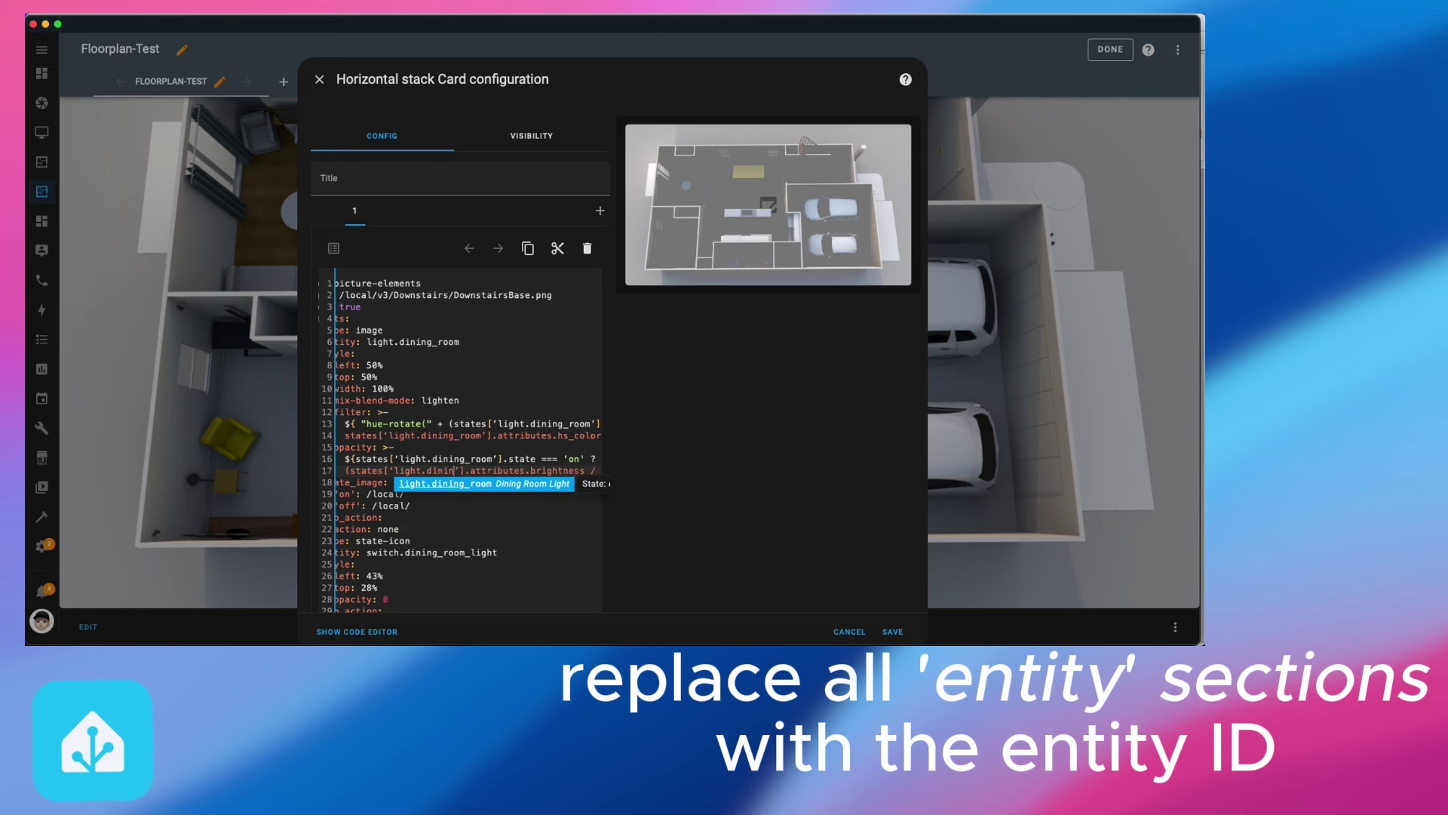
key("Return")
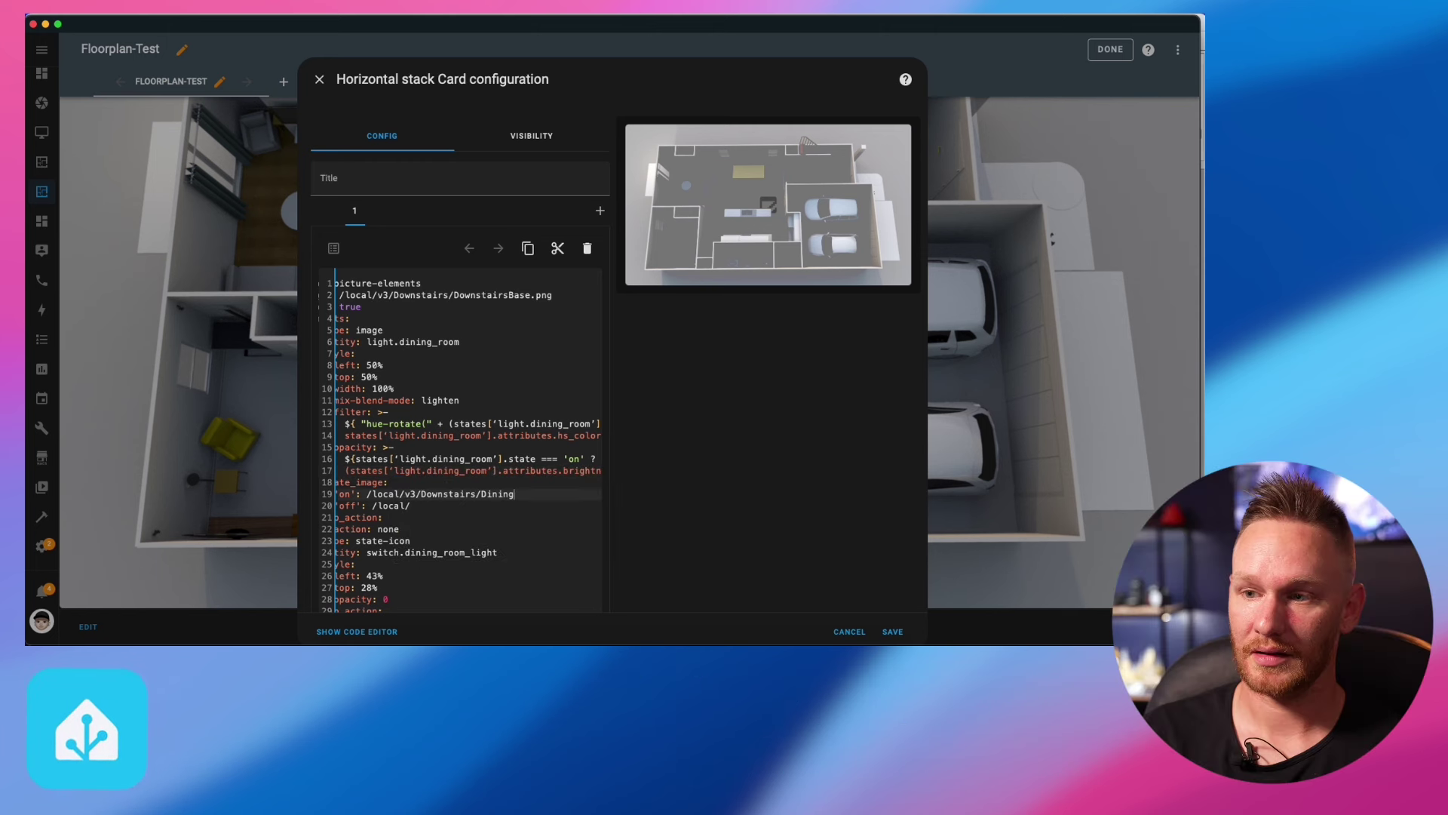
Set the 'on' state image to /local/v3/Downstairs/DiningRoomLight.png and the 'off' image to /local/v3/Downstairs/DownstairsBase.png
type("oomLight")
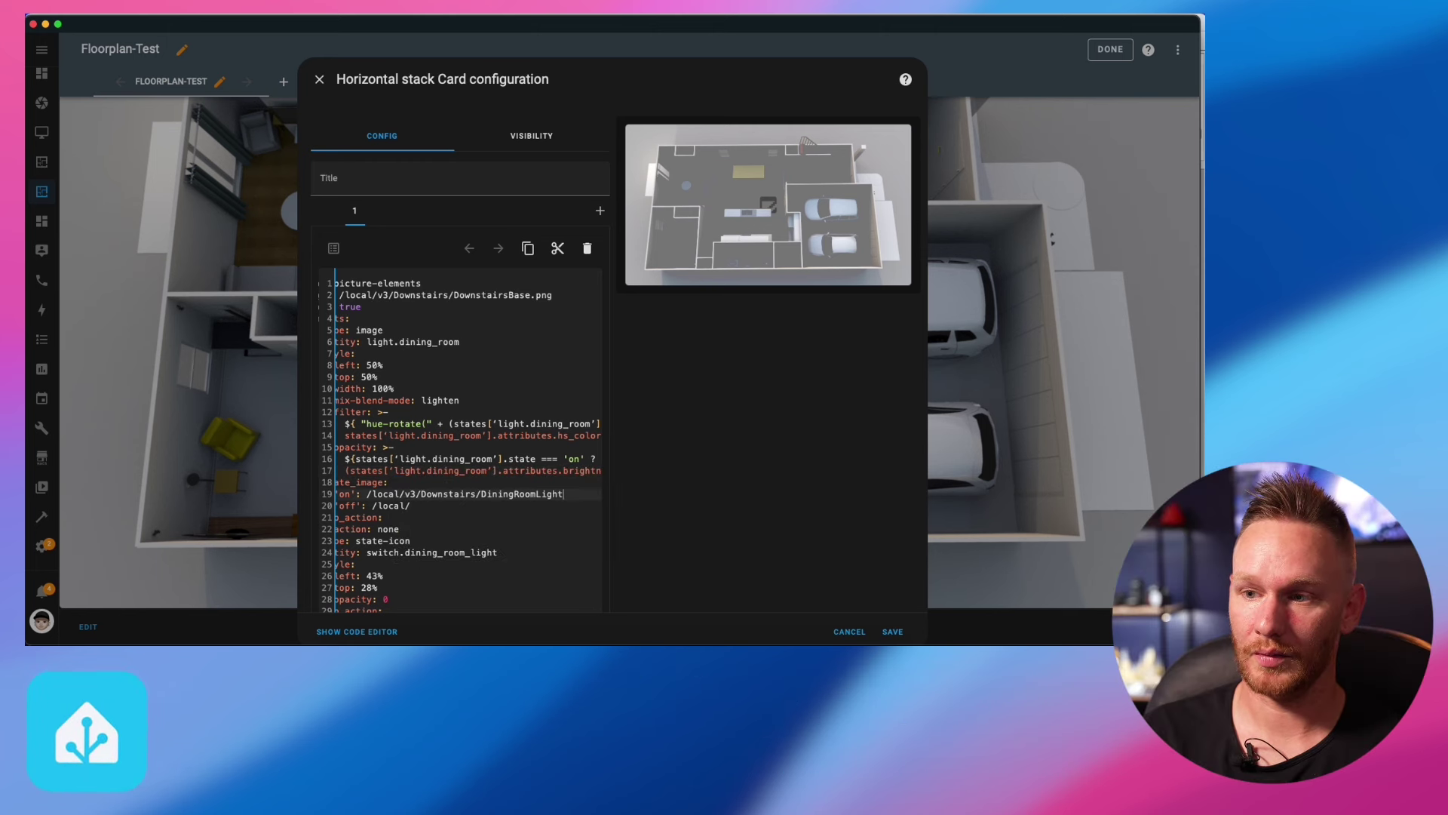
type(".png")
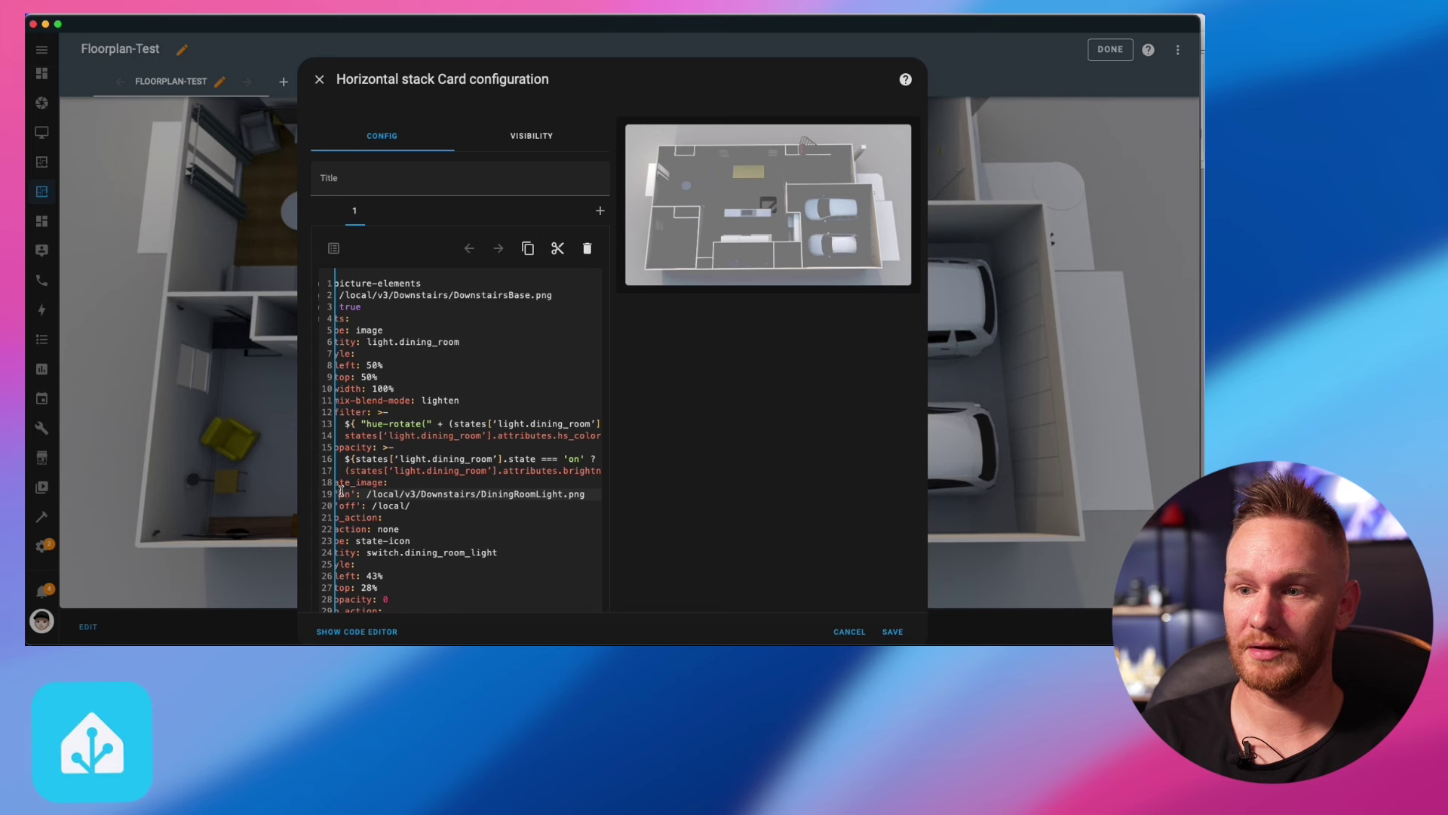
scroll(341, 491, "left", 3)
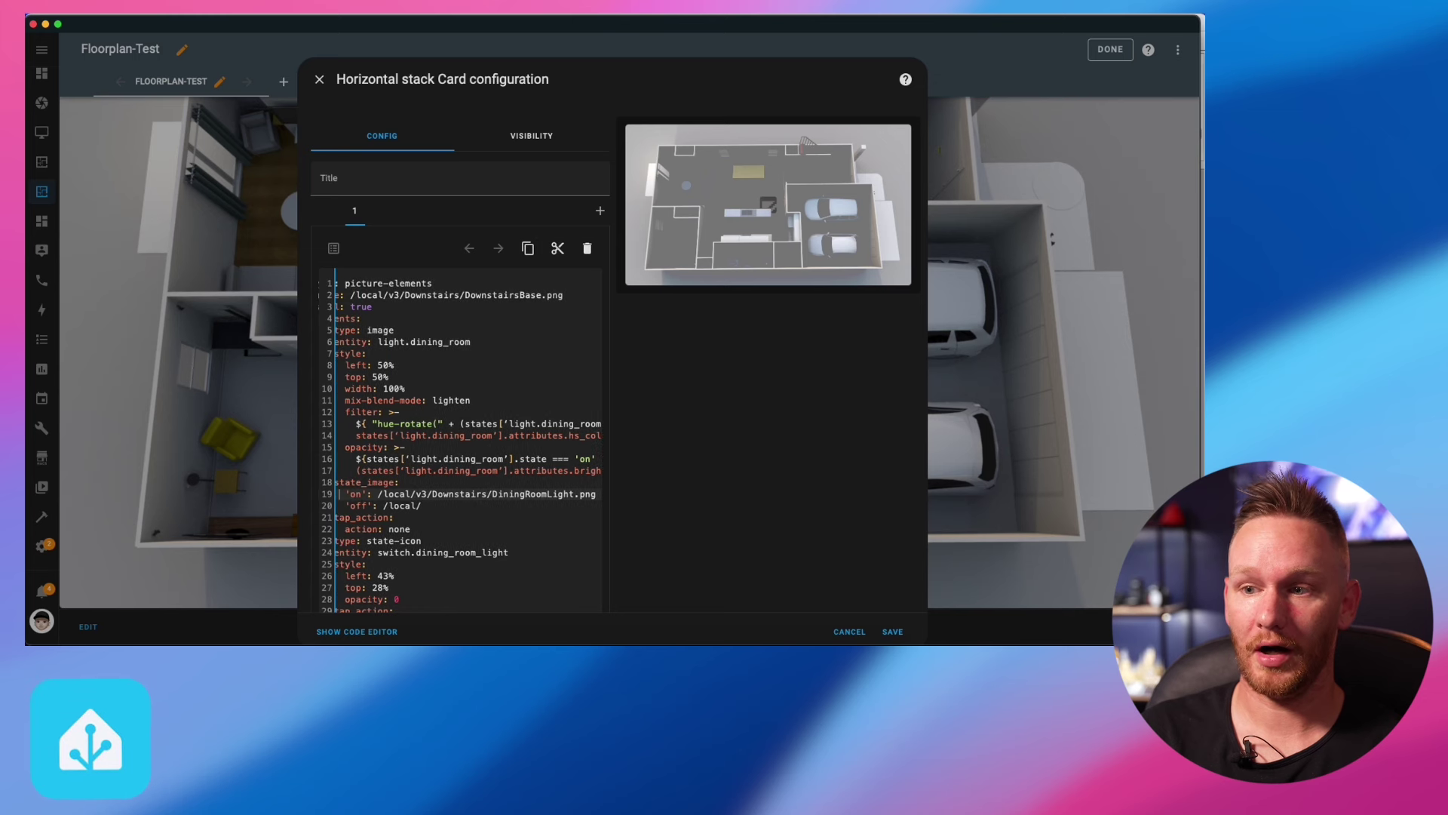
left_click(537, 501)
type("v3/Downstairs/Downstairs")
type("Base.png")
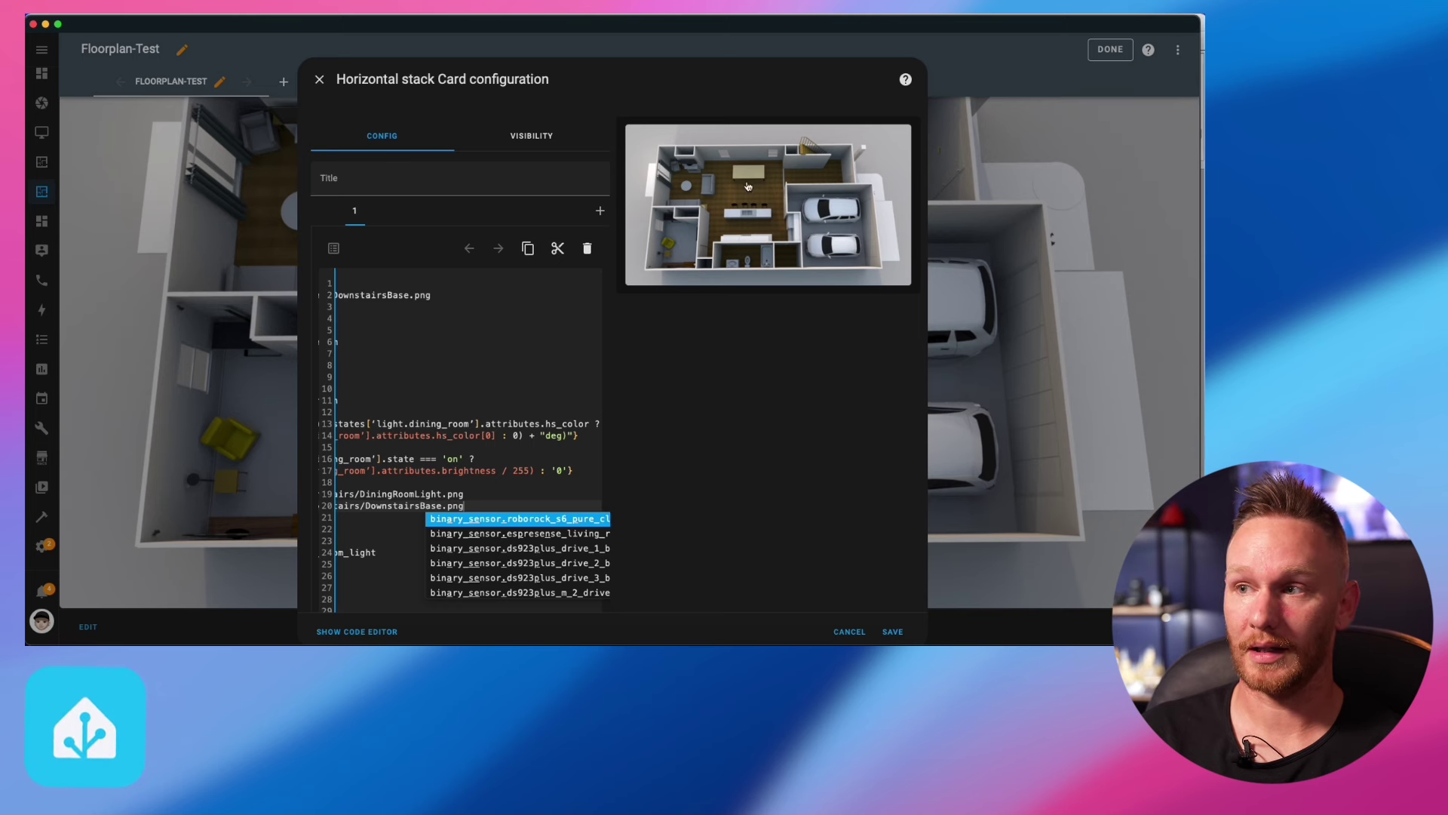
key("Escape")
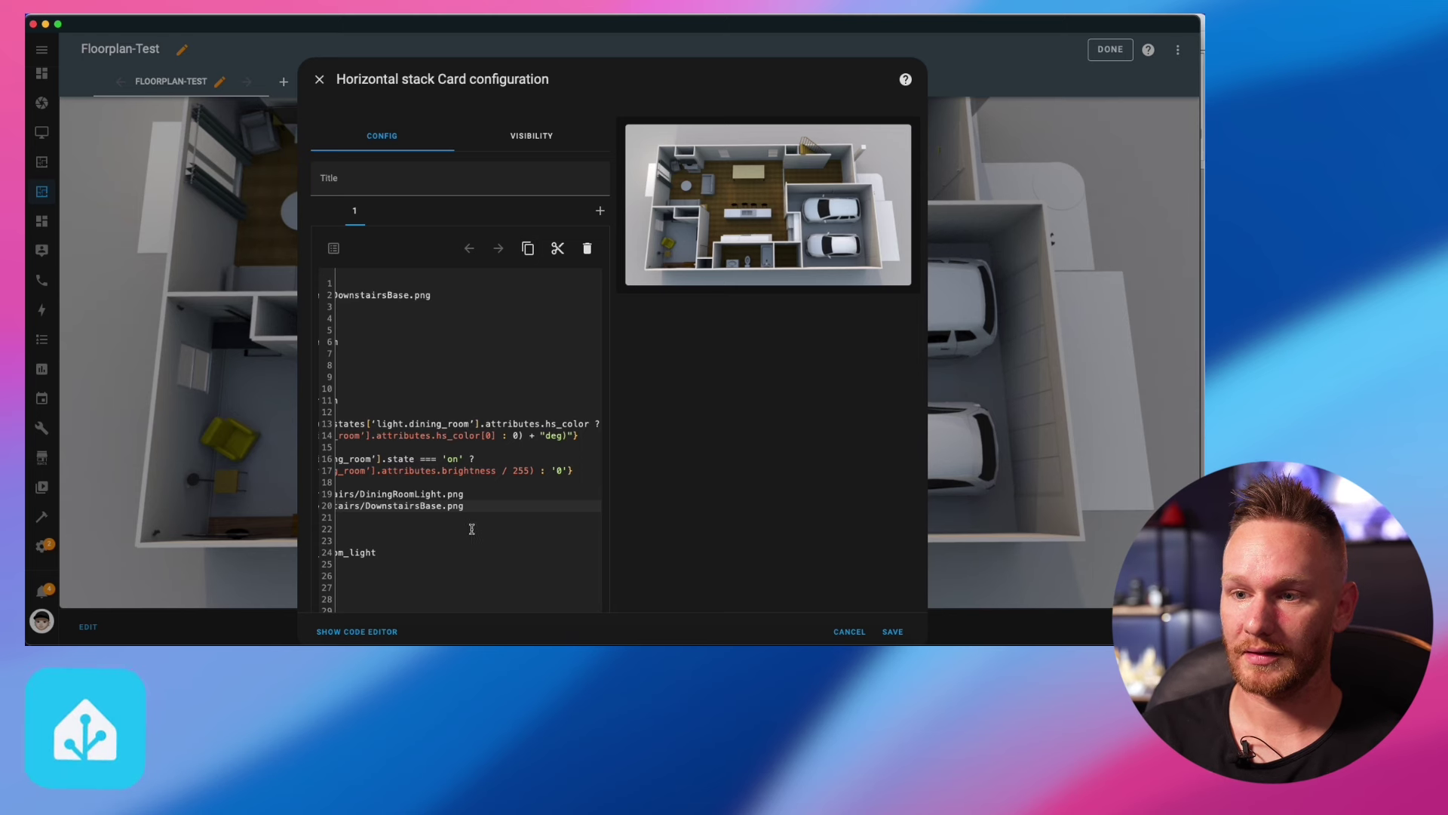
left_click(350, 553)
key("Left")
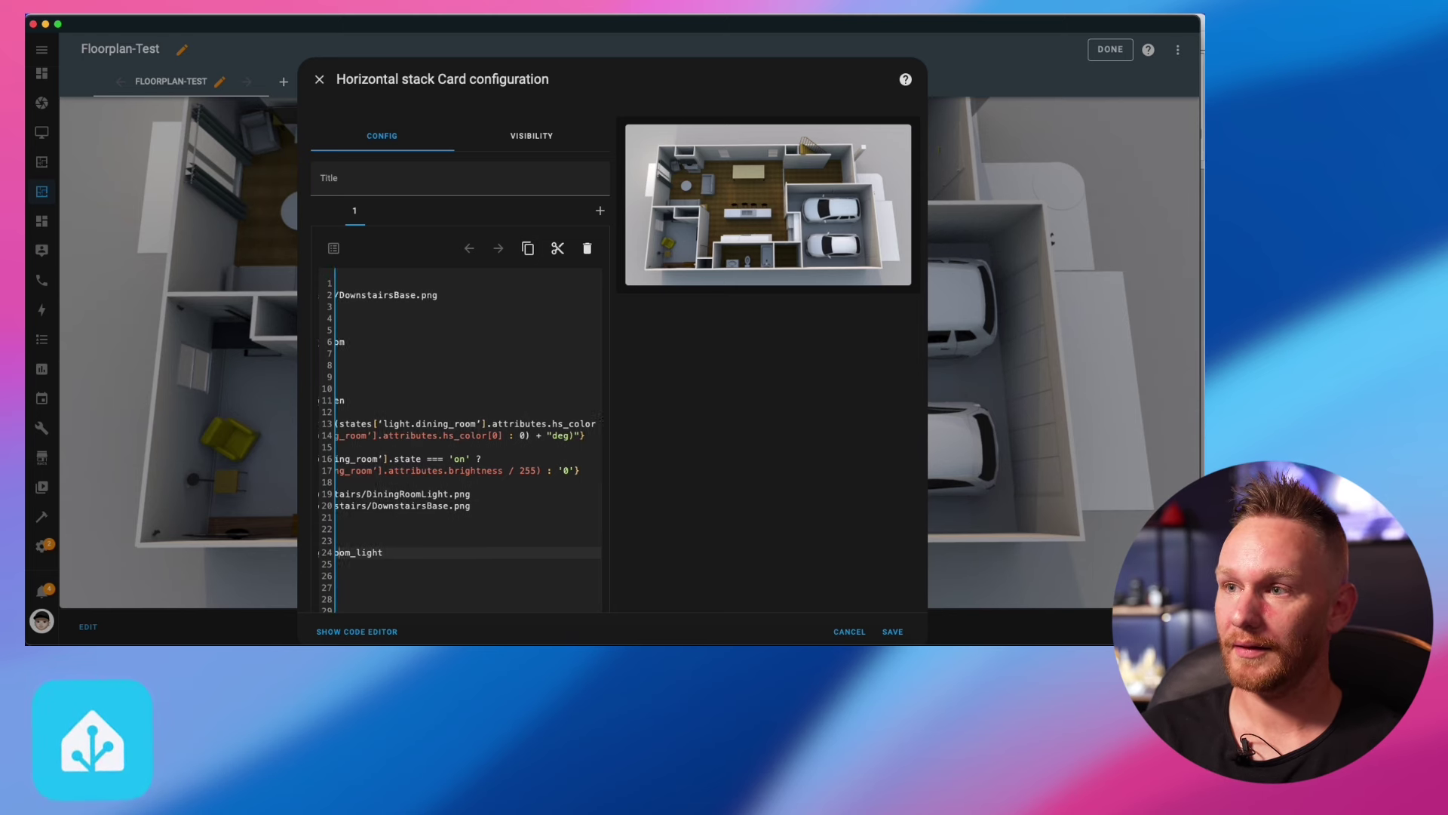
key("Left")
key("Left")
key("Left")
key("Left")
key("Left")
key("Left")
key("Left")
key("Left")
key("Left")
key("Left")
key("Left")
key("Left")
key("Left")
key("Left")
key("Left")
key("Left")
key("Left")
key("Left")
key("Left")
key("Left")
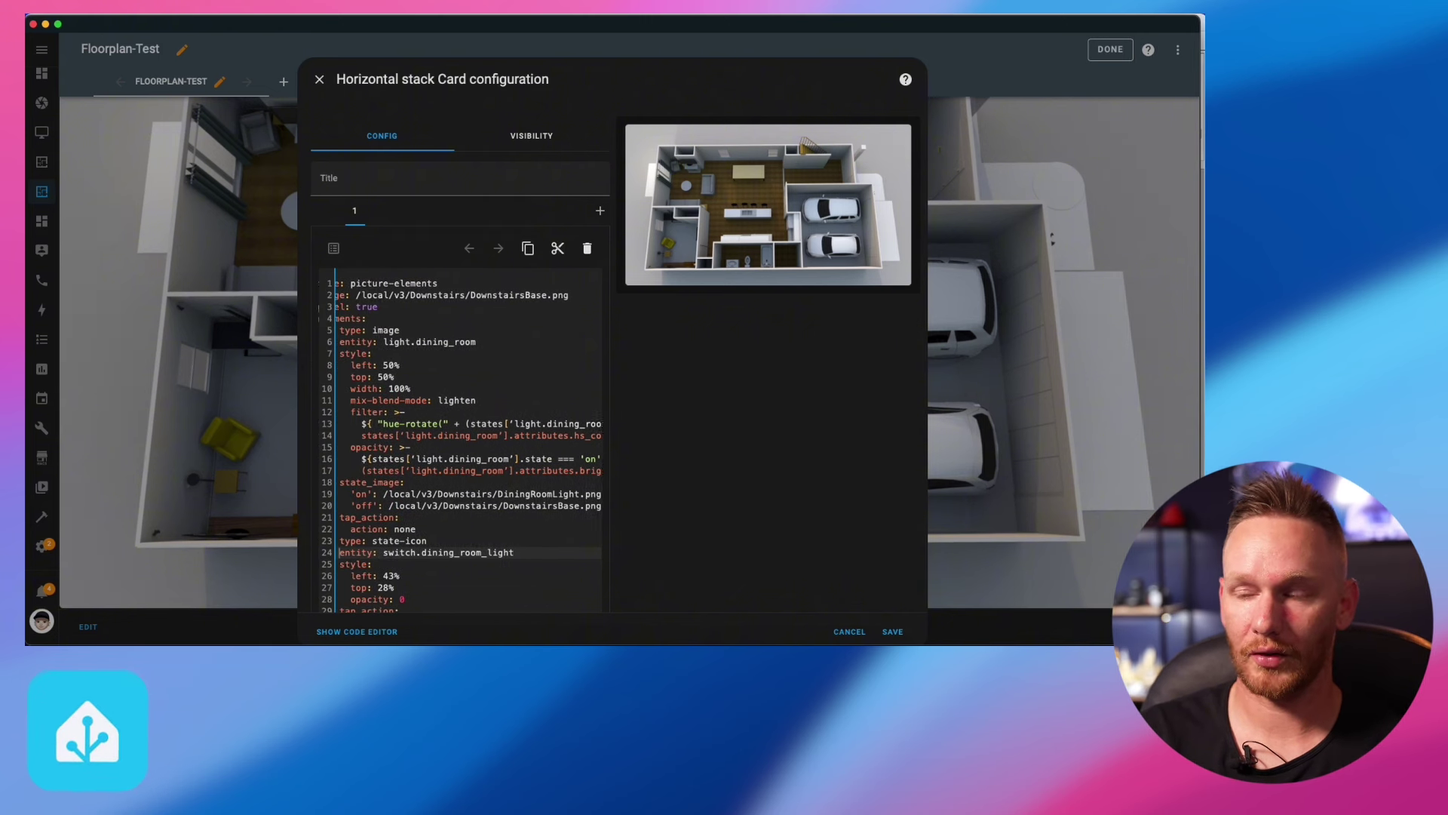
key("Left")
key("Left")
key("Left")
key("Left")
key("Down")
key("Up")
key("Up")
key("Up")
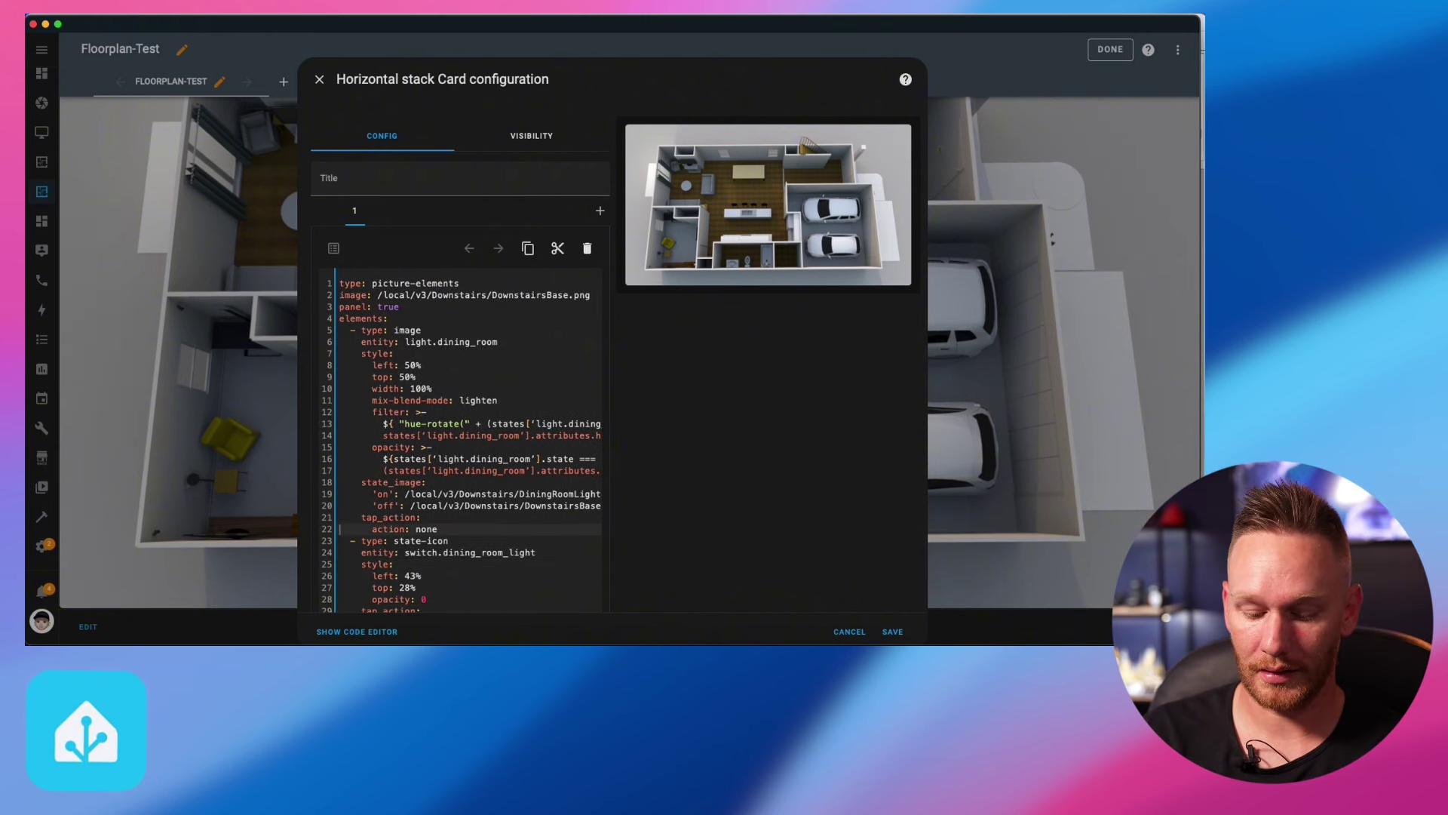
left_click(751, 178)
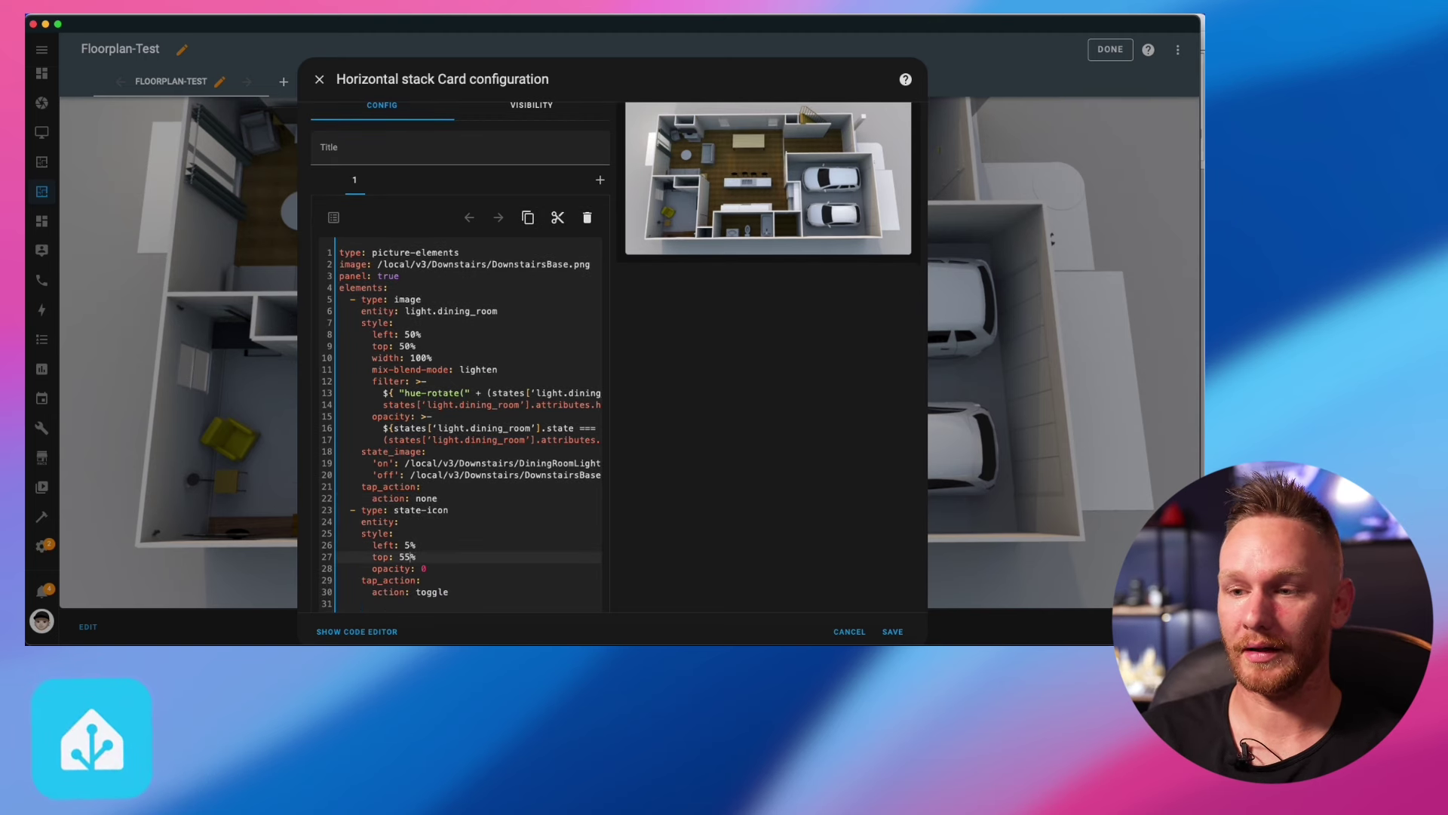
Clear the state-icon element's opacity value and set its entity to light.dining_room
left_click(427, 568)
key("BackSpace")
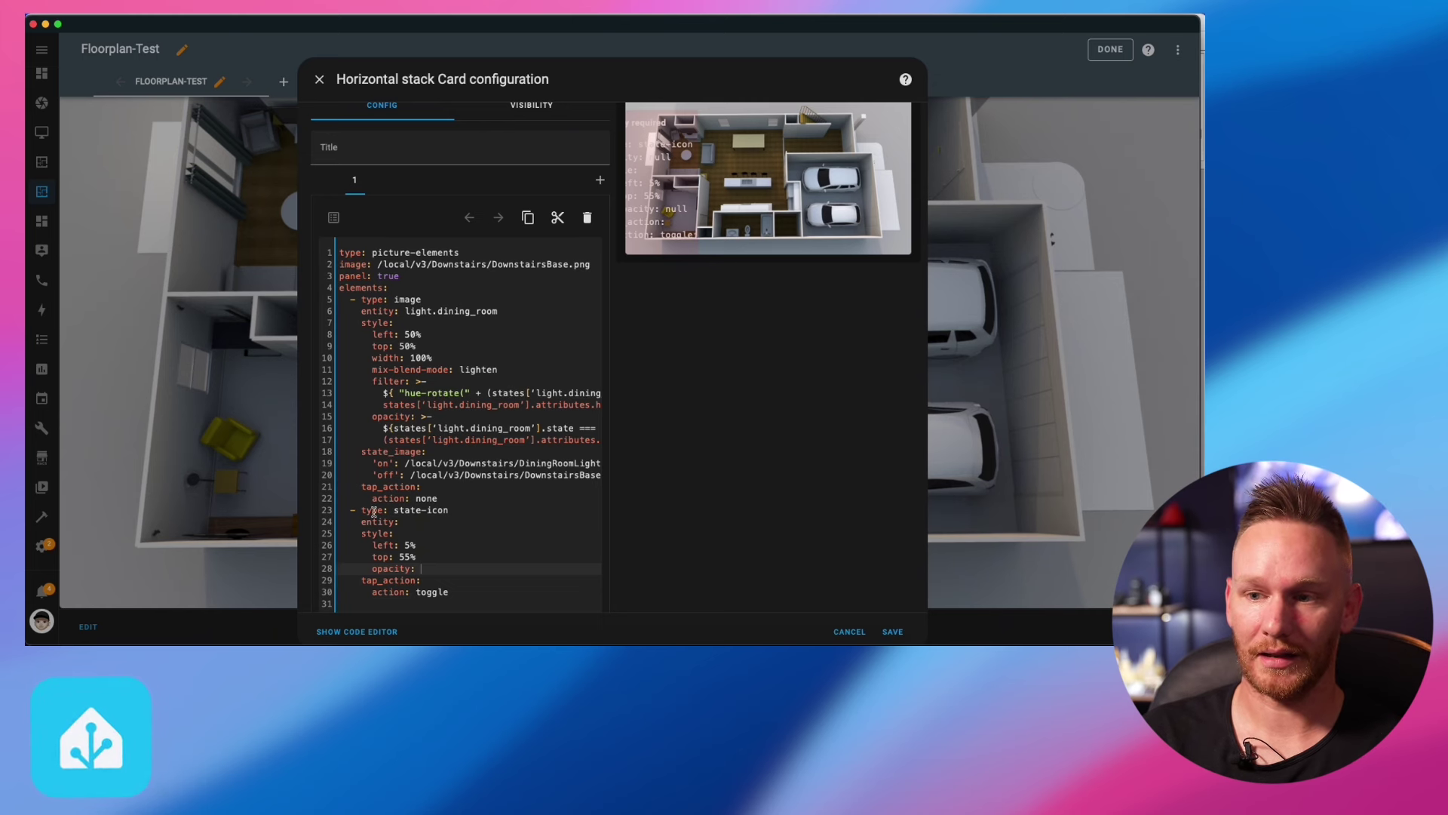
left_click(412, 522)
type("light")
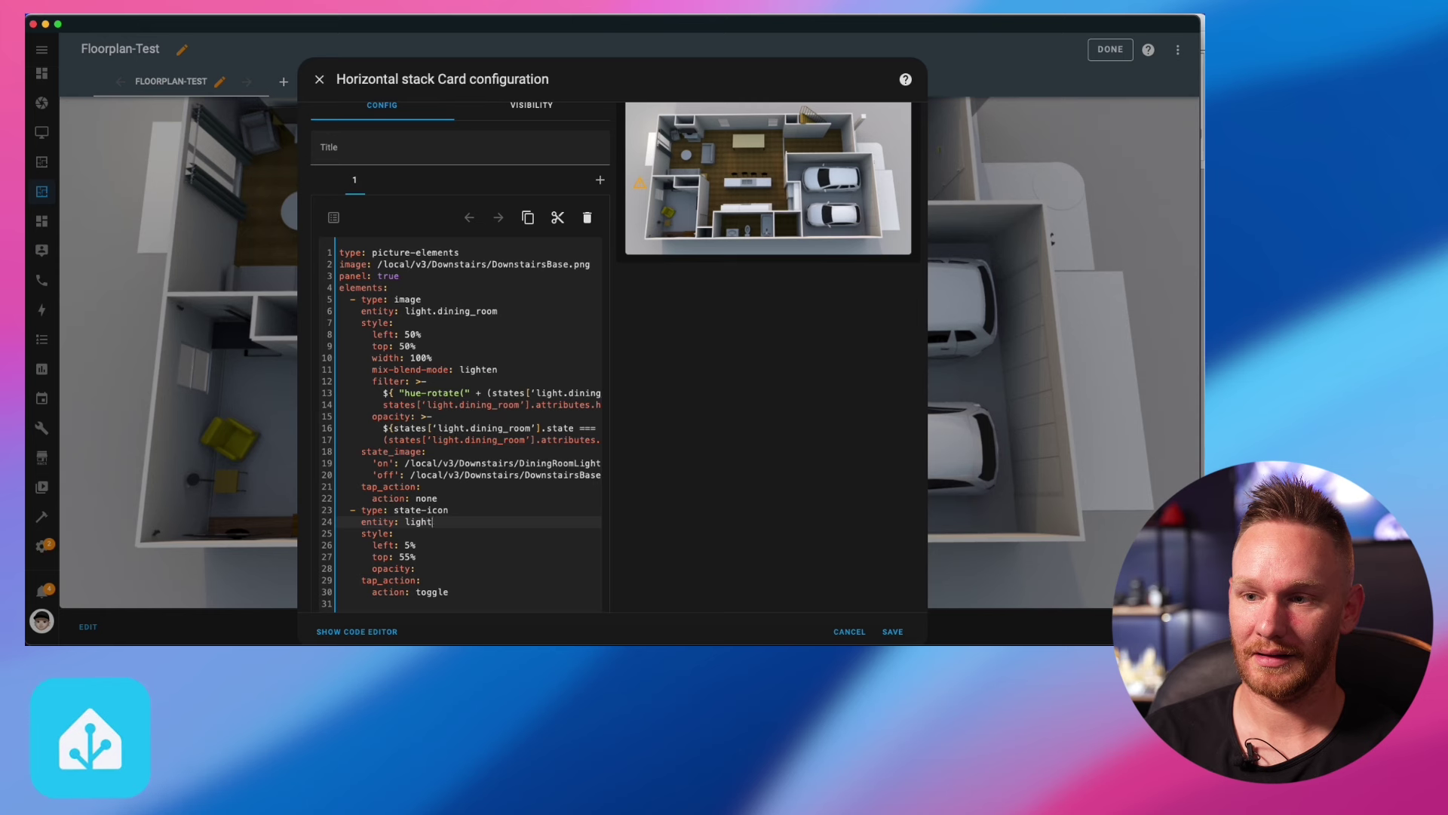
type(".dini")
key("Return")
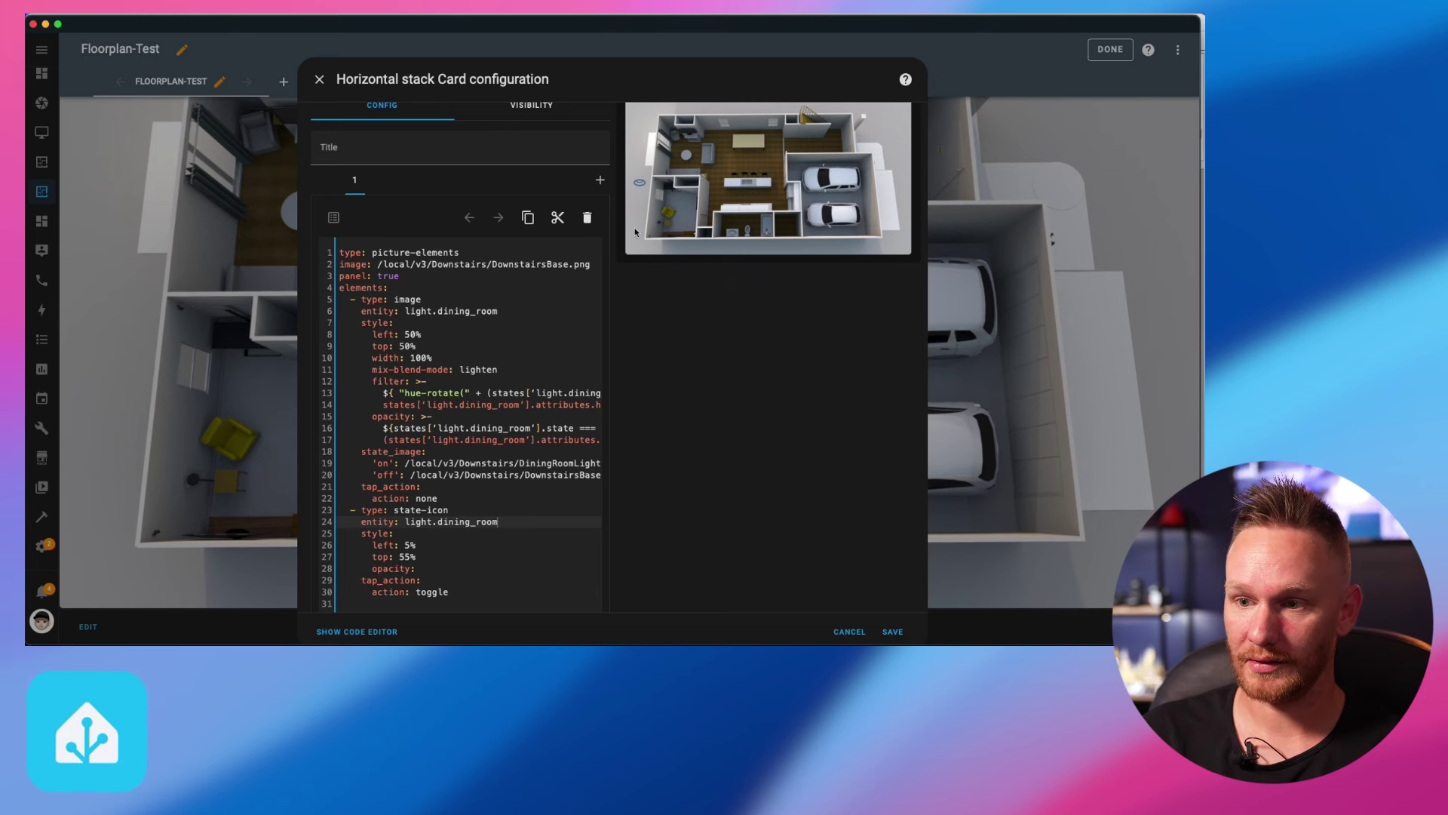
Set the dining room state-icon's left position to 43%
left_click(411, 545)
type("5")
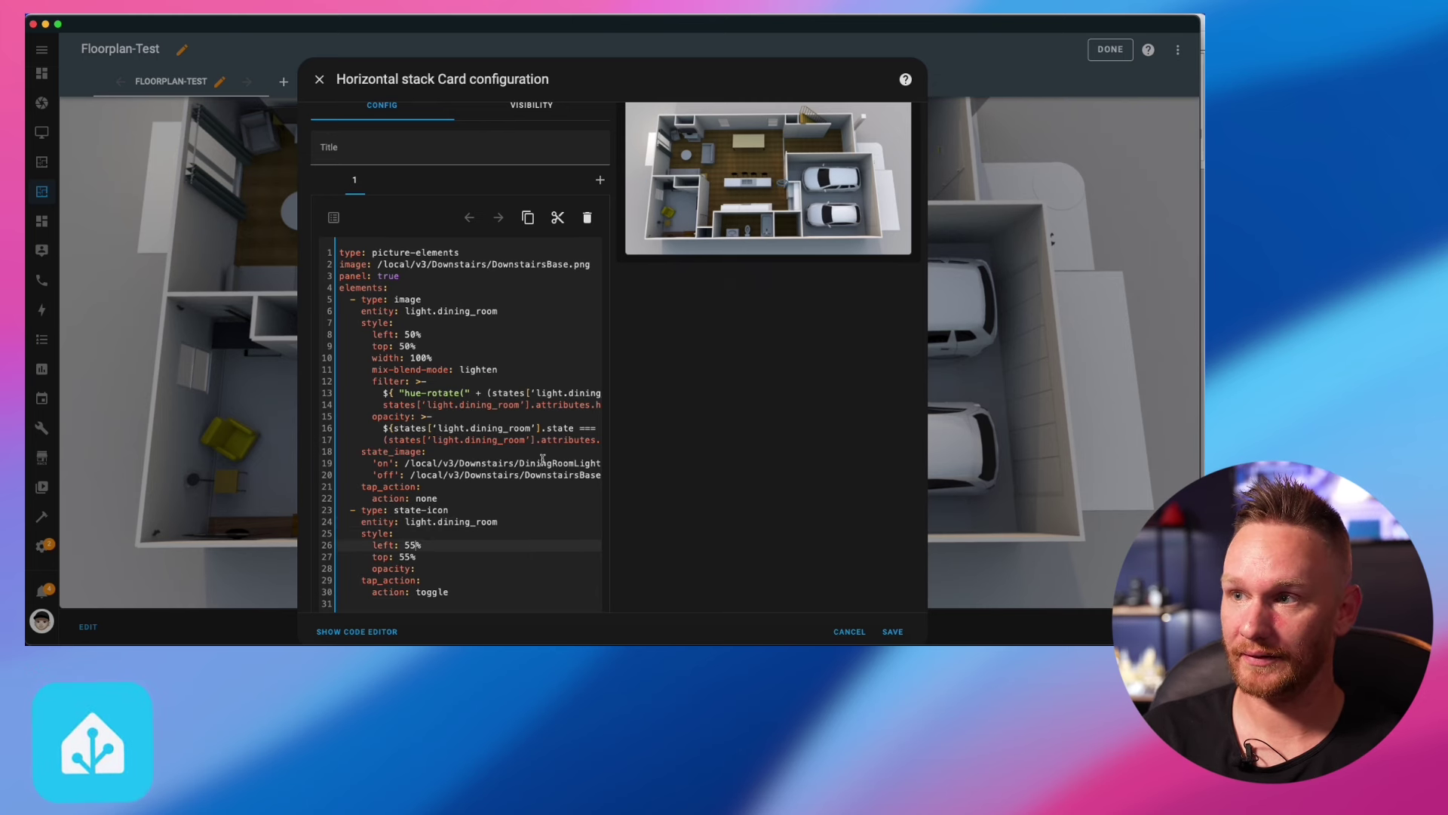
key("BackSpace")
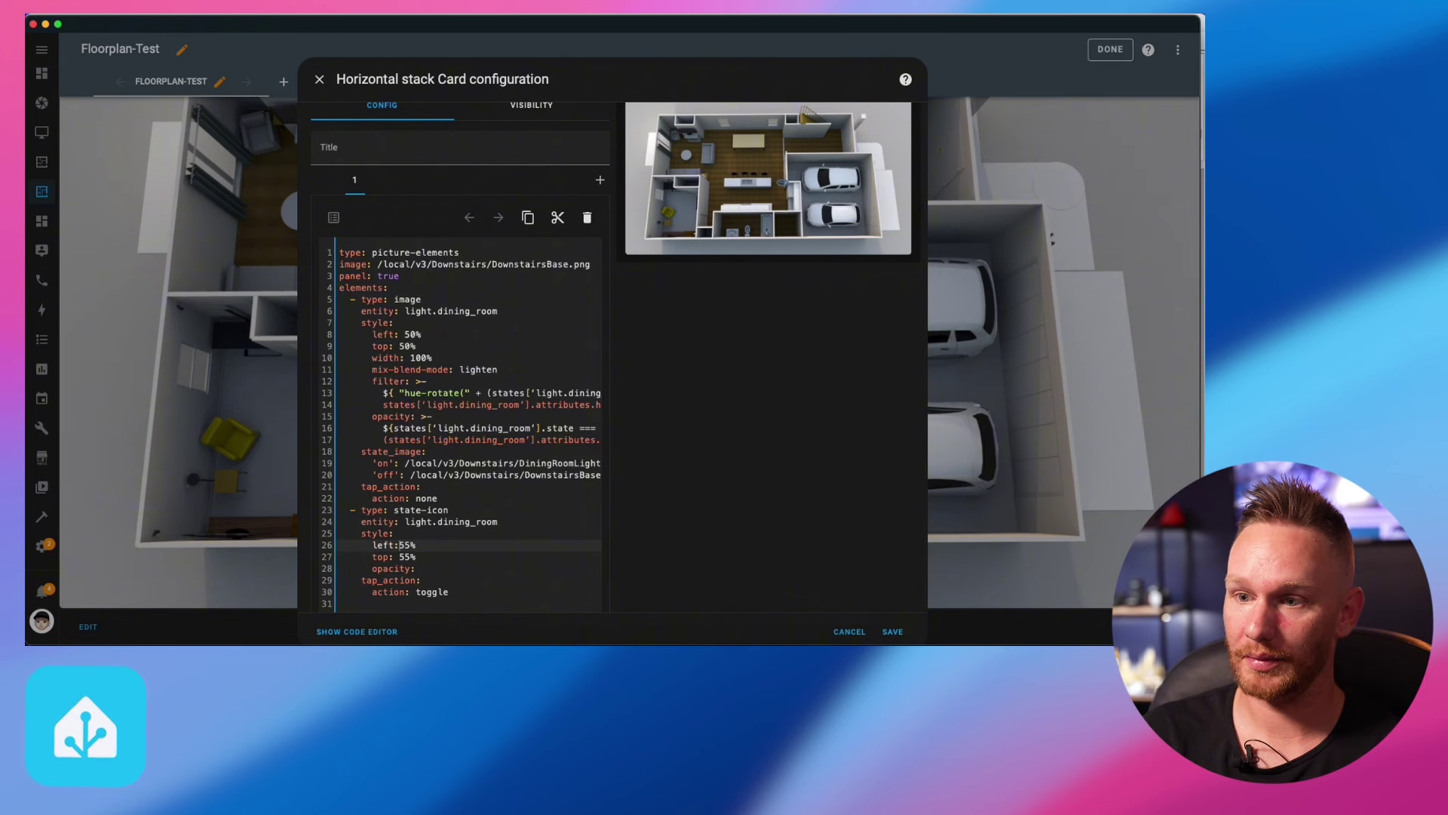
type("5")
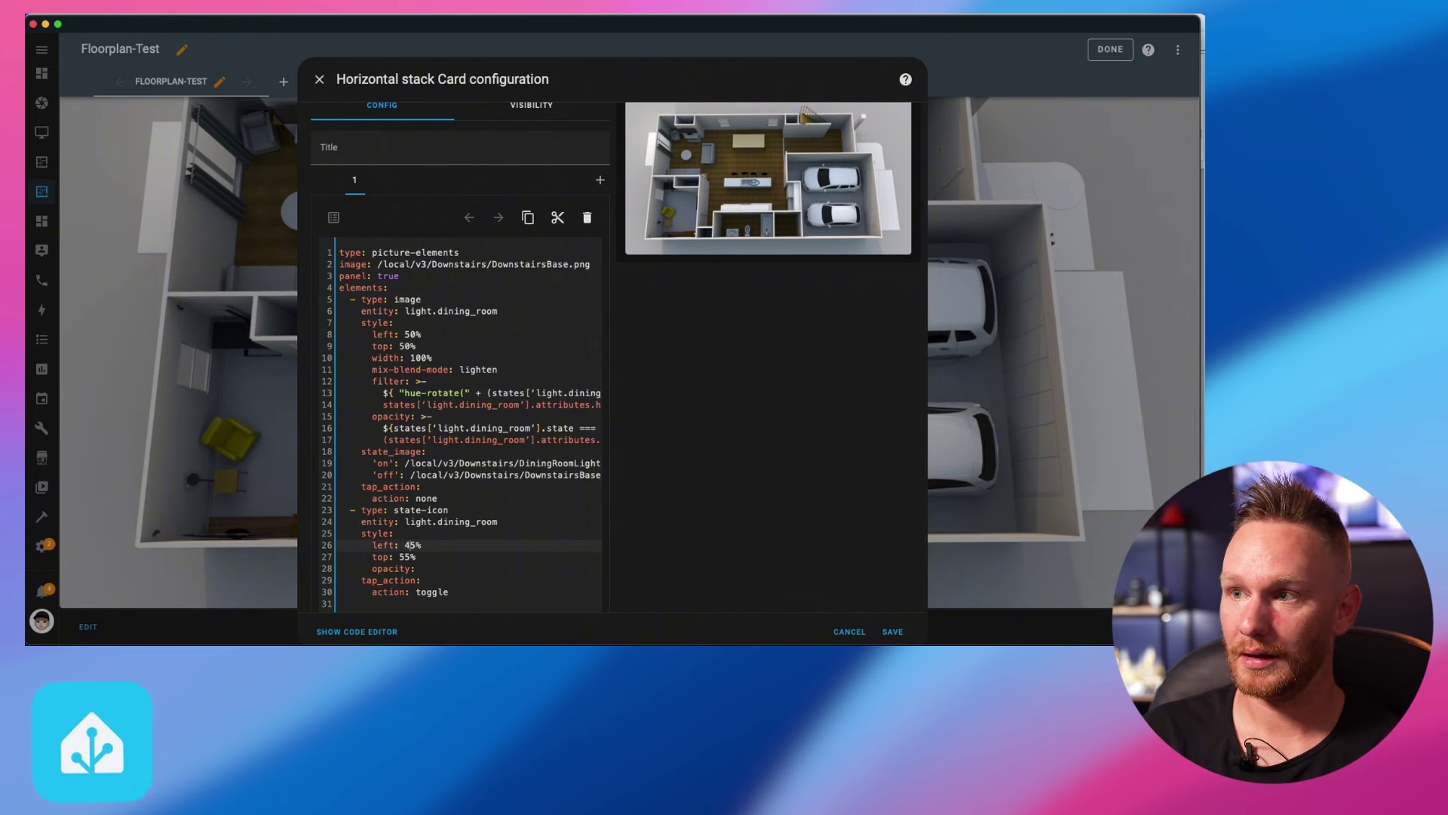
key("BackSpace")
type("3")
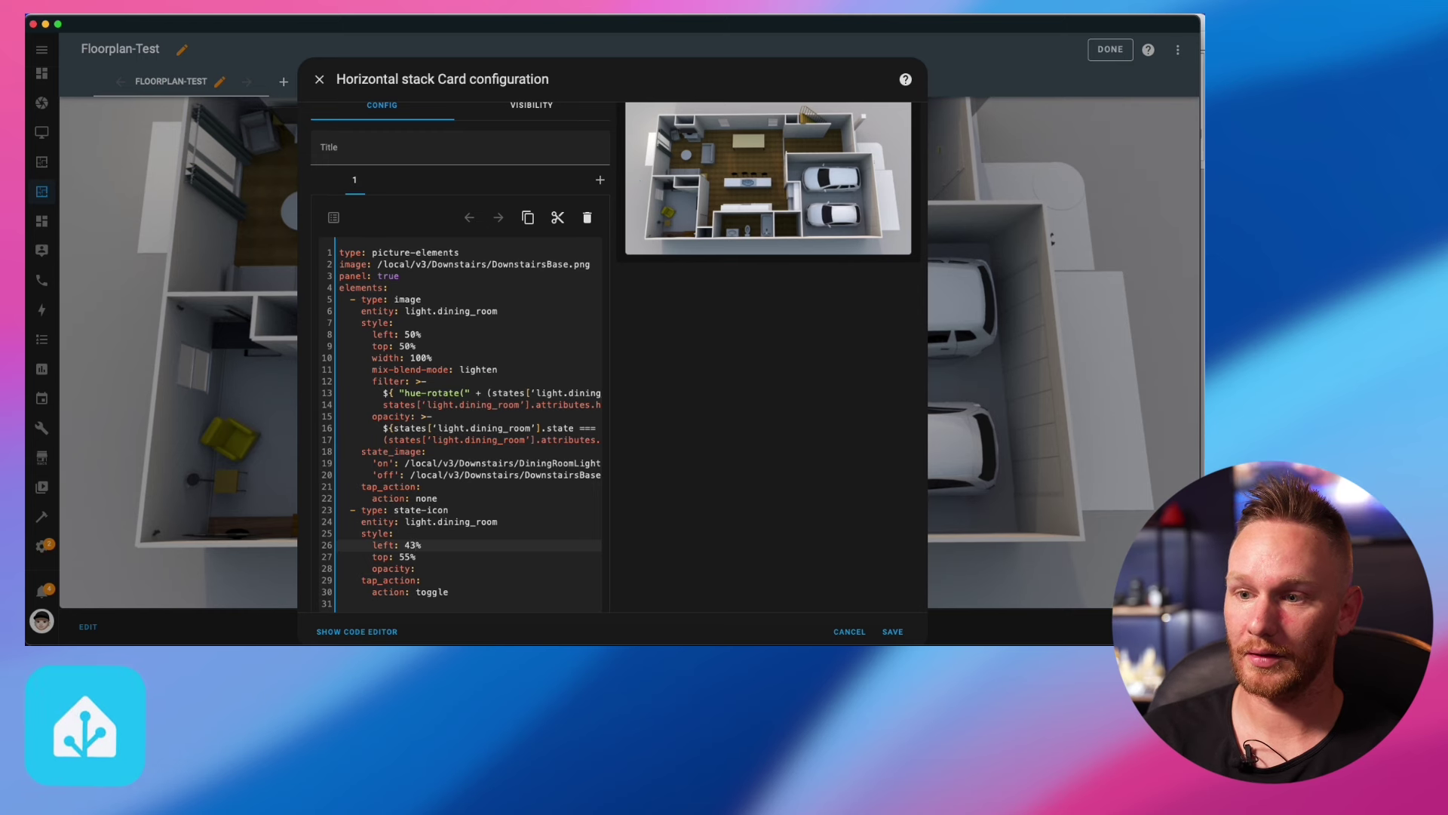
Set the dining room state-icon's top position to 29% and test its toggle on and off in the preview
left_click(405, 557)
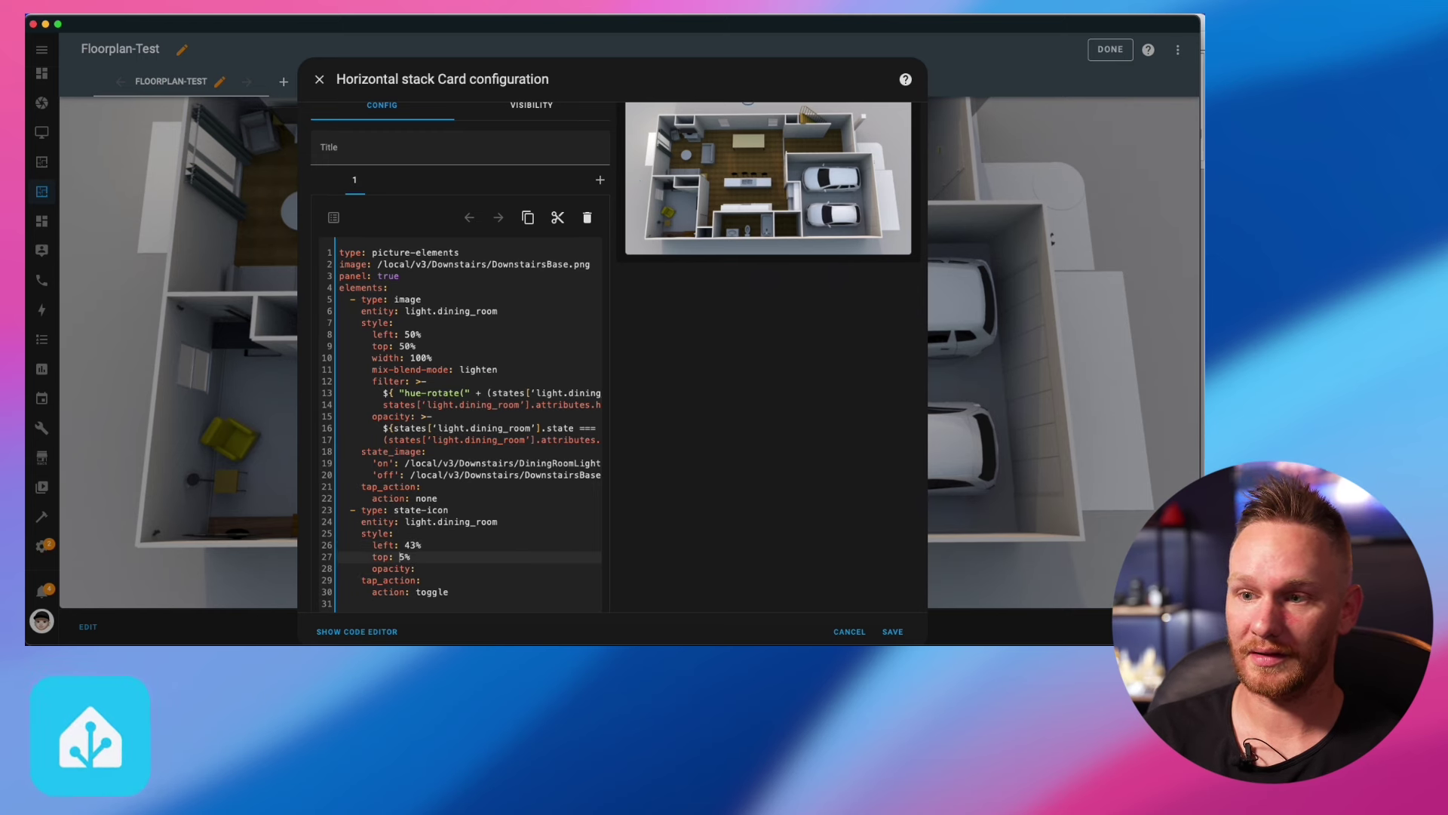
type("1")
key("BackSpace")
type("2")
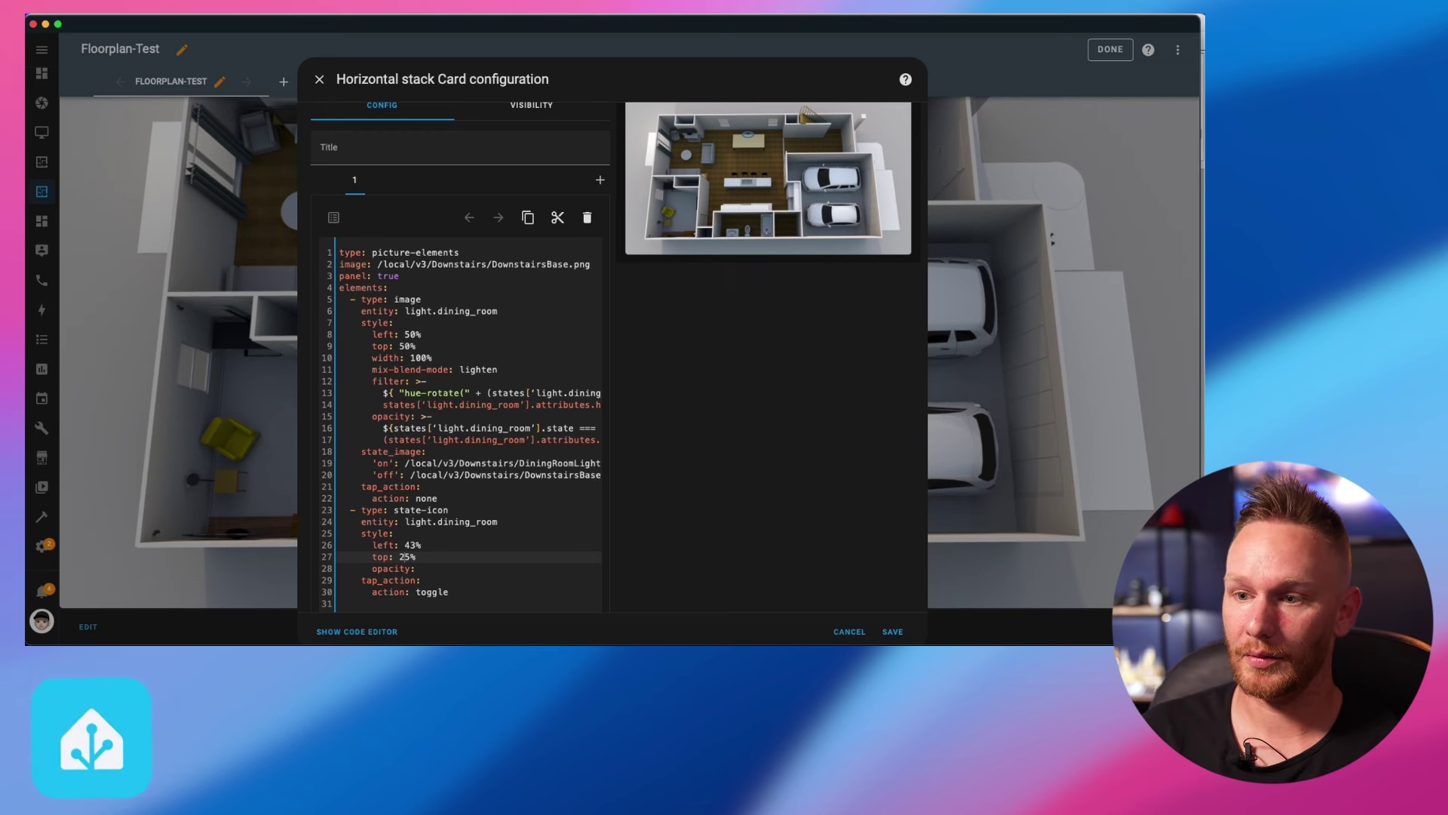
key("BackSpace")
key("Delete")
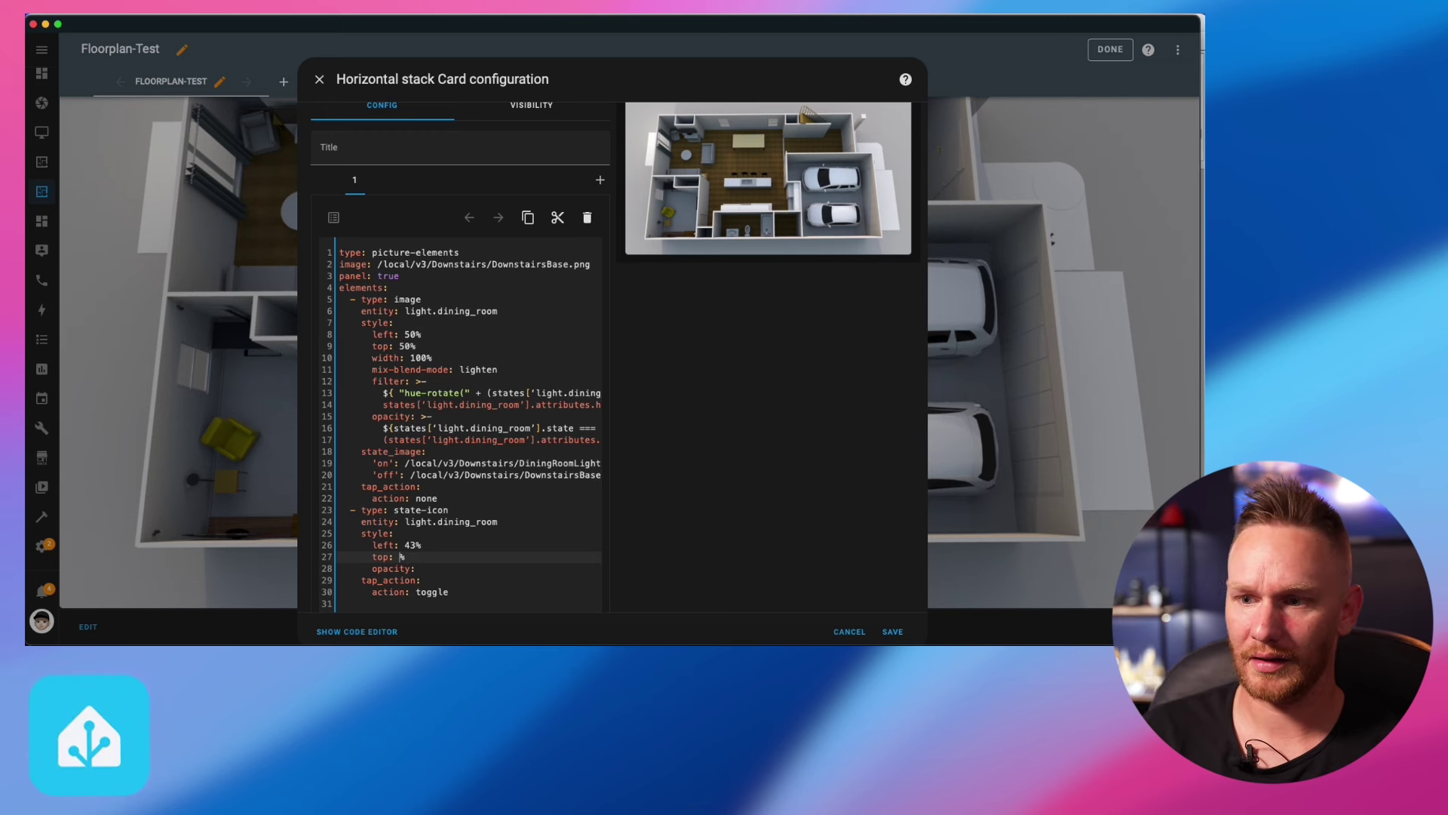
type("30")
key("BackSpace")
key("BackSpace")
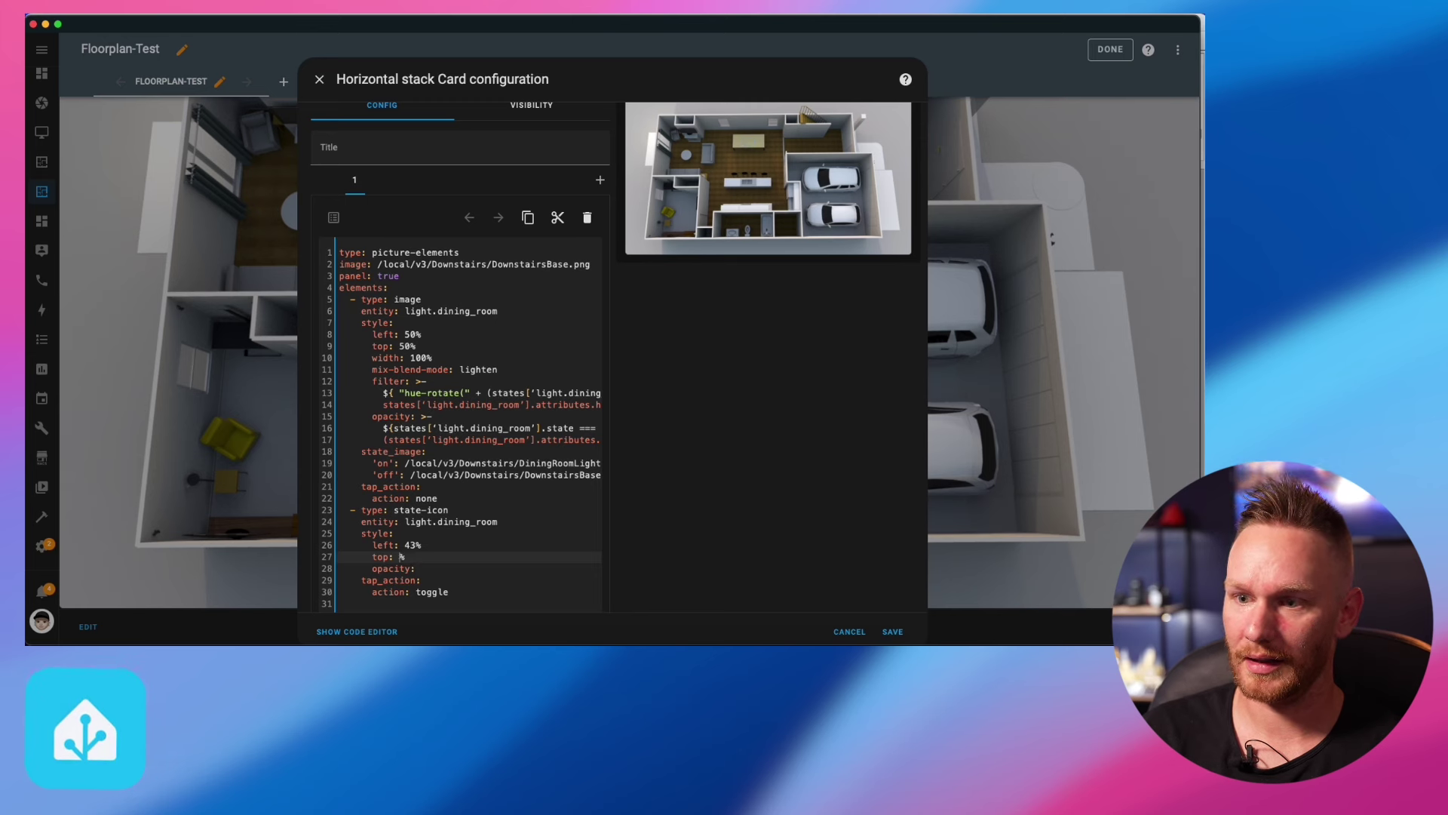
type("19")
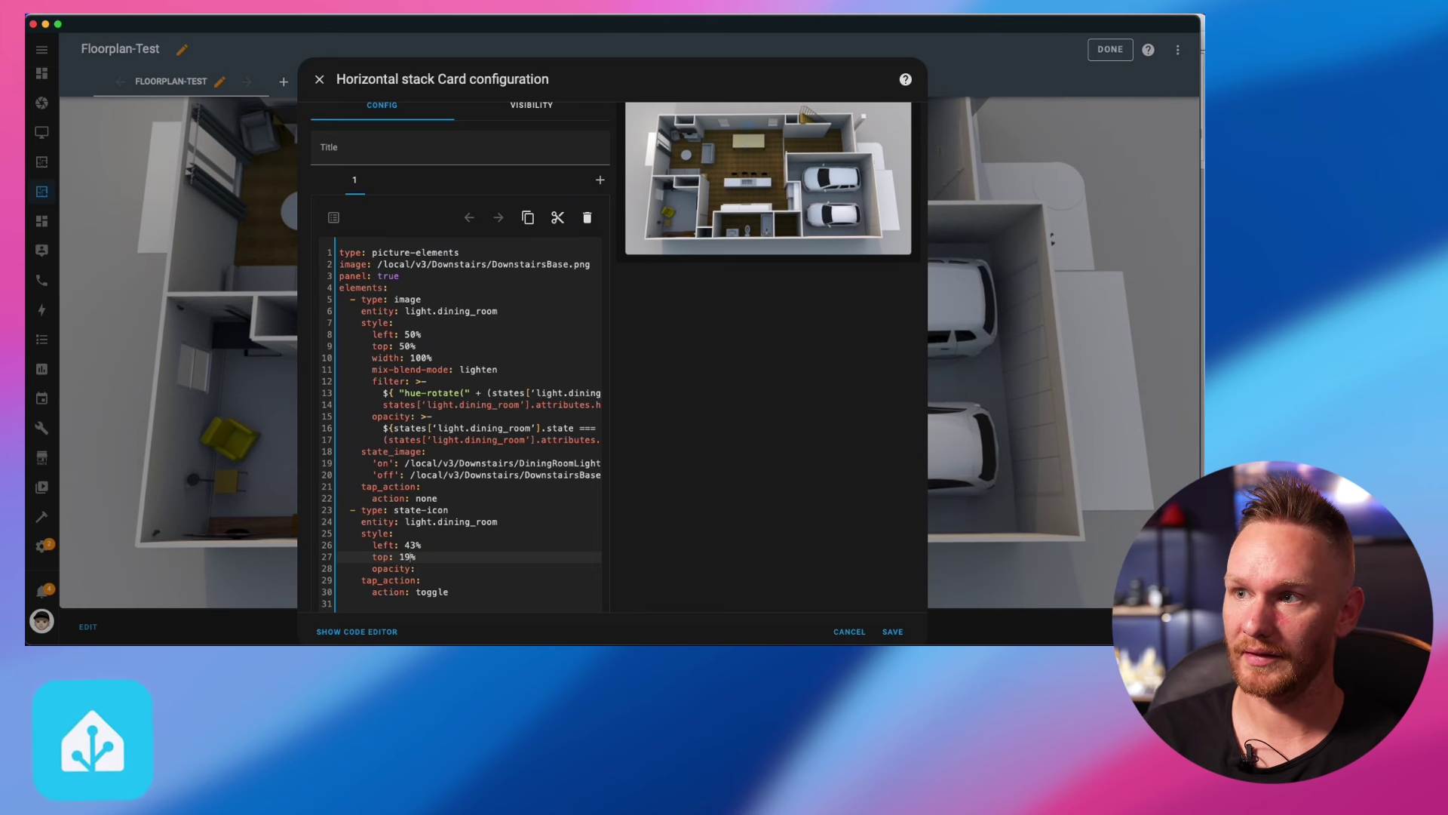
key("BackSpace")
key("BackSpace")
type("29")
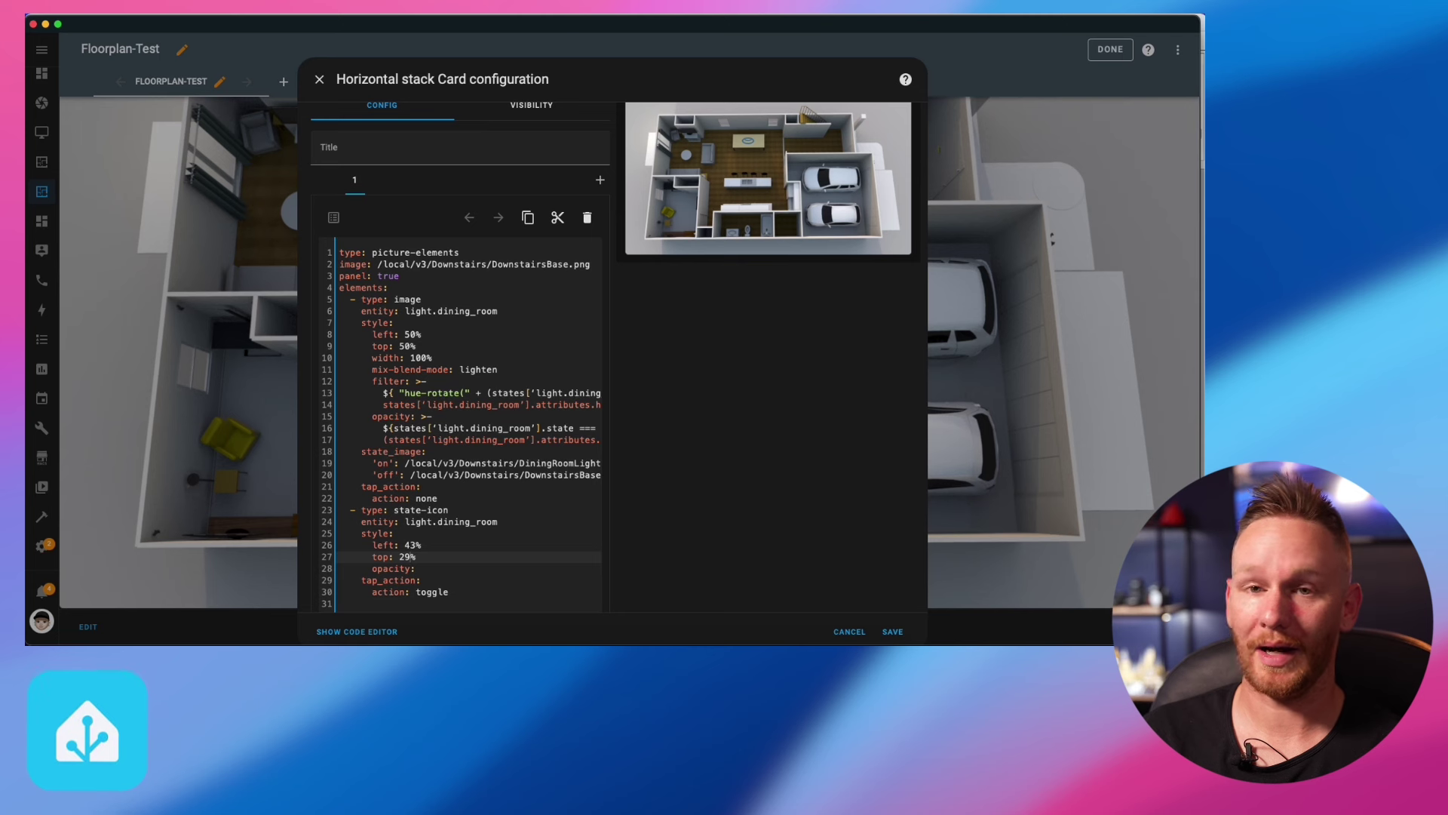
left_click(749, 145)
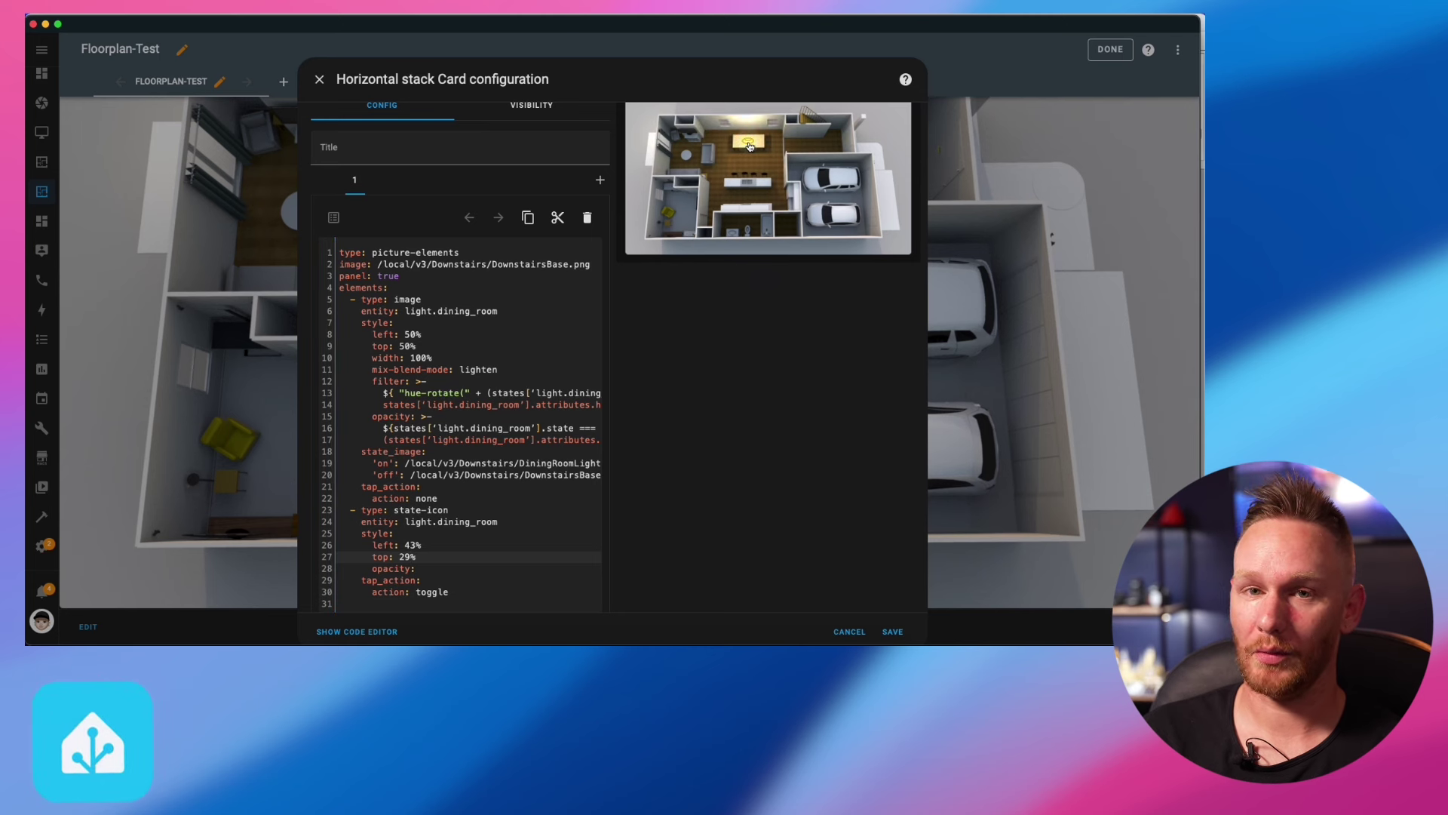
left_click(749, 145)
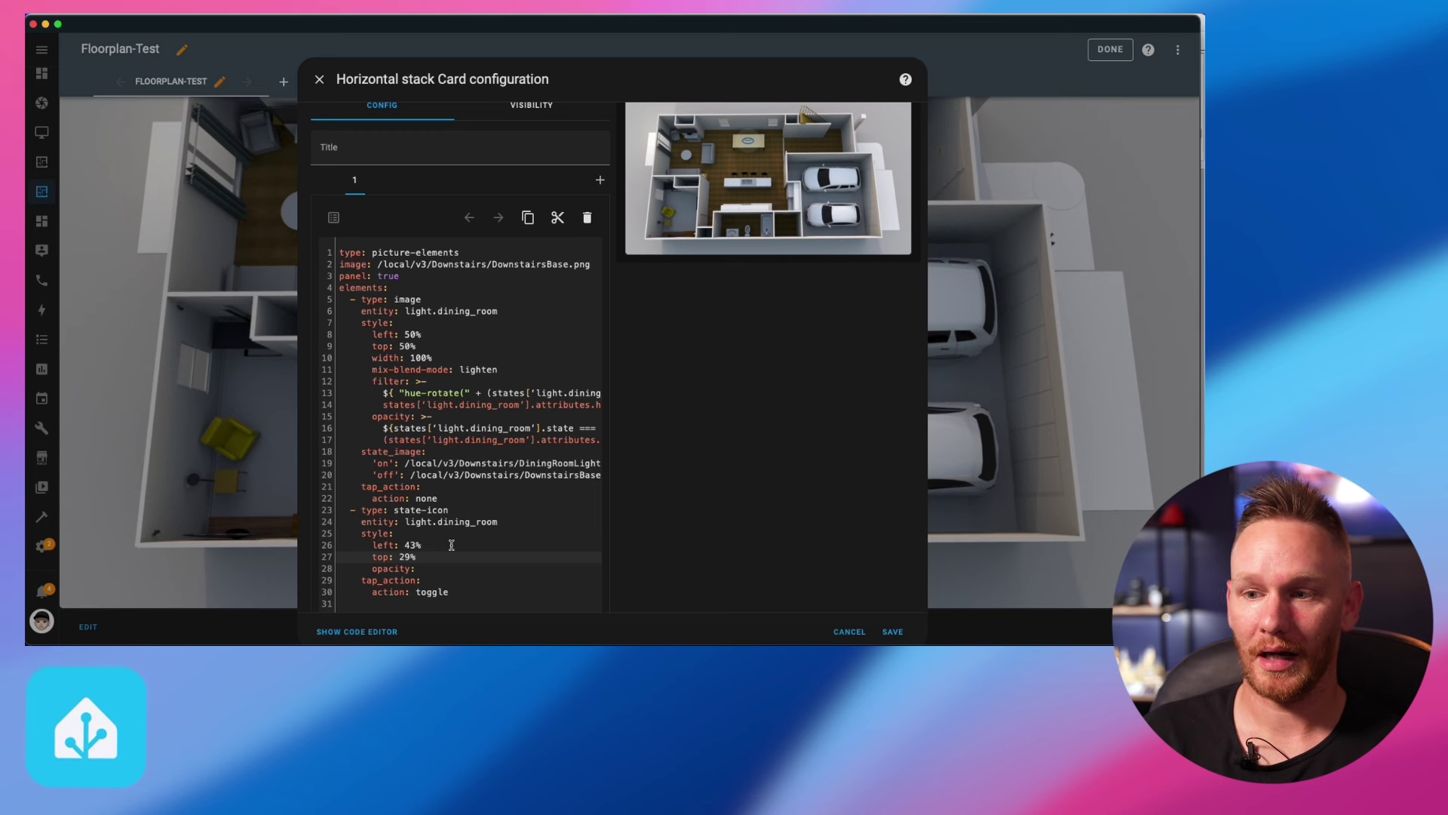
Set the dining room state-icon's opacity to 0 and test toggling the light at its place in the preview
left_click(427, 567)
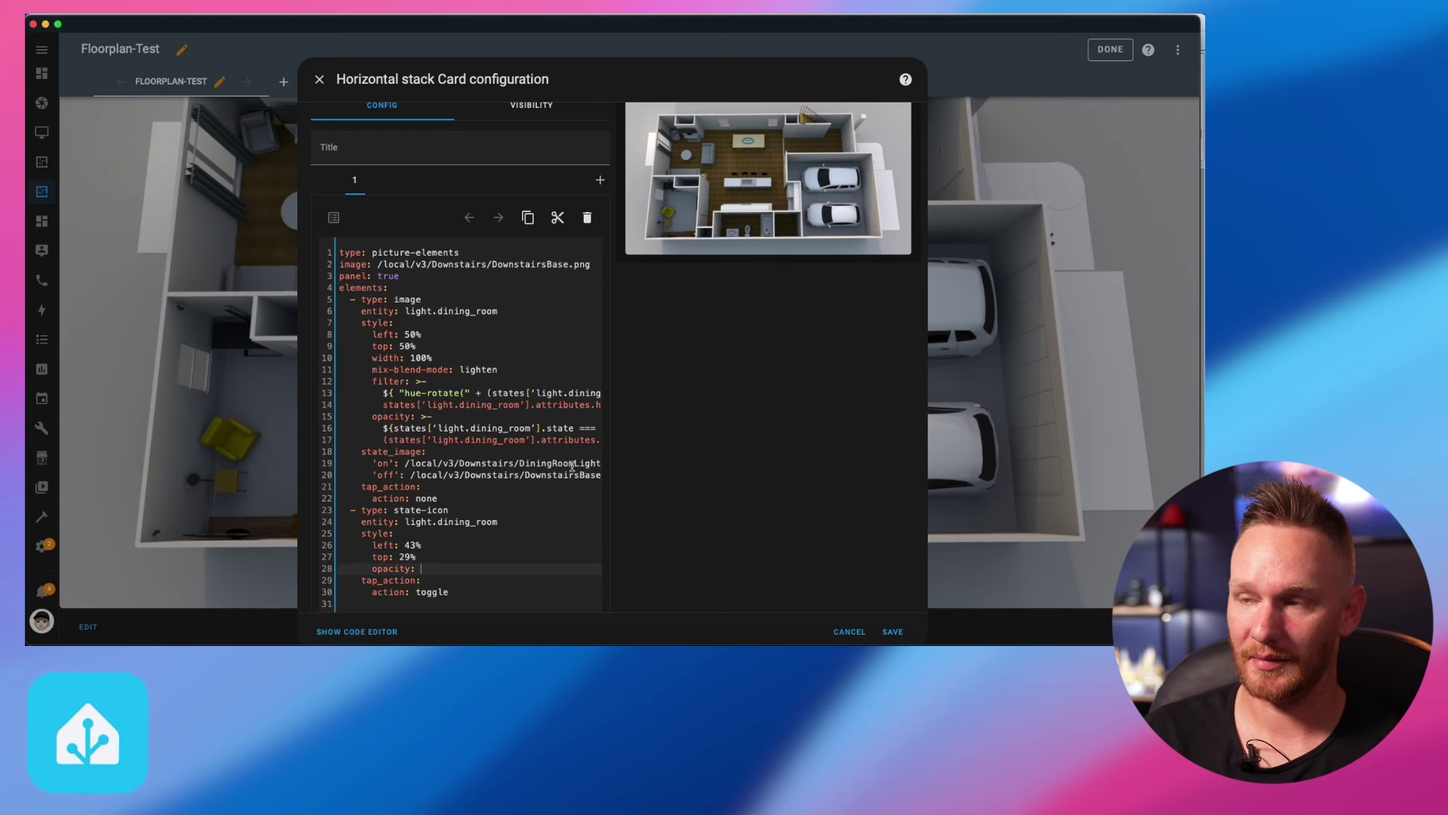
type("0")
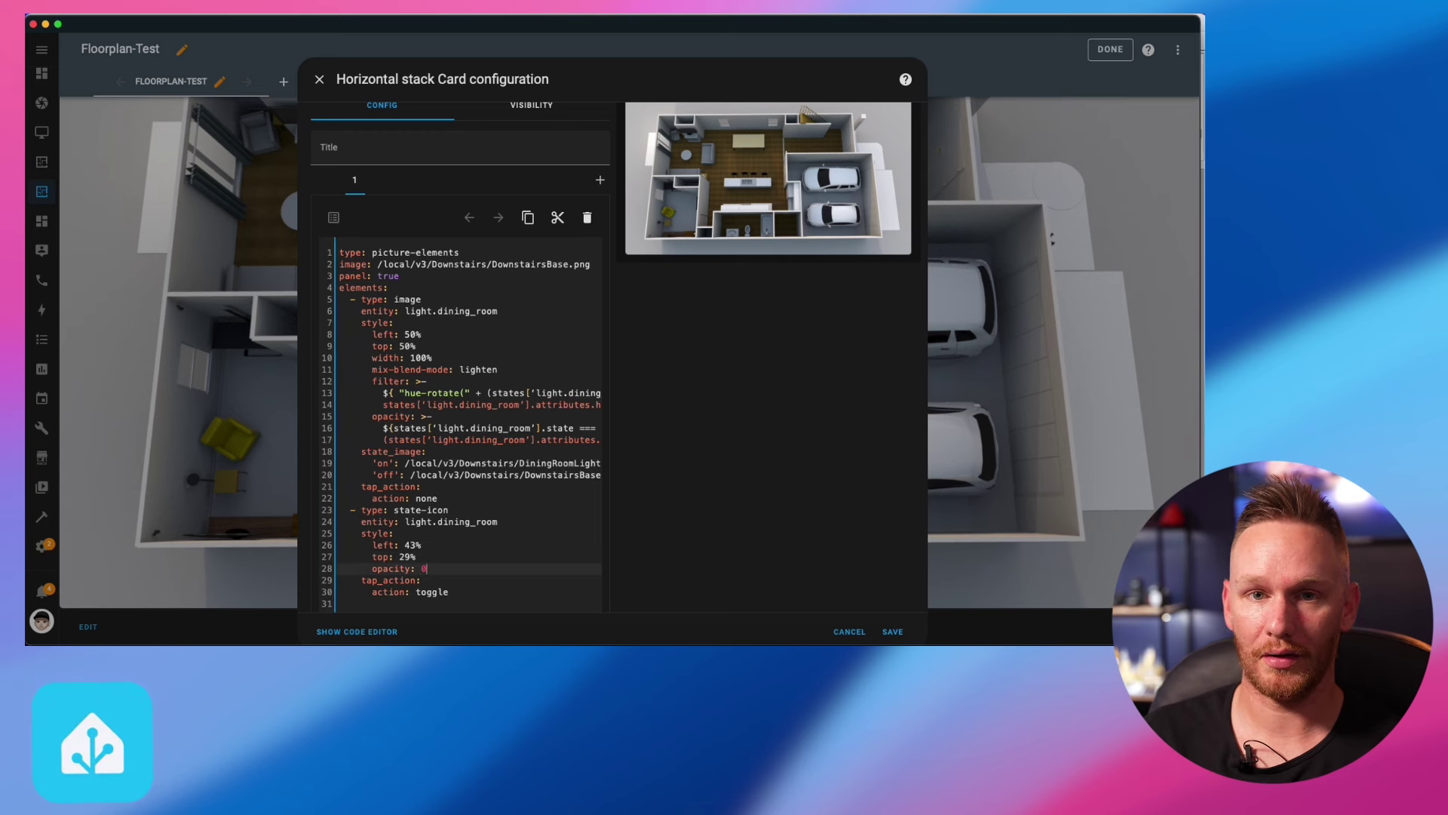
left_click(750, 144)
left_click(750, 144)
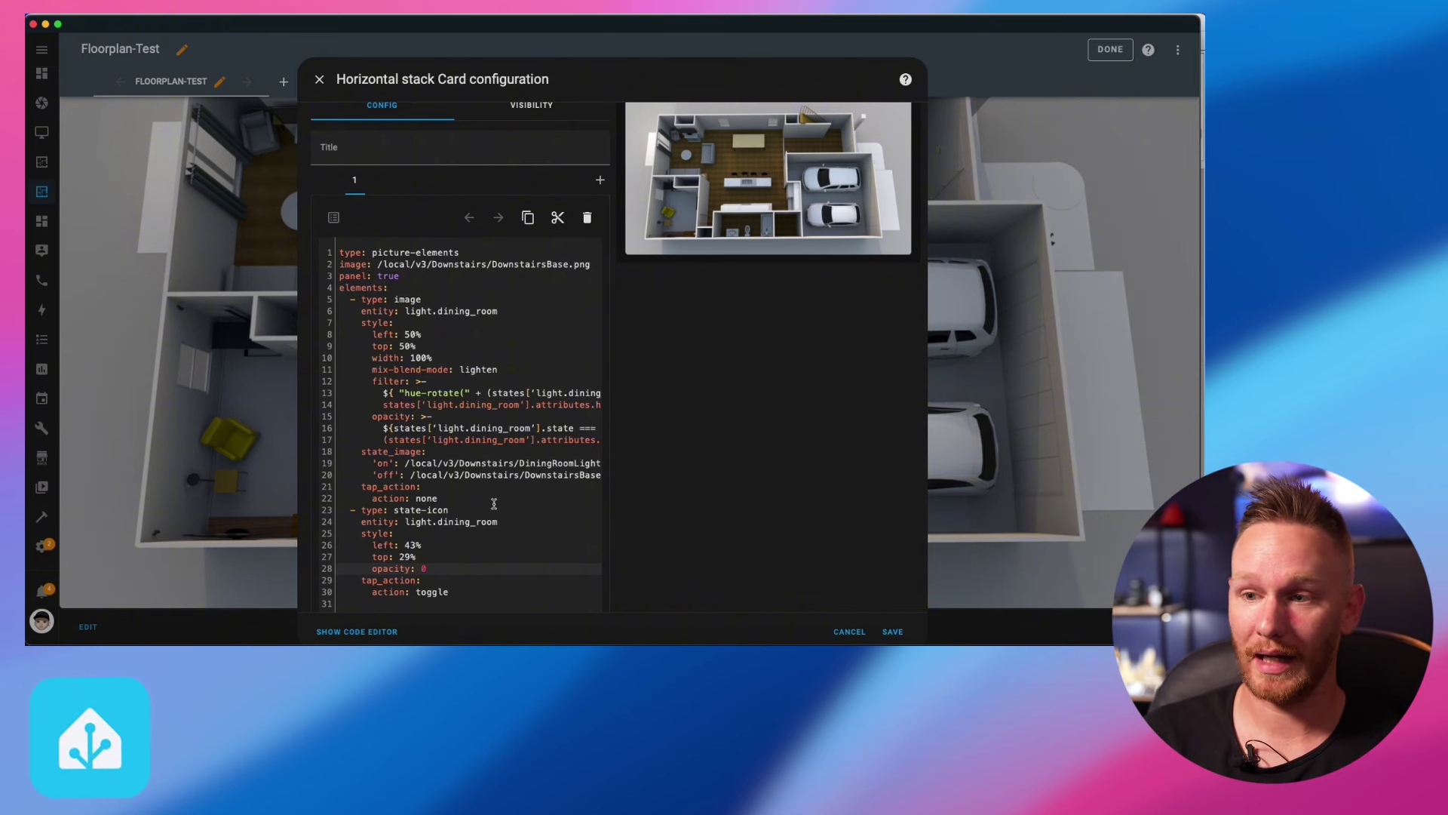
Duplicate the whole image element block, placing the copy between the original and the state-icon element
left_click_drag(472, 498, 338, 299)
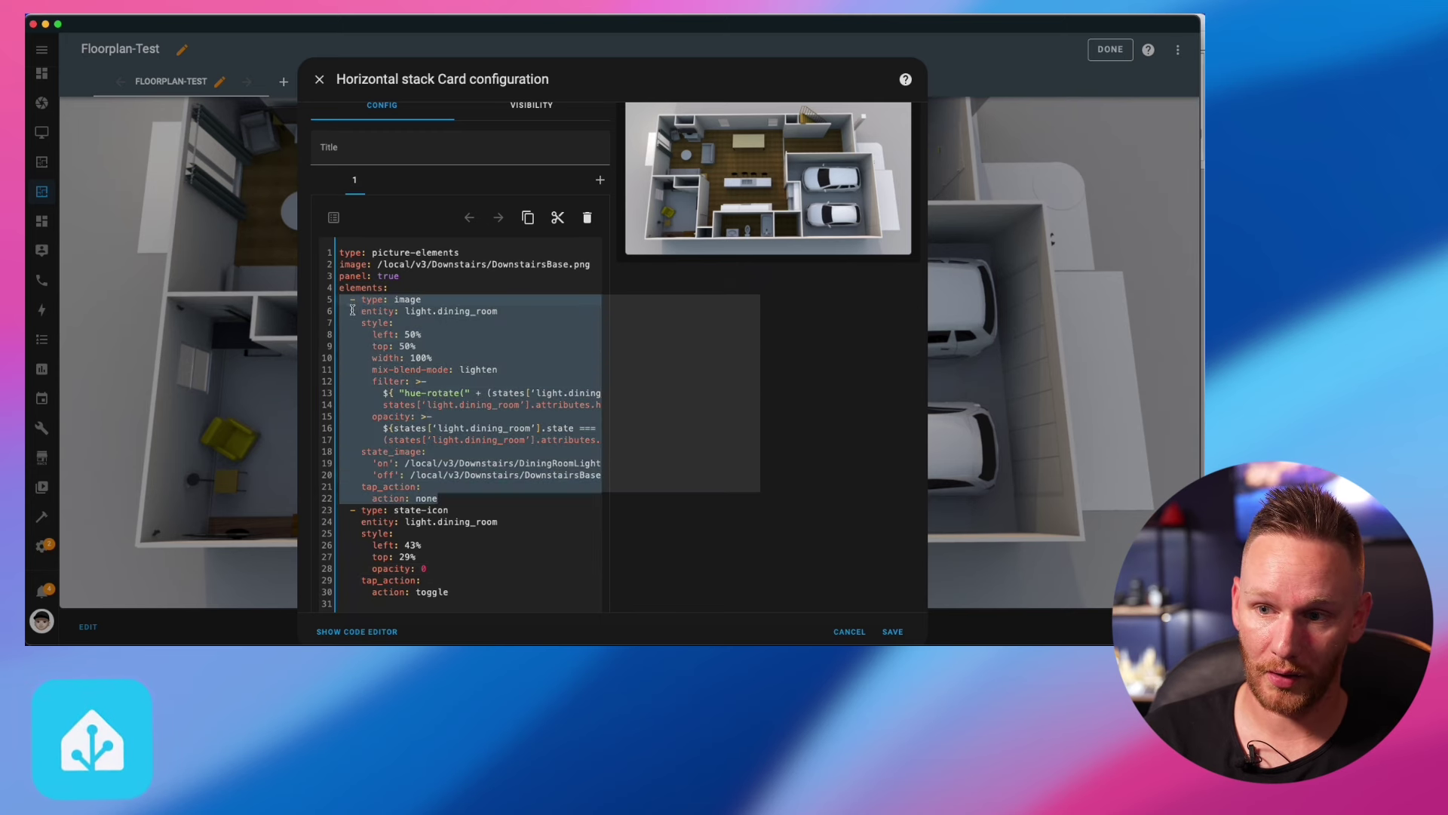
right_click(353, 312)
left_click(373, 337)
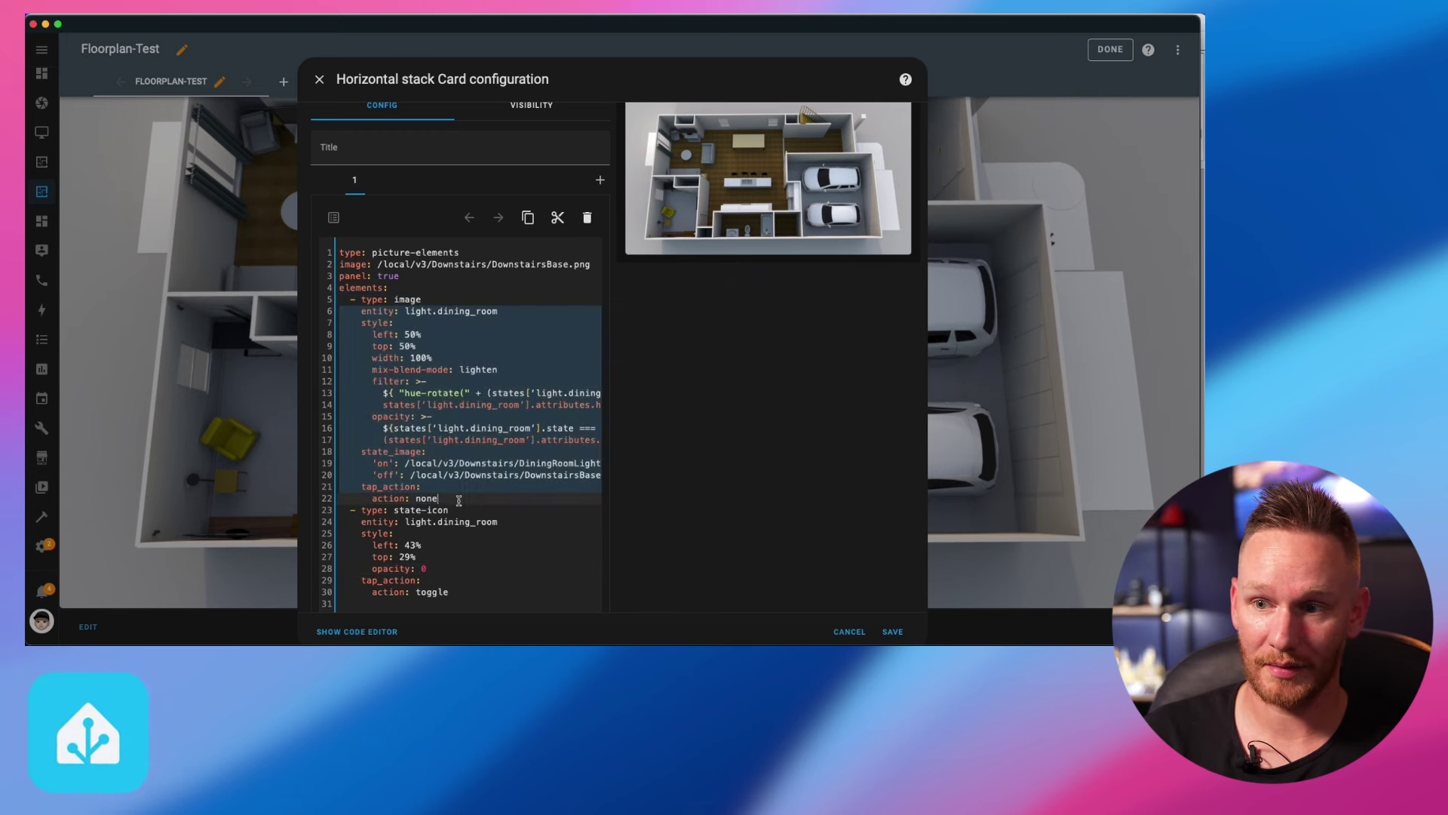
key("Return")
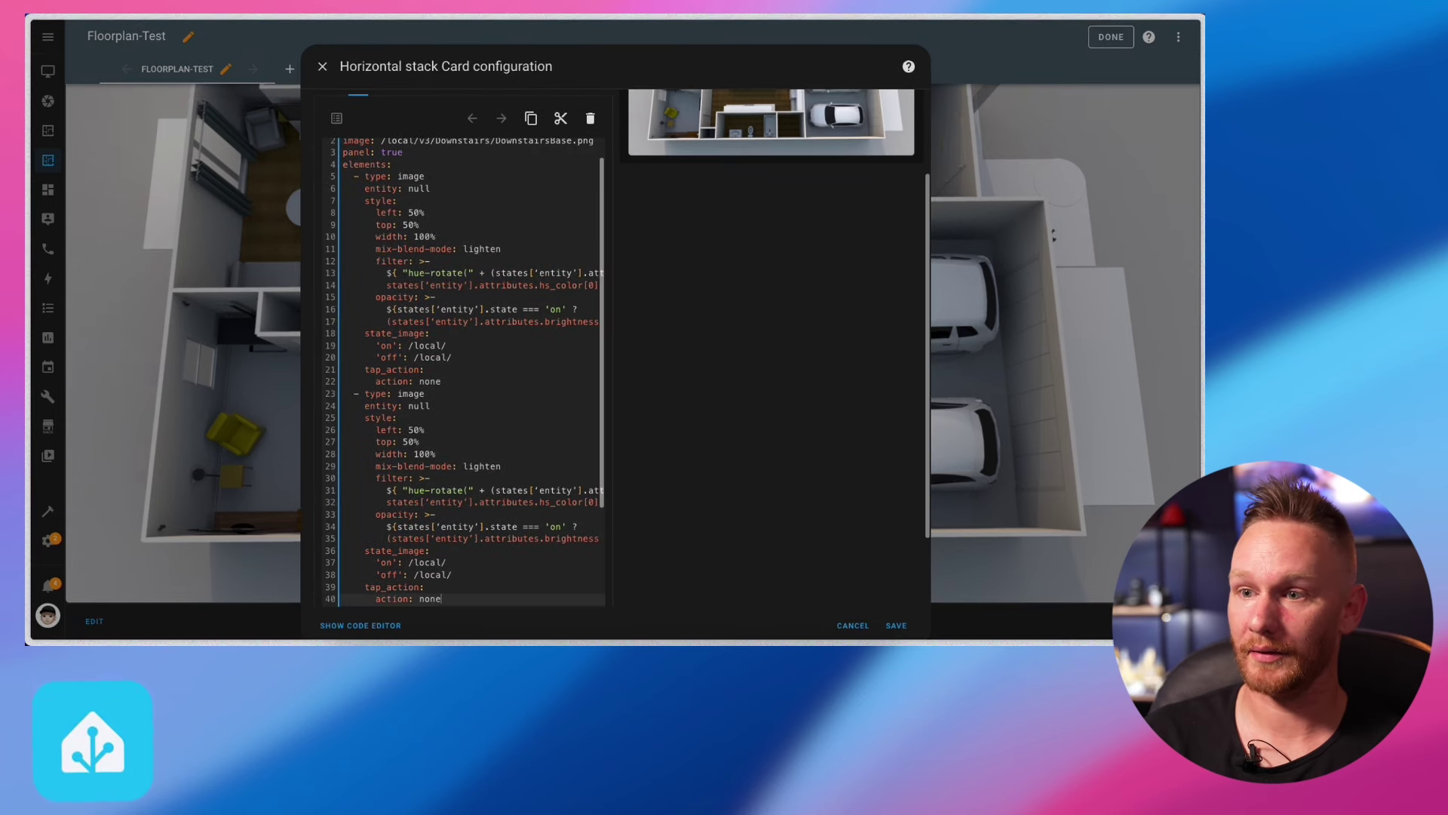
key("ctrl+v")
Review the YAML of the two consecutive image elements to find the values the second one still needs
scroll(438, 487, "down", 1)
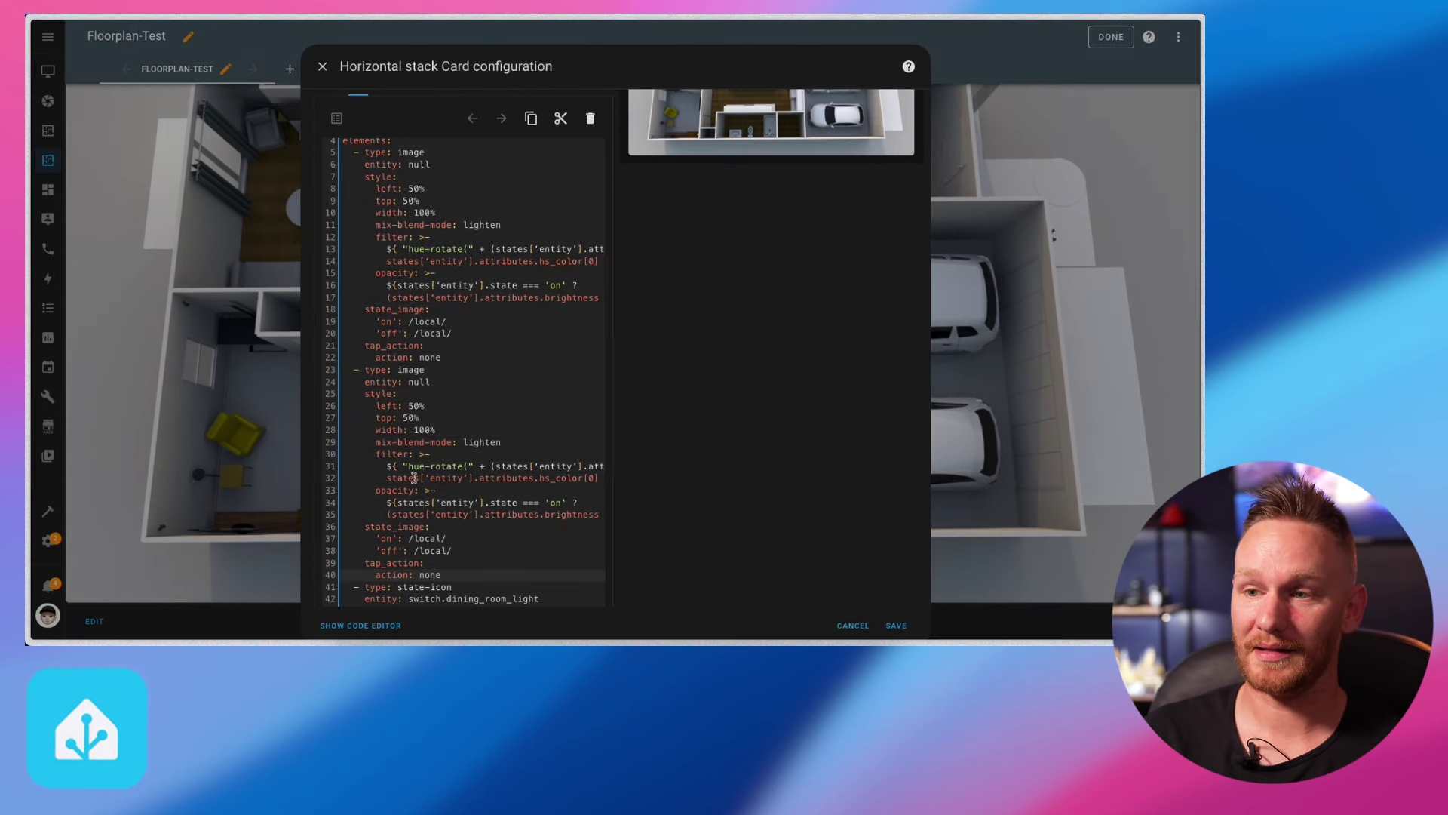
scroll(495, 408, "up", 1)
scroll(774, 408, "up", 1)
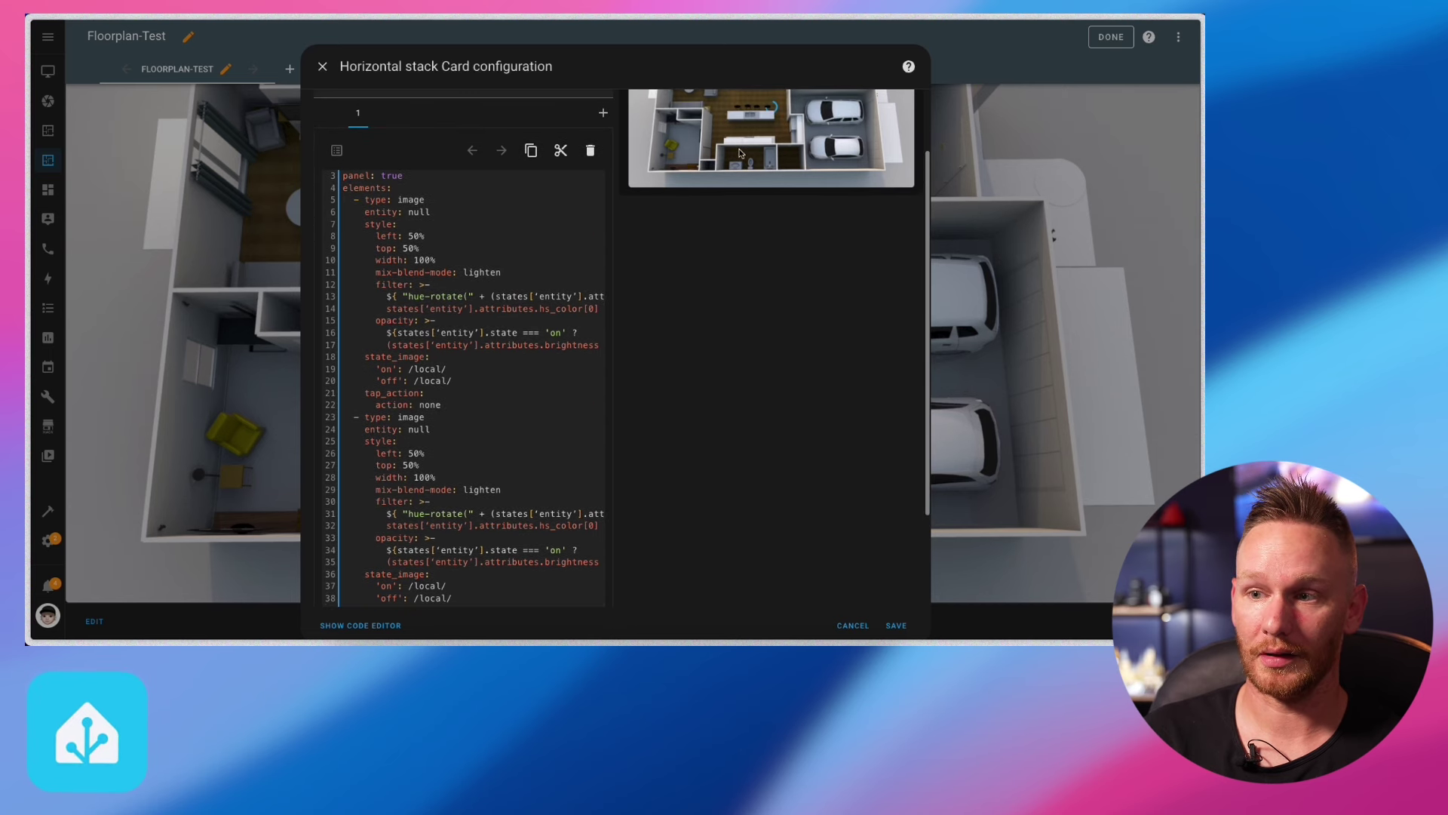
scroll(469, 445, "up", 2)
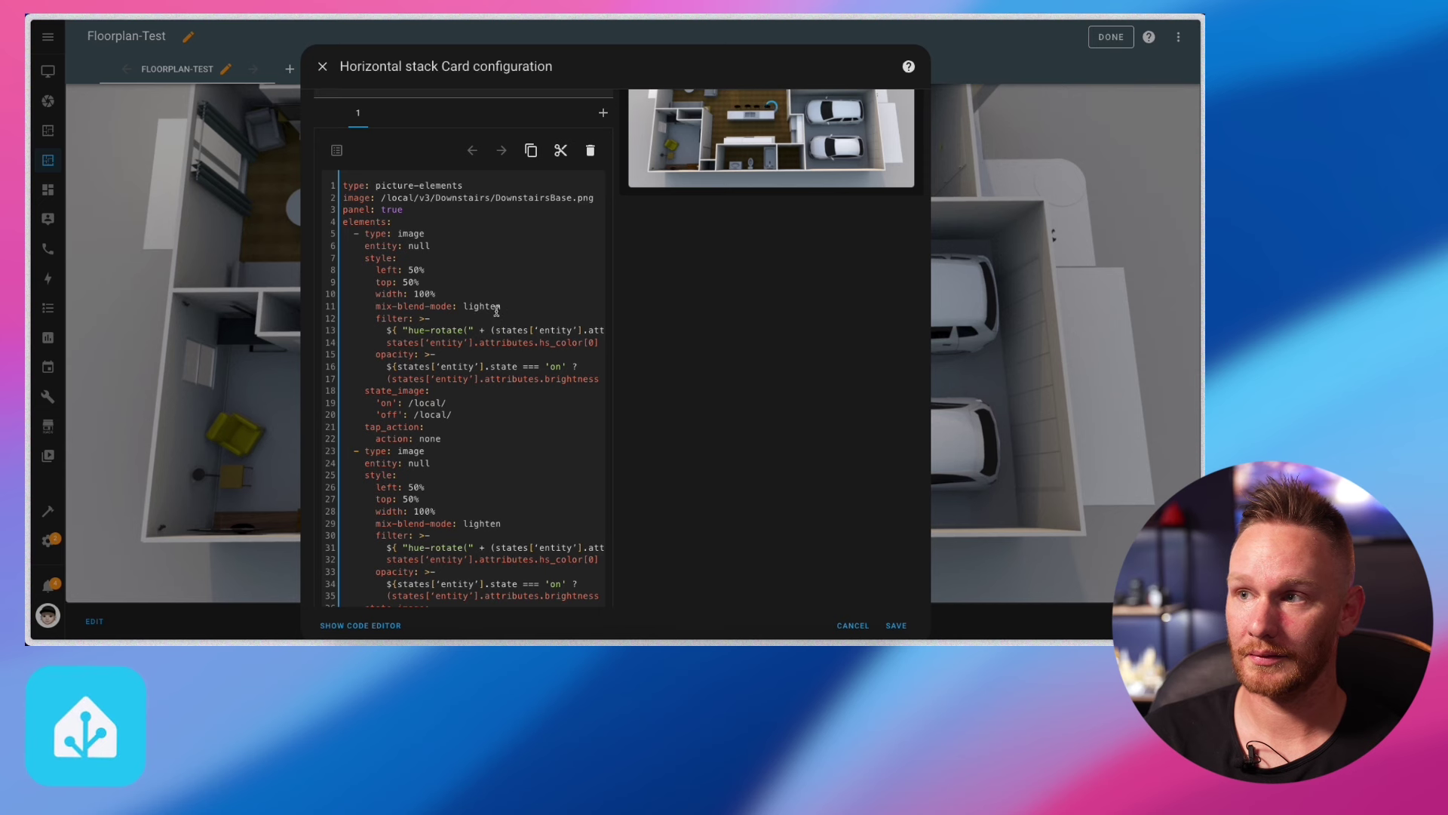
scroll(495, 309, "up", 1)
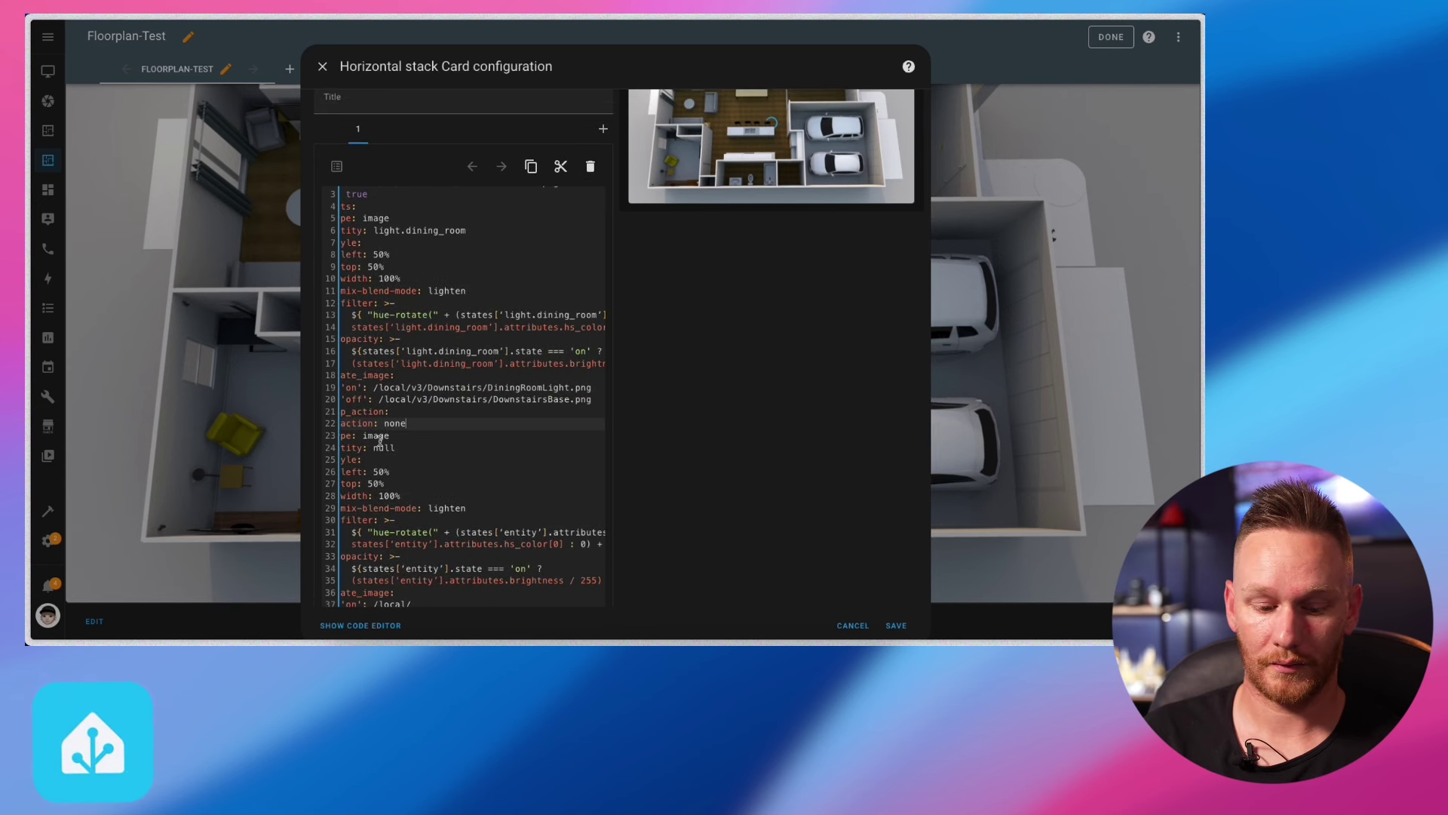
scroll(381, 444, "down", 3)
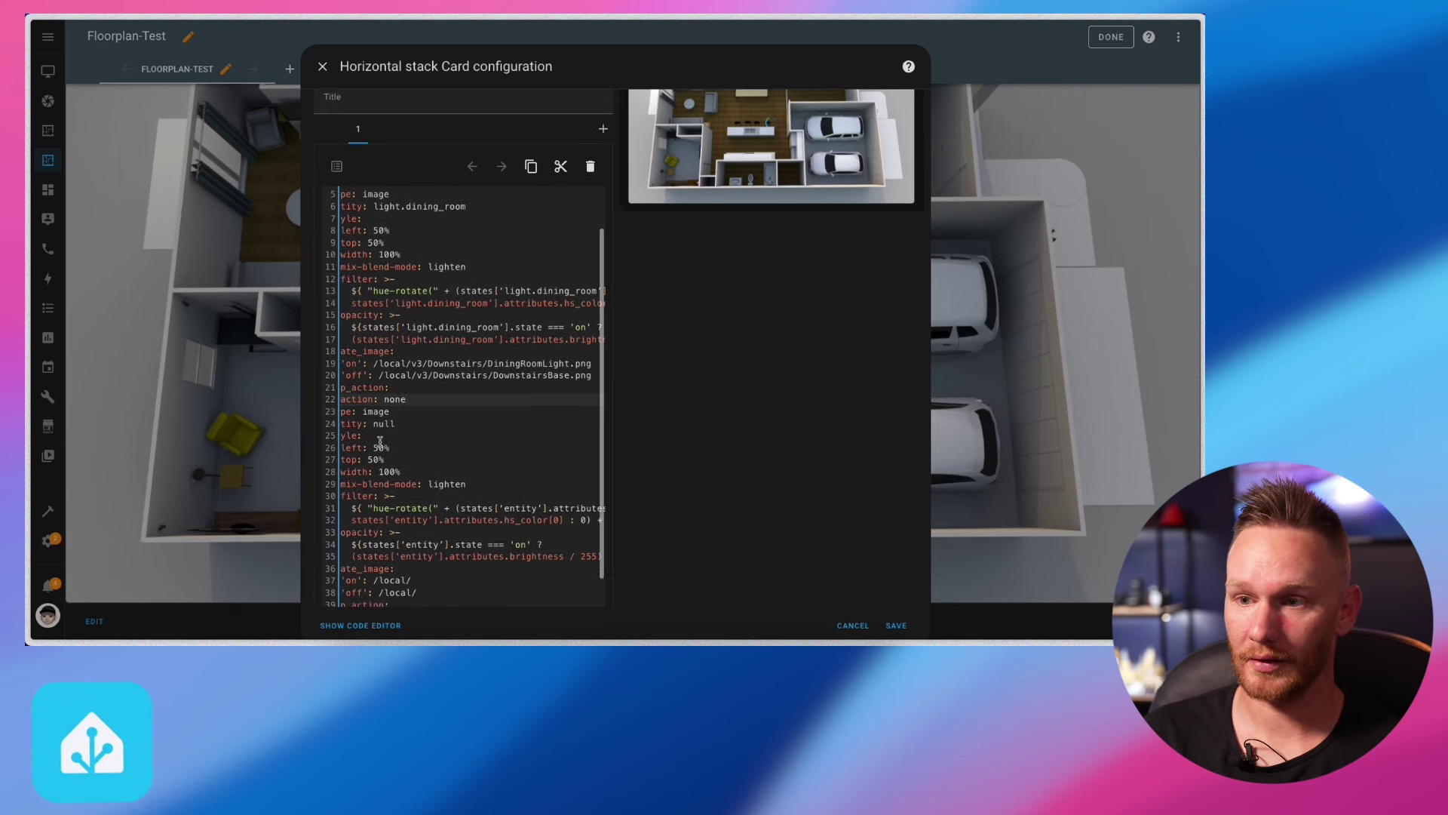
scroll(380, 443, "down", 1)
scroll(389, 449, "up", 1)
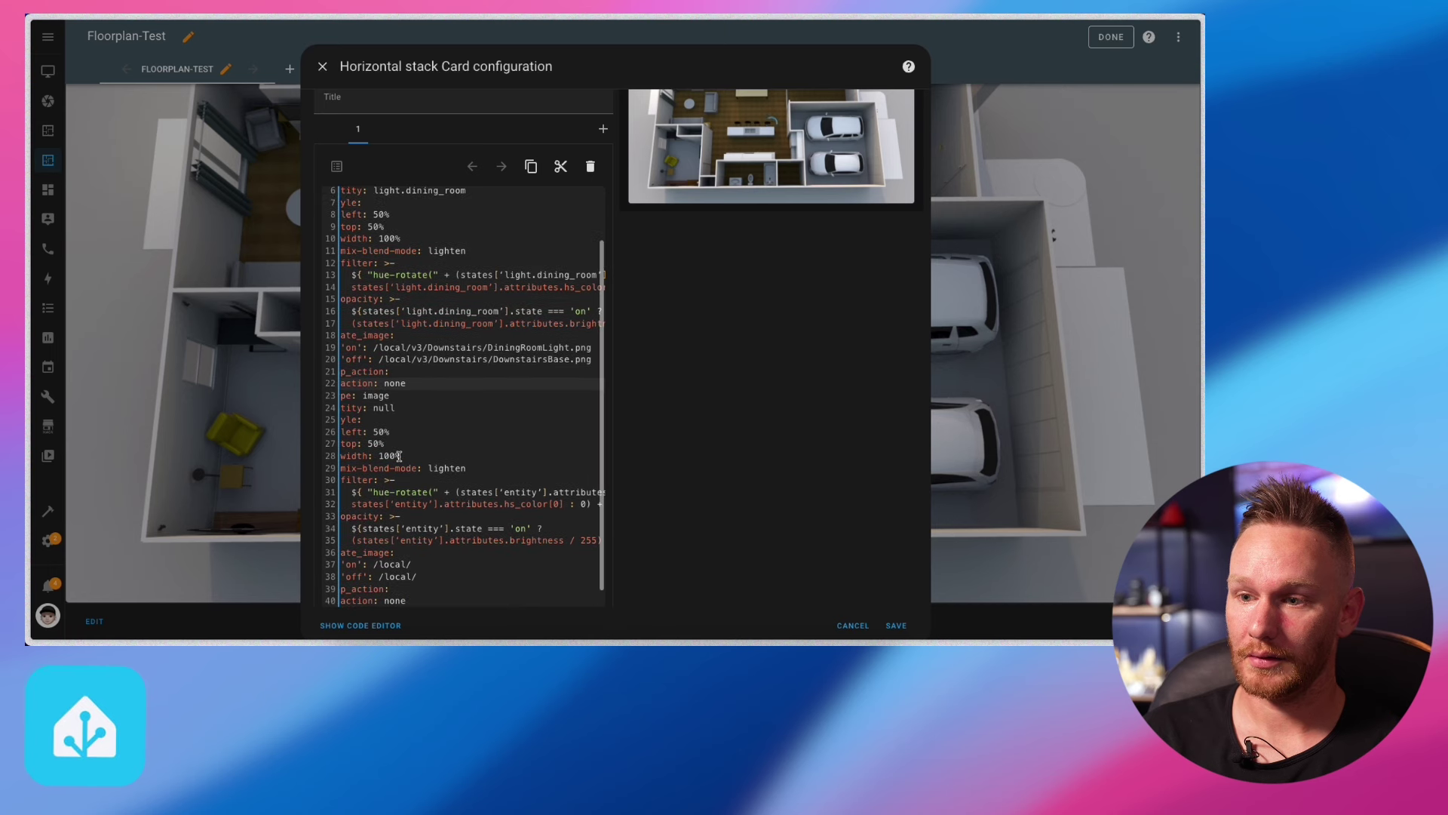
scroll(399, 453, "down", 1)
scroll(399, 453, "down", 1)
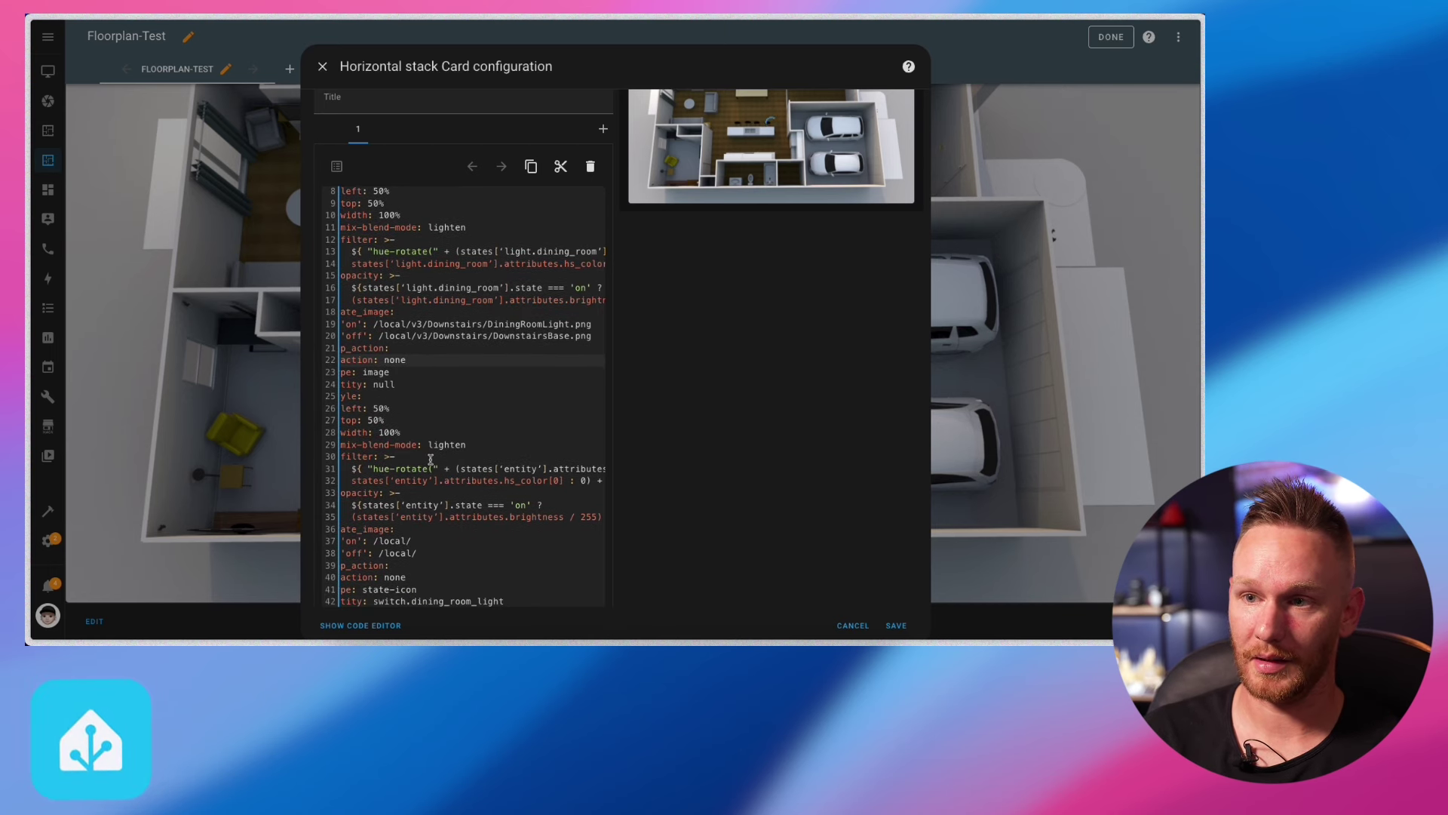
scroll(431, 460, "down", 3)
scroll(390, 558, "down", 3)
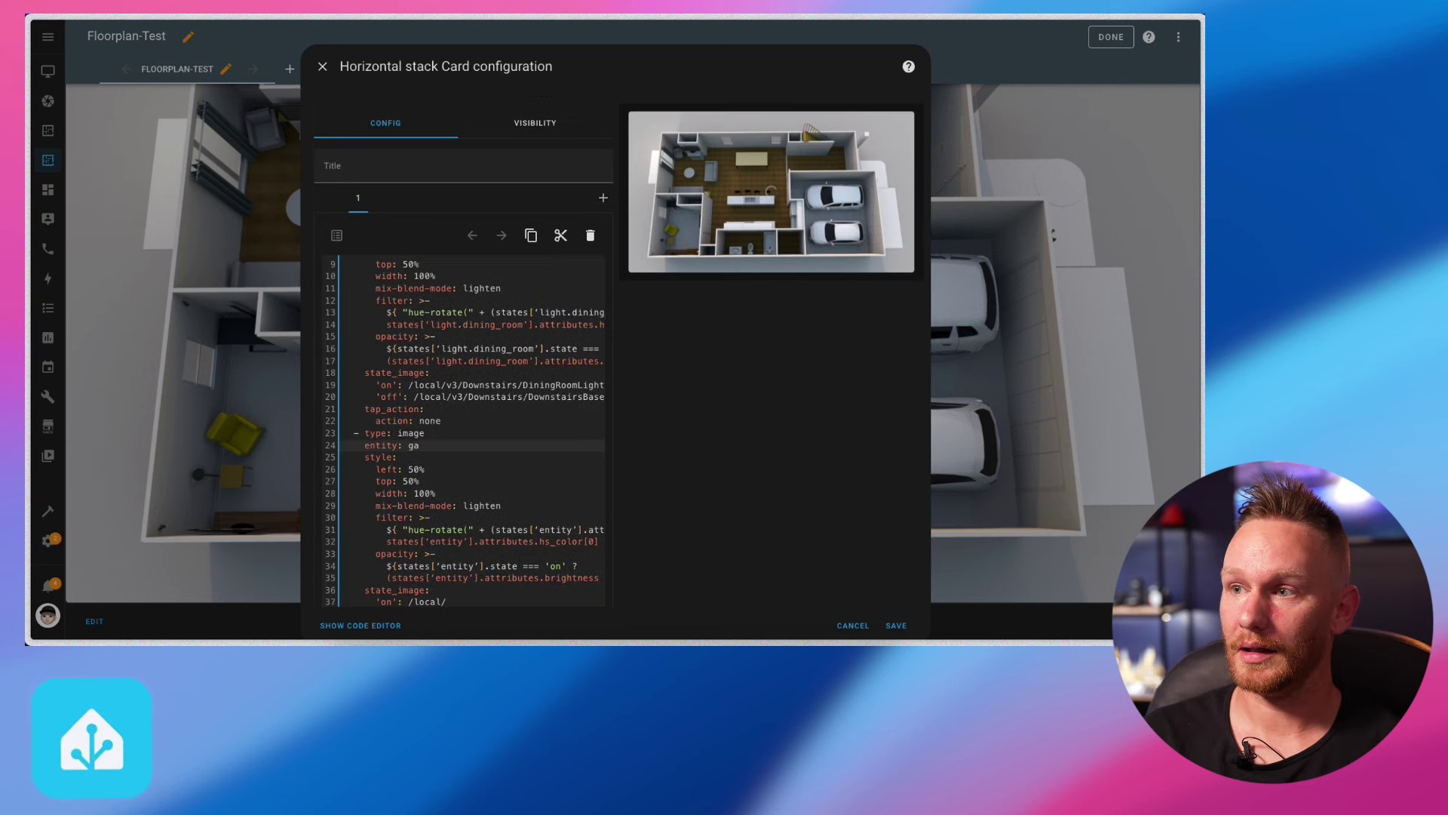
Set the second image element's entity to light.garage_lights
key("BackSpace")
key("BackSpace")
key("BackSpace")
key("BackSpace")
key("BackSpace")
key("BackSpace")
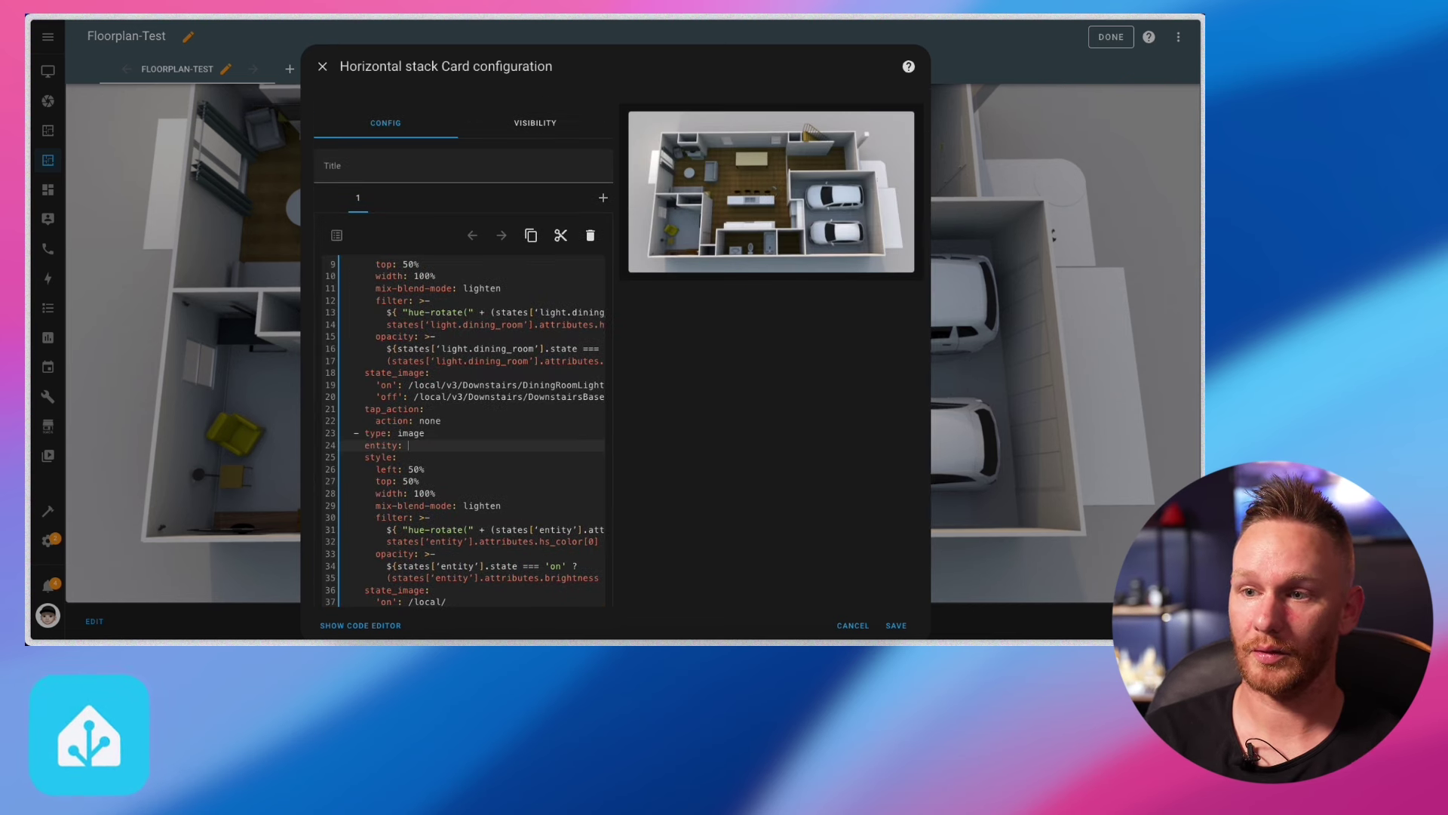
type("light.garag")
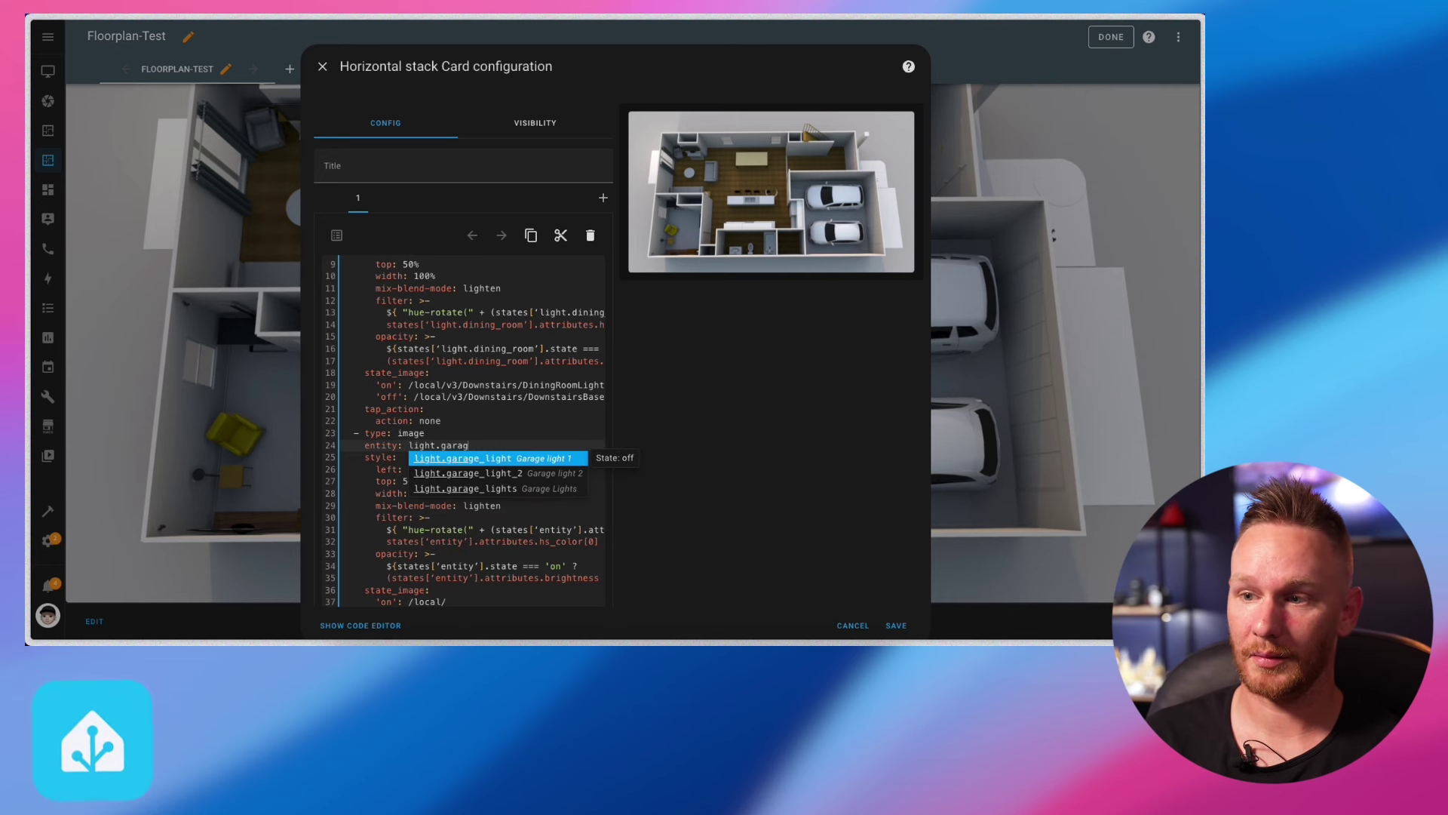
key("Down")
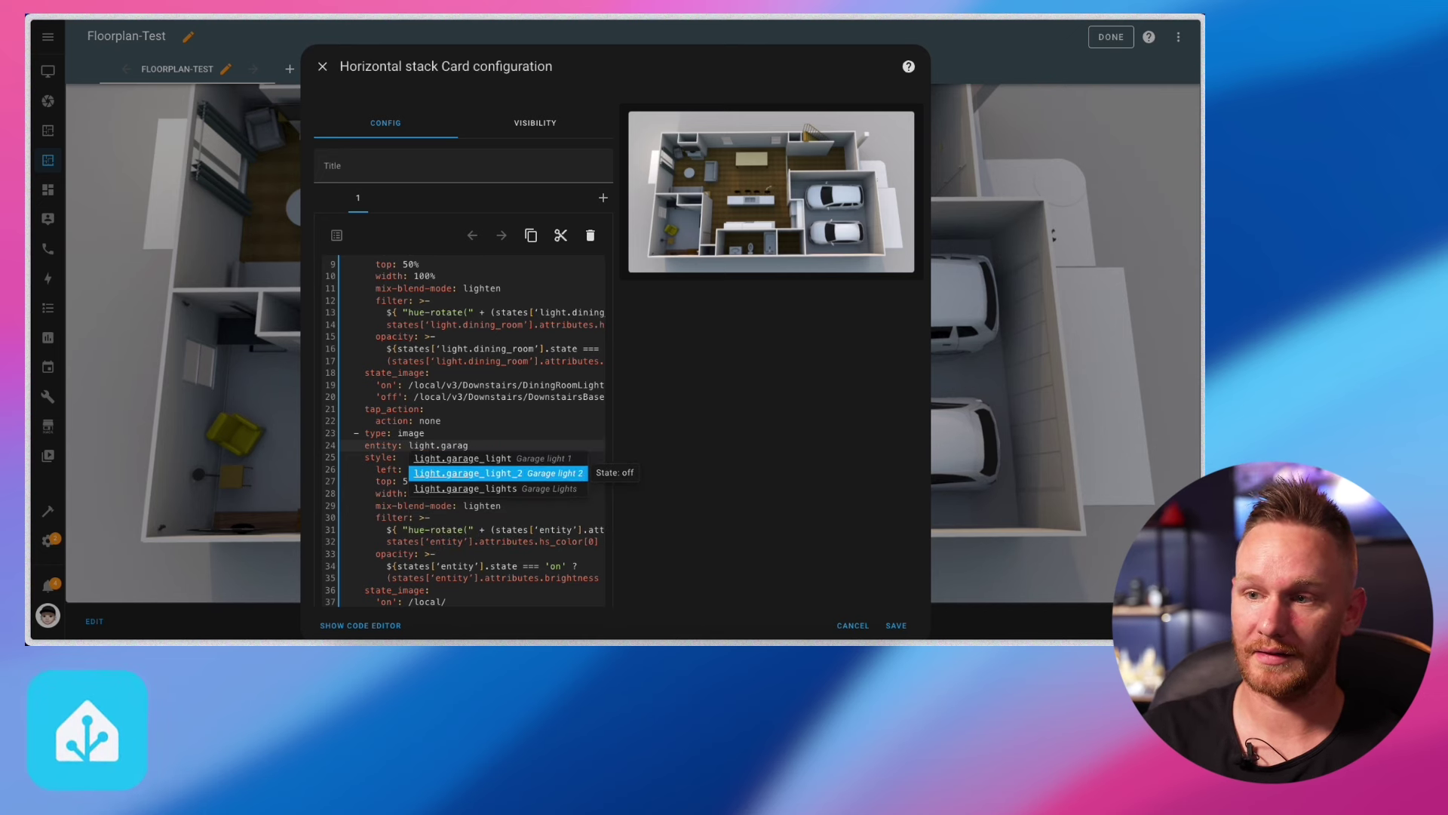
key("Down")
key("Return")
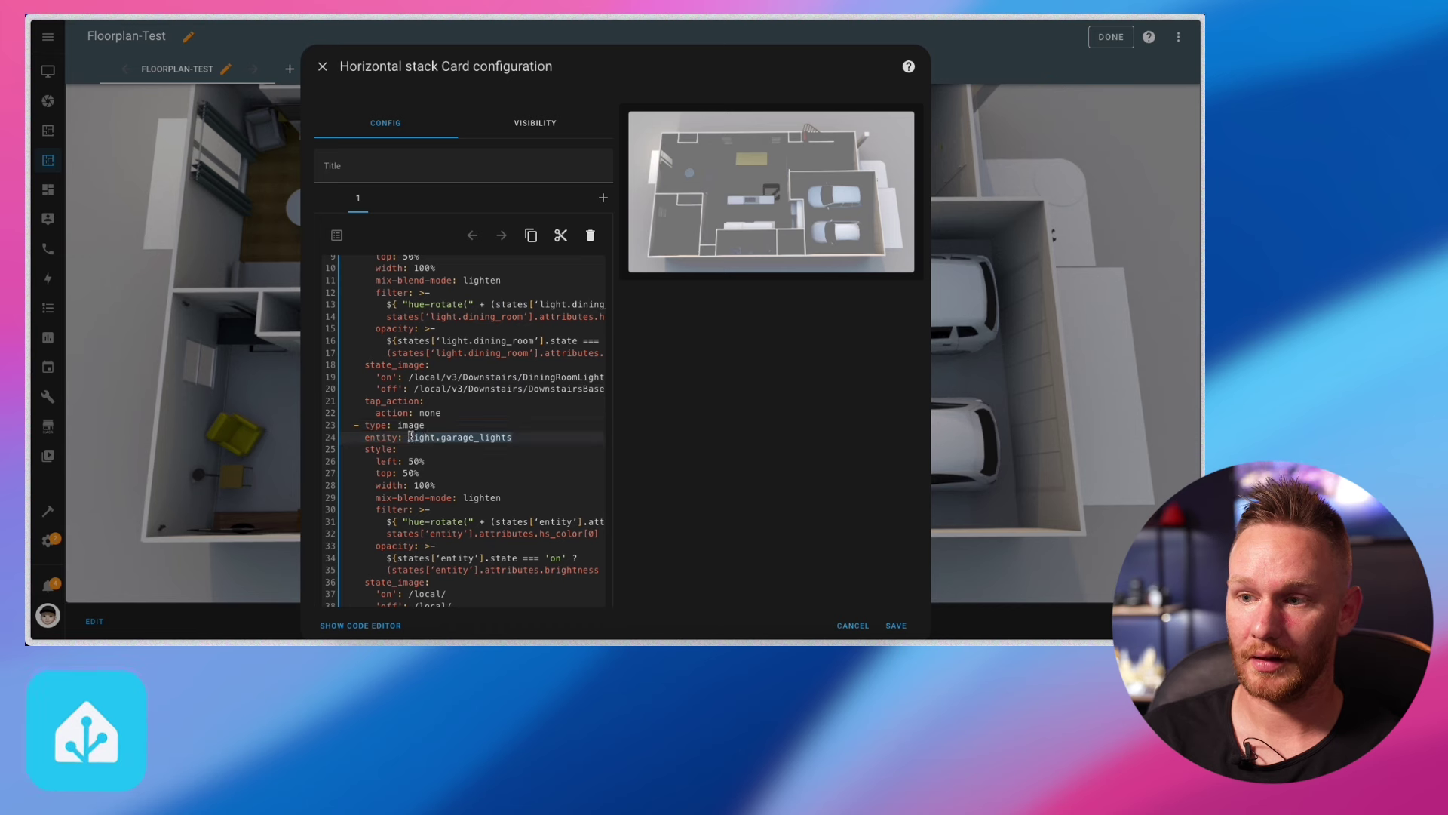
Replace the 'entity' placeholders in the second image element's filter and opacity expressions with light.garage_lights
double_click(557, 521)
key("ctrl+d")
key("ctrl+v")
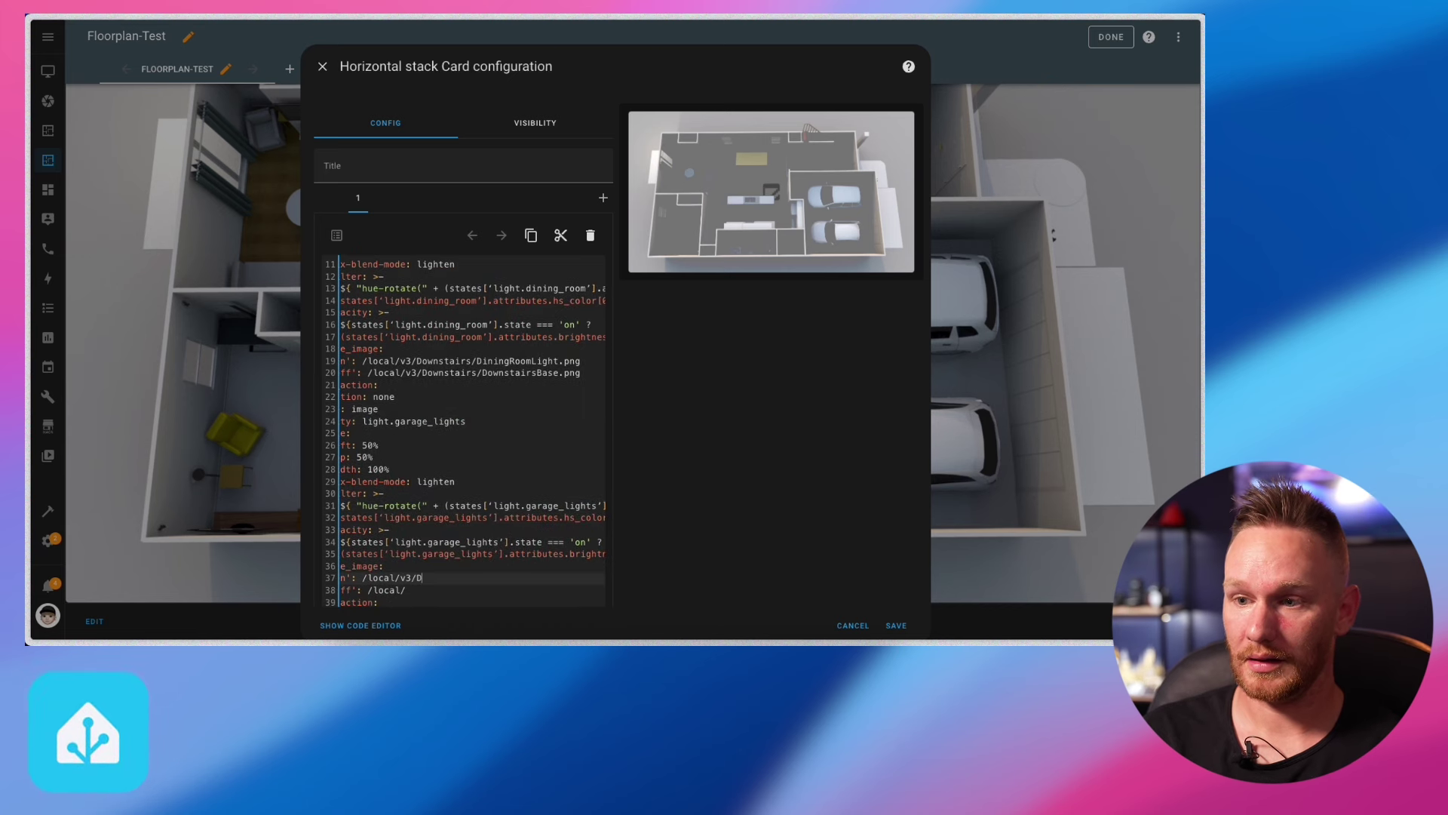
Set the garage image element's state images to /local/v3/Downstairs/GarageLights.png for 'on' and /local/v3/Downstairs/DownstairsBase.png for 'off'
type("own")
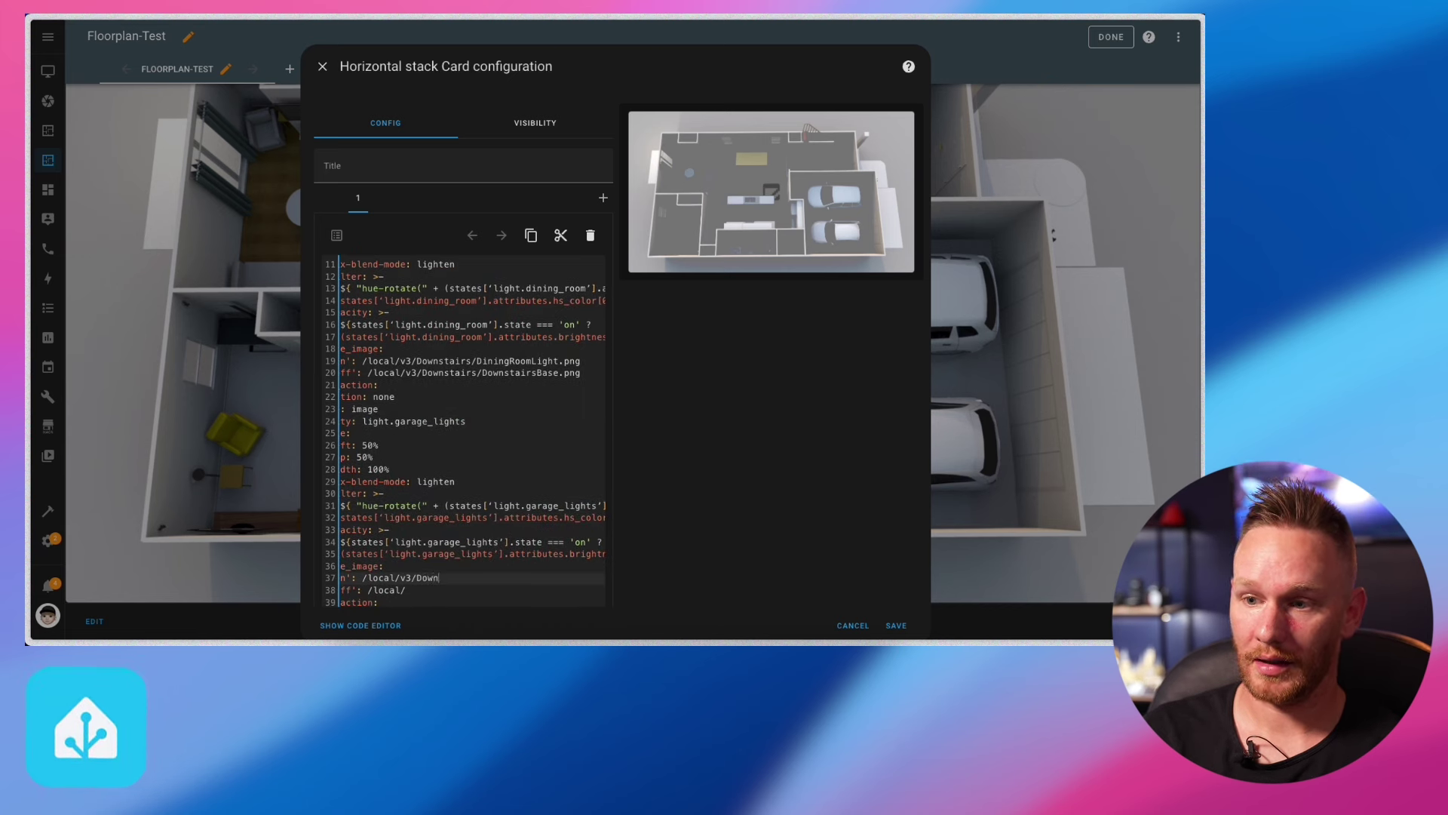
type("rs/GarageLights.png")
key("Down")
type("v3")
type("/")
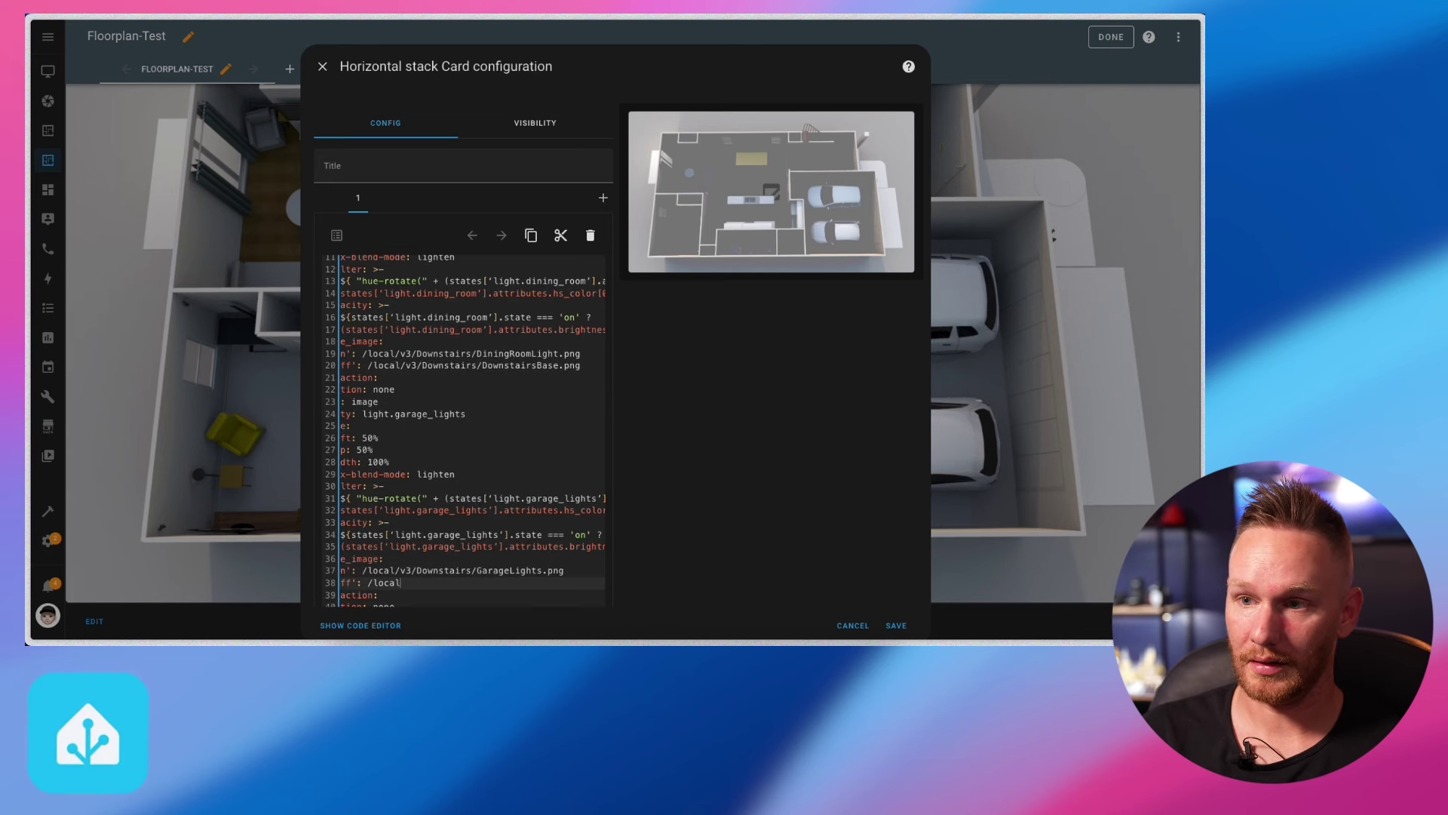
left_click_drag(580, 371, 369, 365)
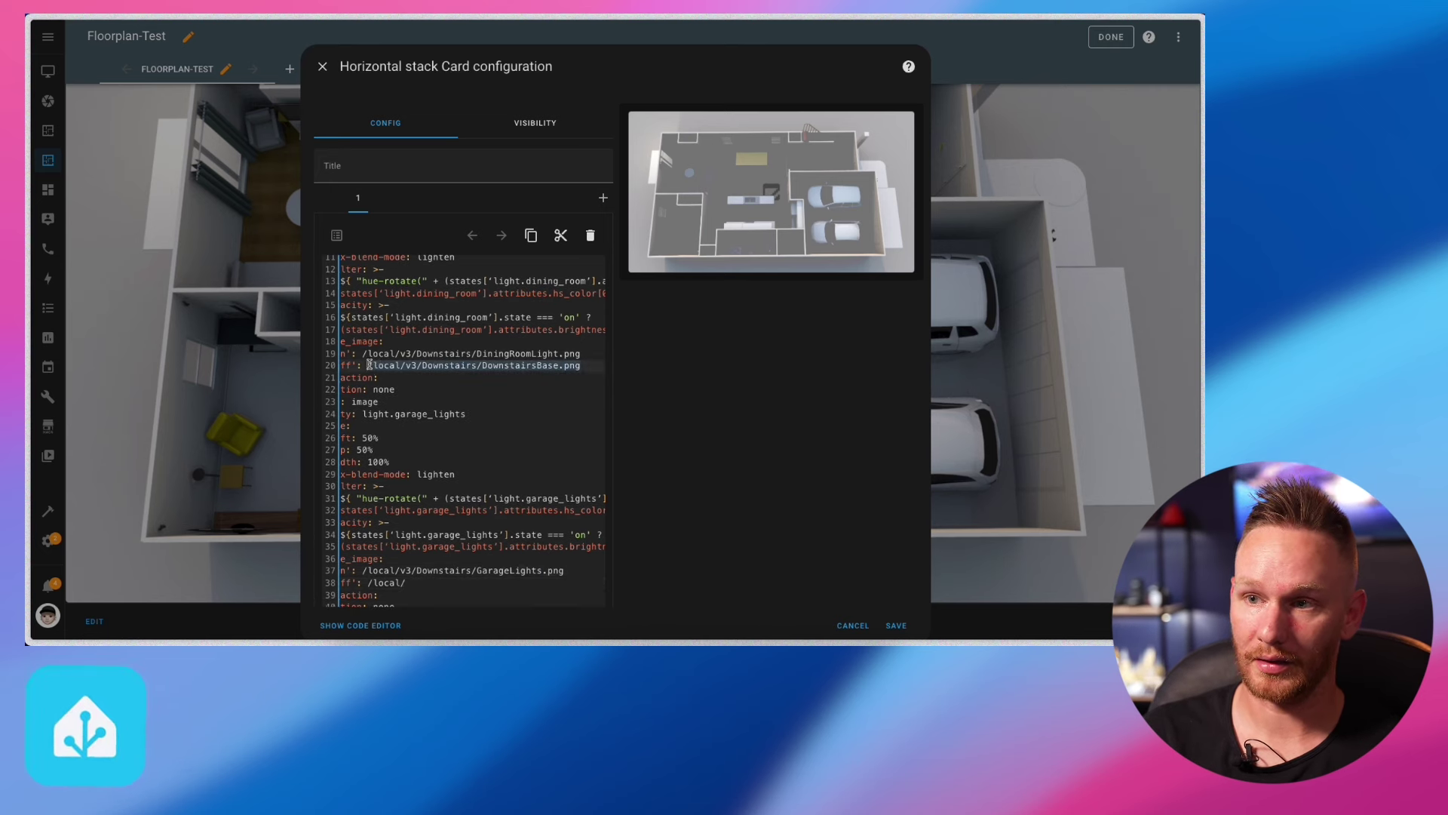
scroll(422, 391, "up", 4)
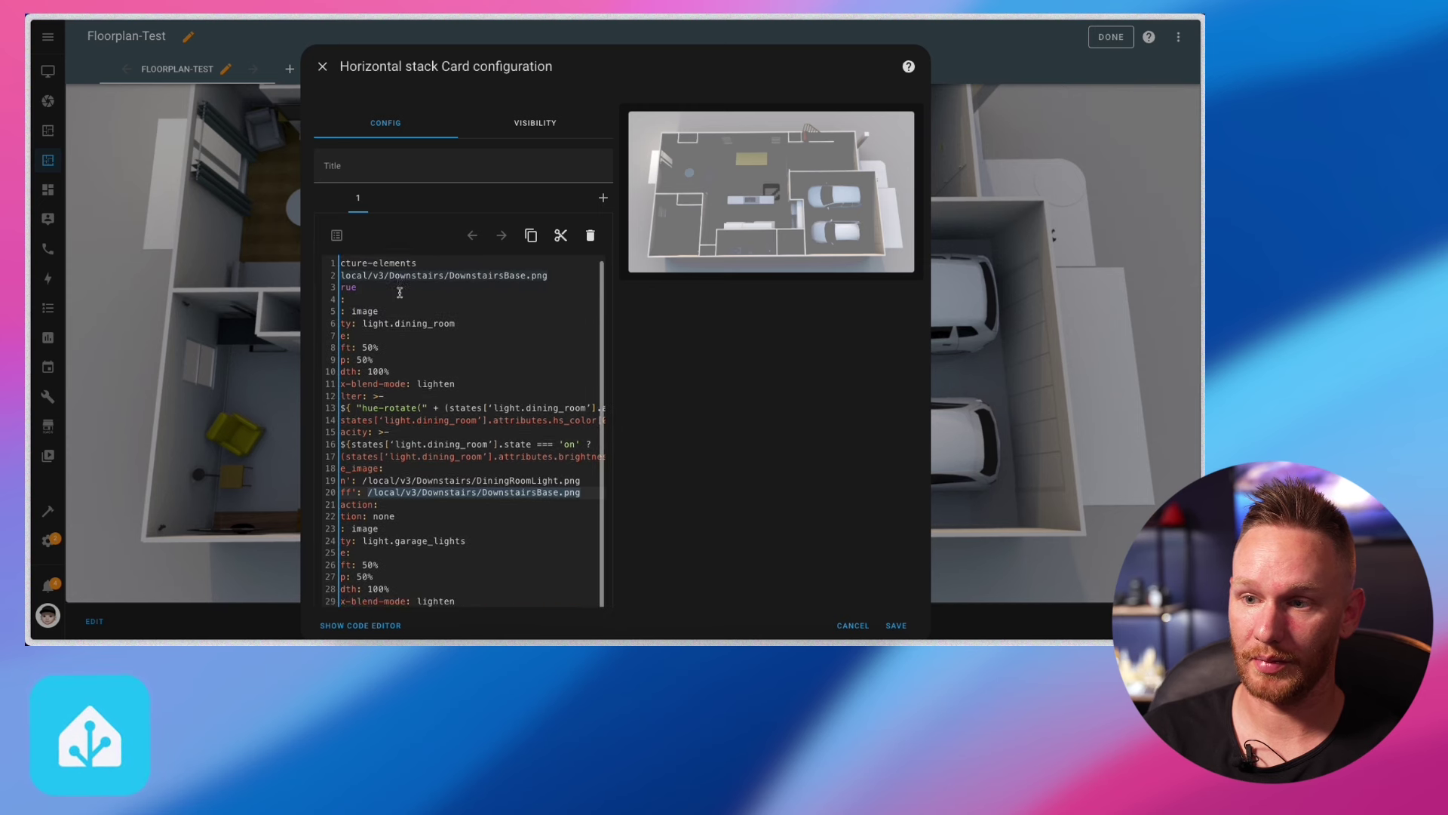
scroll(400, 293, "down", 4)
left_click(420, 521)
key("BackSpace")
key("BackSpace")
key("BackSpace")
key("BackSpace")
key("BackSpace")
key("BackSpace")
key("BackSpace")
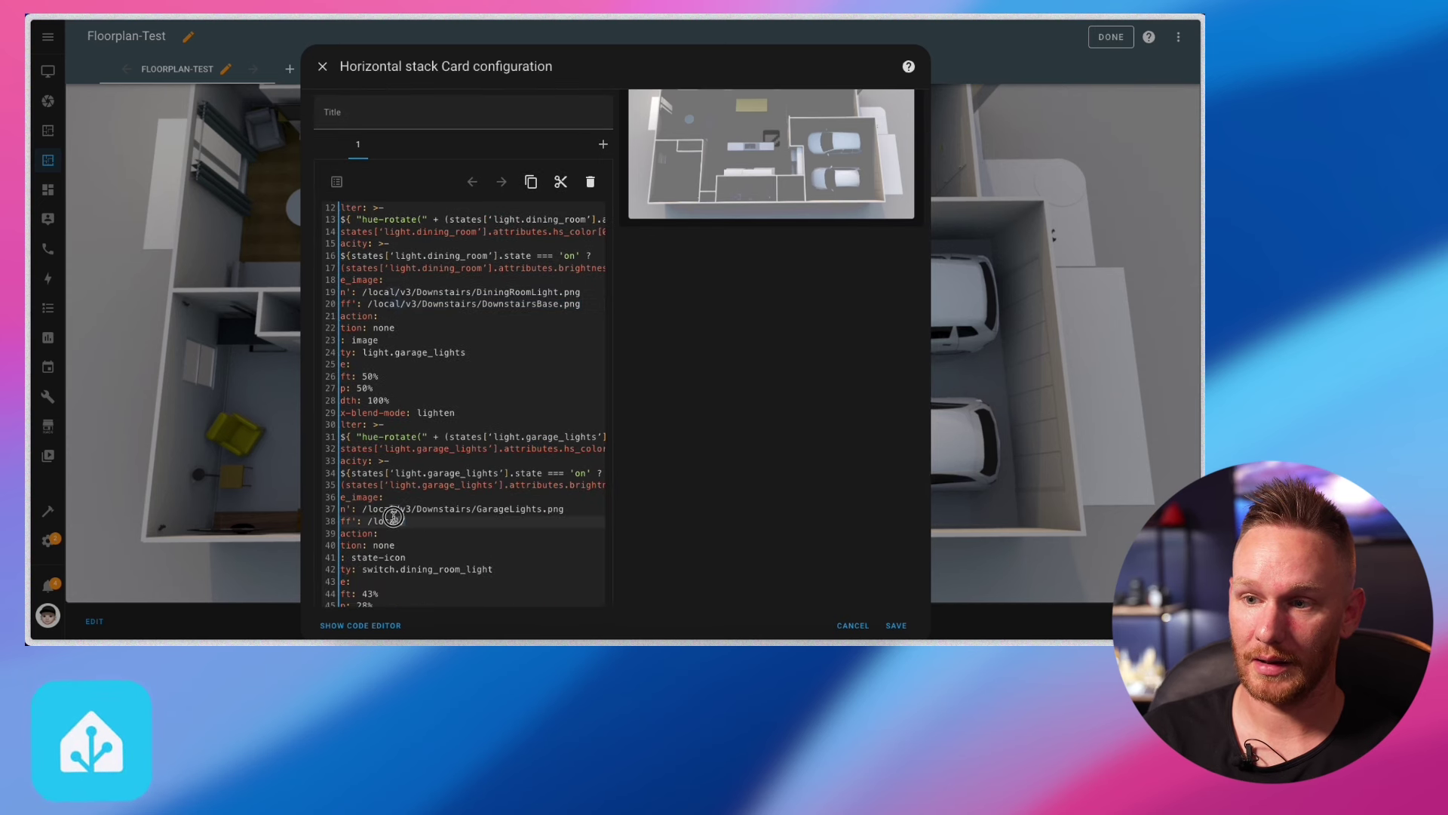
key("ctrl+v")
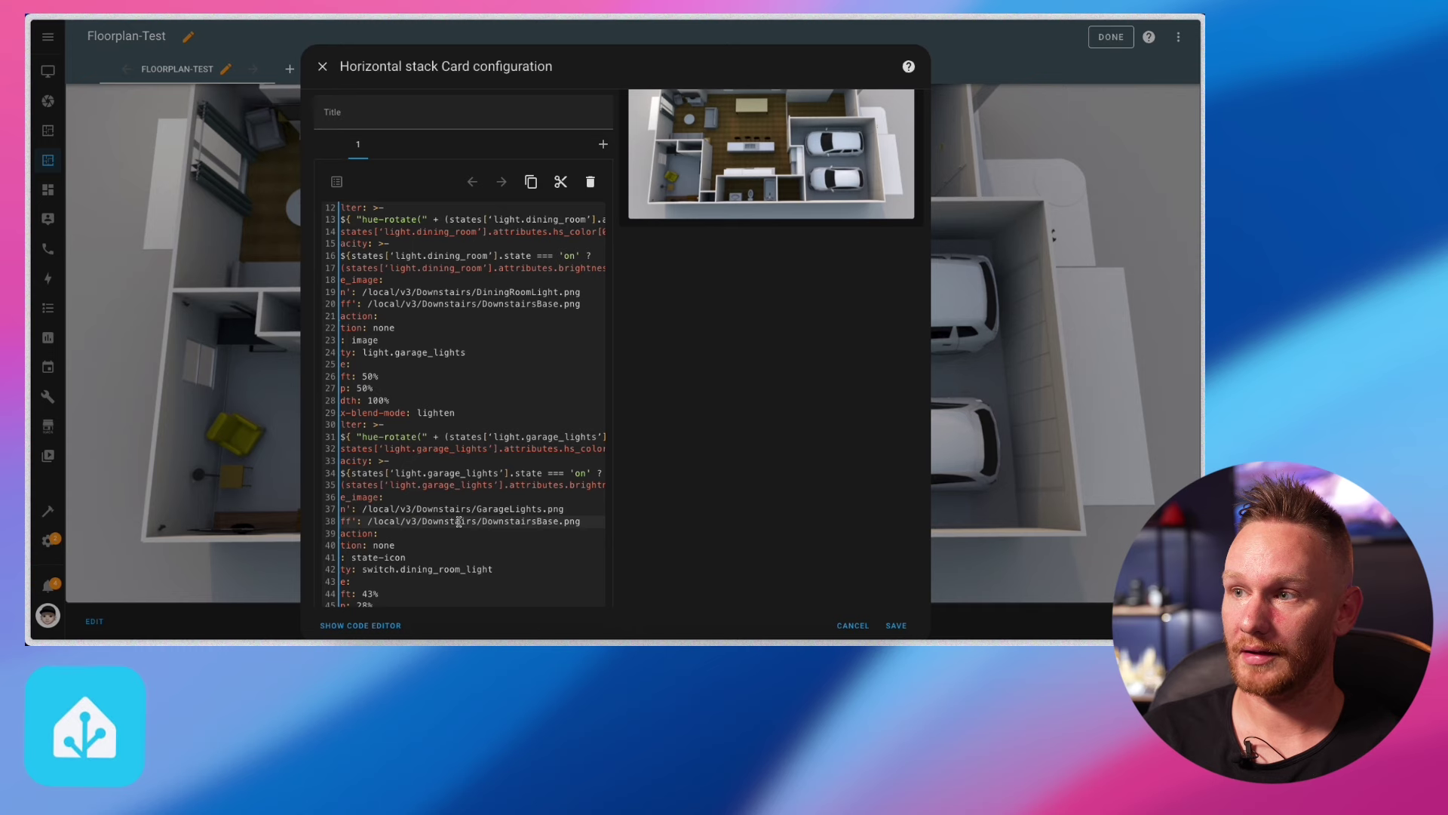
Duplicate the dining room state-icon element at the end of the YAML and set the copy's entity to light.garage_light
scroll(751, 328, "up", 2)
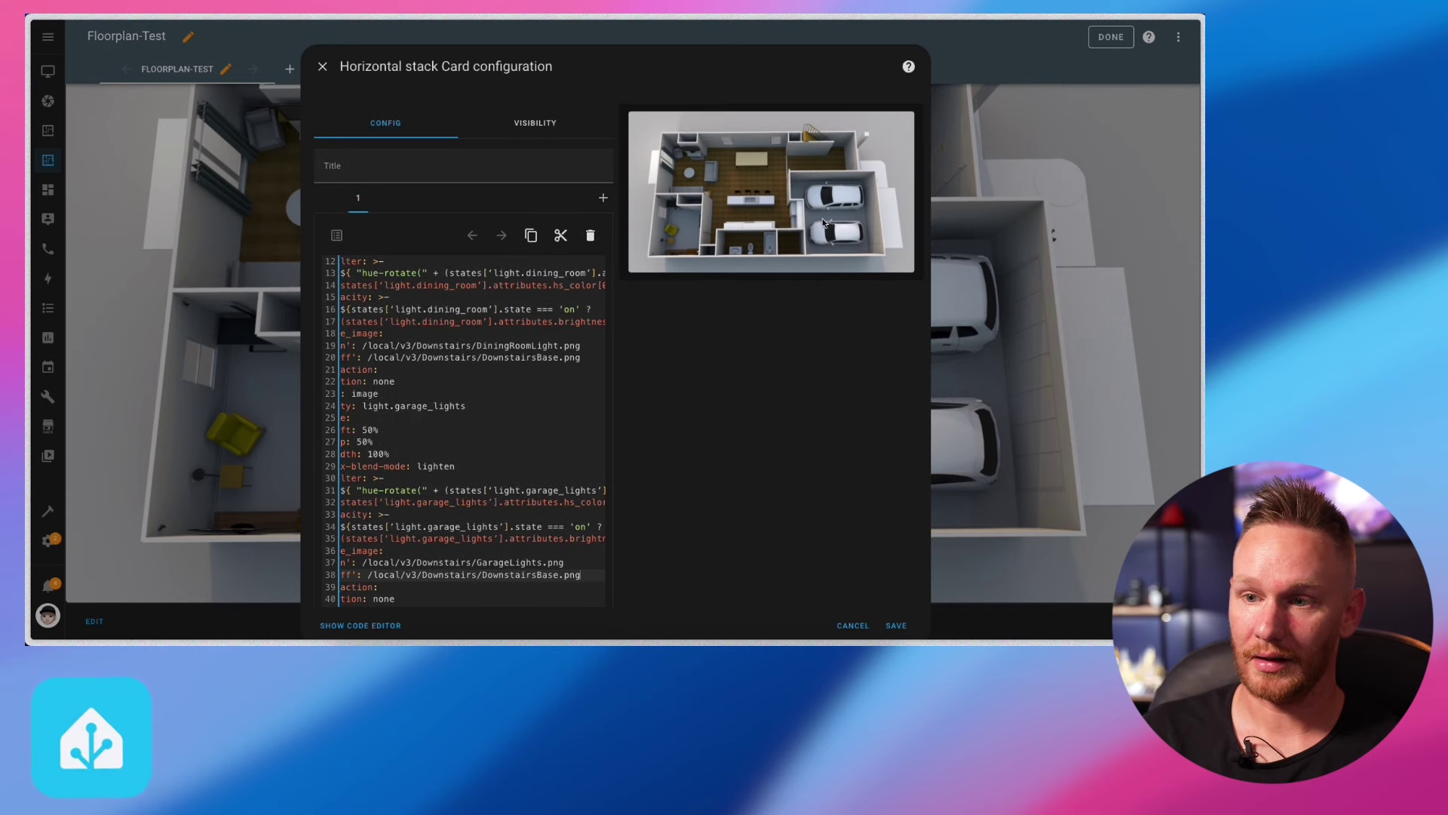
scroll(467, 377, "down", 5)
left_click(313, 514)
left_click_drag(313, 514, 345, 441)
left_click(474, 529)
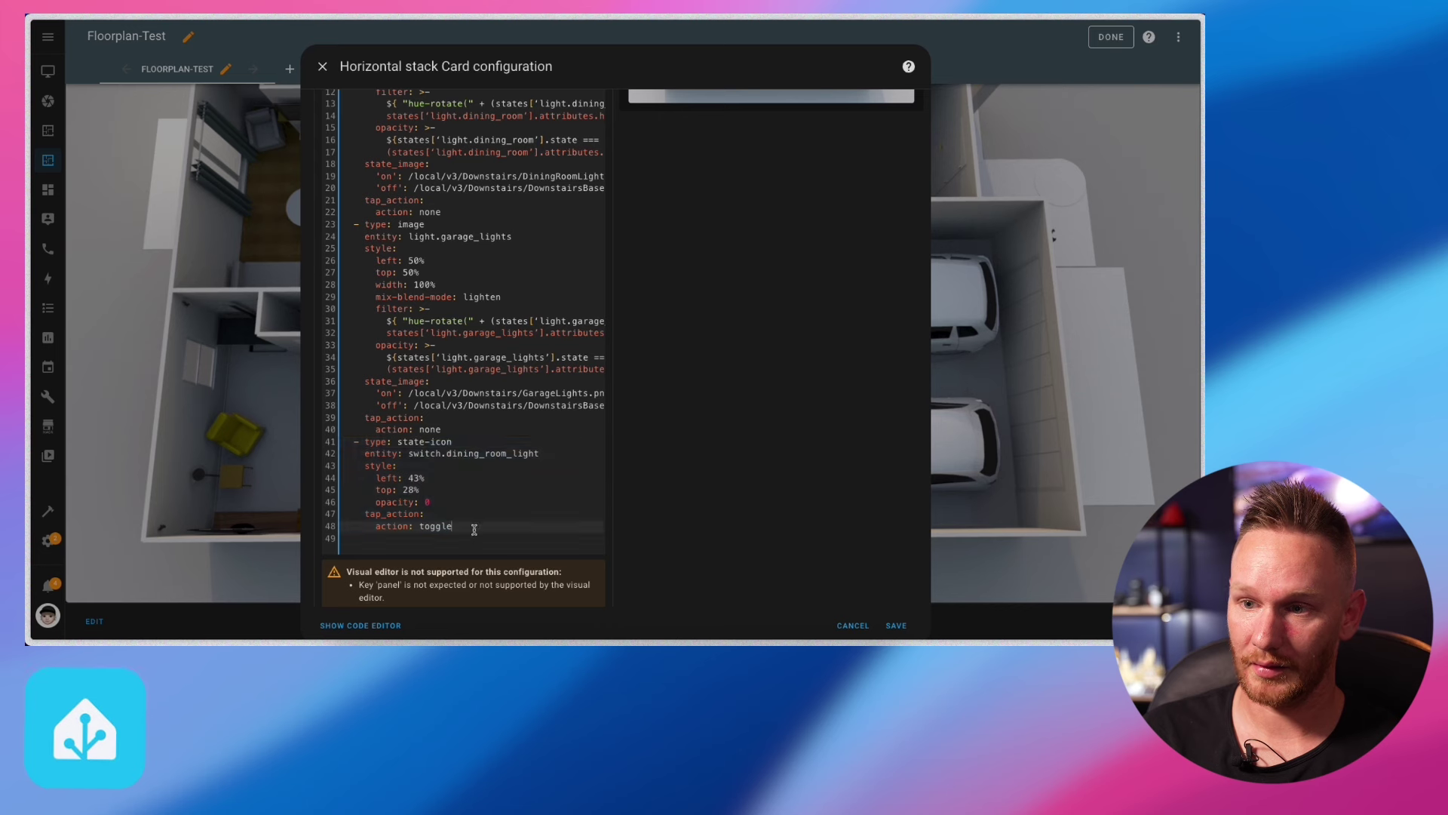
key("Return")
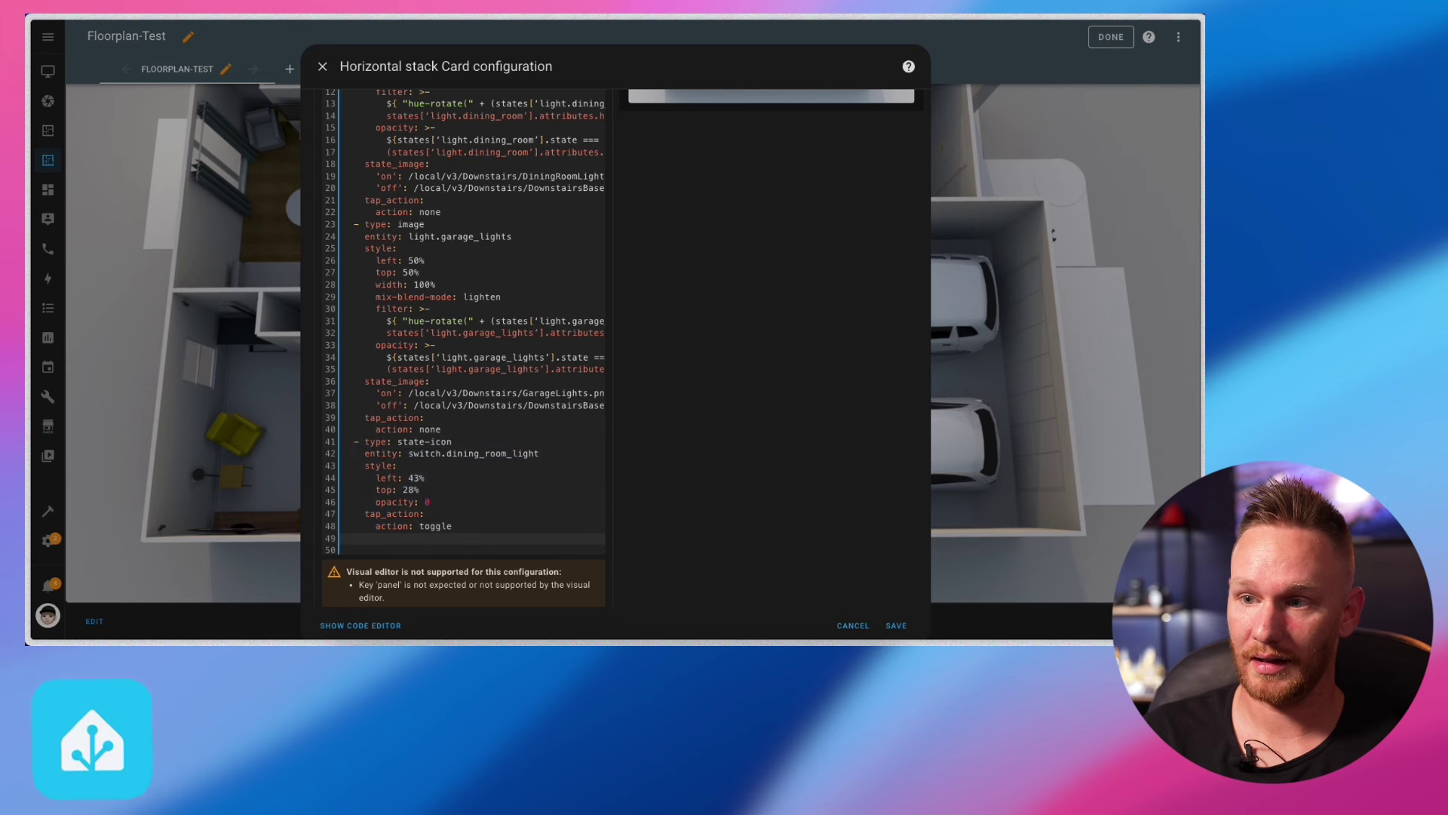
type("- type: state-icon   entity: switch.dining_room_light   style:     left: 43%     top: 28%     opacity: 0   tap_action:     action: toggle")
type("light.garage")
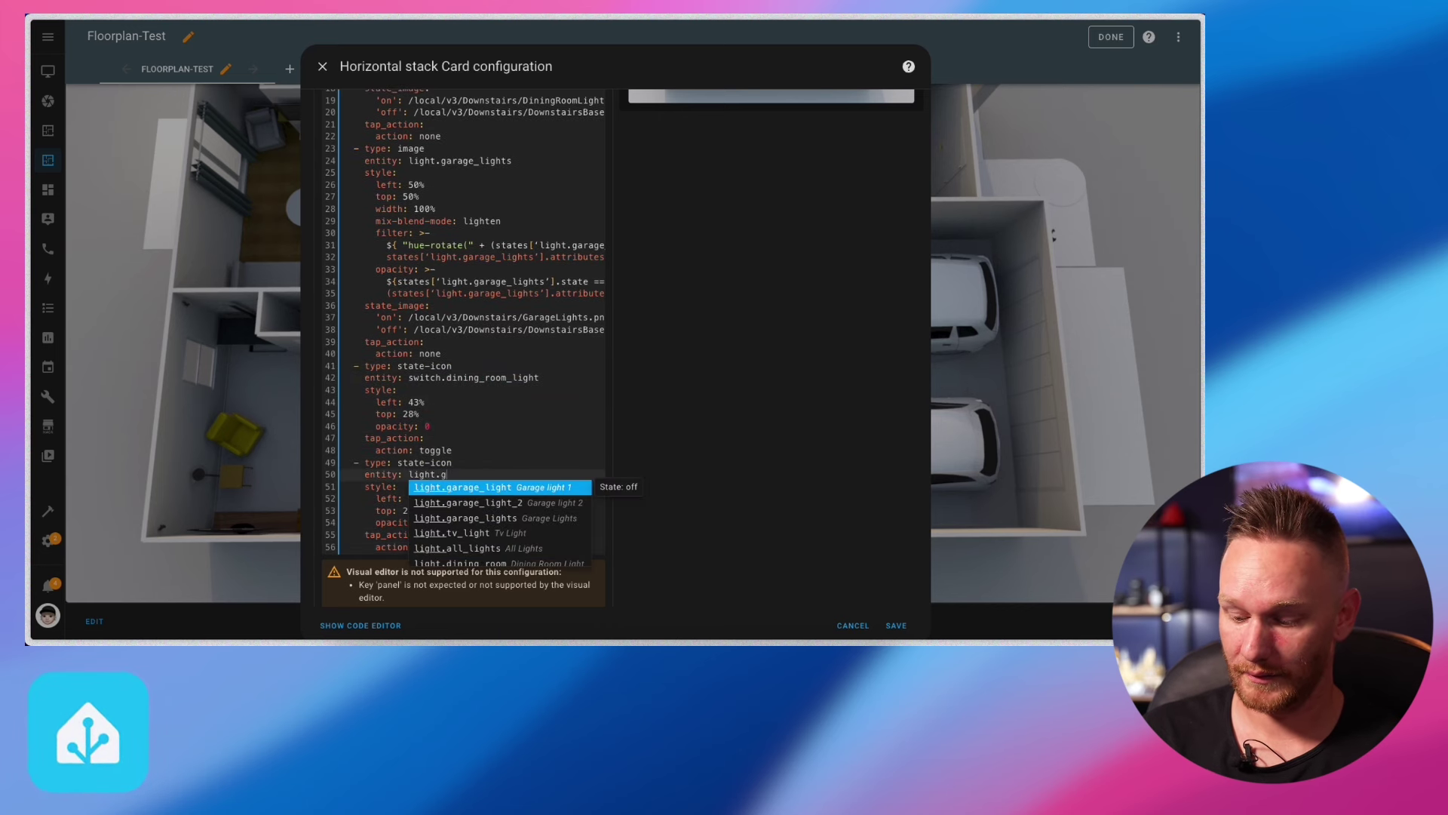
key("Return")
Position the garage state-icon at left 73% and top 63% in its style settings
left_click(430, 522)
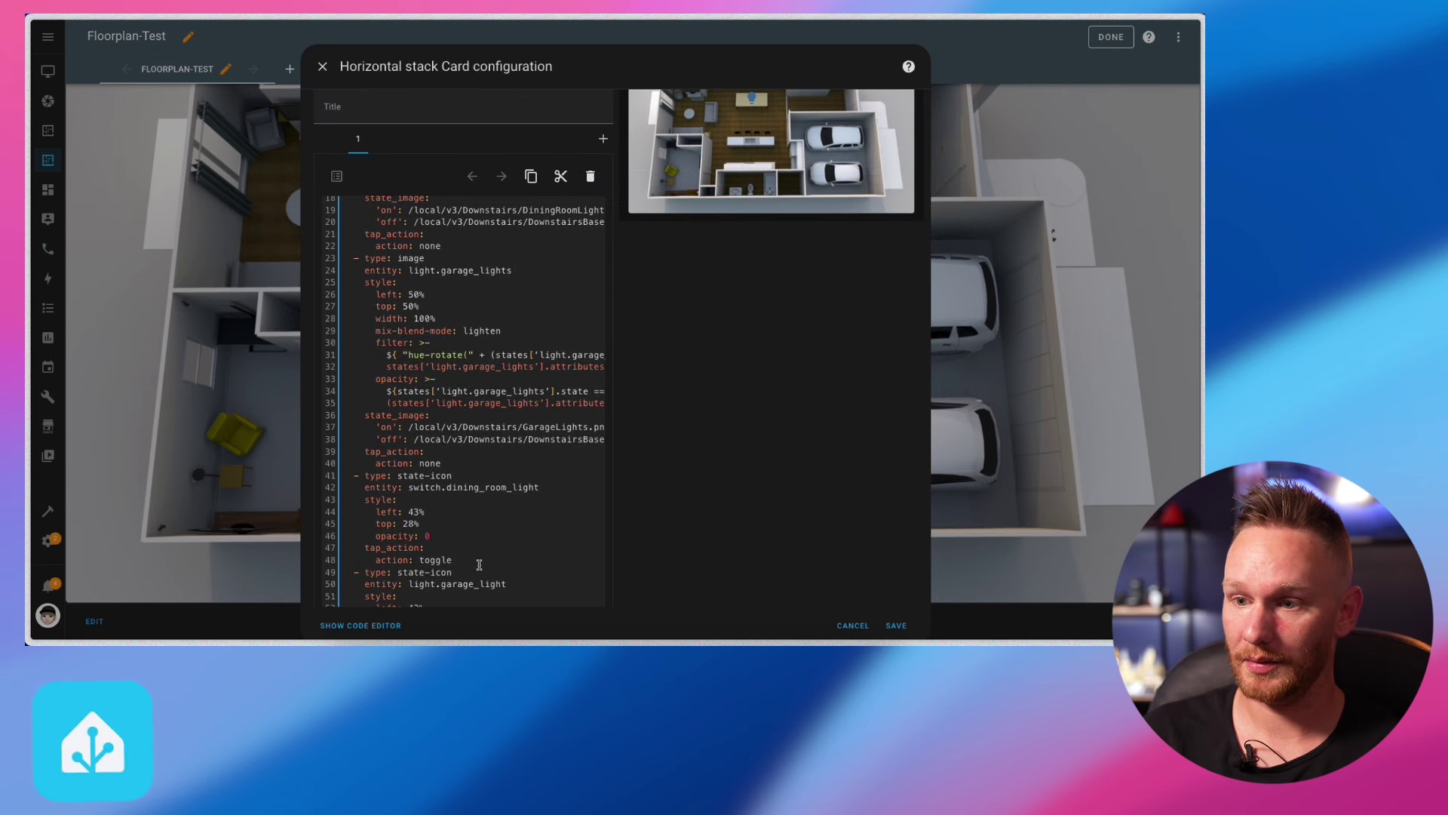
scroll(482, 562, "down", 1)
left_click(414, 592)
key("BackSpace")
type("7")
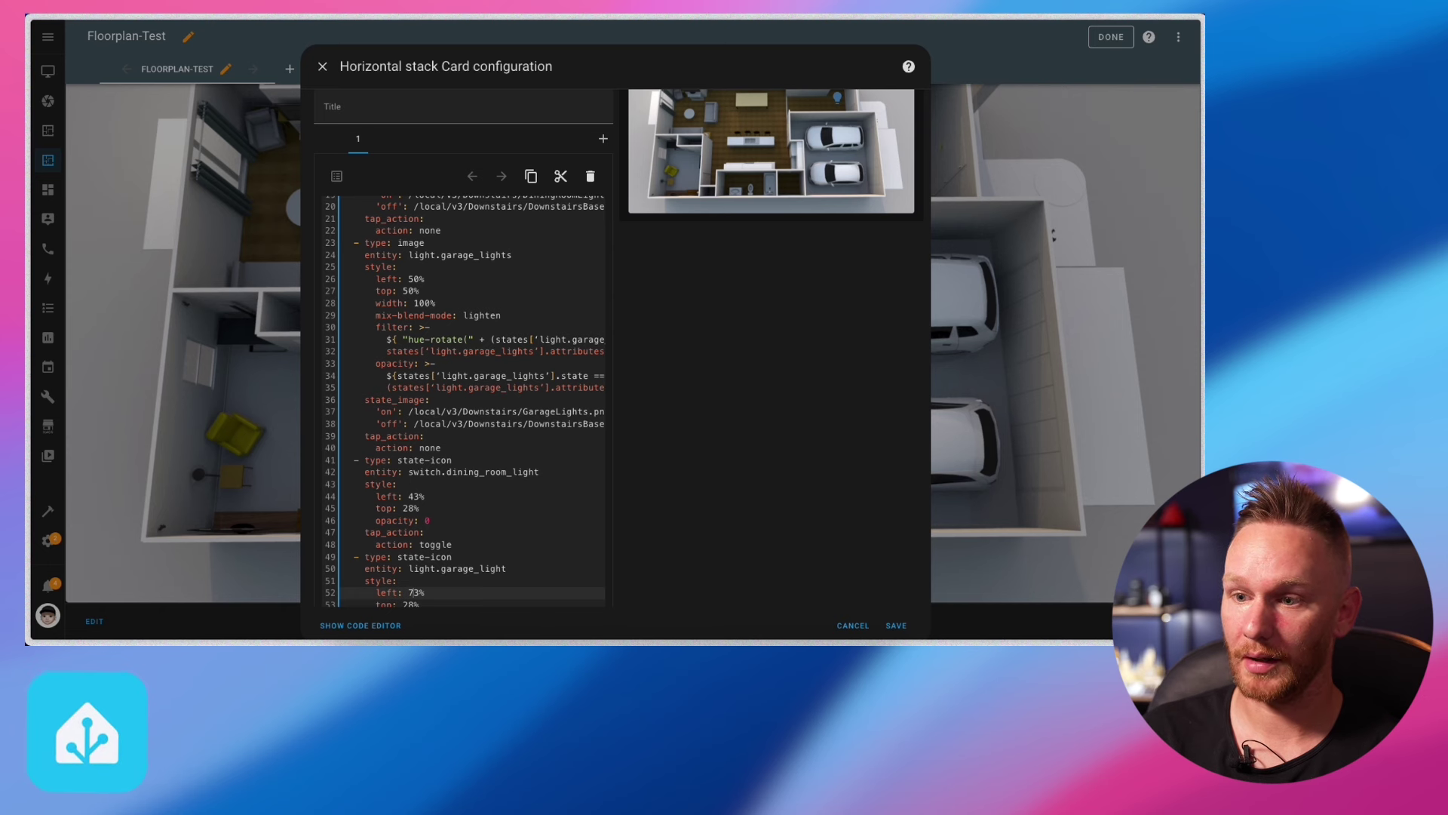
key("Down")
key("BackSpace")
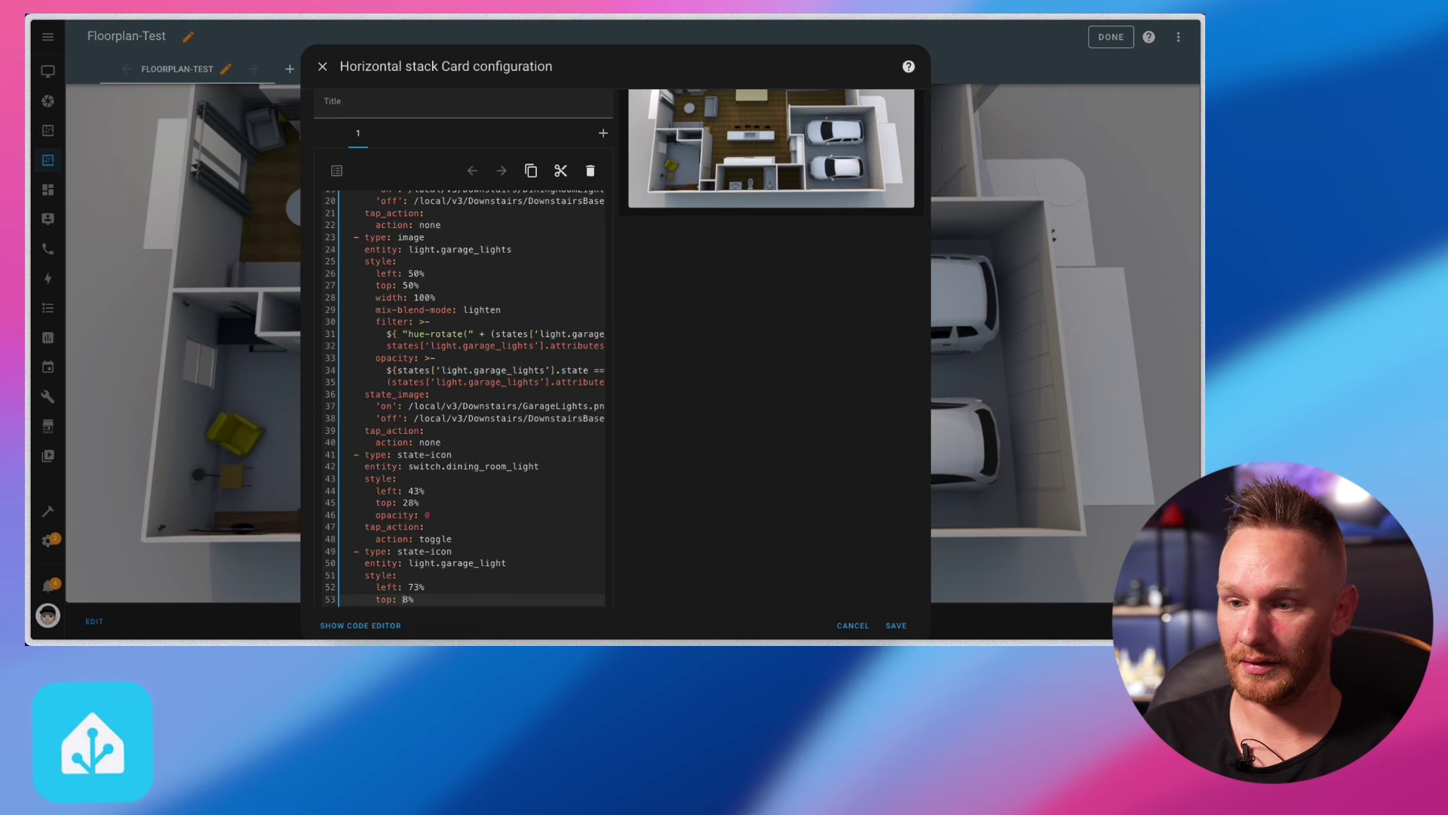
key("BackSpace")
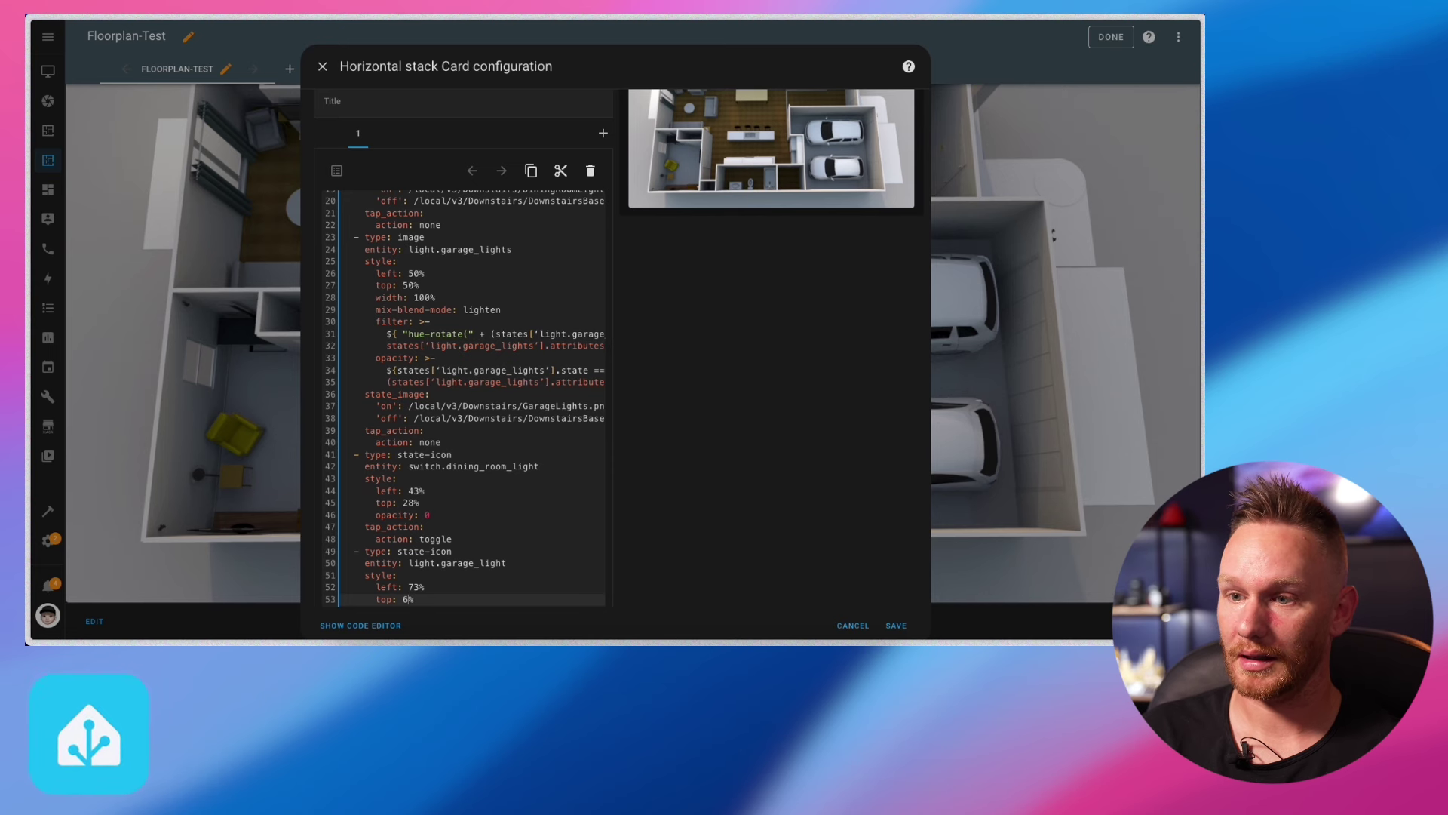
scroll(446, 505, "down", 2)
left_click(446, 506)
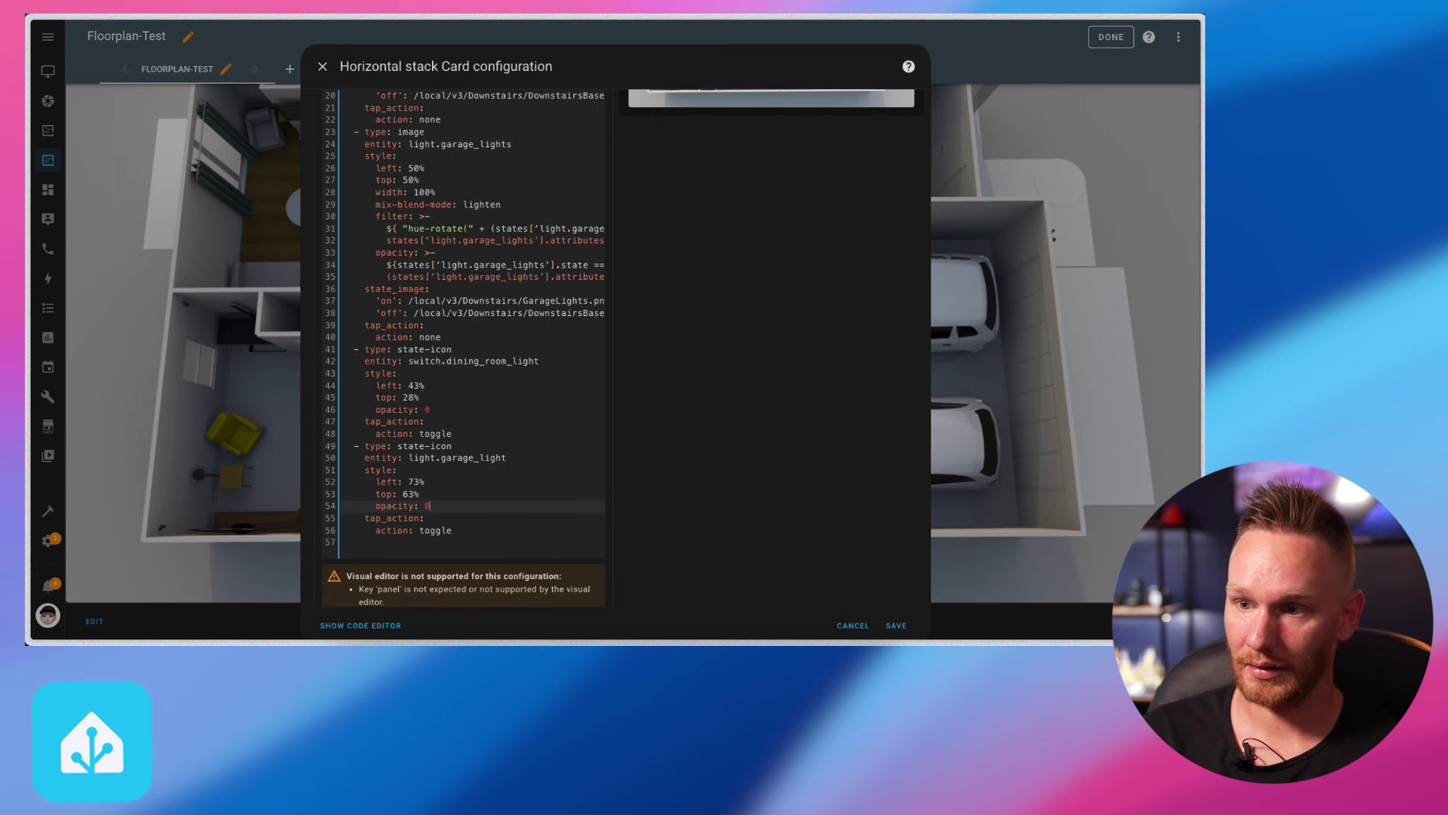
Test the invisible garage icon by toggling the garage lights repeatedly in the card preview
scroll(718, 473, "up", 3)
left_click(837, 213)
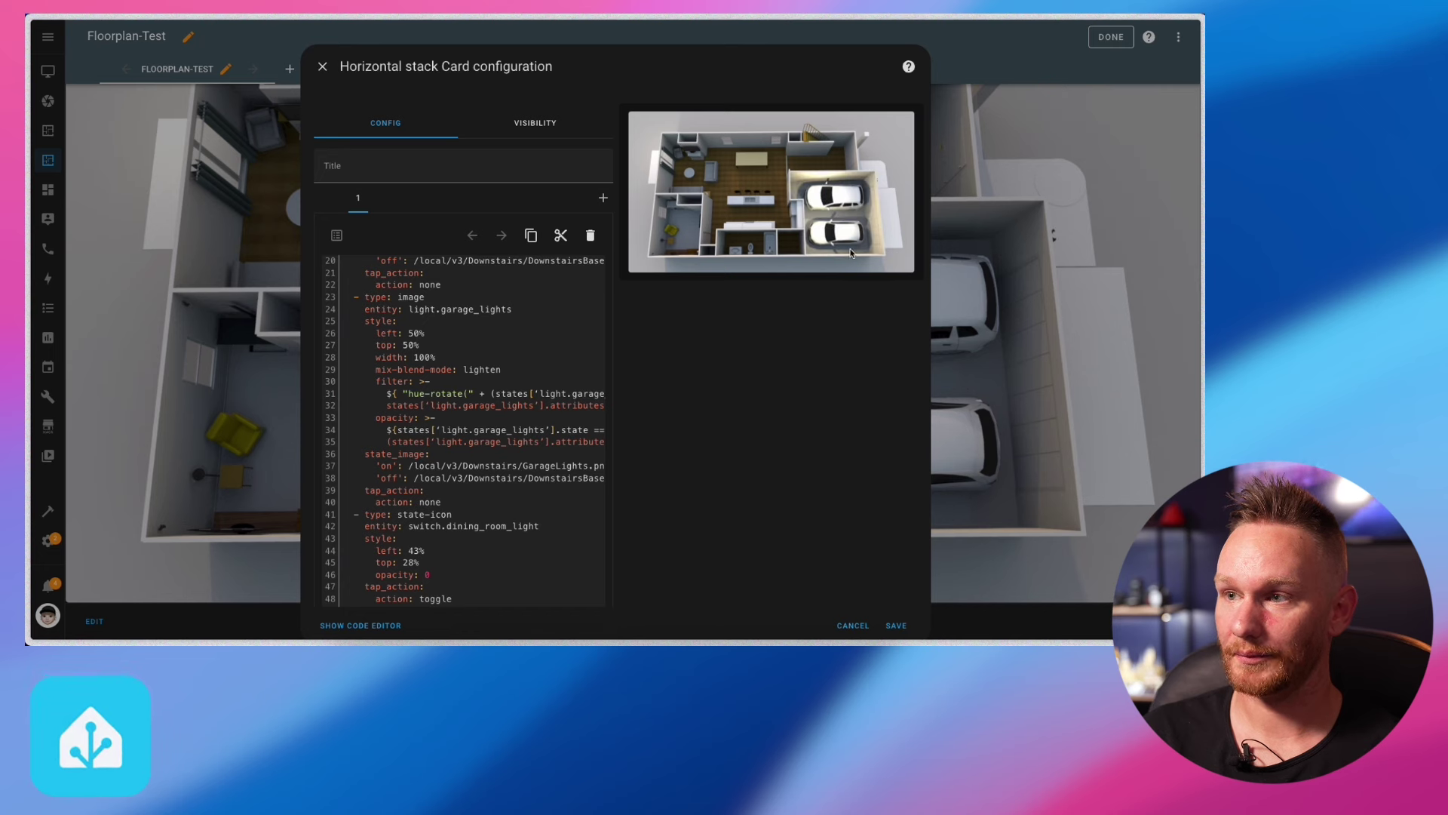
left_click(839, 221)
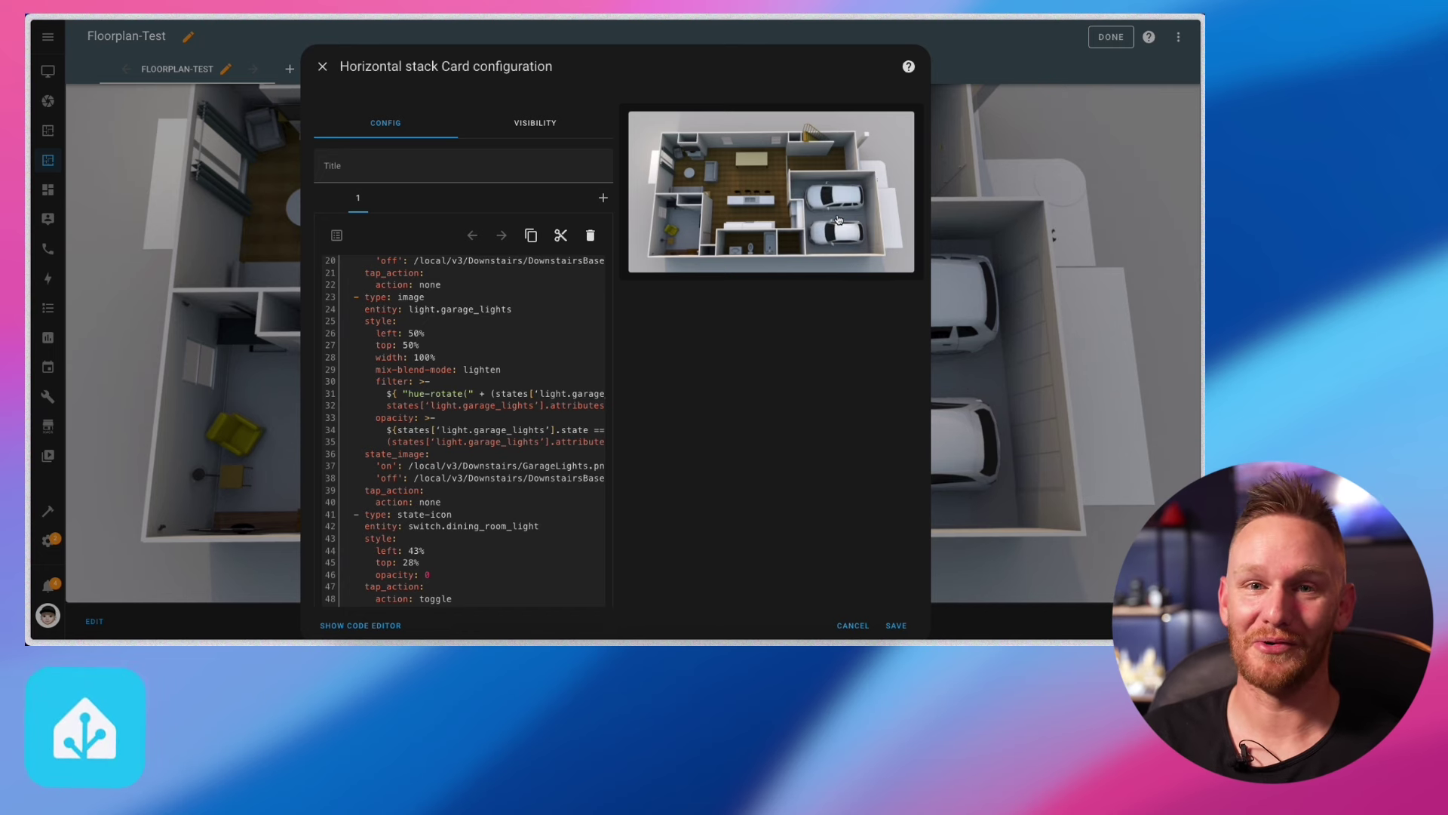
left_click(838, 219)
Set the garage state-icon's tap action to more-info and try it on the garage in the card preview
scroll(409, 354, "down", 3)
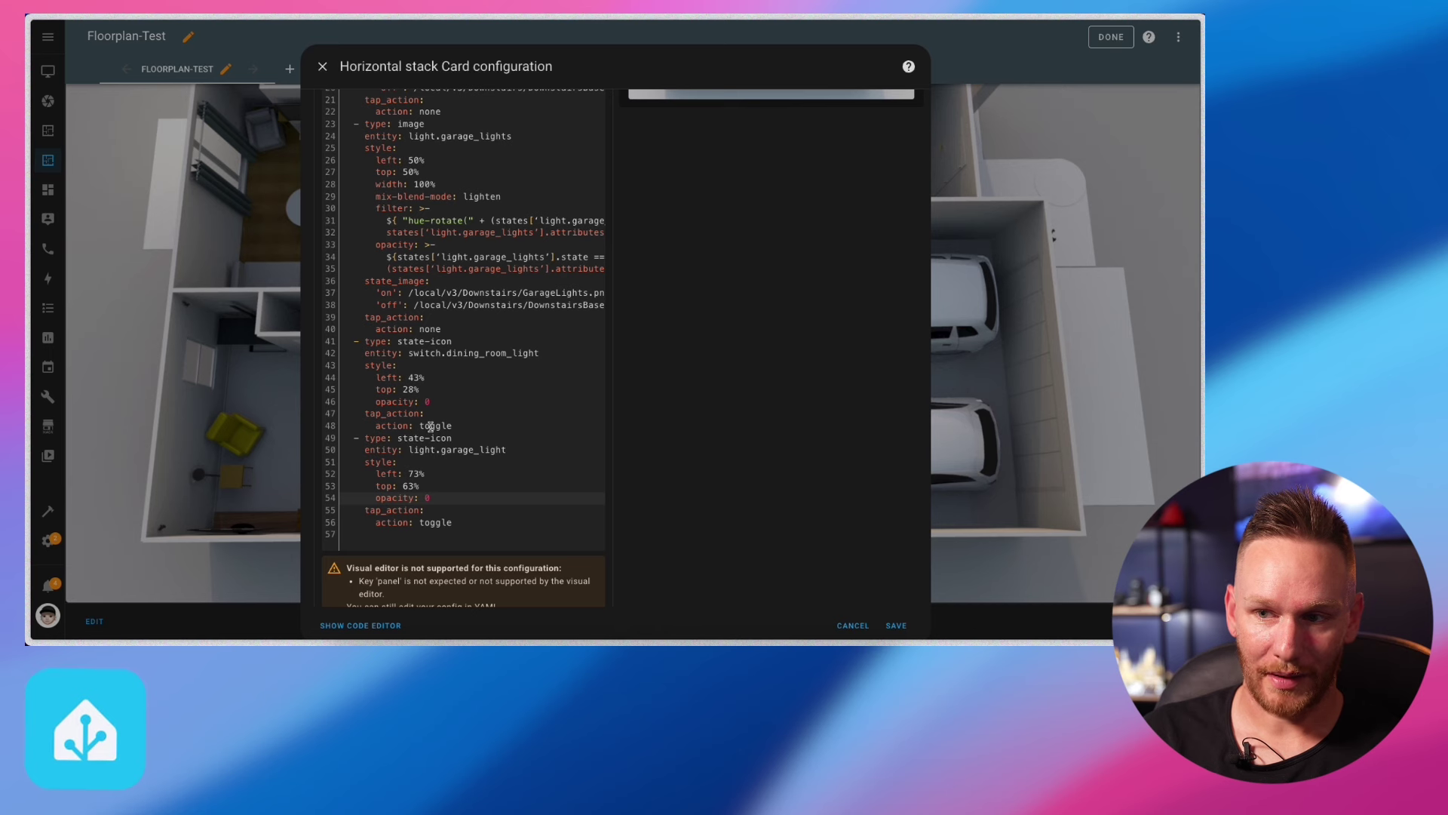
left_click(453, 520)
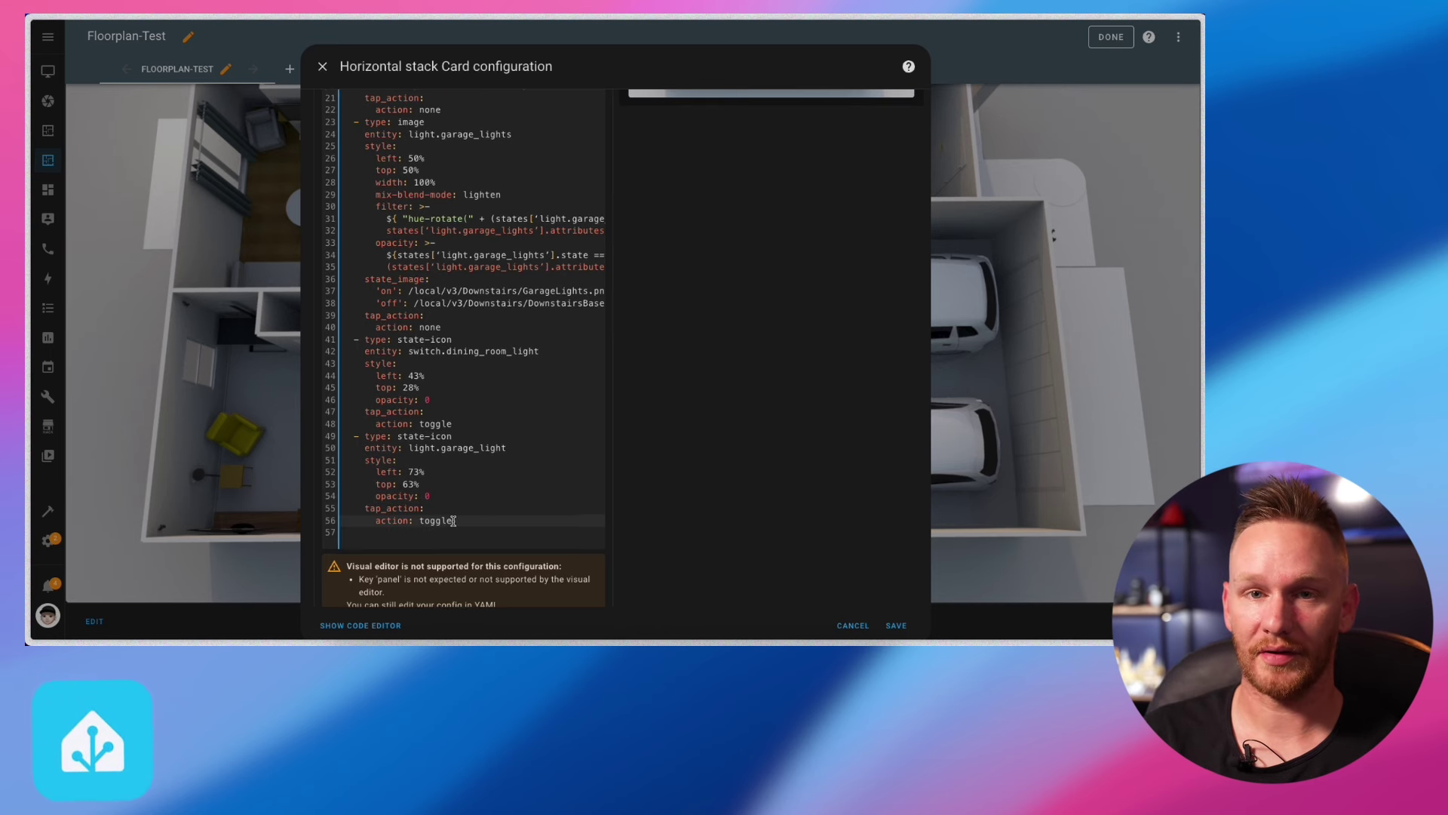
left_click_drag(453, 521, 419, 521)
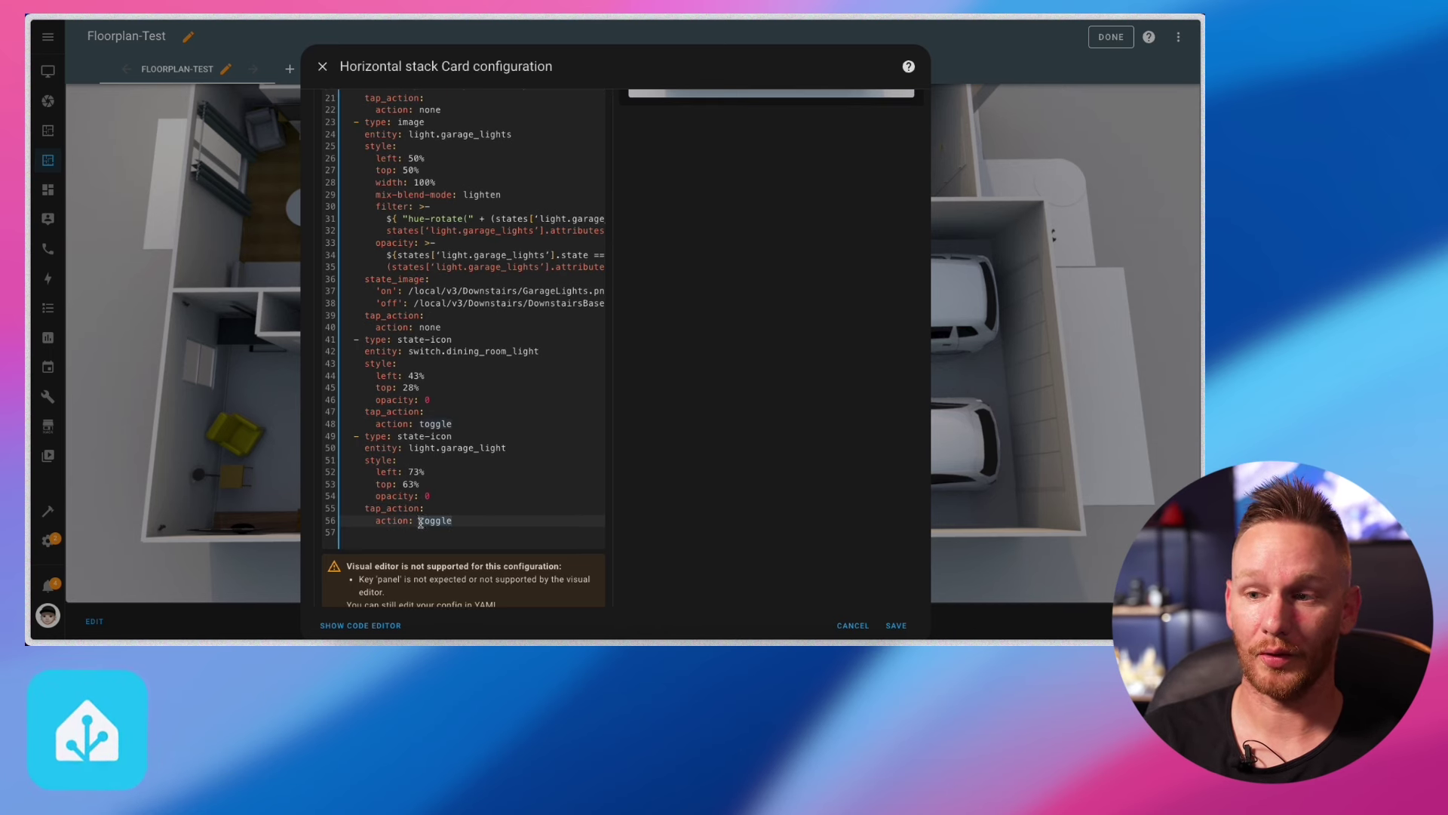
type("more")
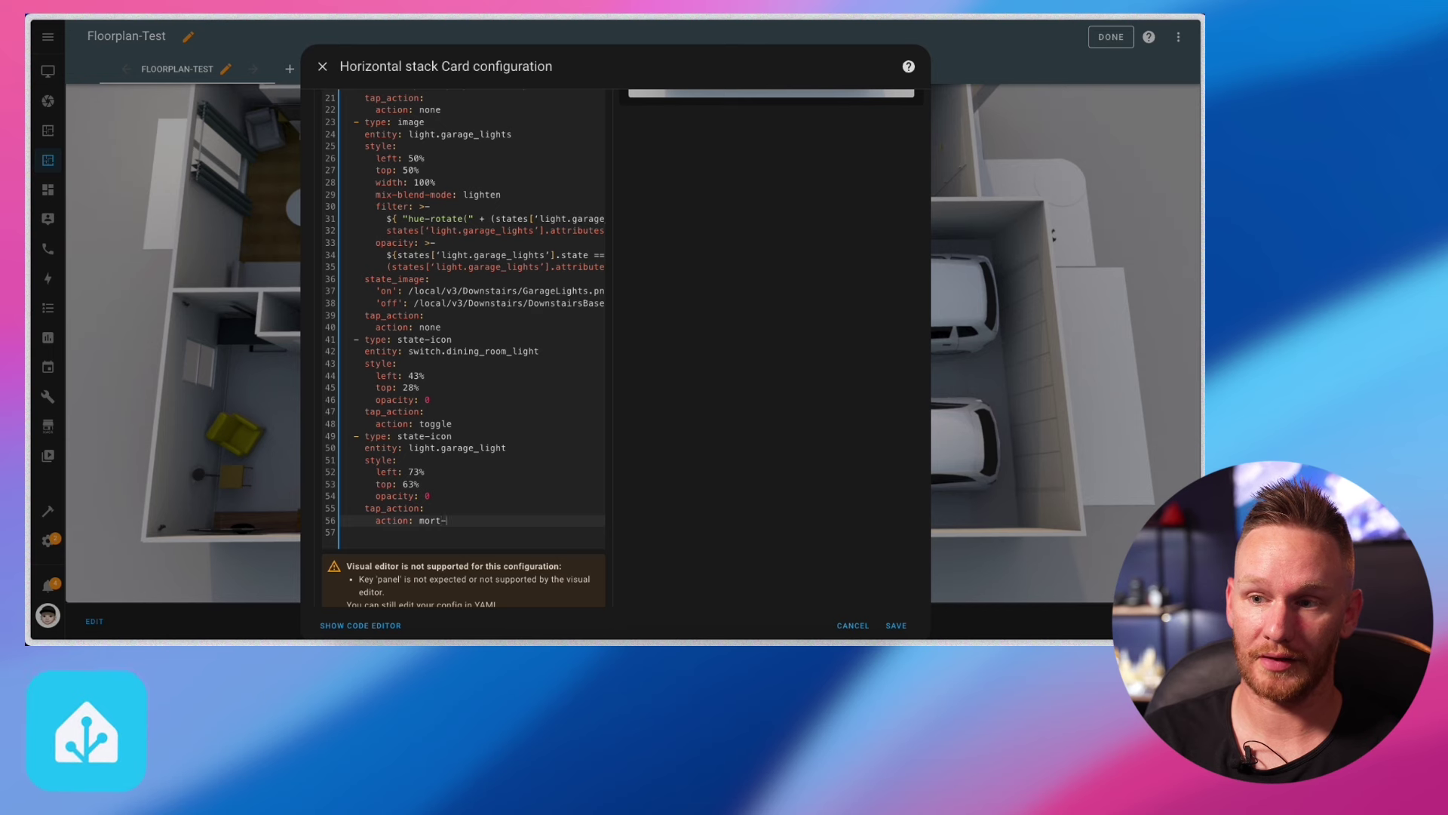
key("BackSpace")
type("re-info")
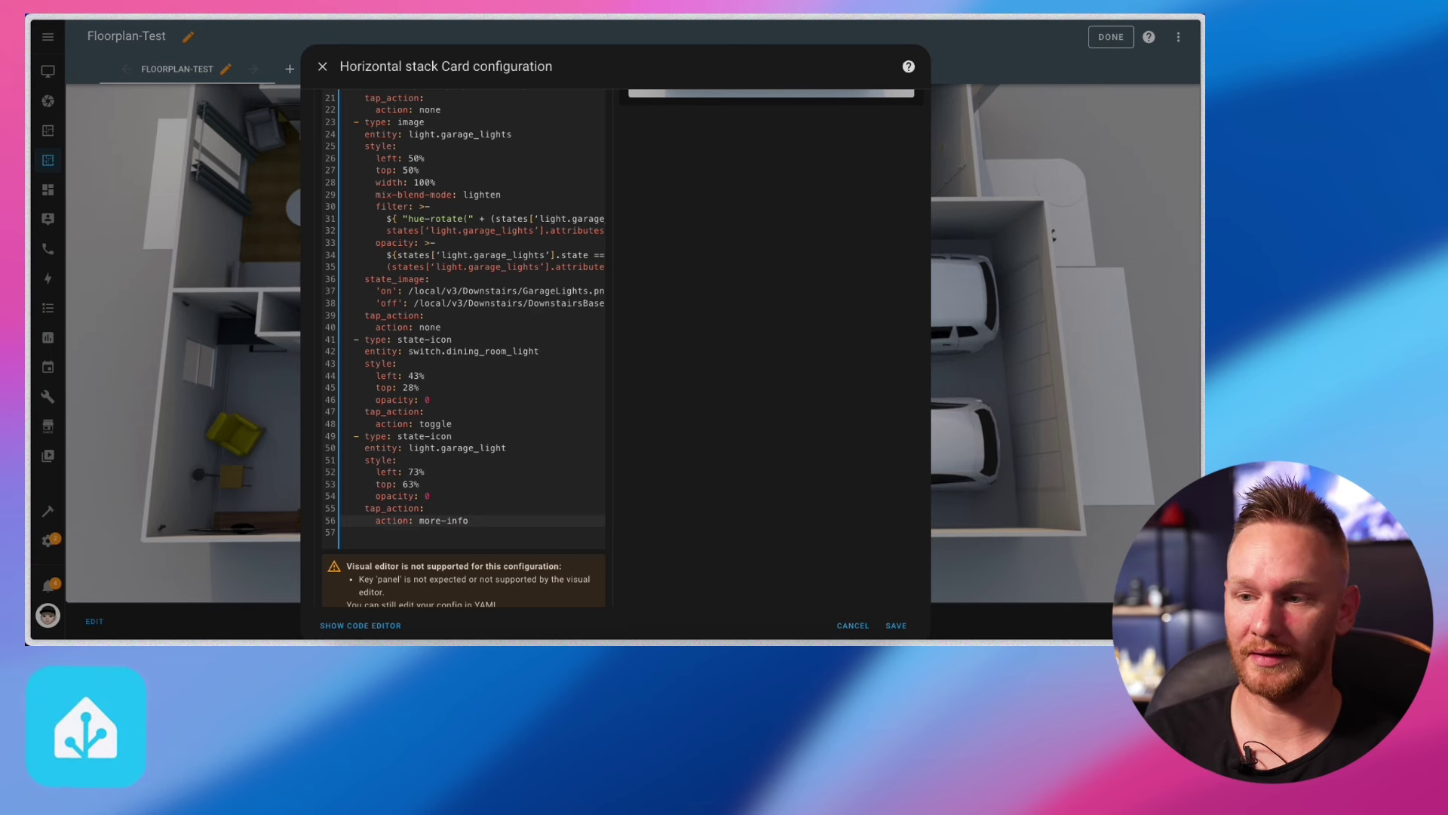
type("s")
key("BackSpace")
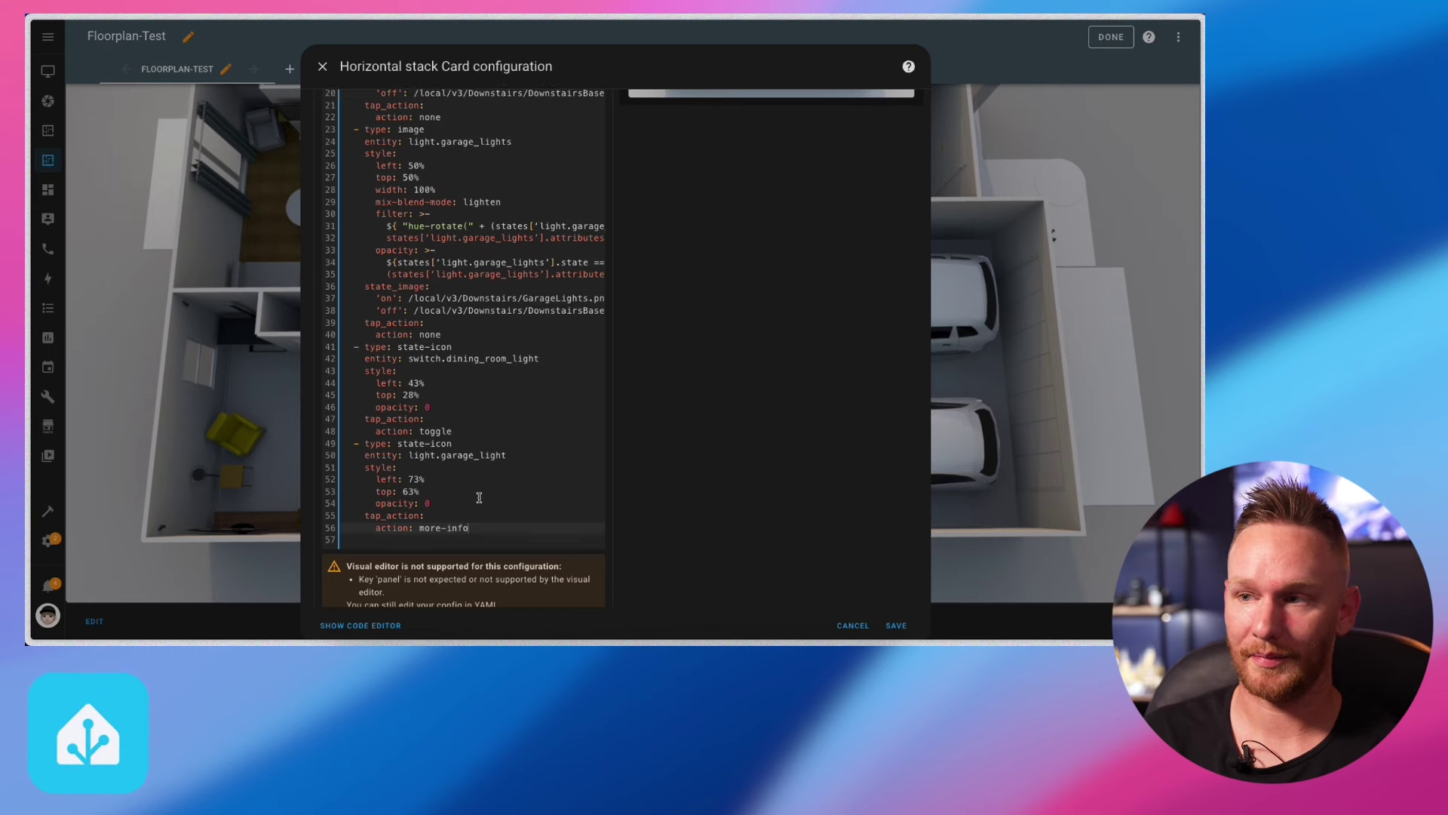
left_click(837, 127)
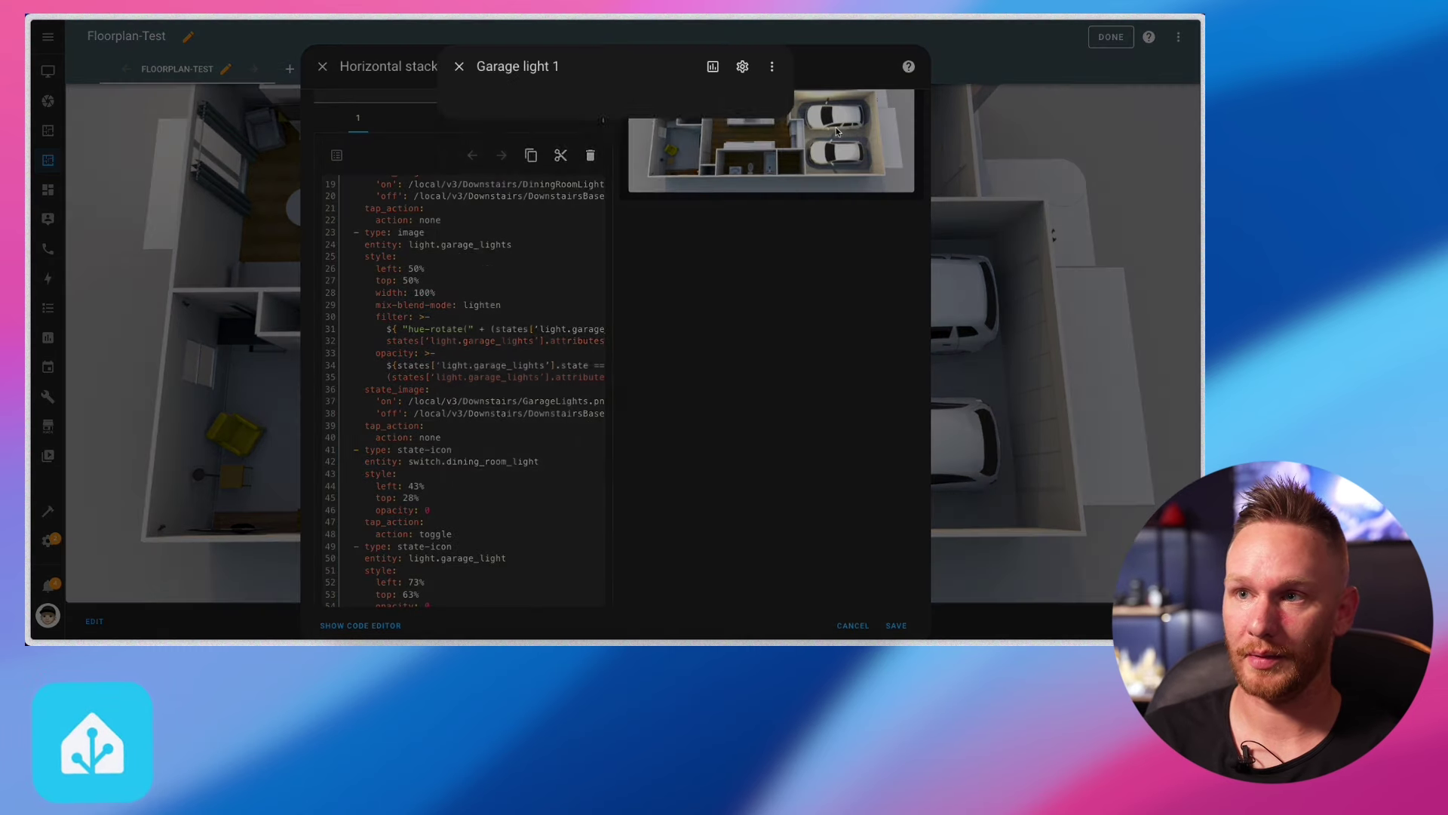
left_click(460, 67)
Set the garage state-icon's tap action back to toggle and test it on the garage in the card preview
scroll(483, 528, "down", 1)
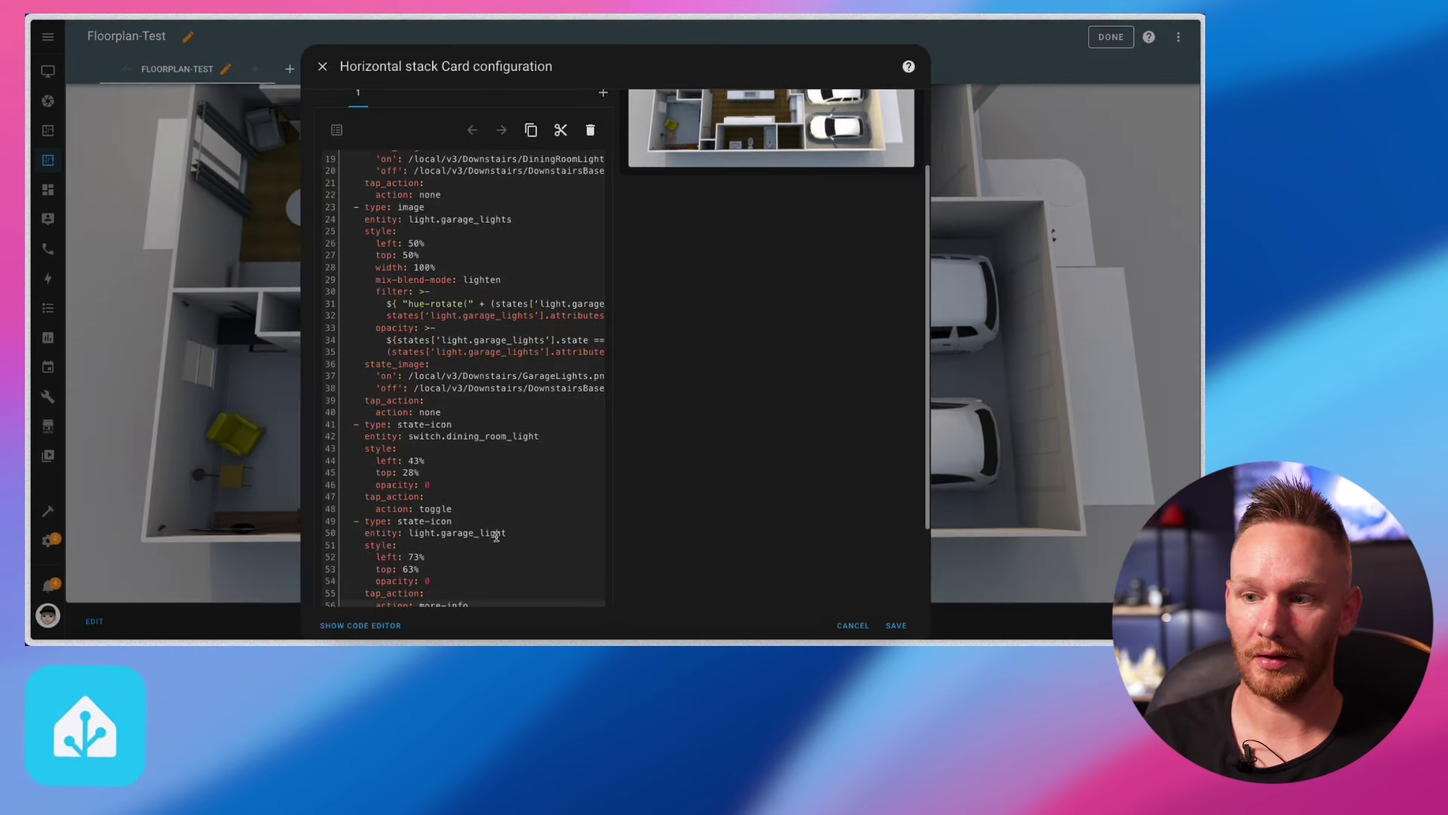
key("BackSpace")
key("BackSpace")
key("BackSpace")
key("BackSpace")
key("BackSpace")
key("BackSpace")
key("BackSpace")
key("BackSpace")
key("BackSpace")
type("toggl")
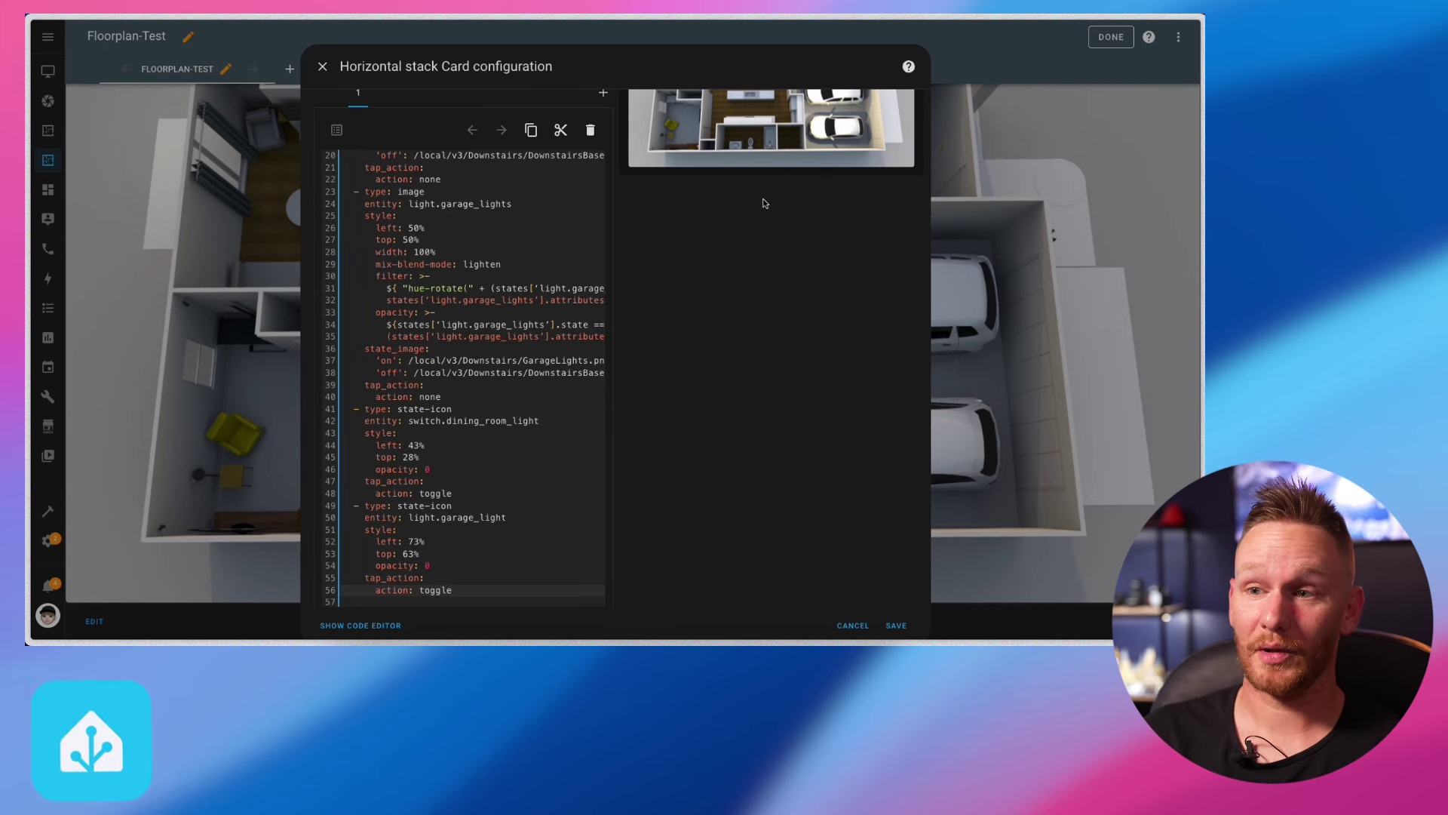
left_click(831, 130)
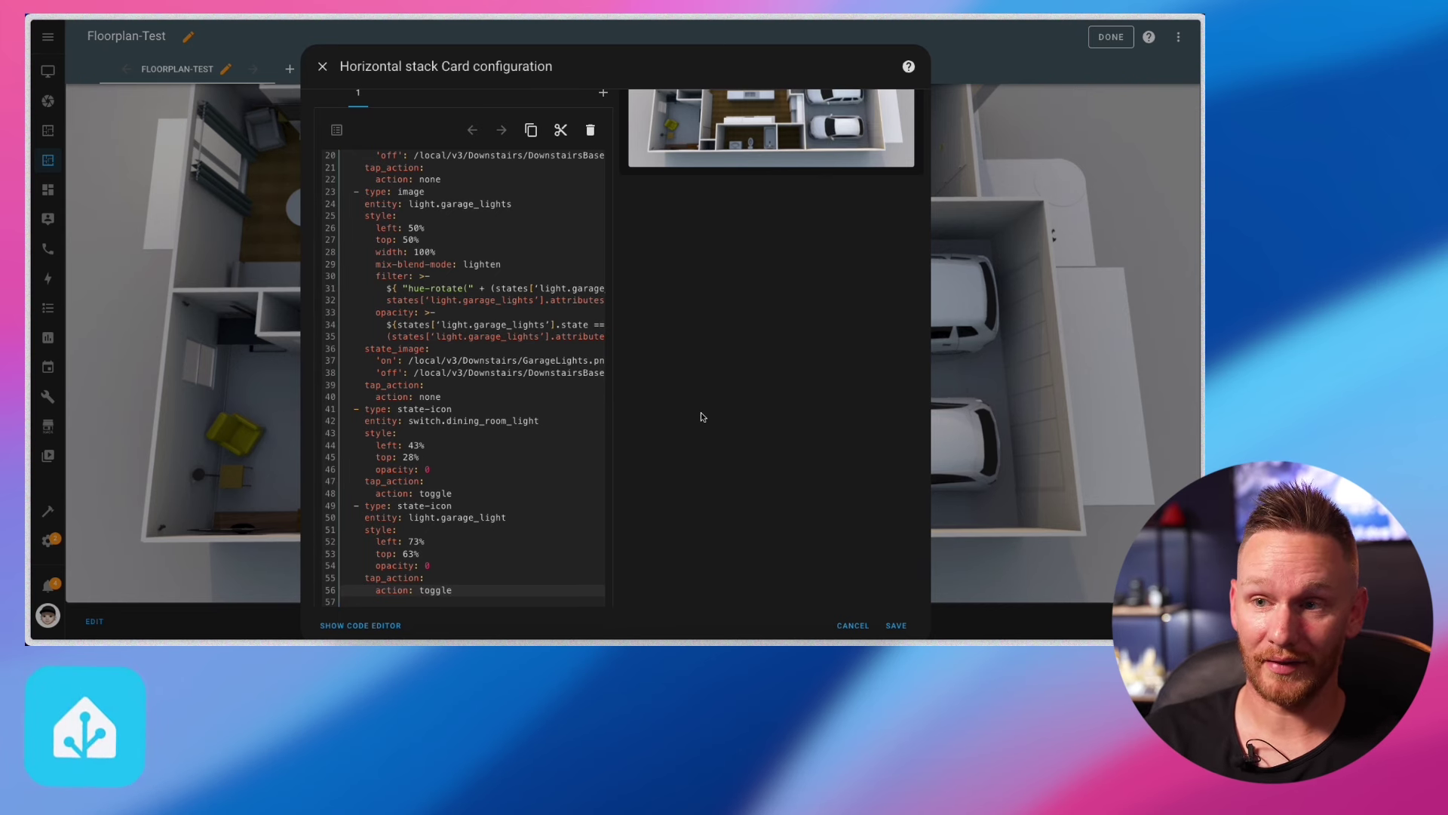
Review the complete picture-elements YAML and save the card configuration
scroll(700, 417, "up", 2)
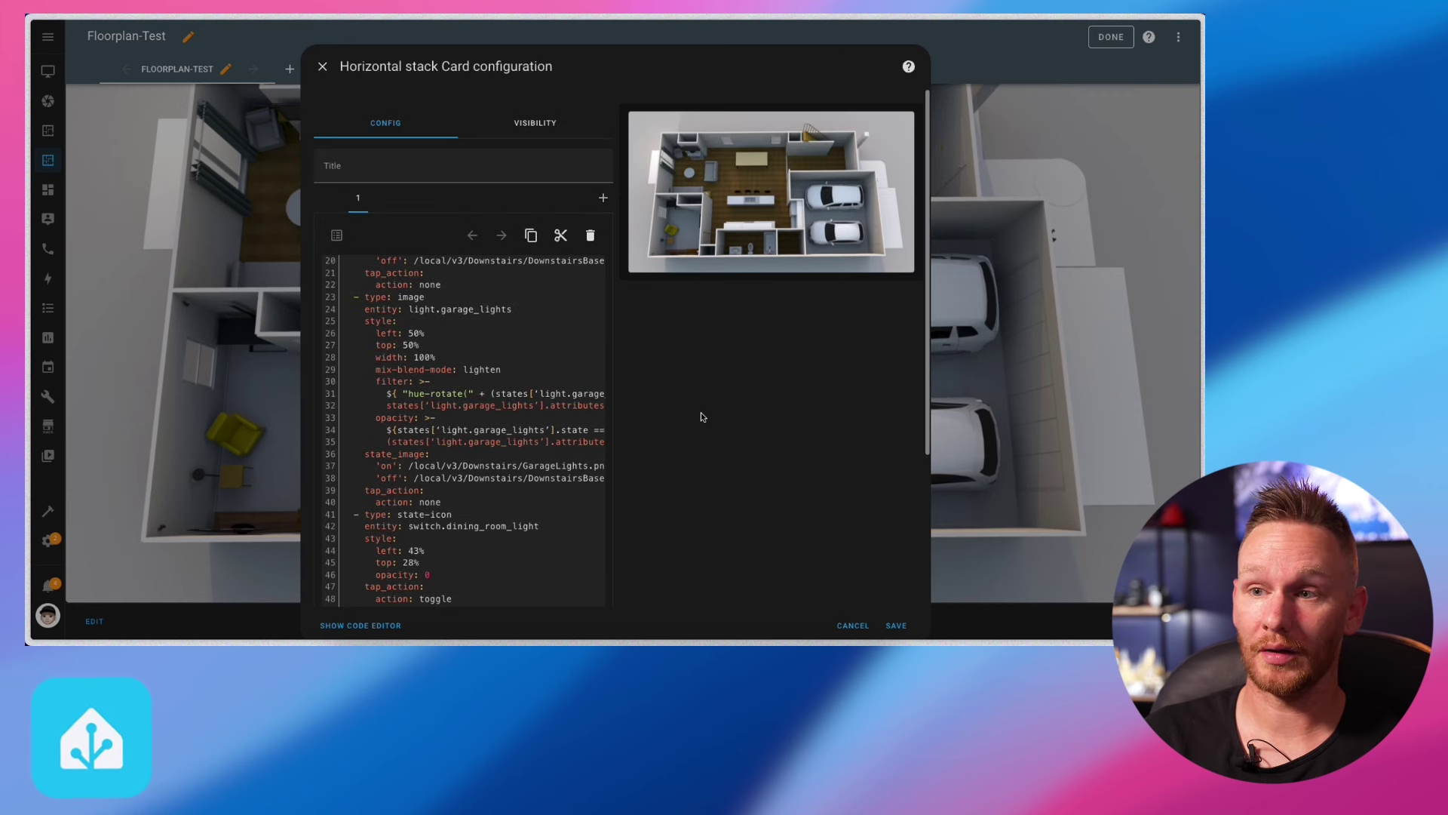
scroll(468, 466, "up", 1)
scroll(467, 466, "up", 5)
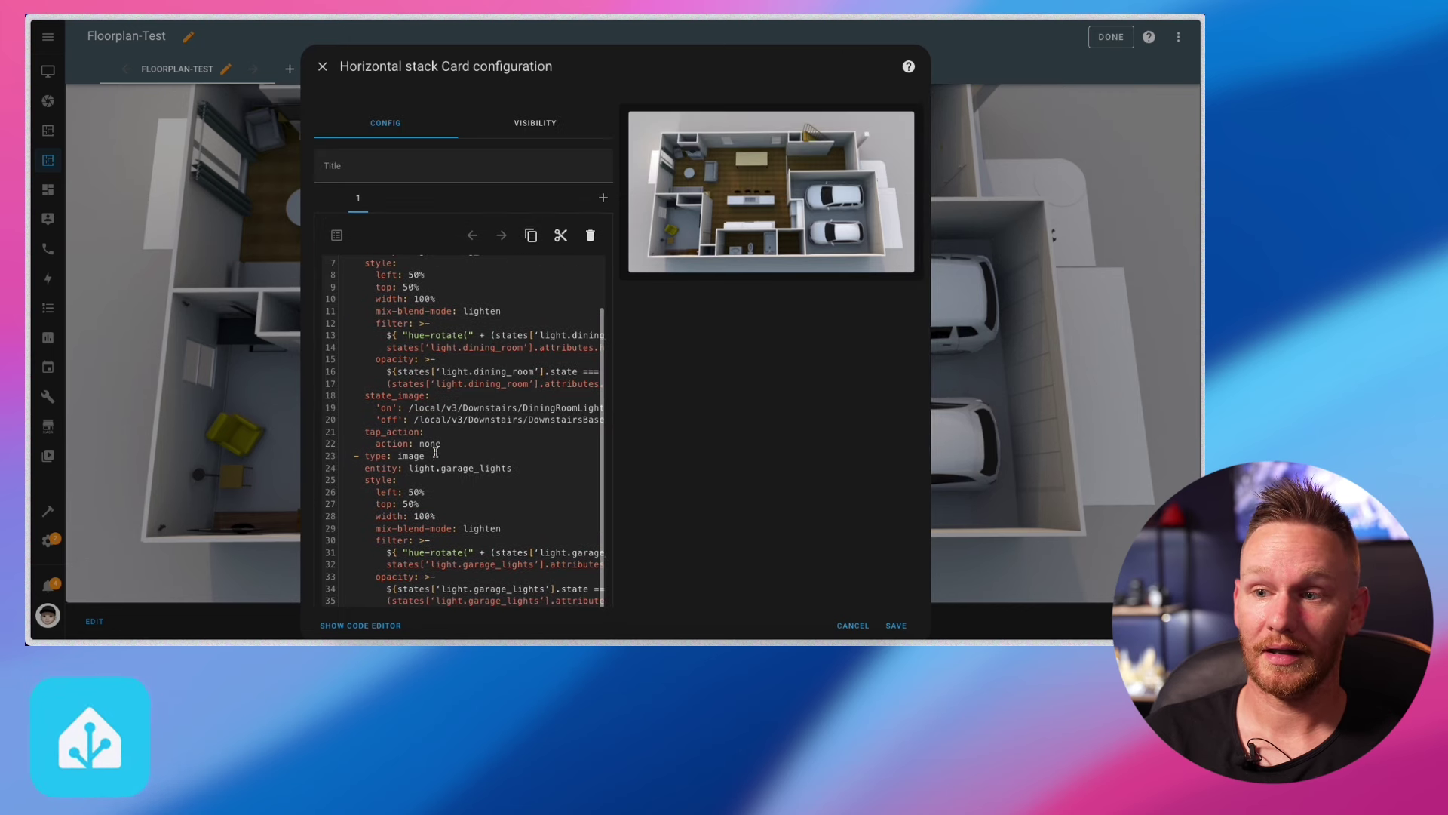
scroll(445, 437, "down", 2)
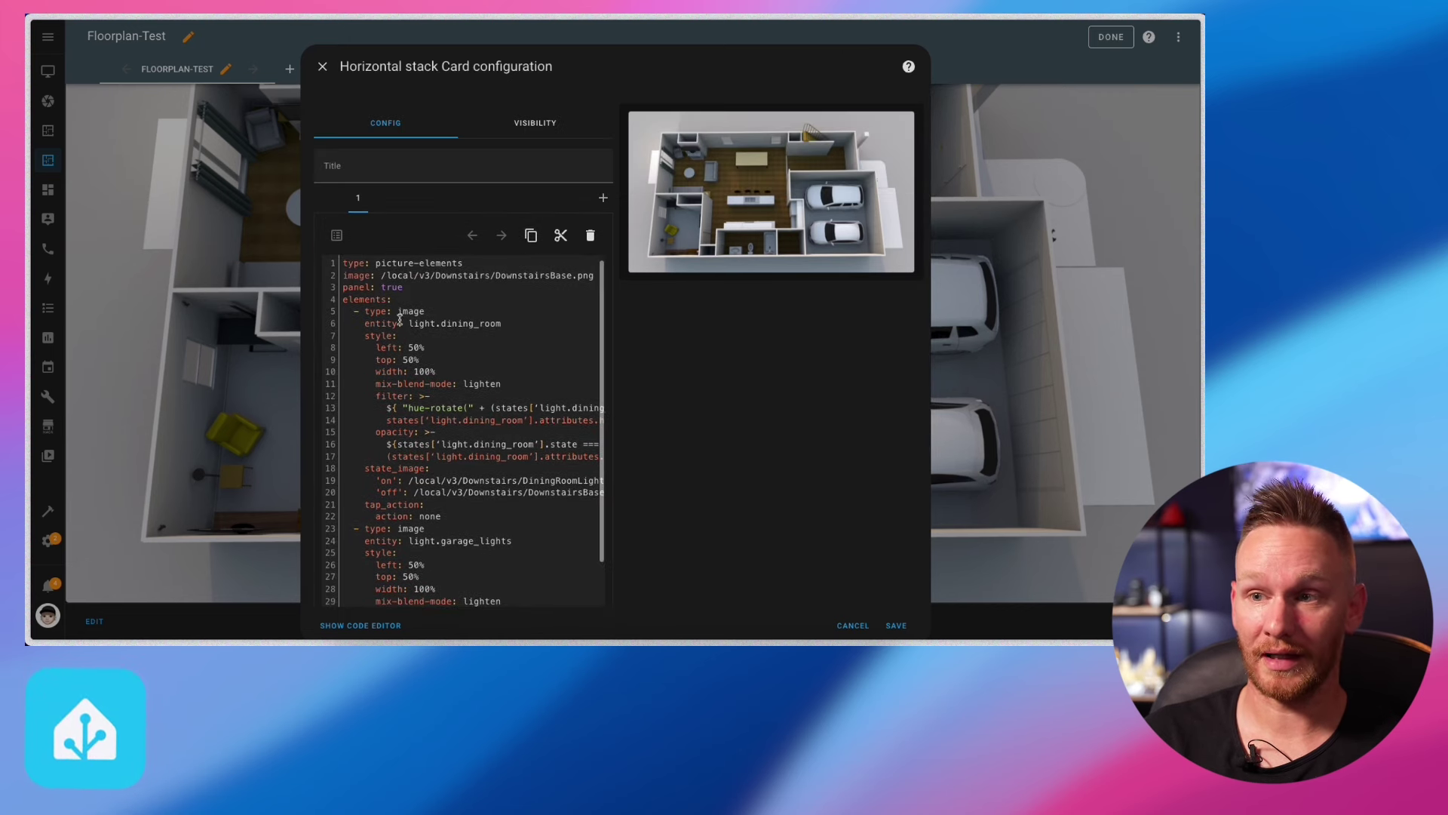
scroll(450, 480, "down", 7)
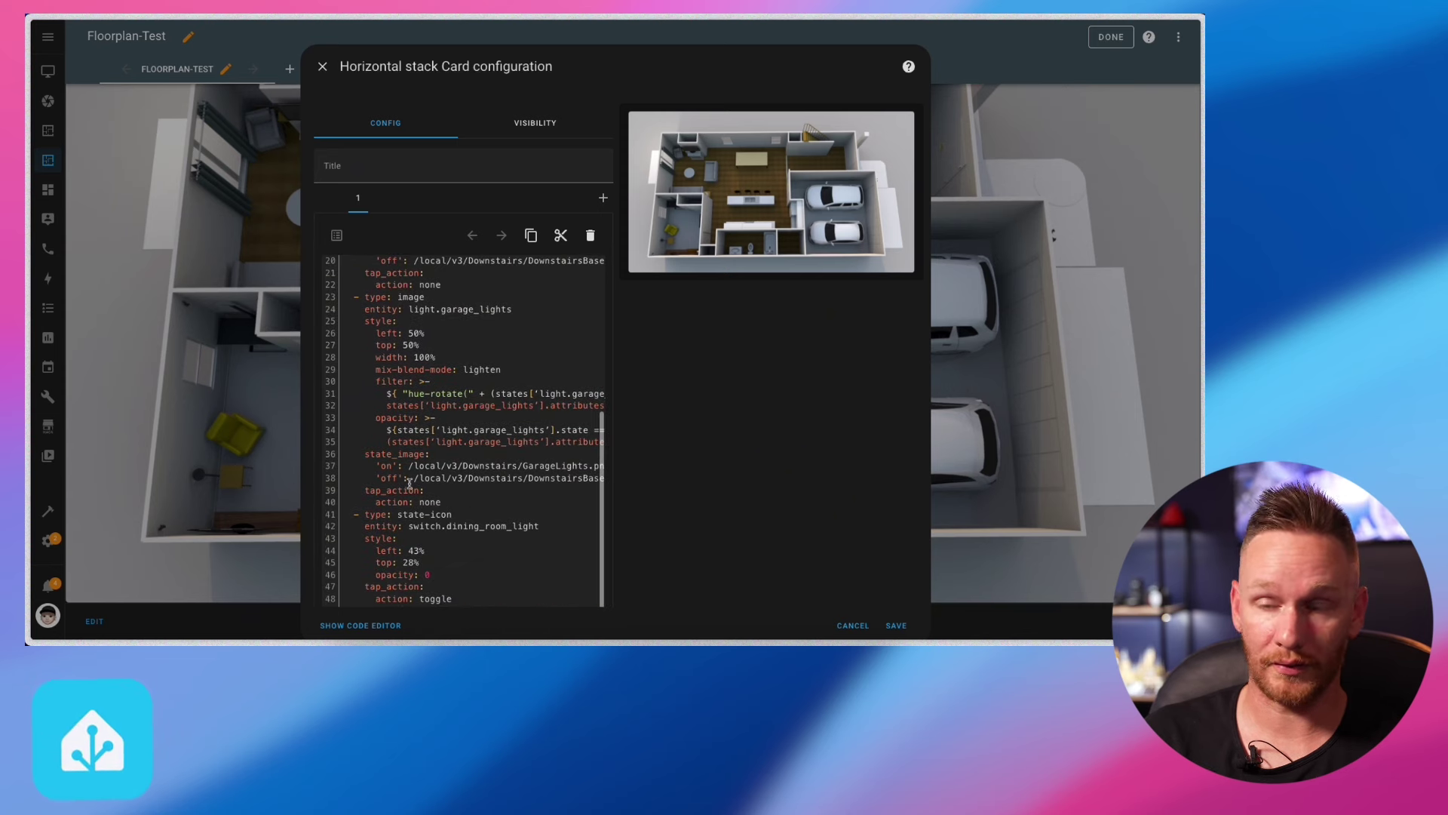
scroll(445, 498, "down", 3)
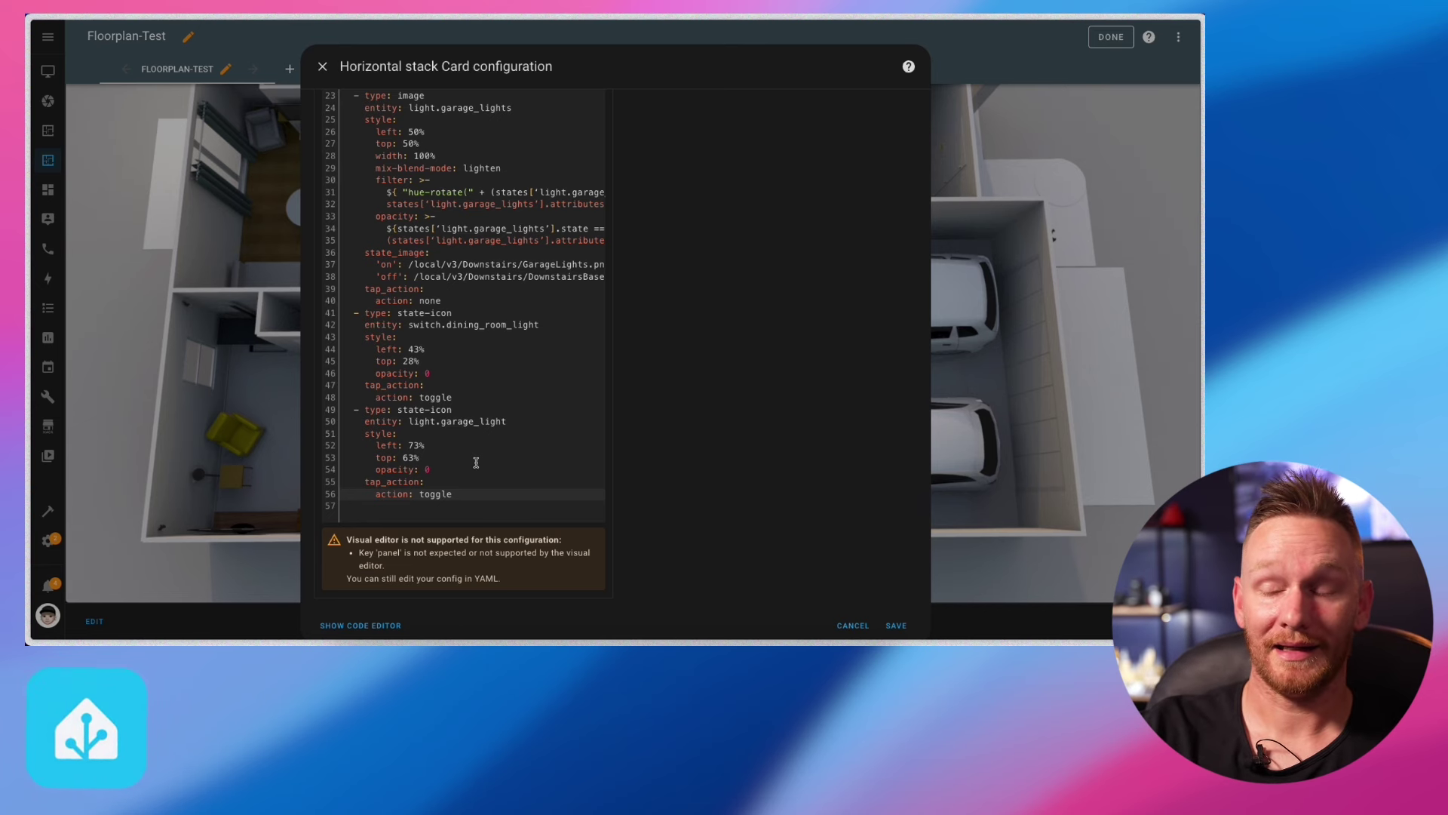
left_click(896, 626)
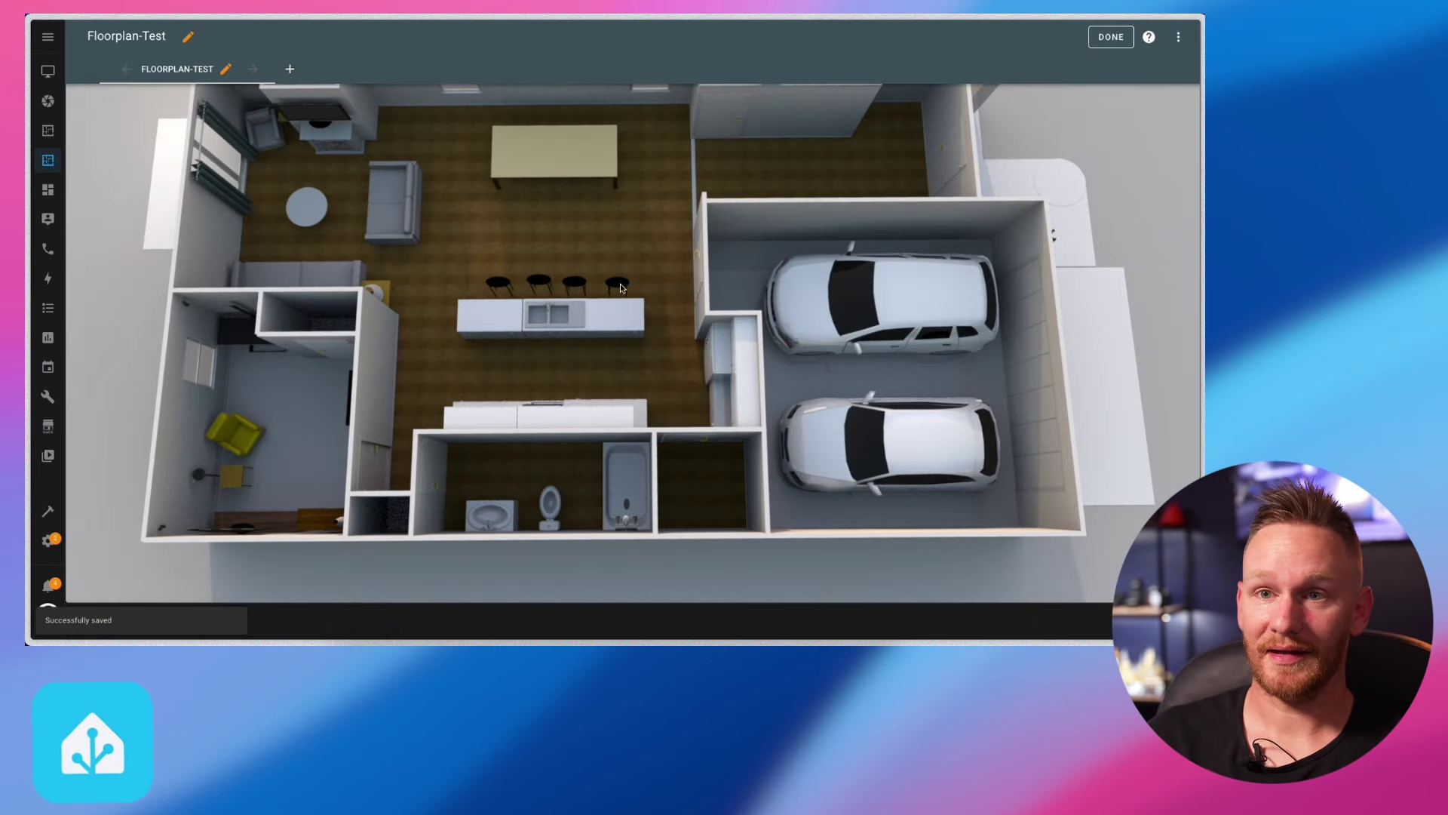